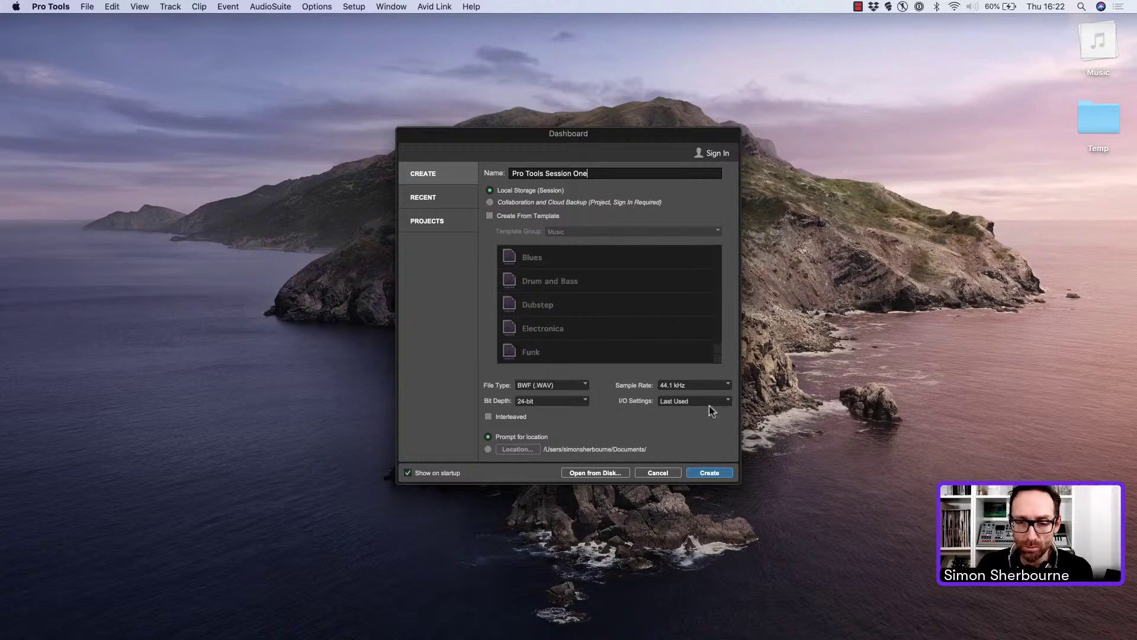
- Create the local session Pro Tools Session One and save it in the Audio Projects folder
left_click(709, 473)
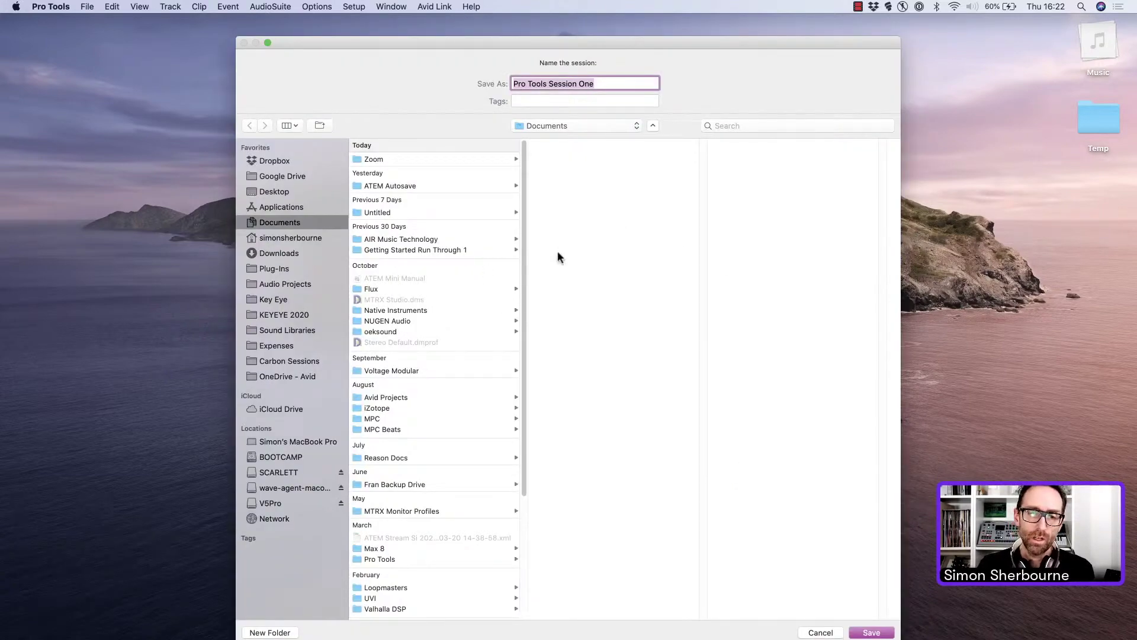
left_click(303, 281)
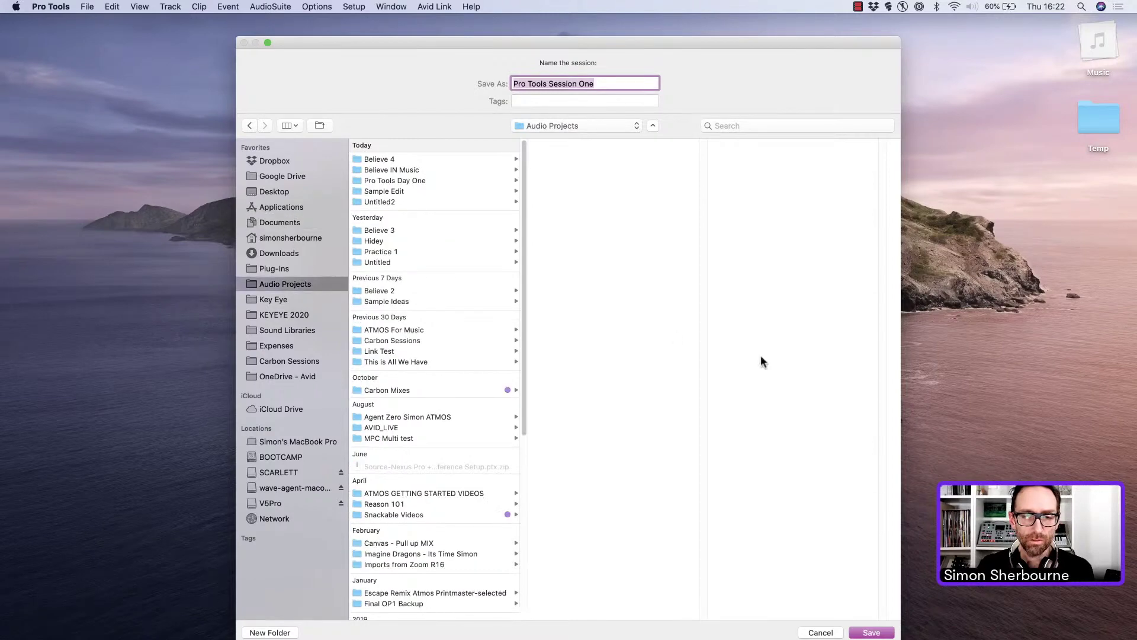
left_click(885, 634)
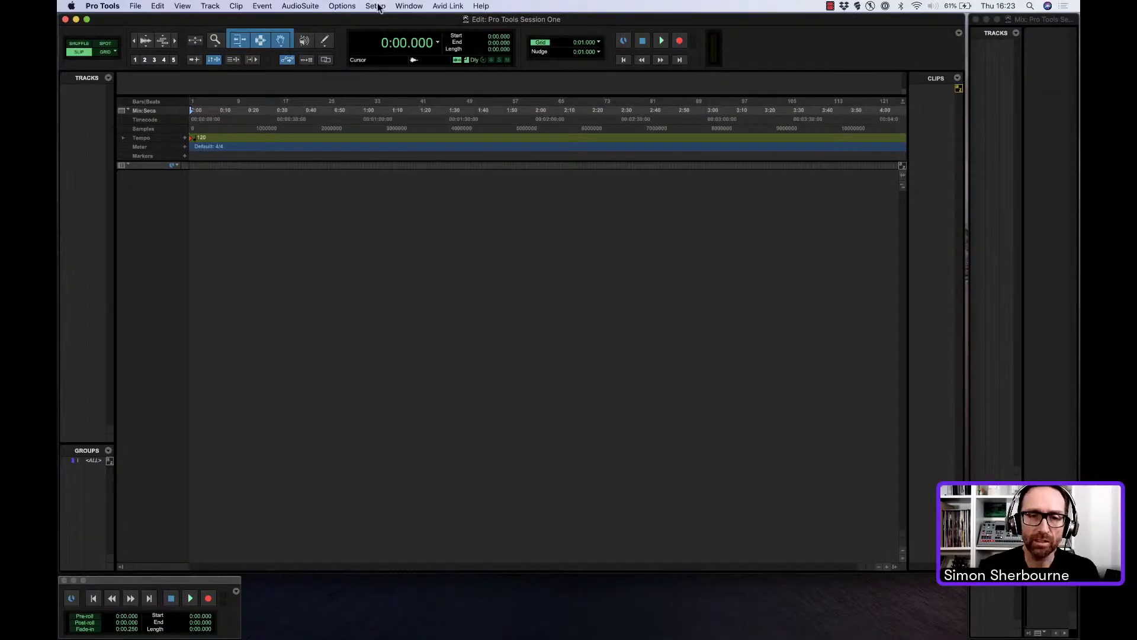
- Check the available audio devices in the Playback Engine settings, keeping Scarlett 2i2 USB selected
left_click(378, 7)
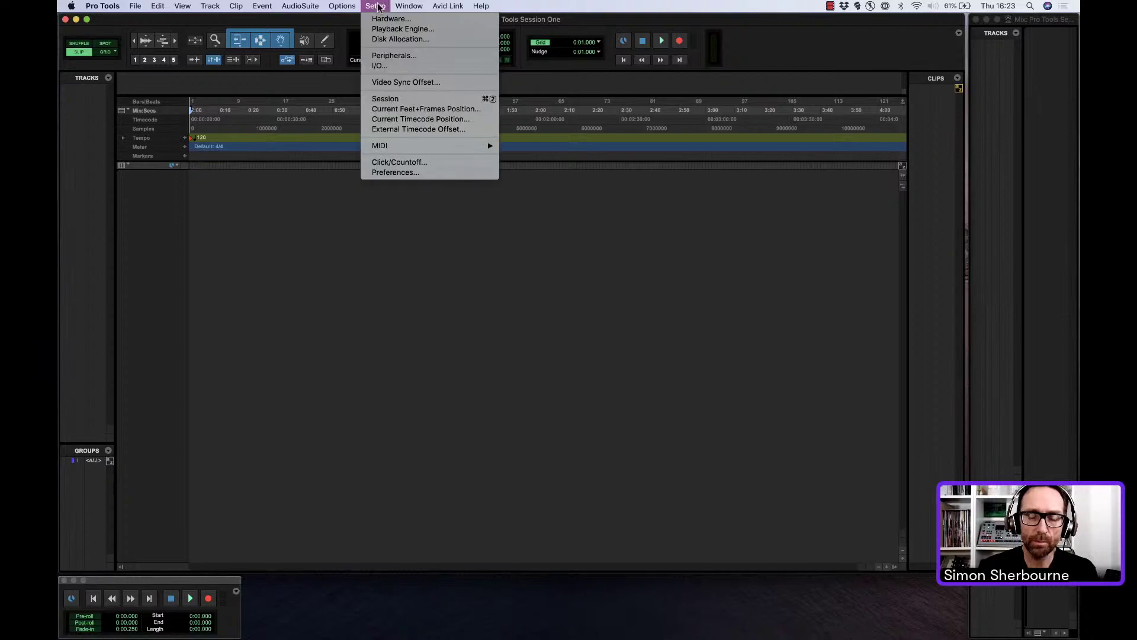
left_click(397, 29)
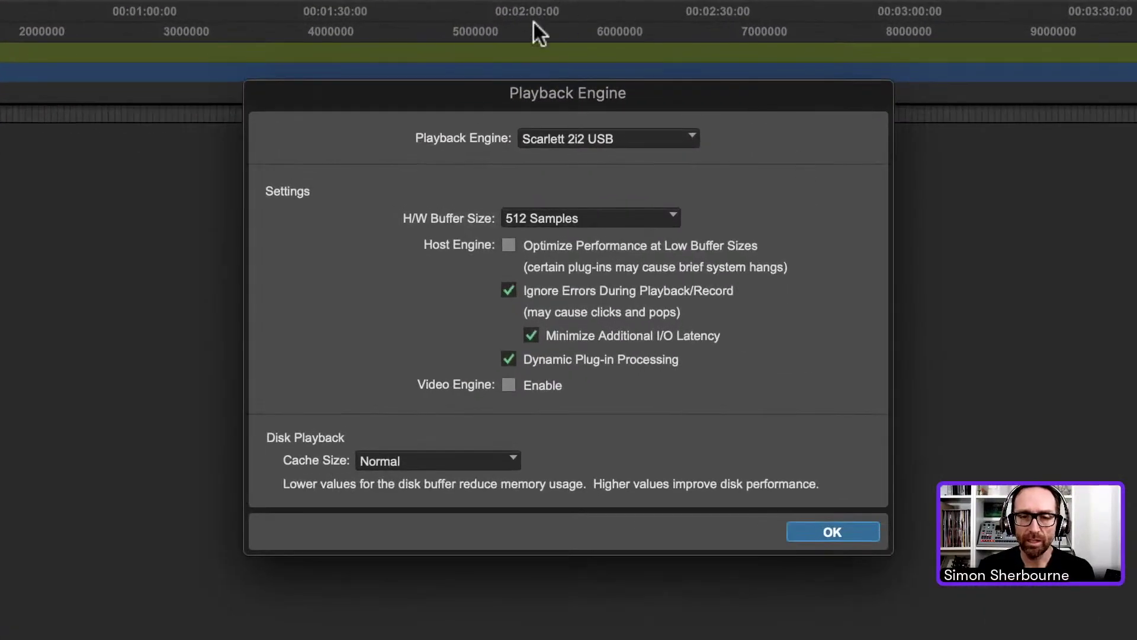
left_click(592, 137)
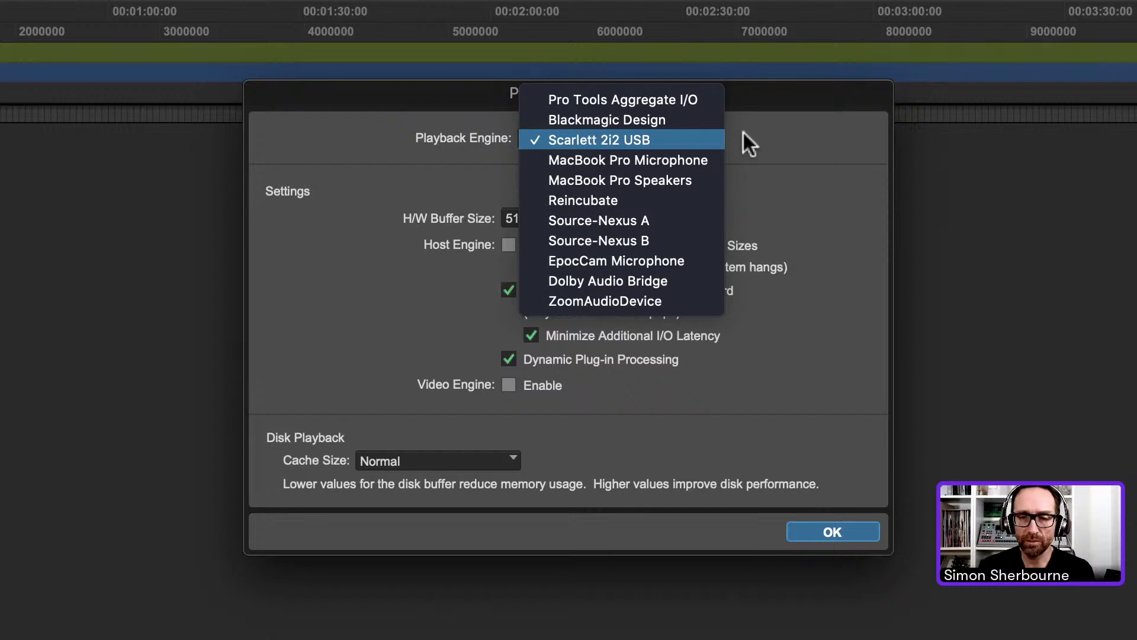
left_click(785, 138)
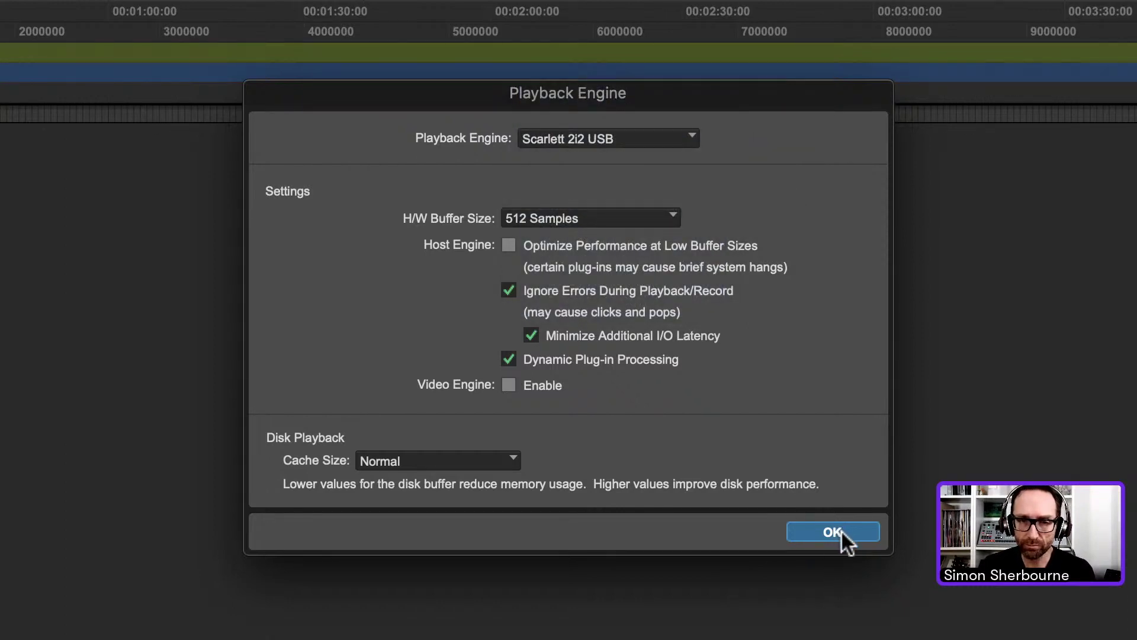
left_click(835, 532)
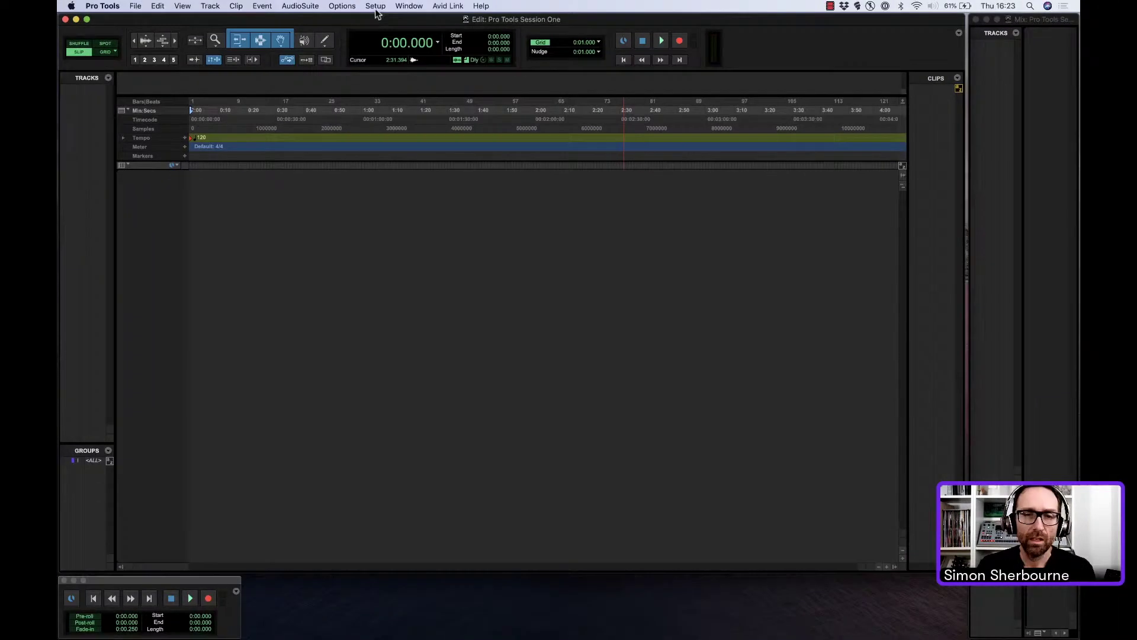
- Review the Session Setup format details, such as sample rate, bit depth and audio format, and close the window
left_click(376, 6)
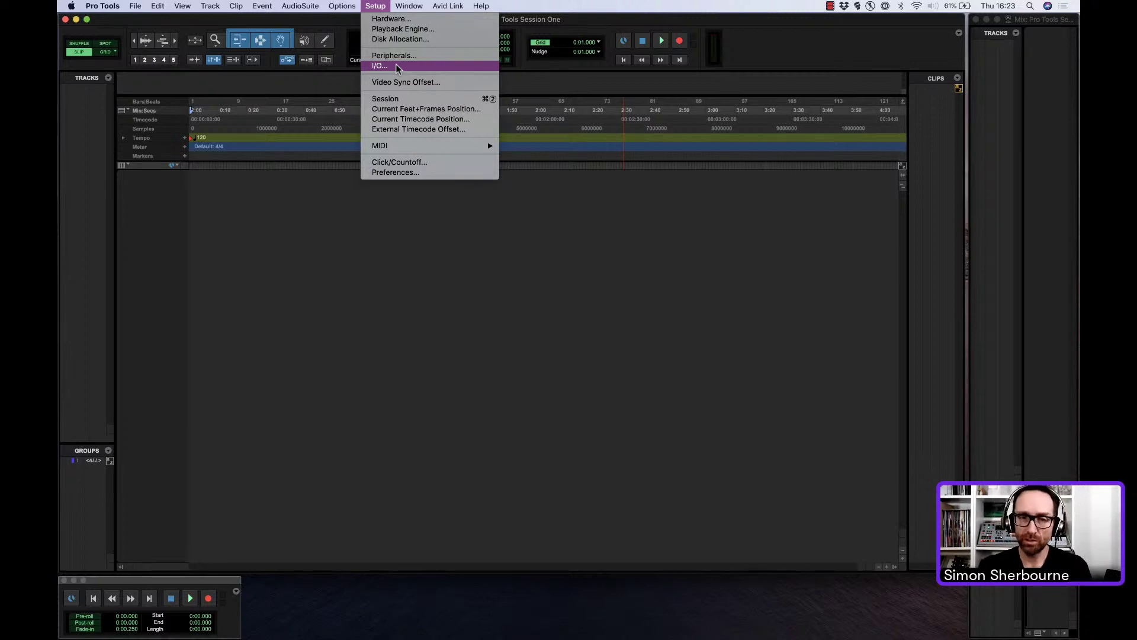
left_click(417, 101)
left_click_drag(363, 23, 627, 238)
left_click_drag(707, 234, 740, 201)
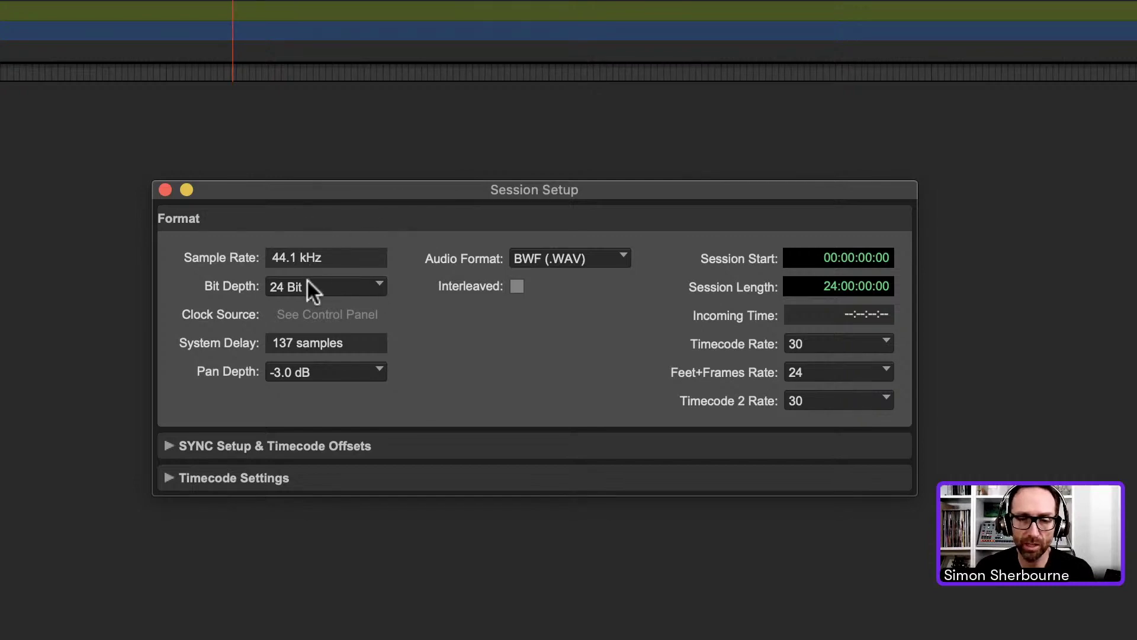
left_click_drag(527, 193, 536, 174)
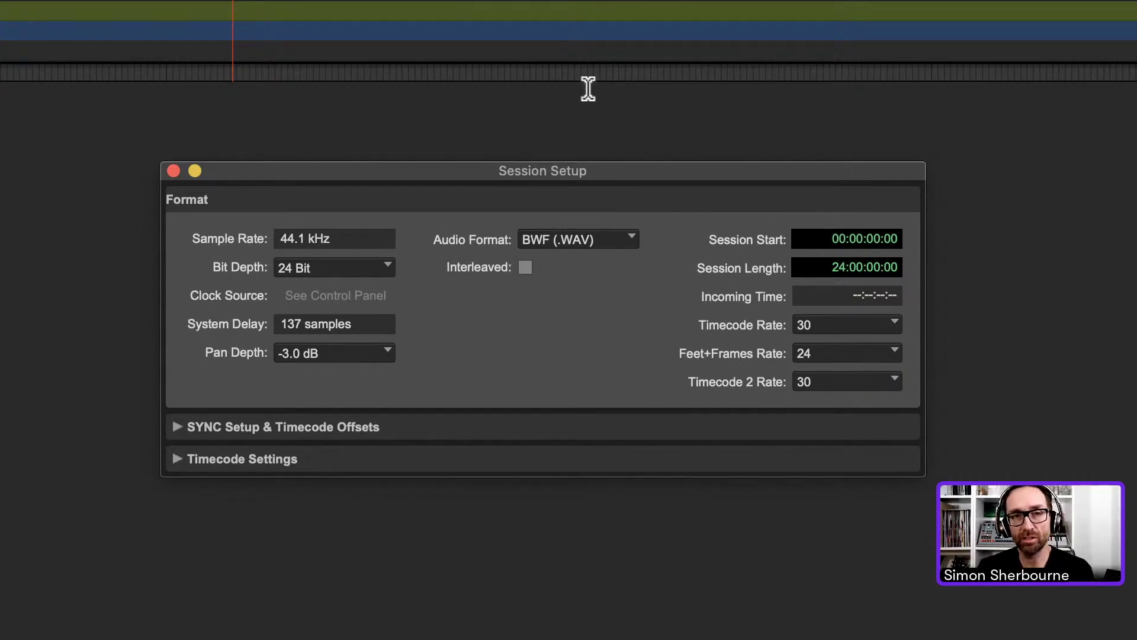
left_click(174, 171)
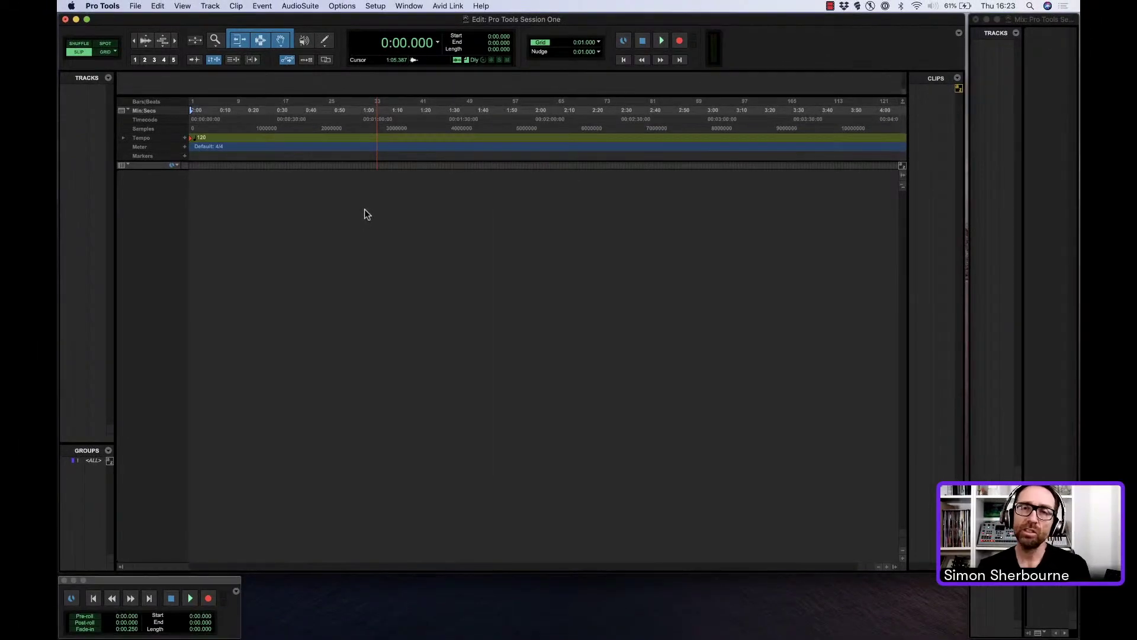
- Look through the Editing and Display preferences and close the dialog without changing any option
left_click(375, 5)
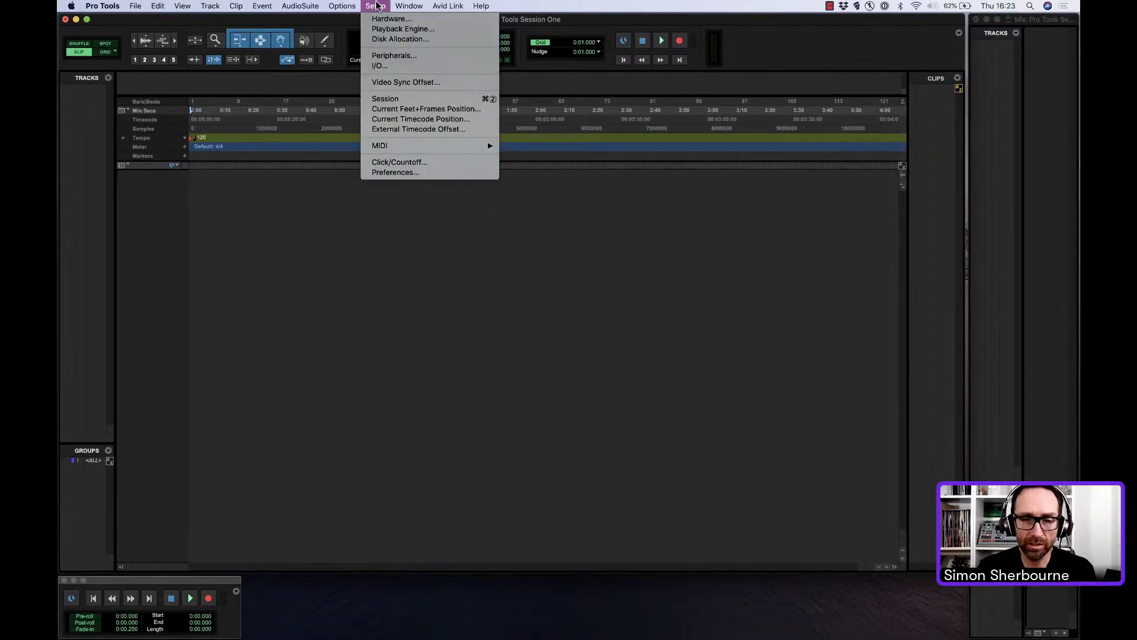
left_click(407, 176)
left_click(478, 103)
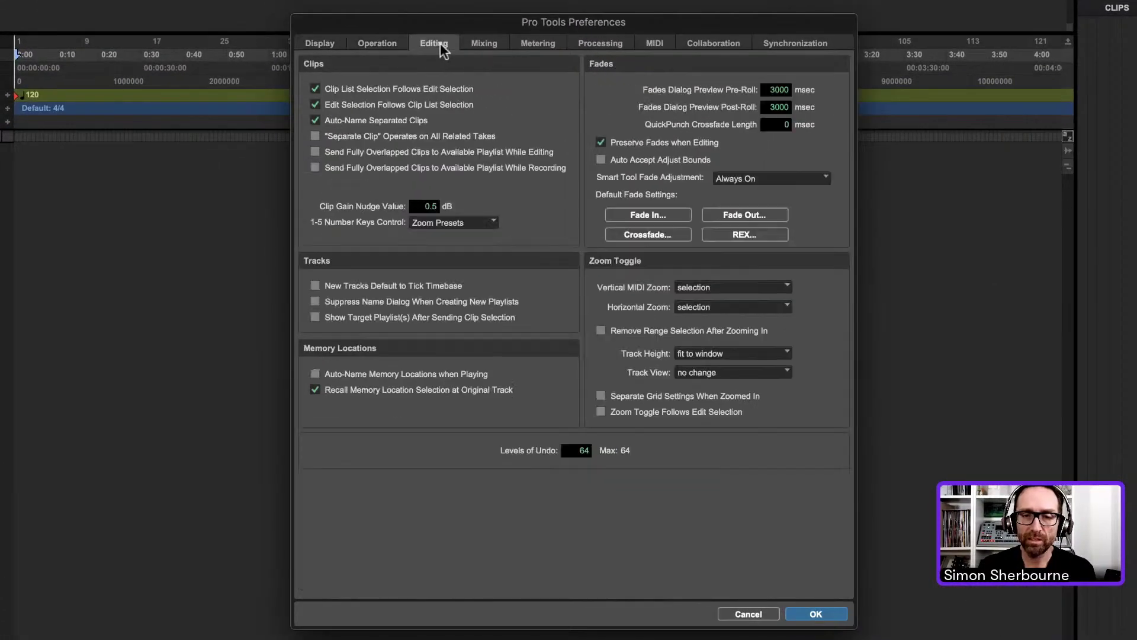
left_click(330, 43)
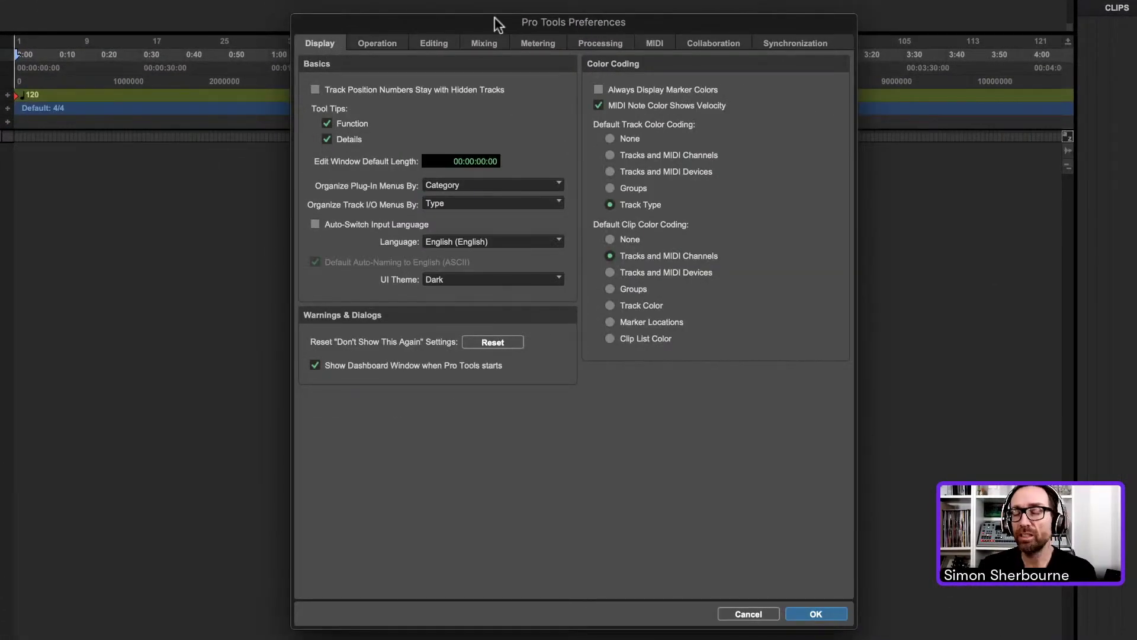
left_click_drag(544, 22, 531, 30)
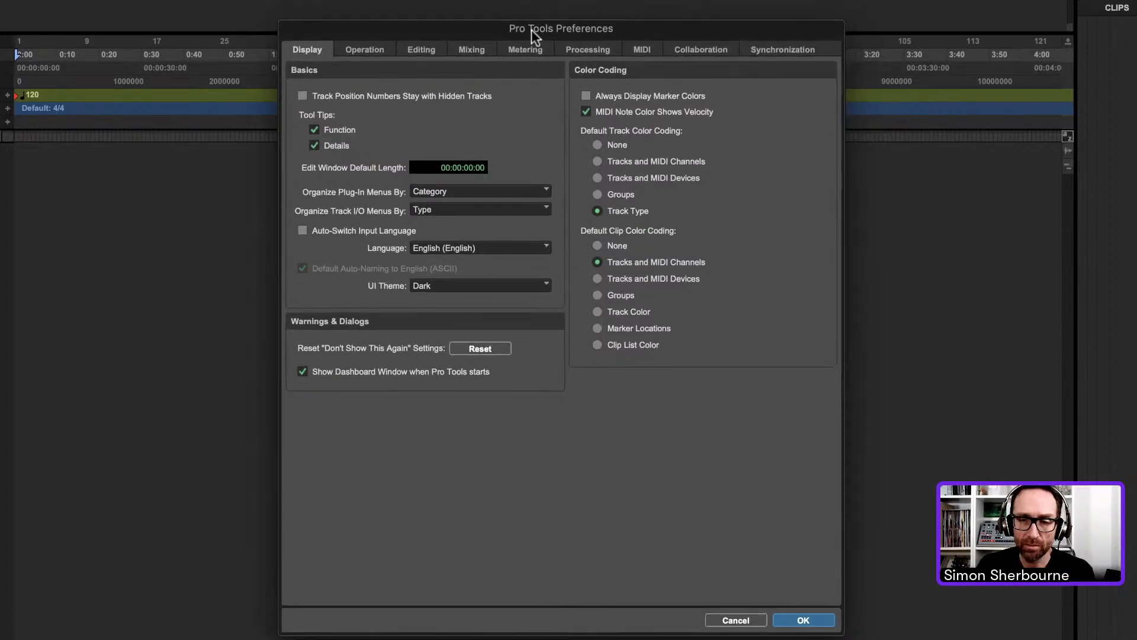
left_click(804, 621)
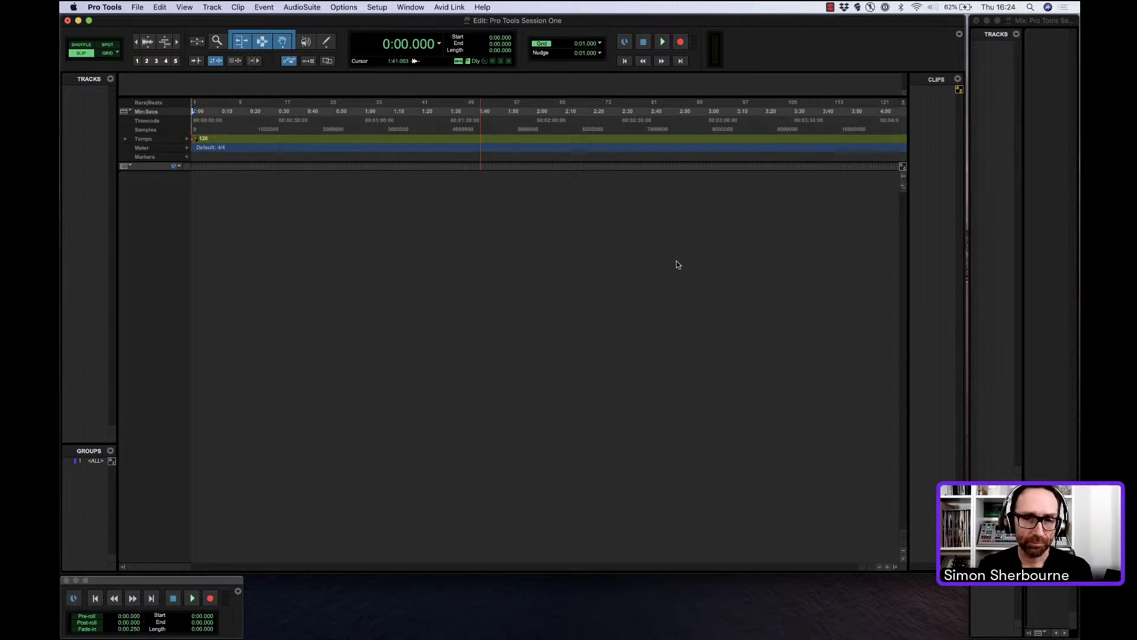
- Close the floating Transport window and expand the Edit and Mix windows to fill the screen
left_click(66, 580)
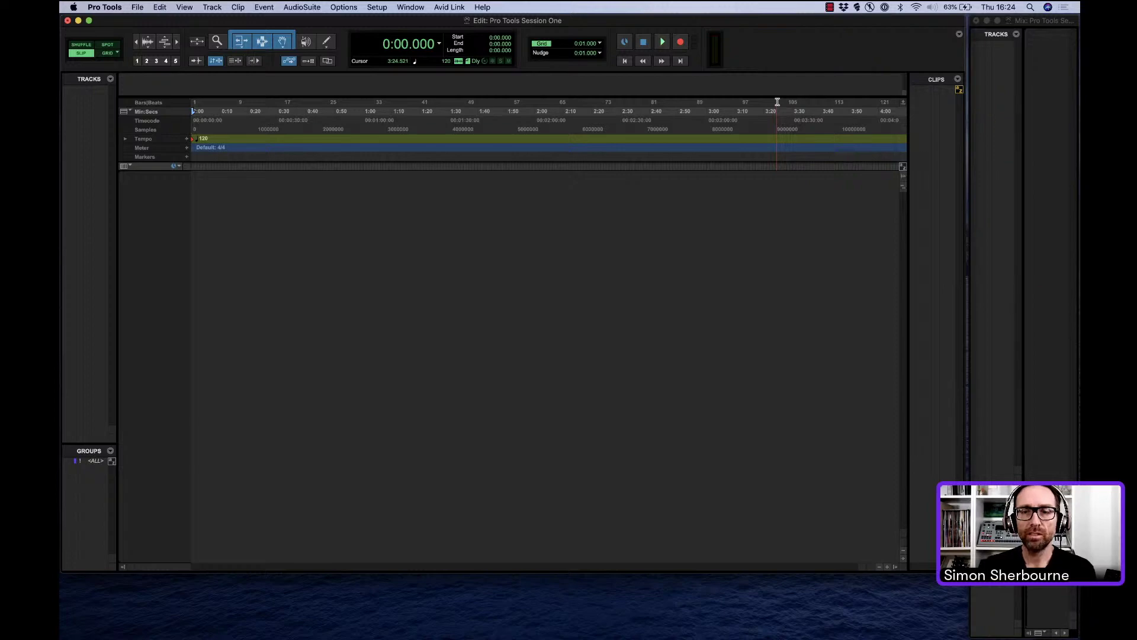
double_click(529, 21)
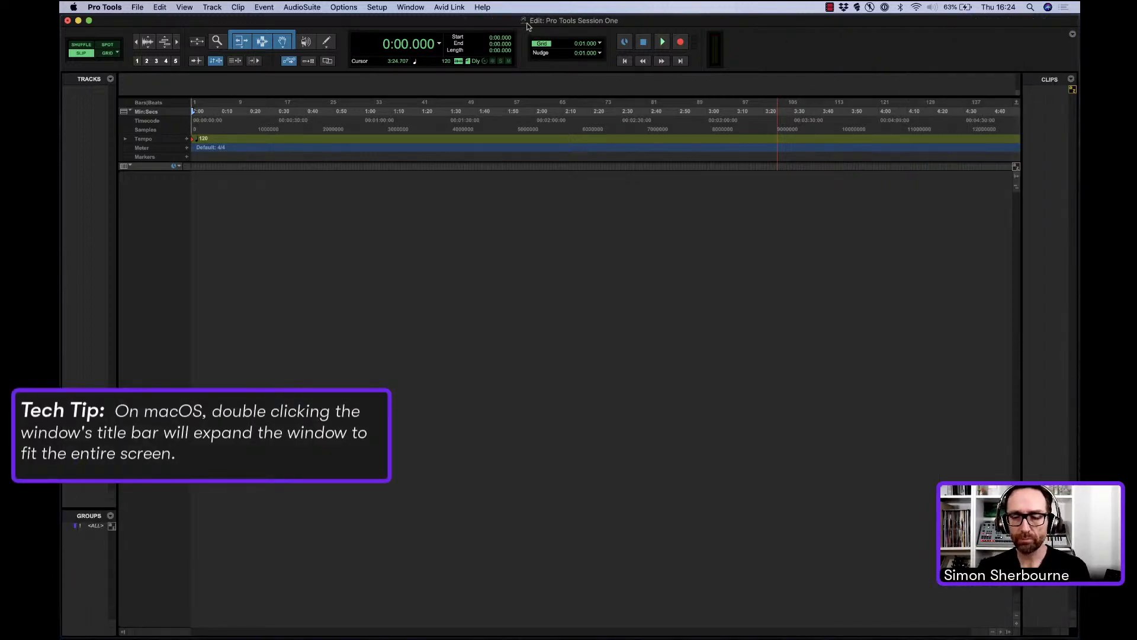
left_click(410, 7)
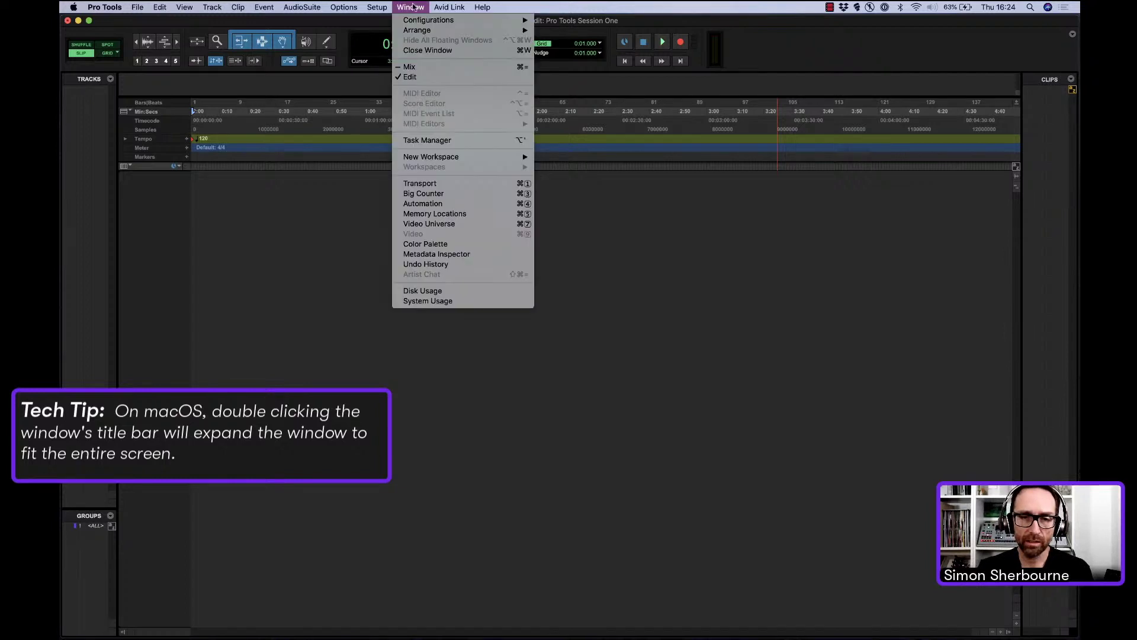
left_click(433, 67)
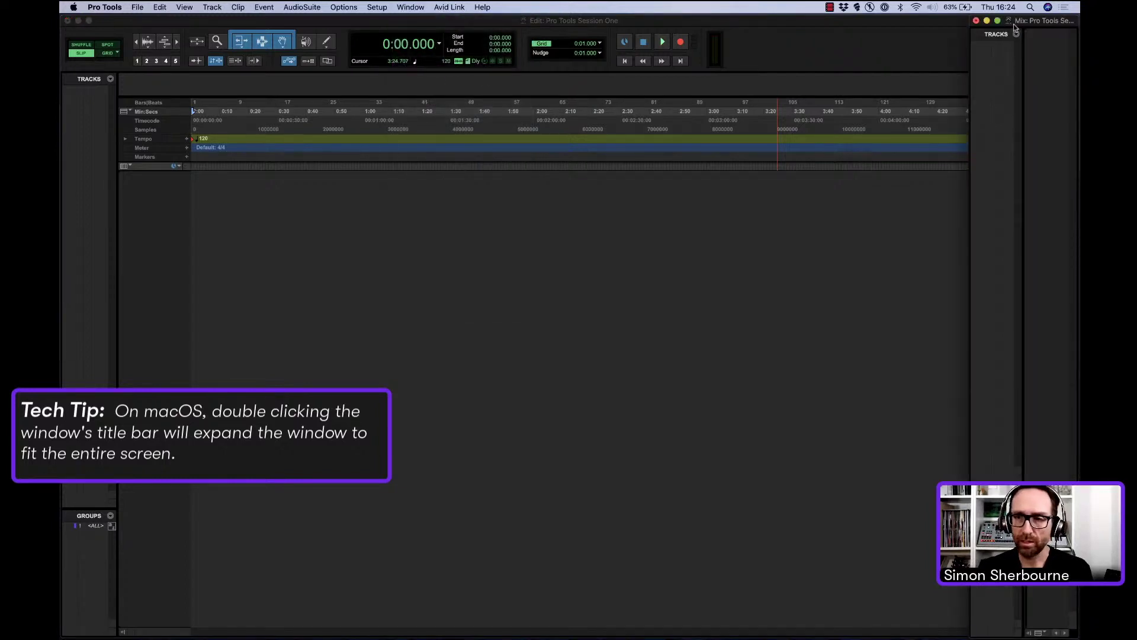
double_click(1053, 23)
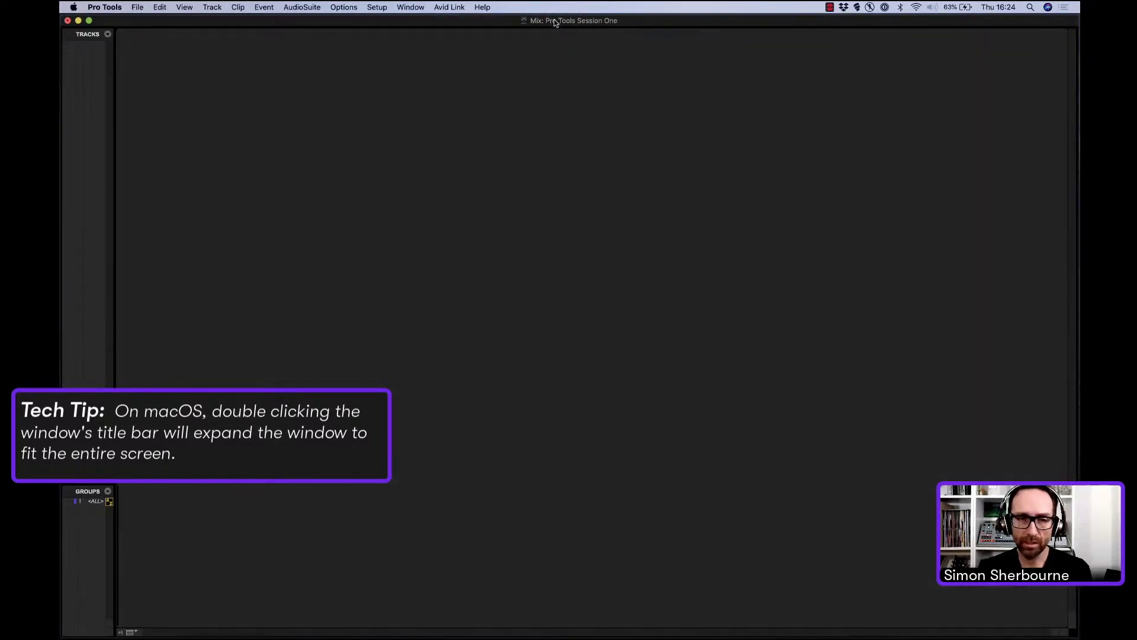
- Bring the Edit window to the front and toggle between the Mix and Edit windows, ending on Edit
left_click(417, 7)
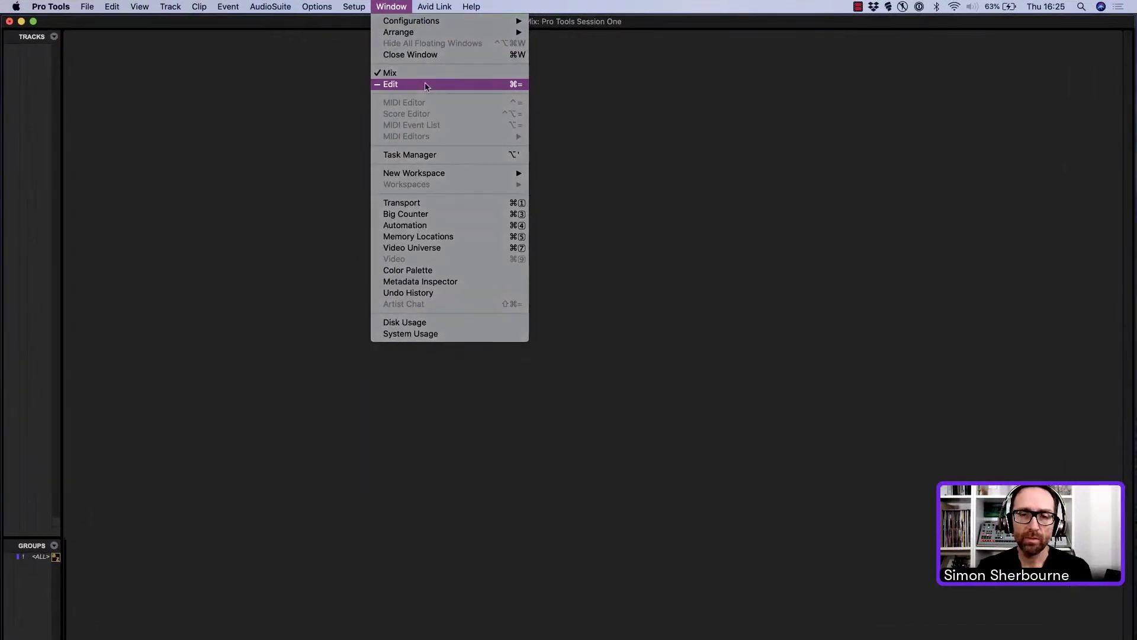
left_click(425, 85)
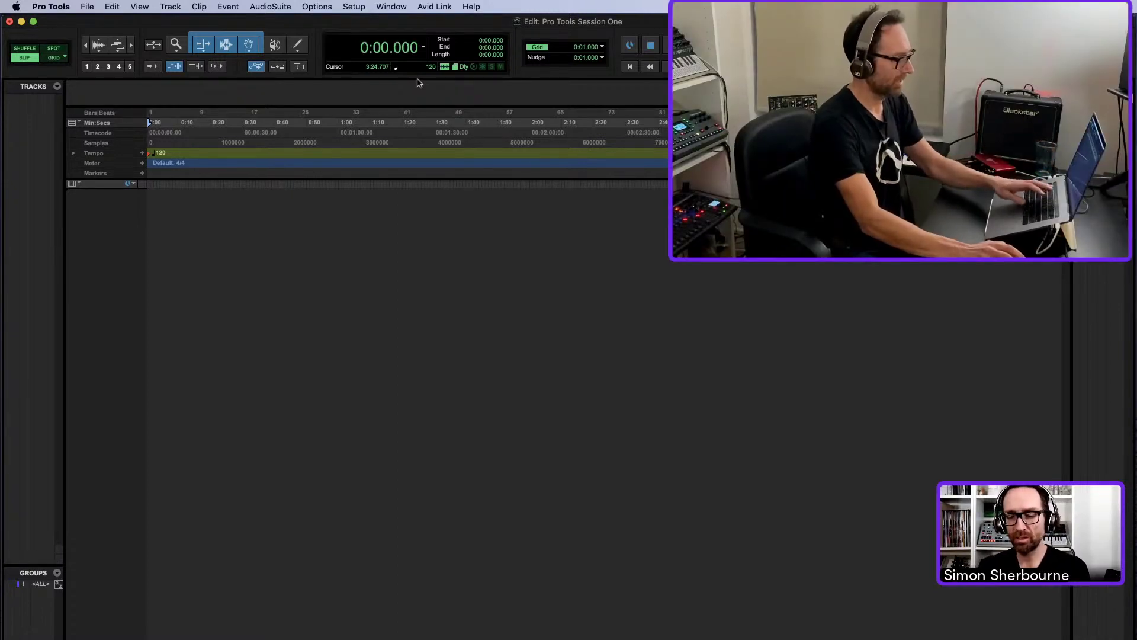
key("super+equal")
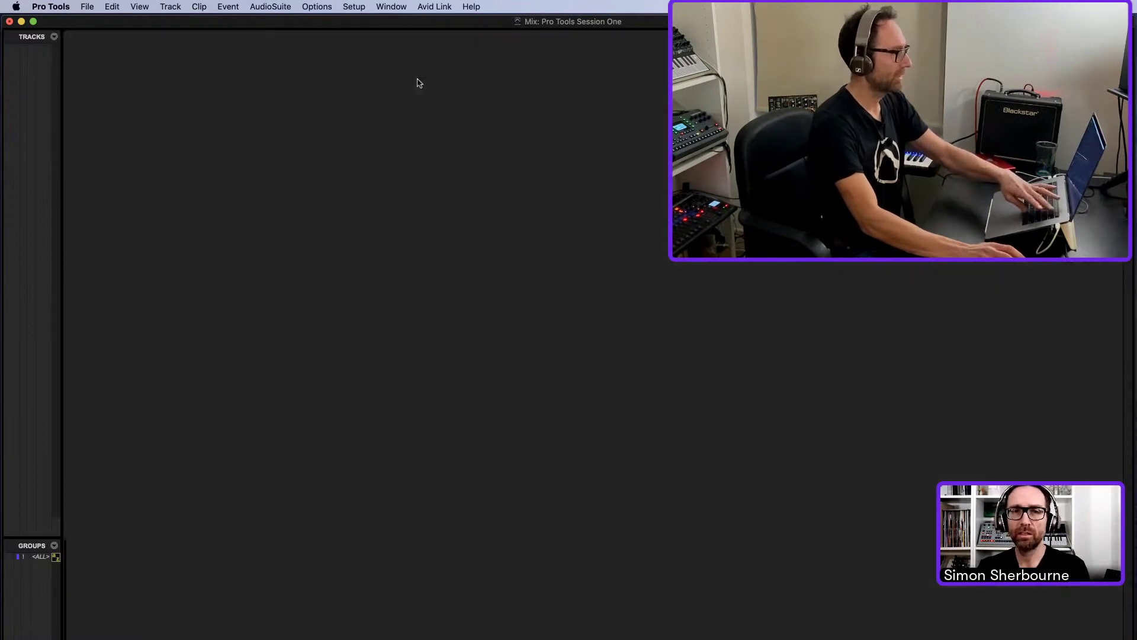
key("super+equal")
key("super+equal")
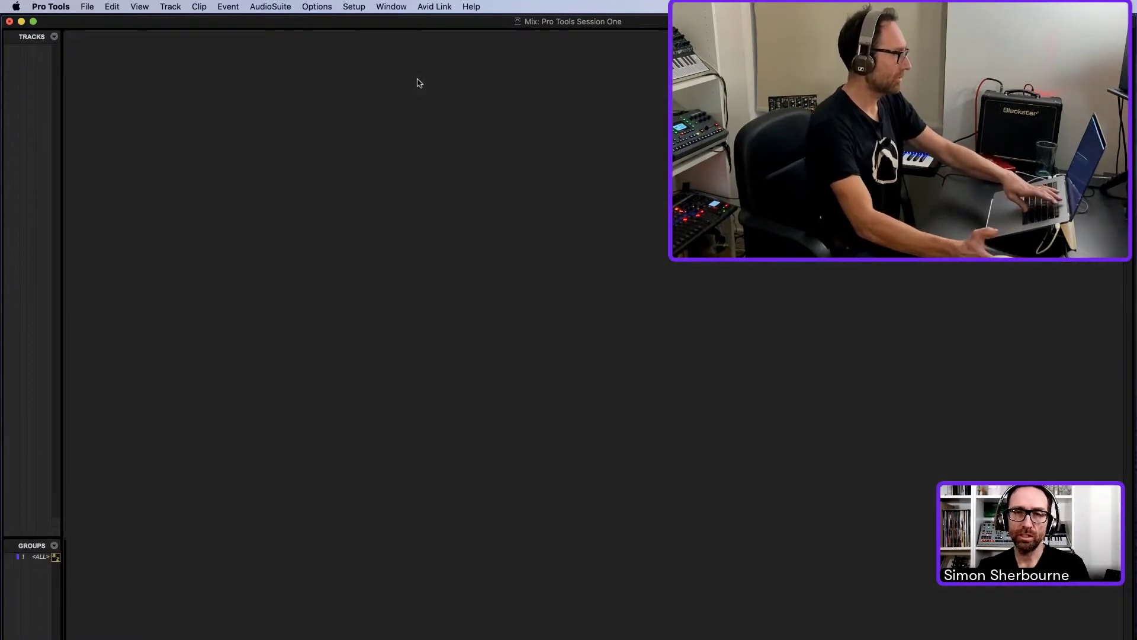
key("super+equal")
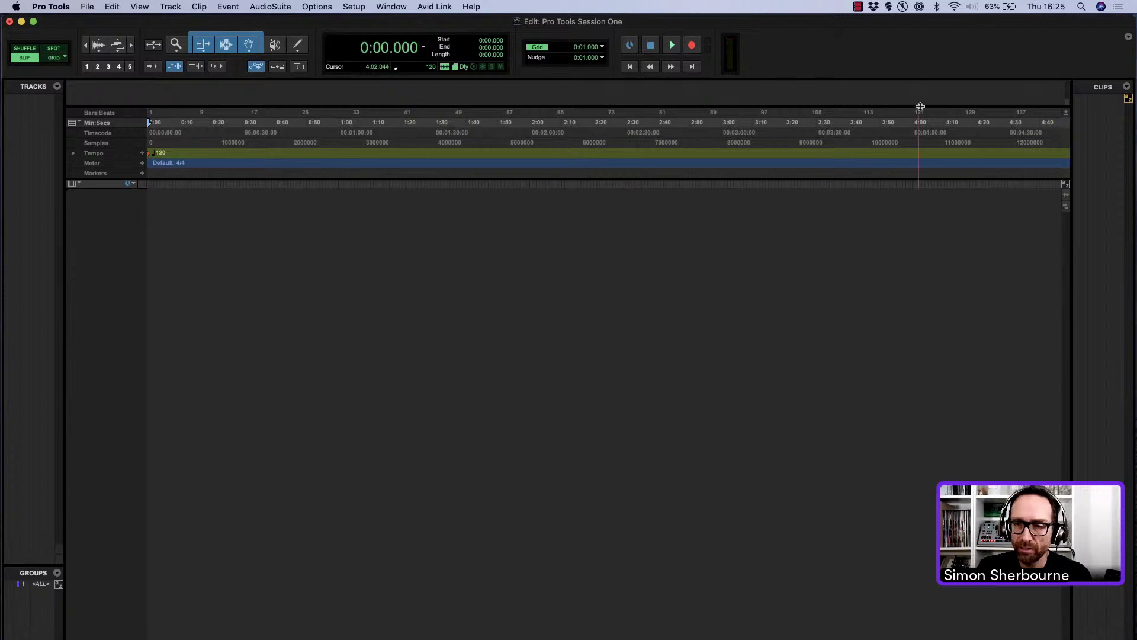
- Collapse the Universe view above the rulers and hide the Clips list to enlarge the edit area
left_click_drag(932, 107, 938, 77)
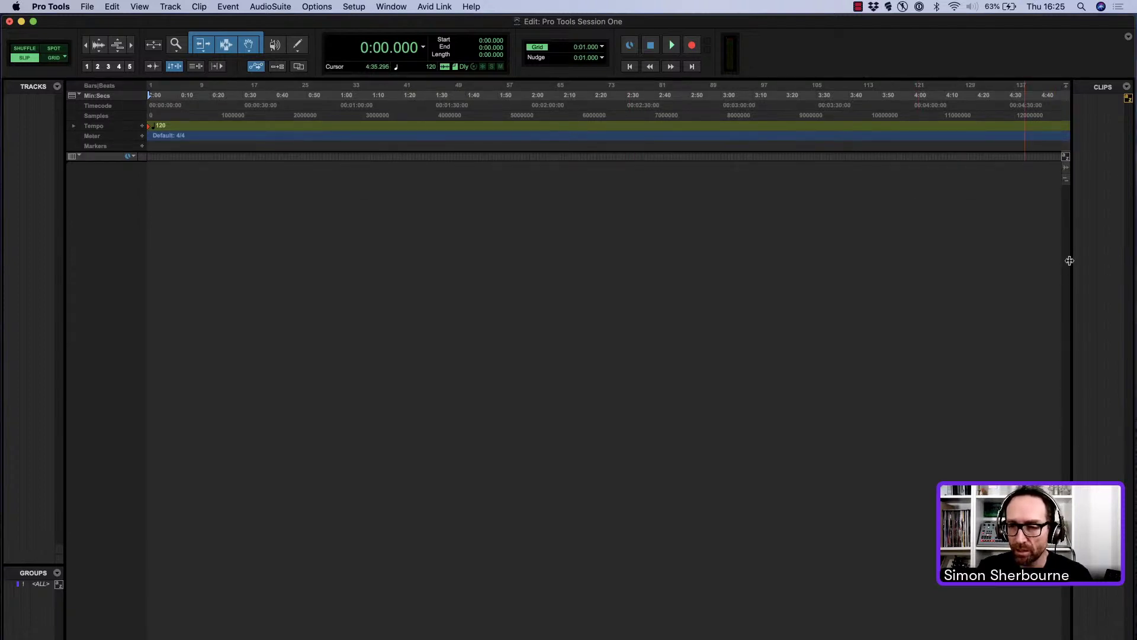
left_click_drag(1072, 260, 1128, 267)
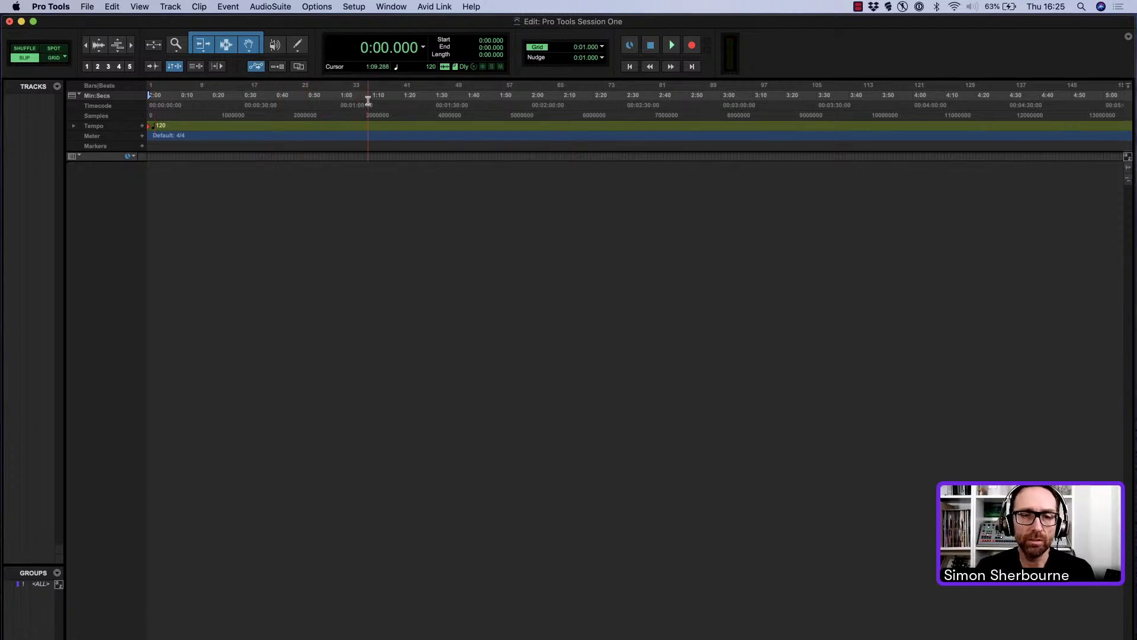
- Make Bars|Beats the main timebase and hide the Min:Secs, Timecode, Samples and Meter rulers
left_click(102, 86)
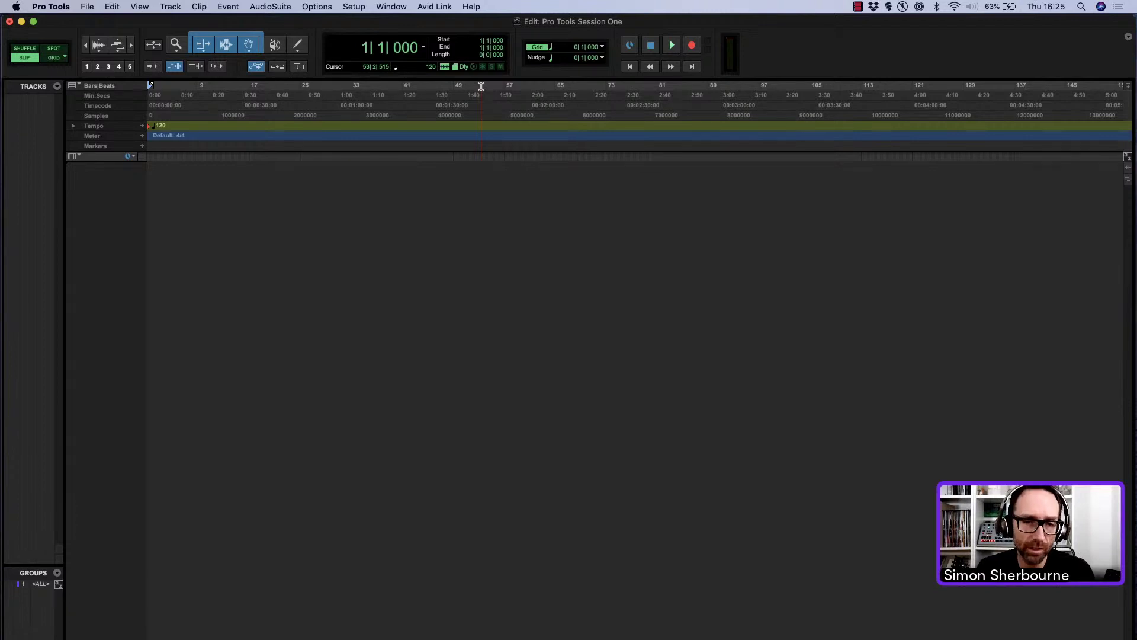
left_click(71, 86)
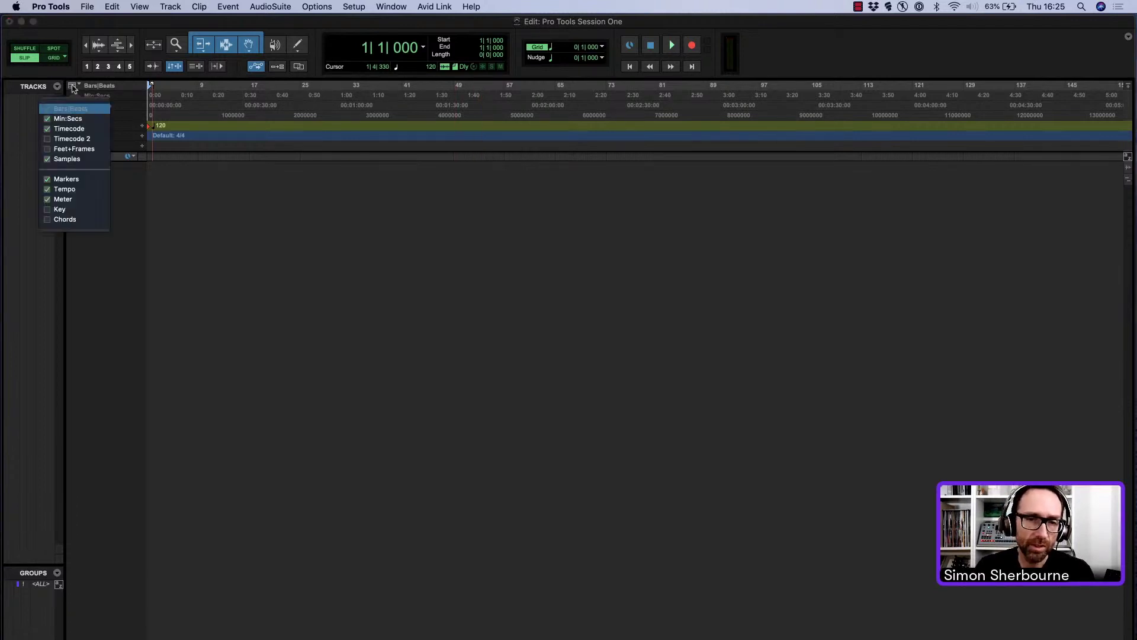
left_click(68, 119)
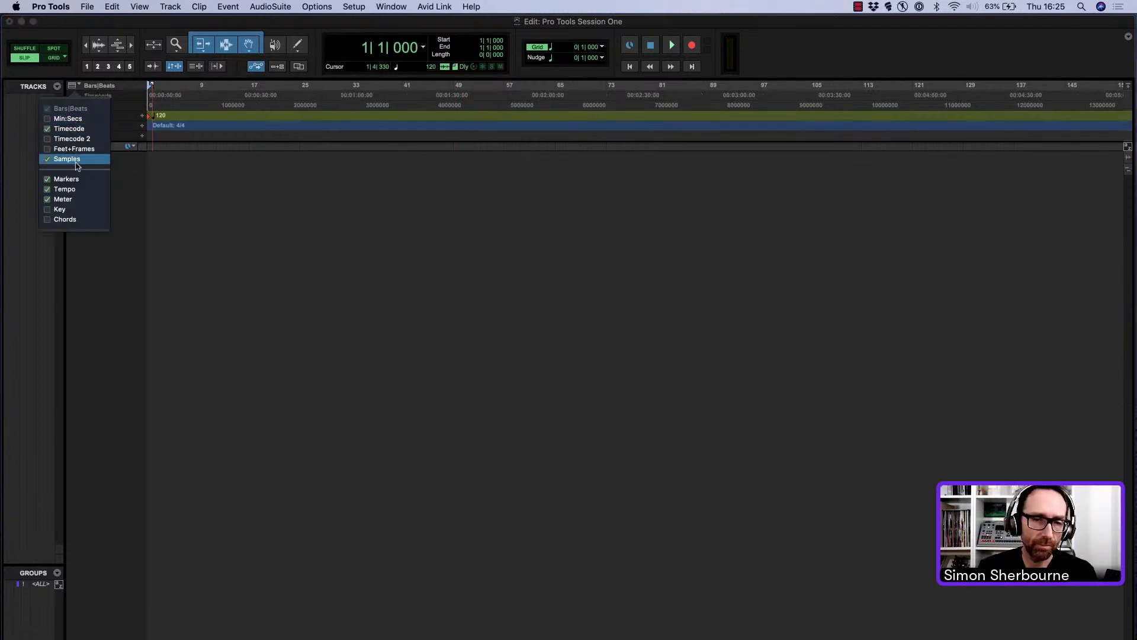
left_click(71, 131)
left_click(72, 160)
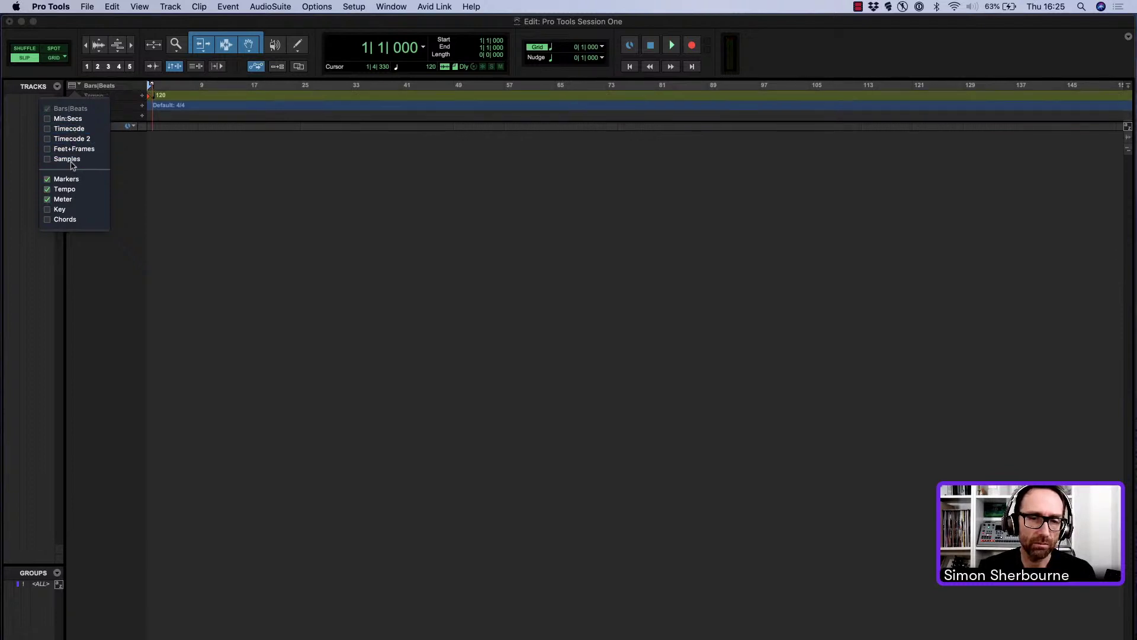
left_click(70, 199)
left_click(307, 170)
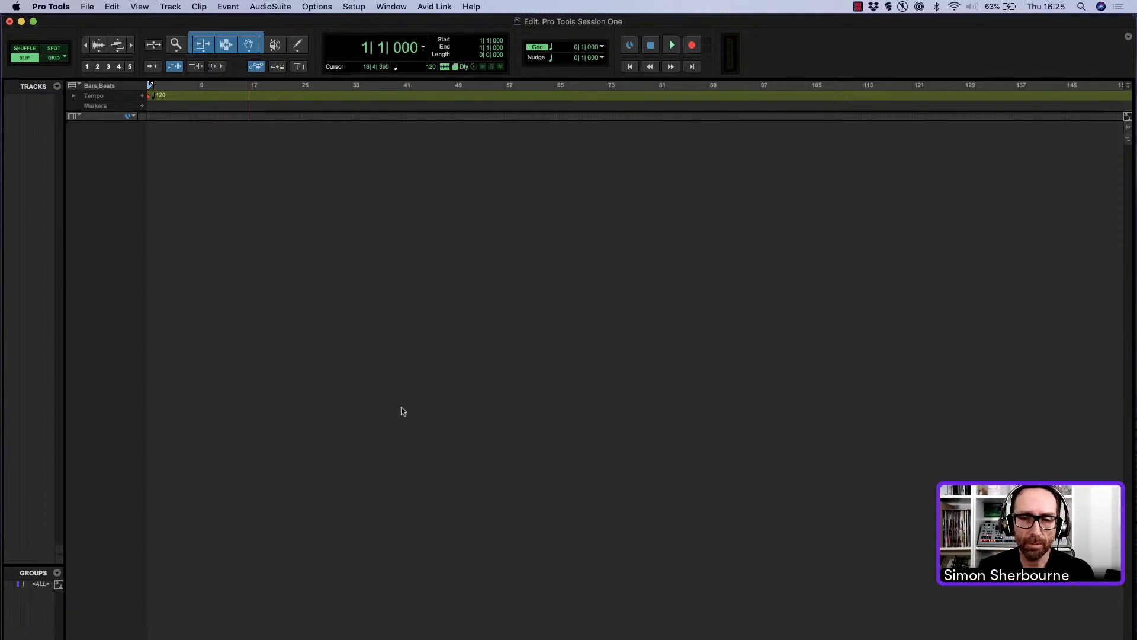
- Widen the Tracks and Groups list column slightly
left_click_drag(63, 208, 88, 211)
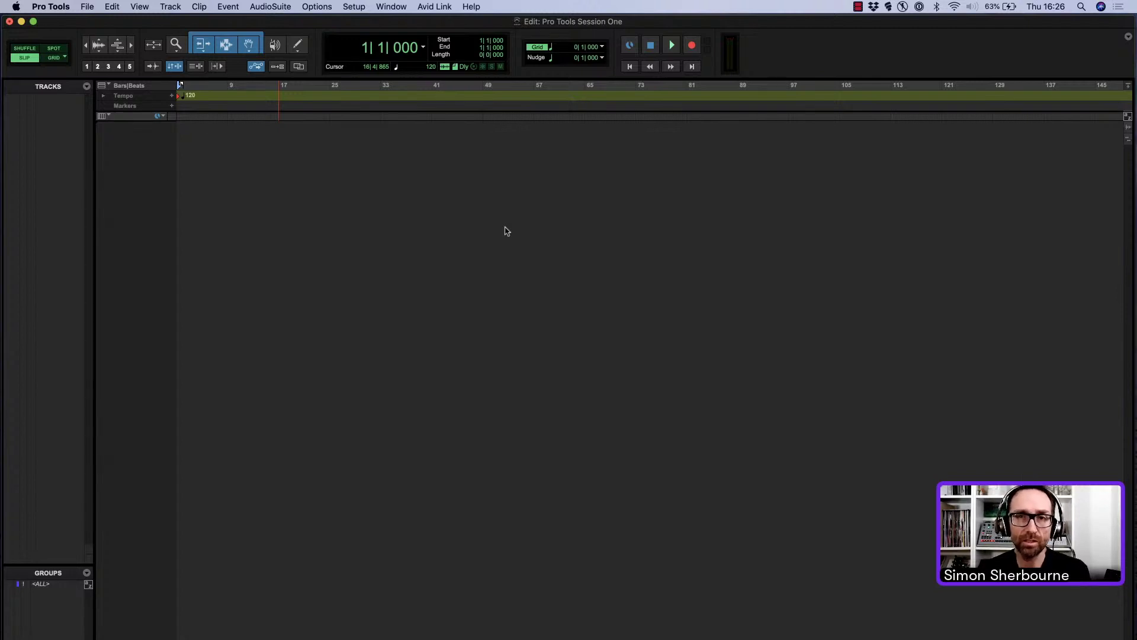
- Open a new Soundbase workspace browser, place it below the rulers and enlarge it
left_click(403, 7)
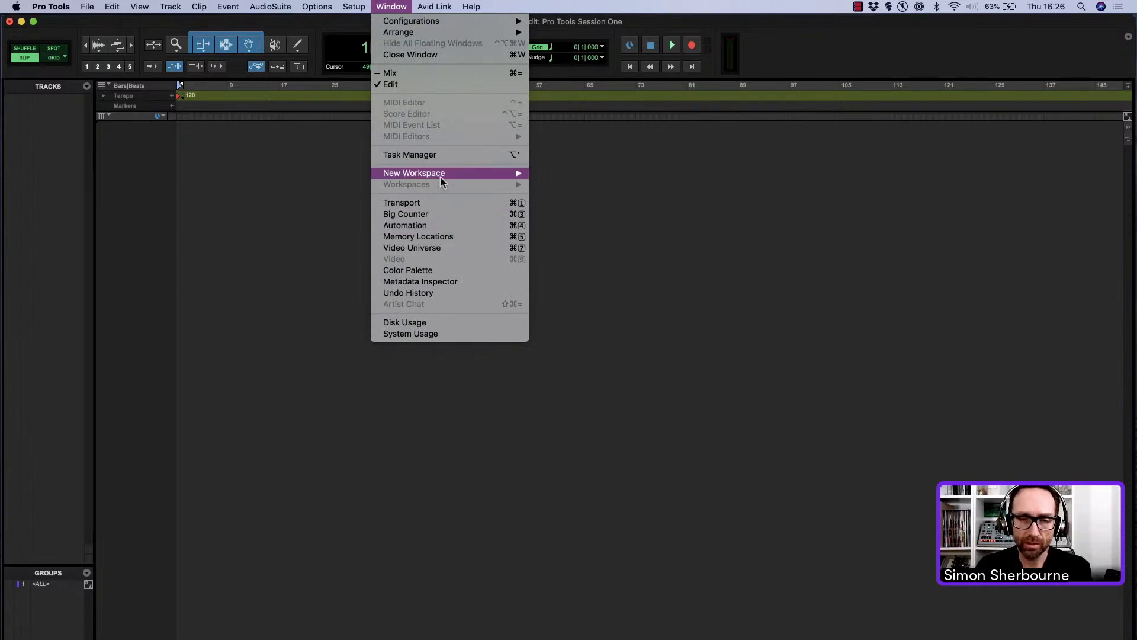
mouse_move(439, 175)
left_click(585, 185)
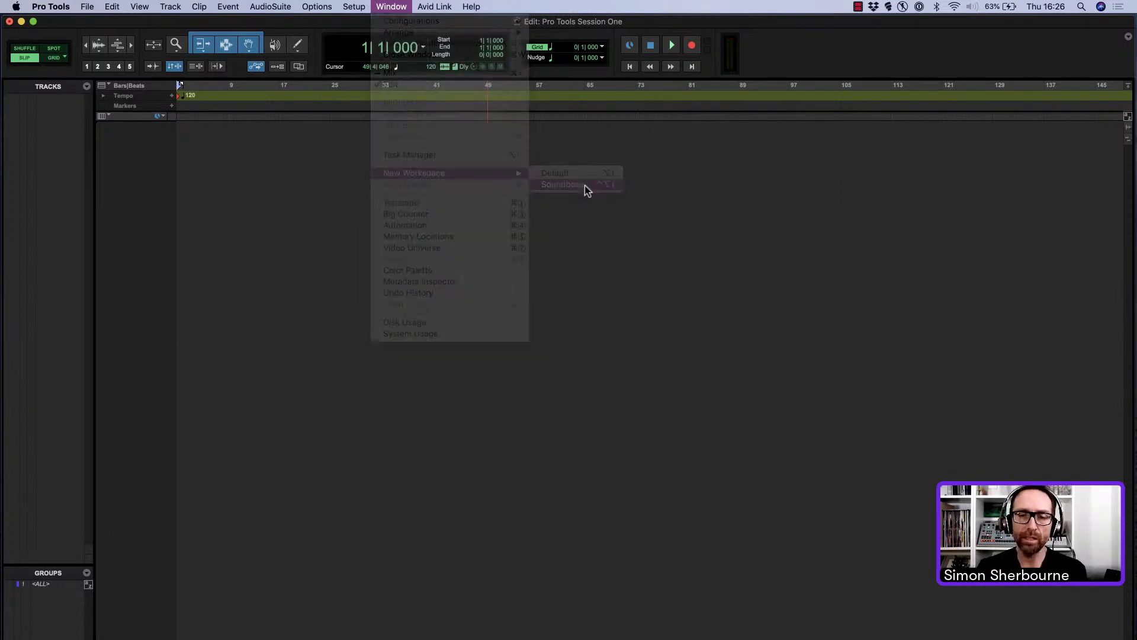
left_click_drag(430, 22, 644, 137)
left_click_drag(746, 469, 834, 631)
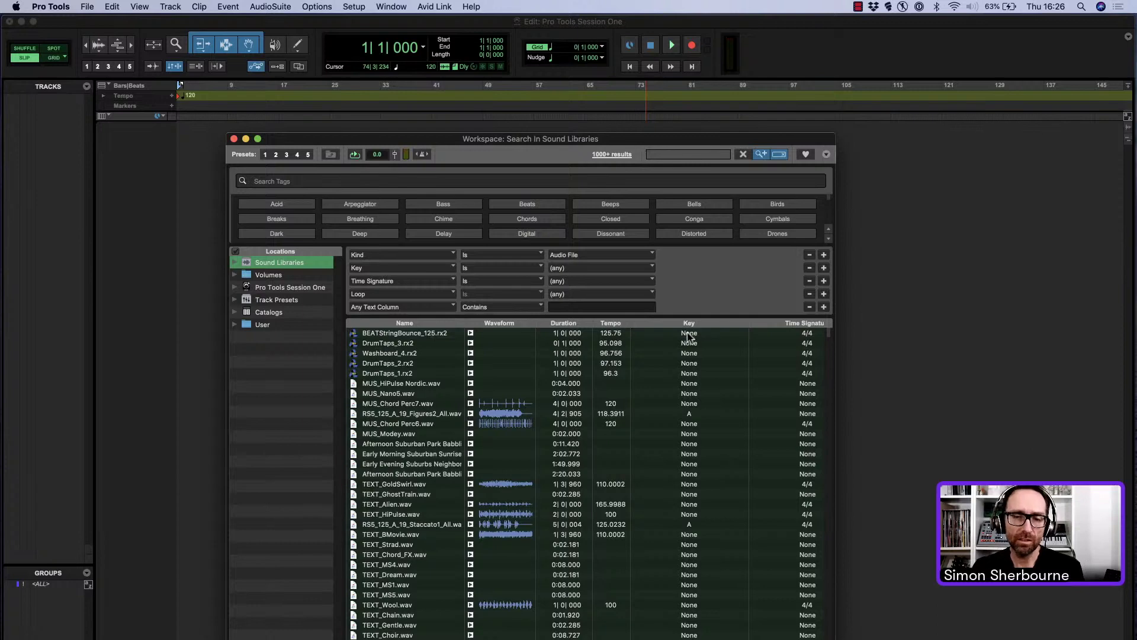
- Expand Sound Libraries, show the contents of Avid Loopmasters 1.0 and widen the Locations column to fit the library names
left_click(233, 262)
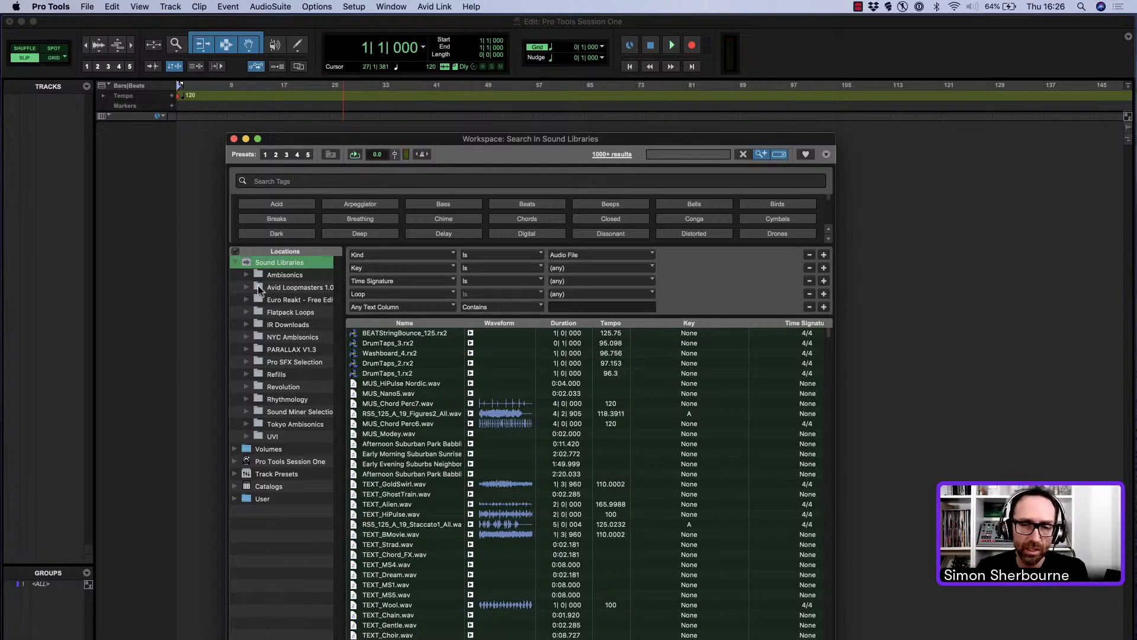
left_click(284, 286)
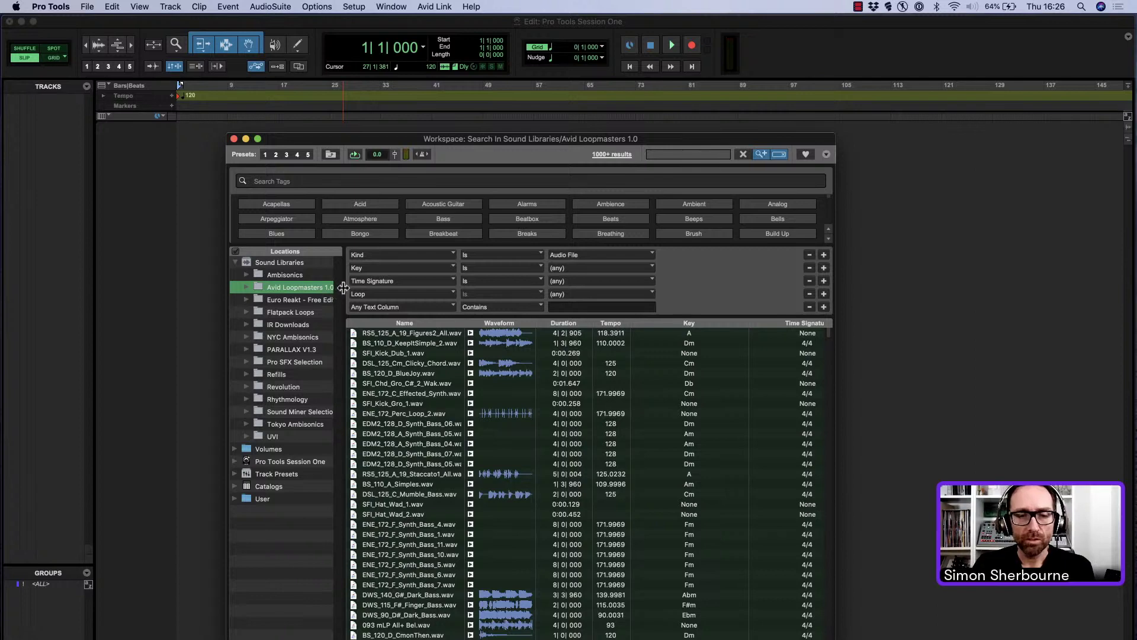
left_click_drag(343, 294, 374, 294)
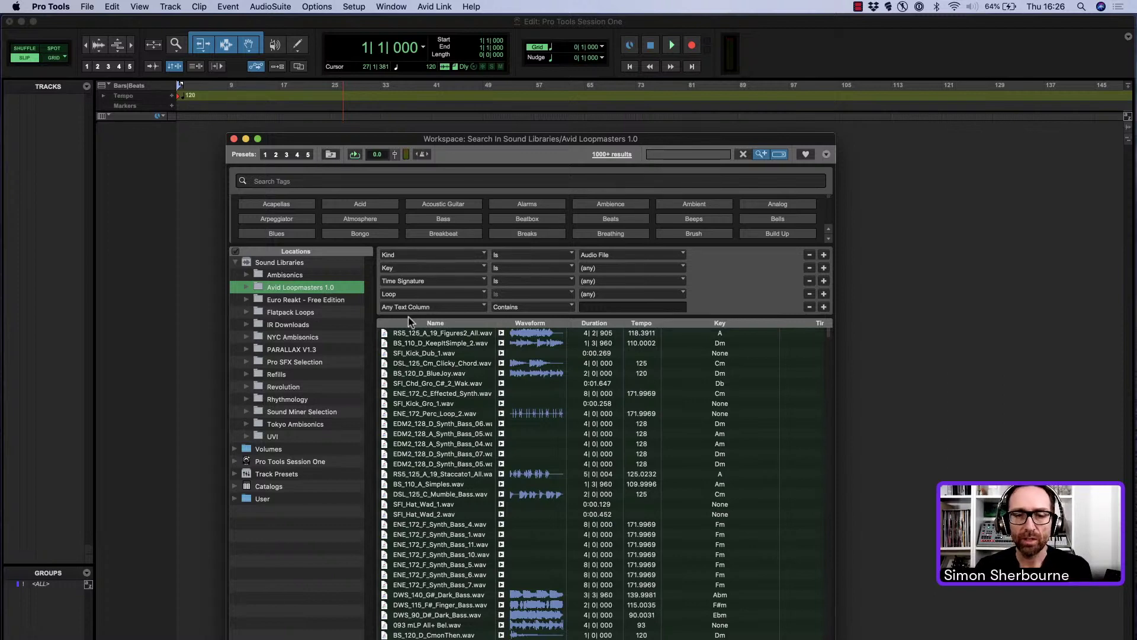
- Hide the advanced search criteria in the Soundbase browser and nudge its window slightly aside
left_click(761, 155)
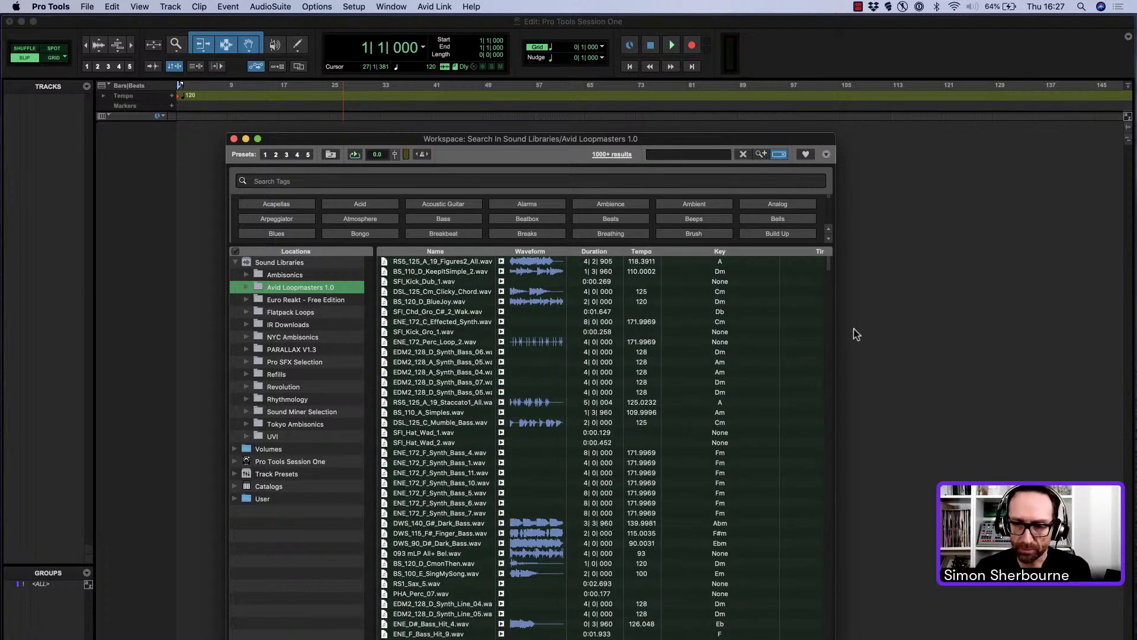
left_click_drag(675, 135, 663, 136)
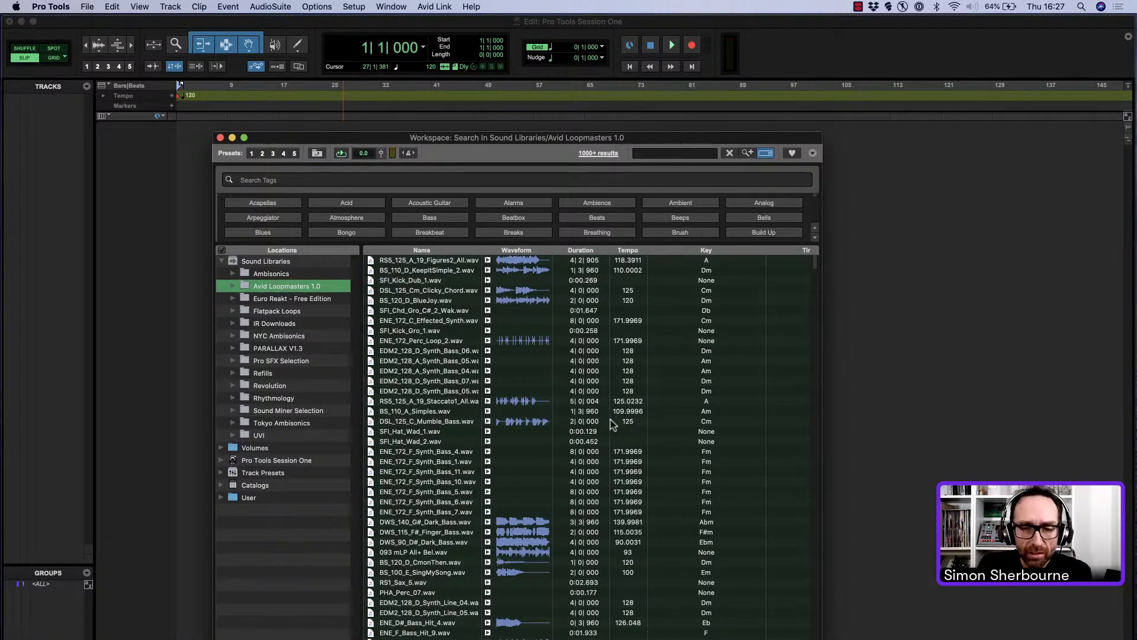
left_click_drag(528, 136, 520, 134)
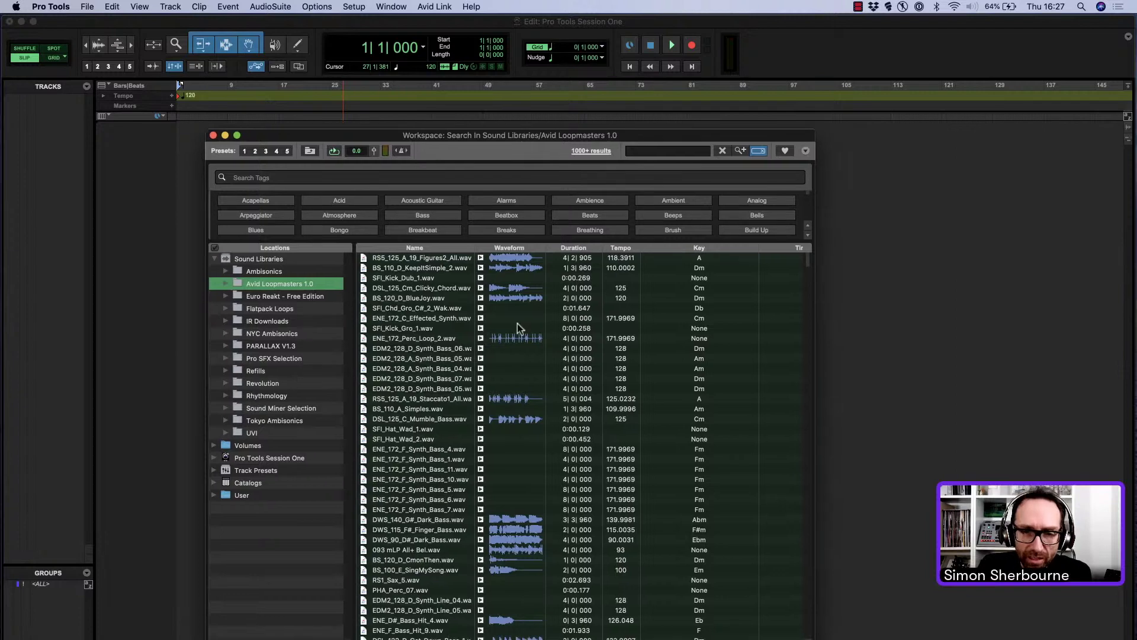
- Audition the BS_120_D_BlueJoy, ENE_172_Perc_Loop_2 and RSS_125_A_19_Staccato1_All loops, stopping playback after the last one
left_click(481, 298)
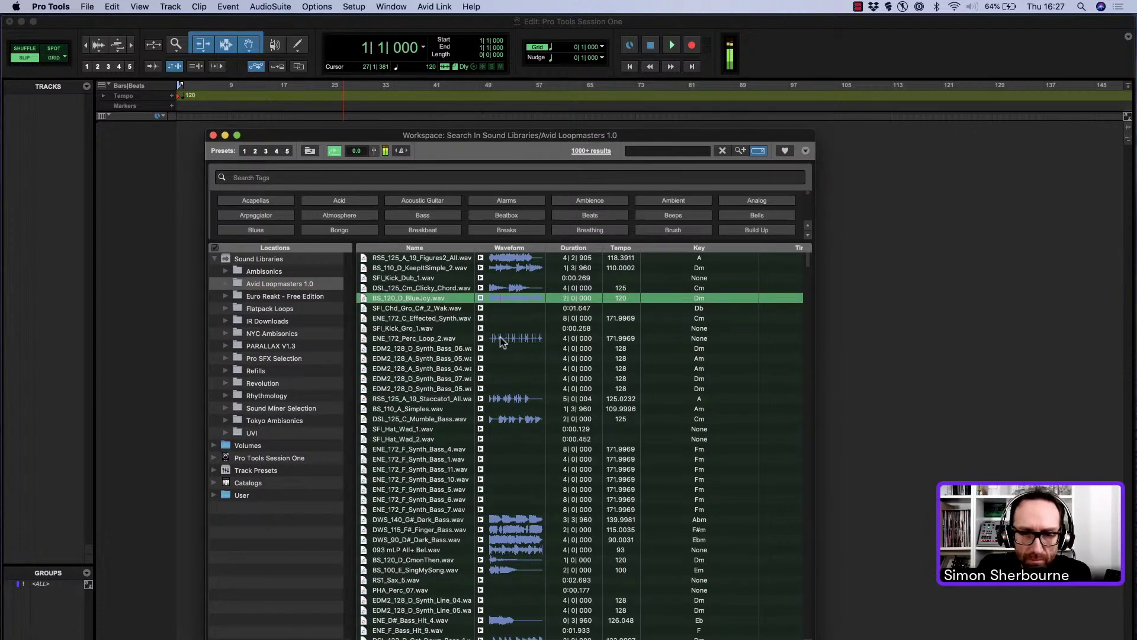
left_click(481, 339)
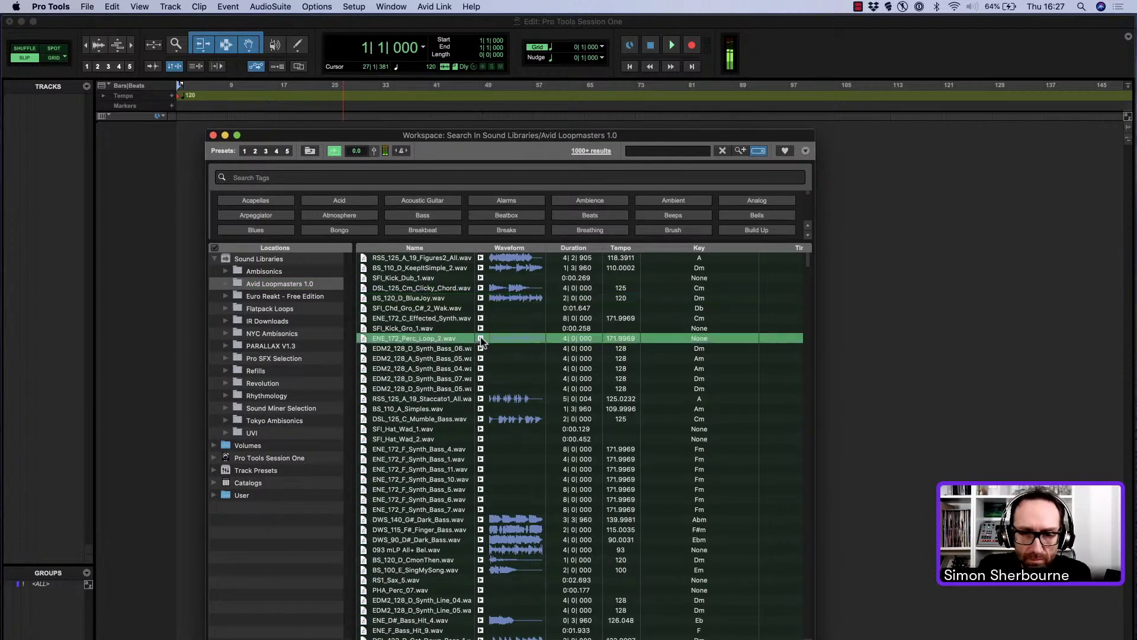
left_click(481, 400)
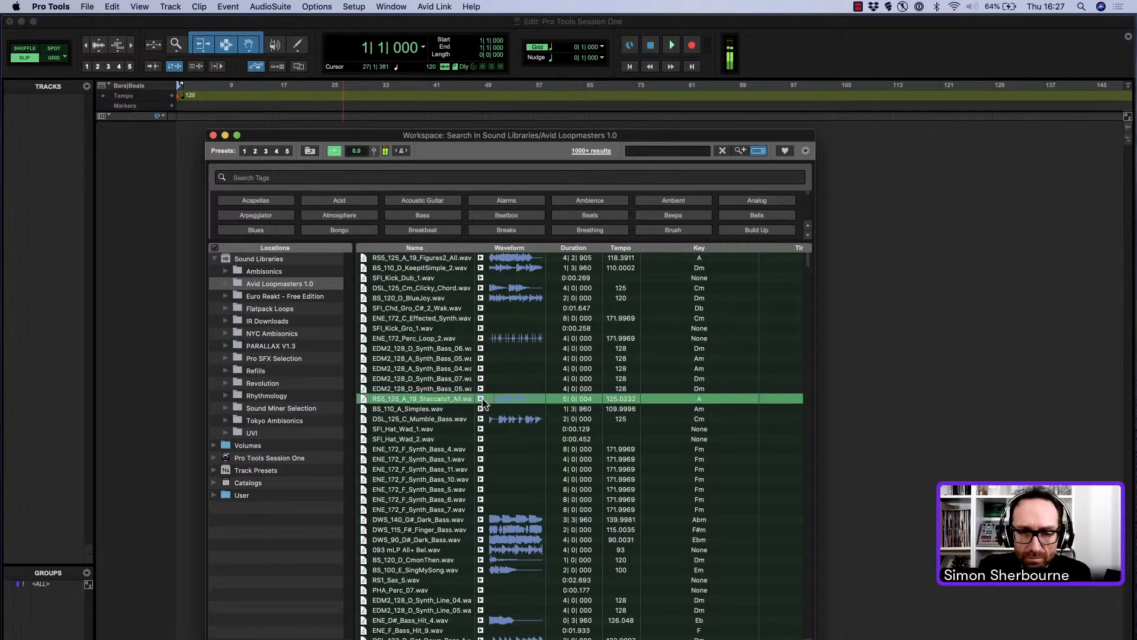
left_click(481, 399)
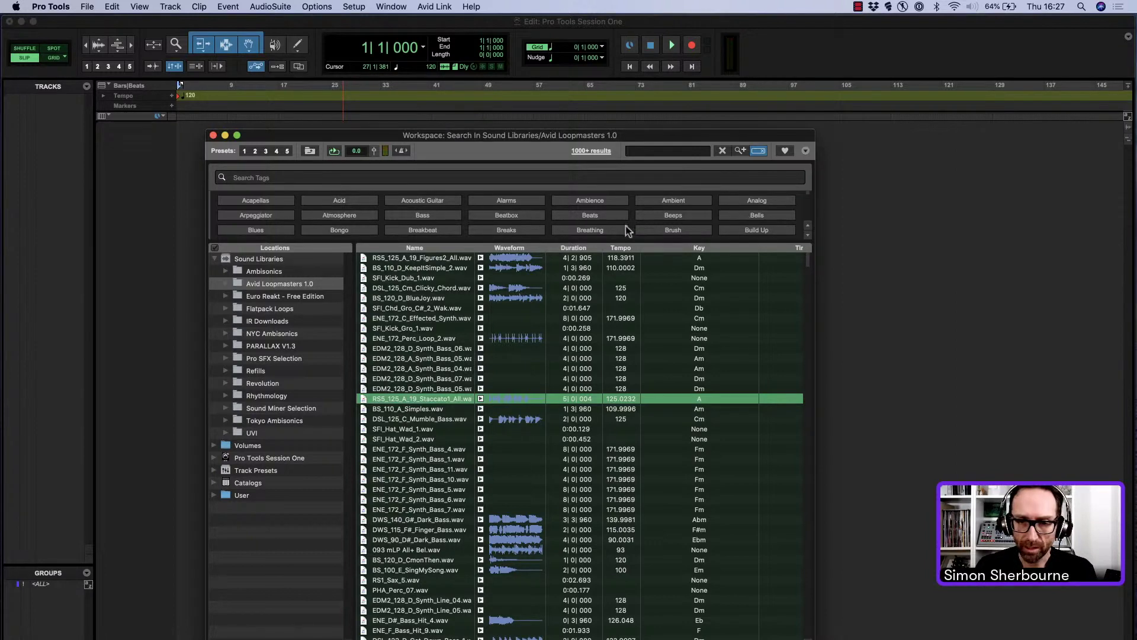
- Filter the Avid Loopmasters loops by the Beats and Drum Kit tags and look through the matching files
left_click(590, 215)
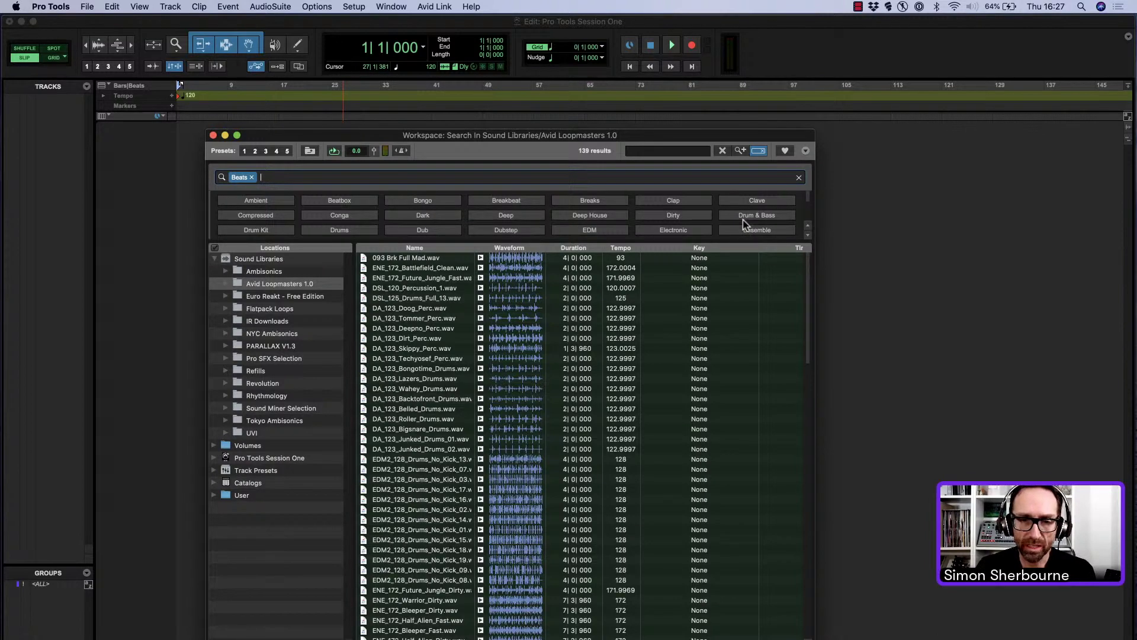
left_click(269, 230)
scroll(436, 478, "down", 6)
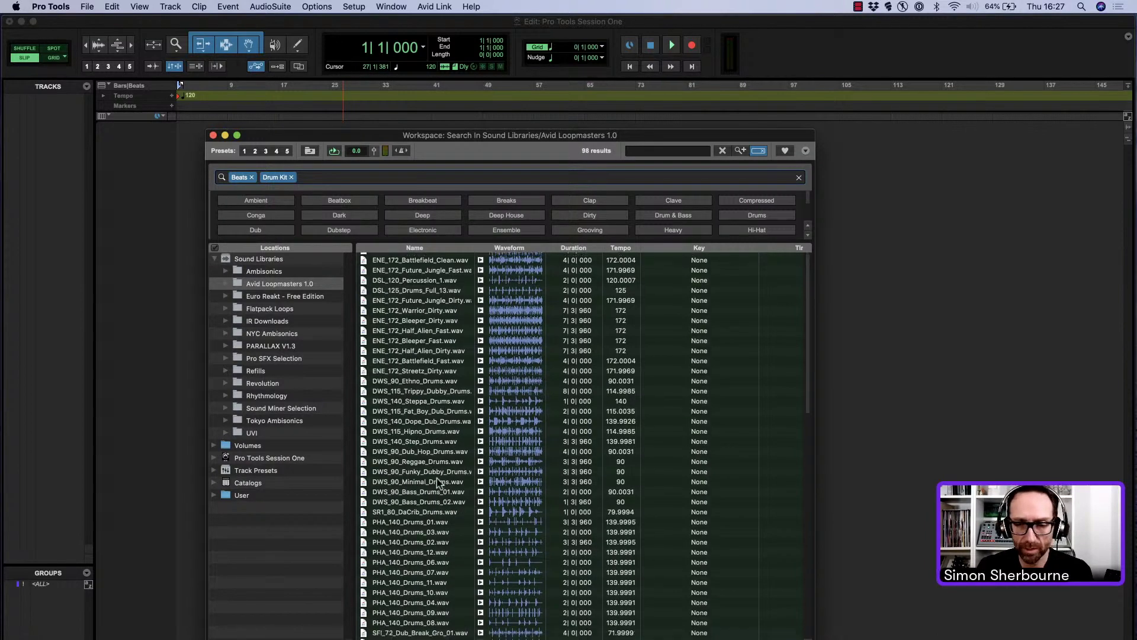
scroll(449, 469, "up", 3)
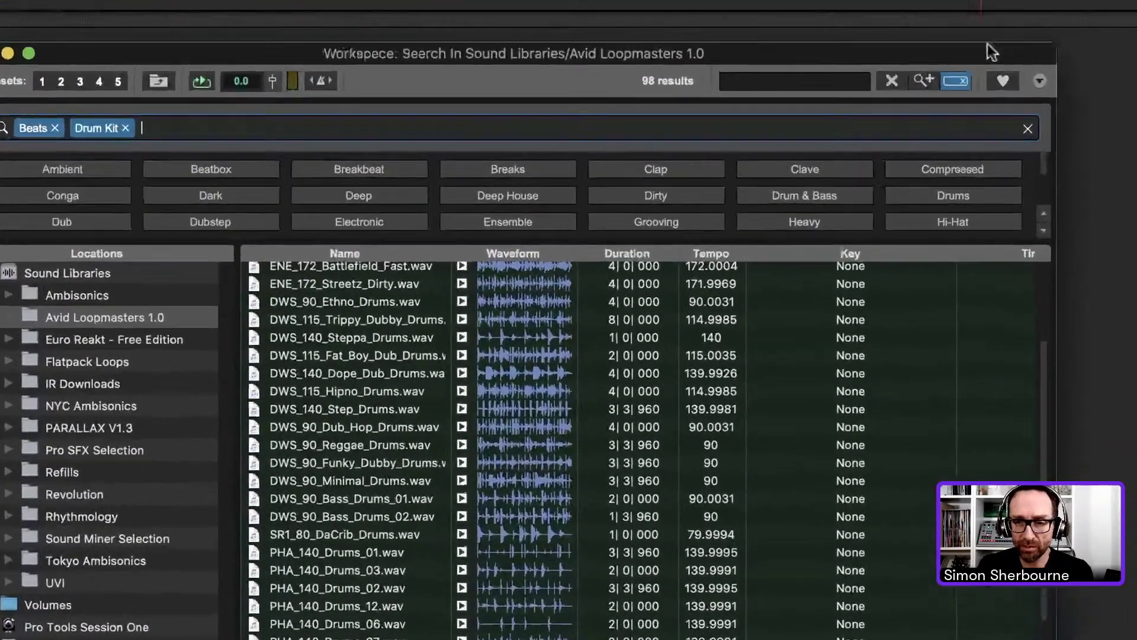
- Limit the browser to favorite loops without tag filters and move its window to uncover more of the Edit window
left_click(800, 145)
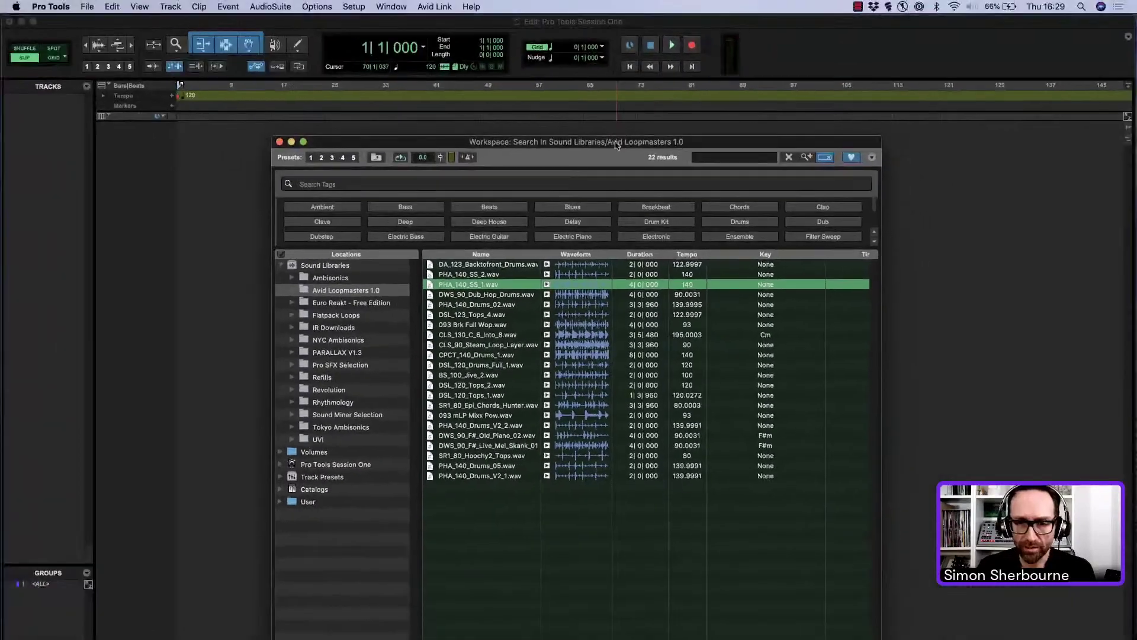
left_click_drag(590, 31, 682, 31)
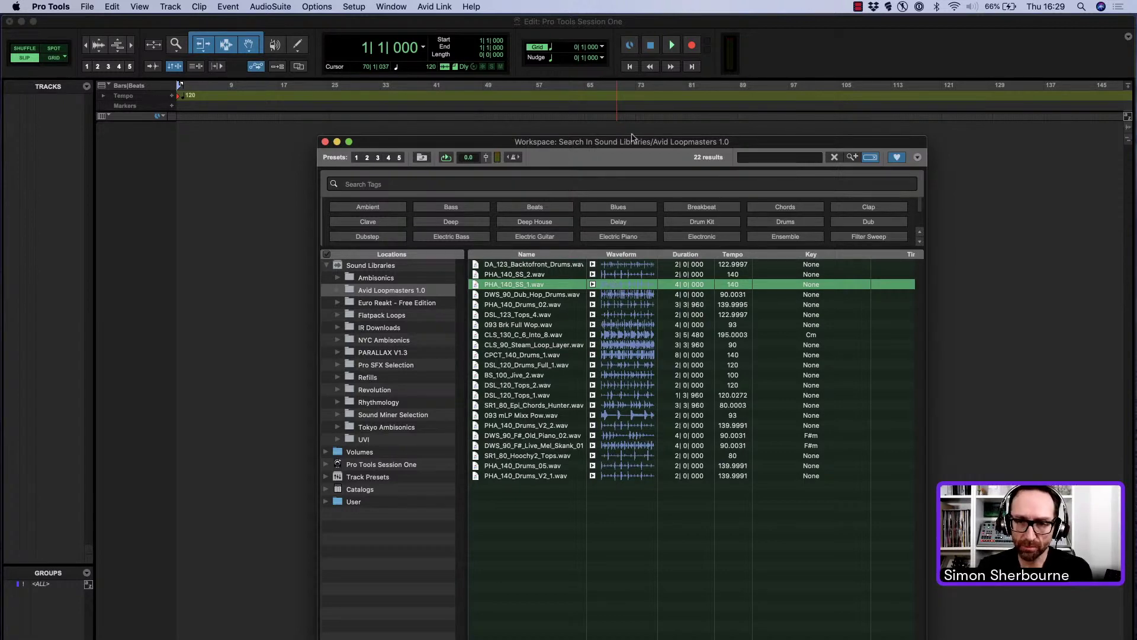
left_click_drag(637, 145, 671, 176)
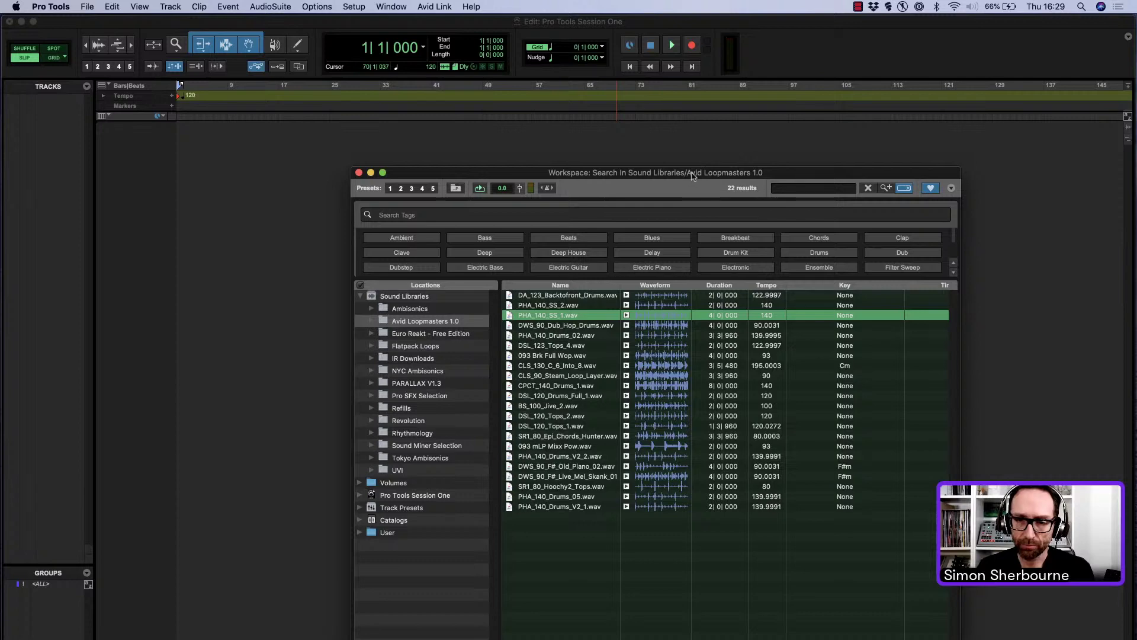
left_click_drag(729, 172, 744, 168)
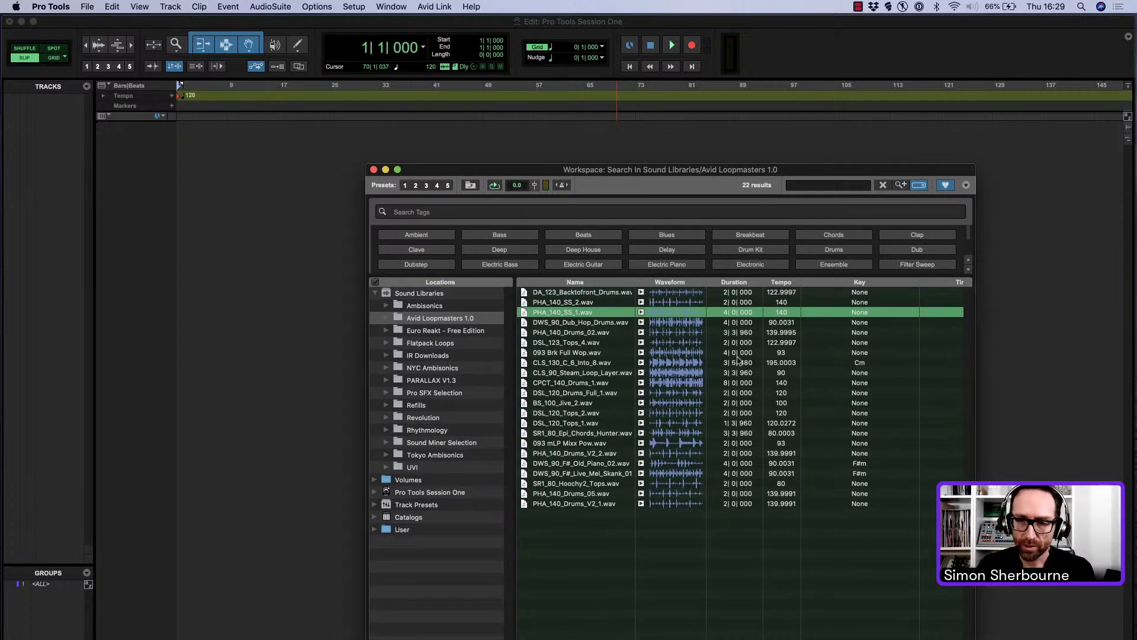
- Audition PHA_140_SS_1.wav at its original tempo, and again with previewing set to follow the session tempo
left_click(641, 313)
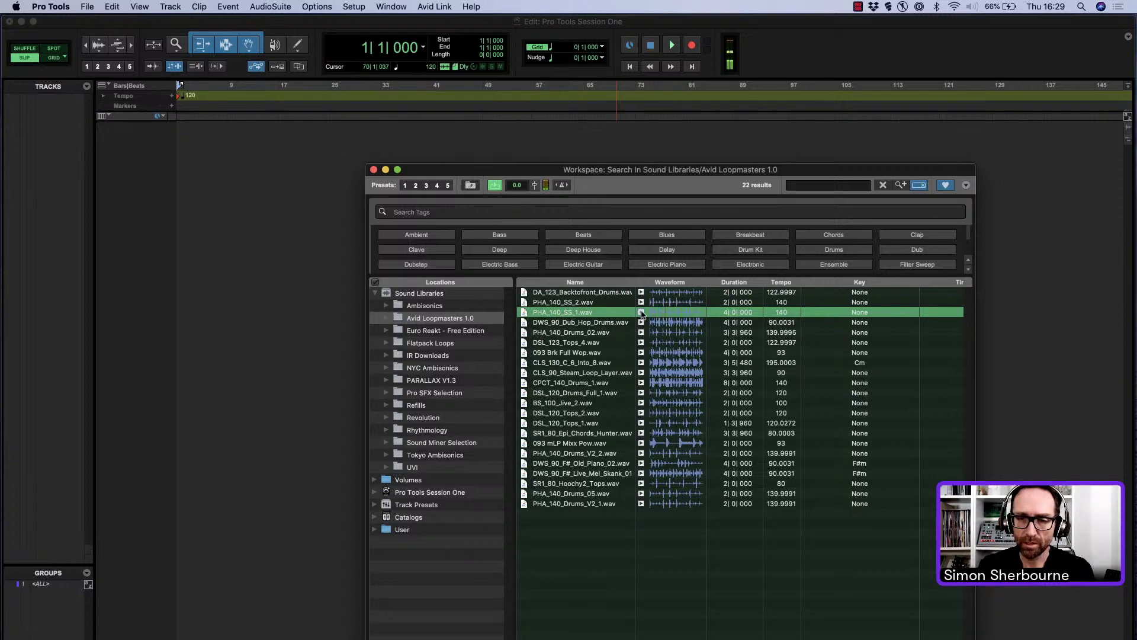
left_click(641, 312)
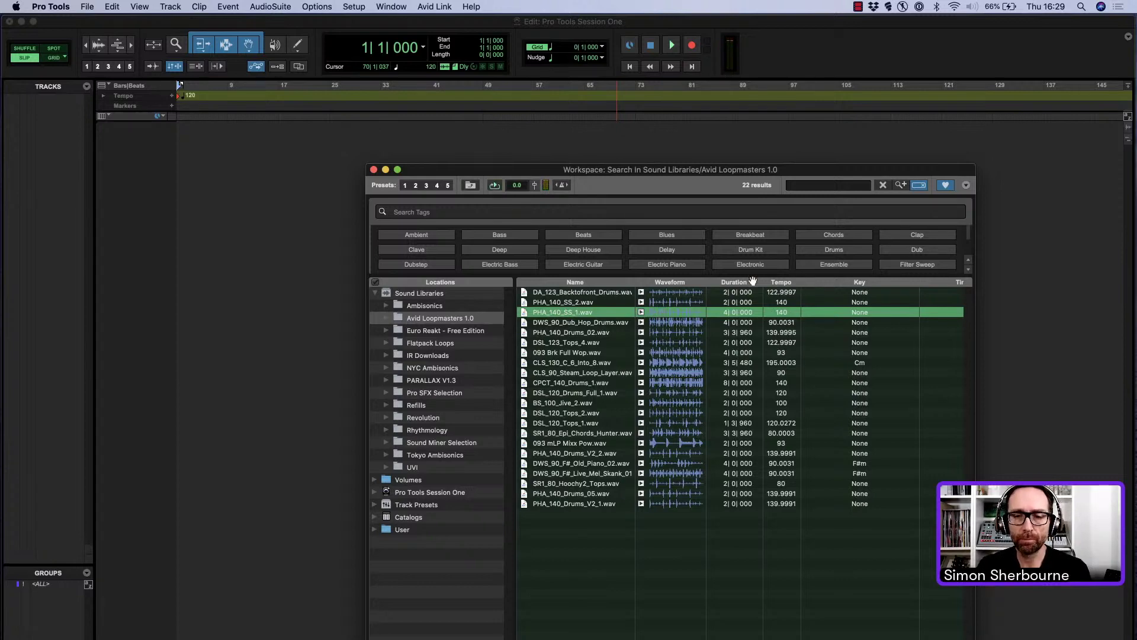
left_click(562, 186)
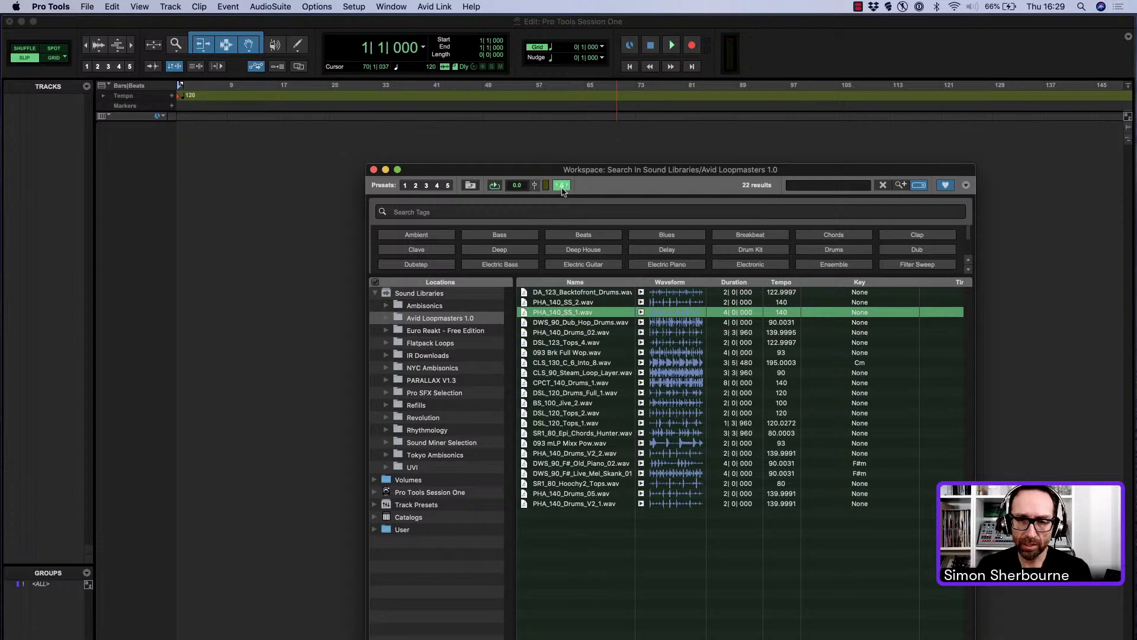
left_click(641, 313)
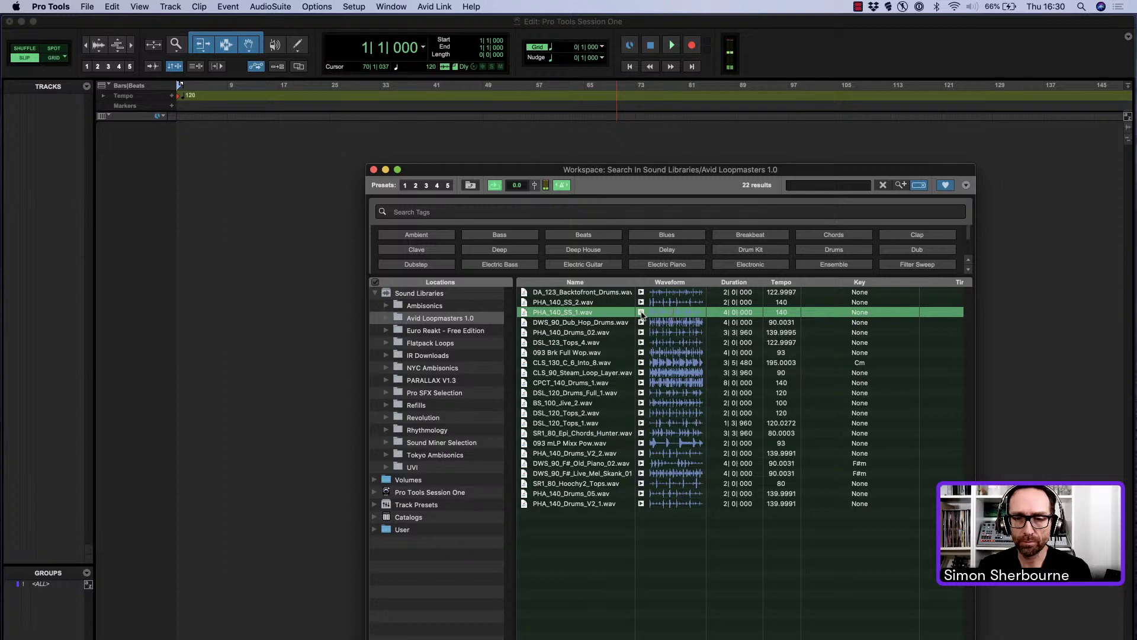
left_click(641, 313)
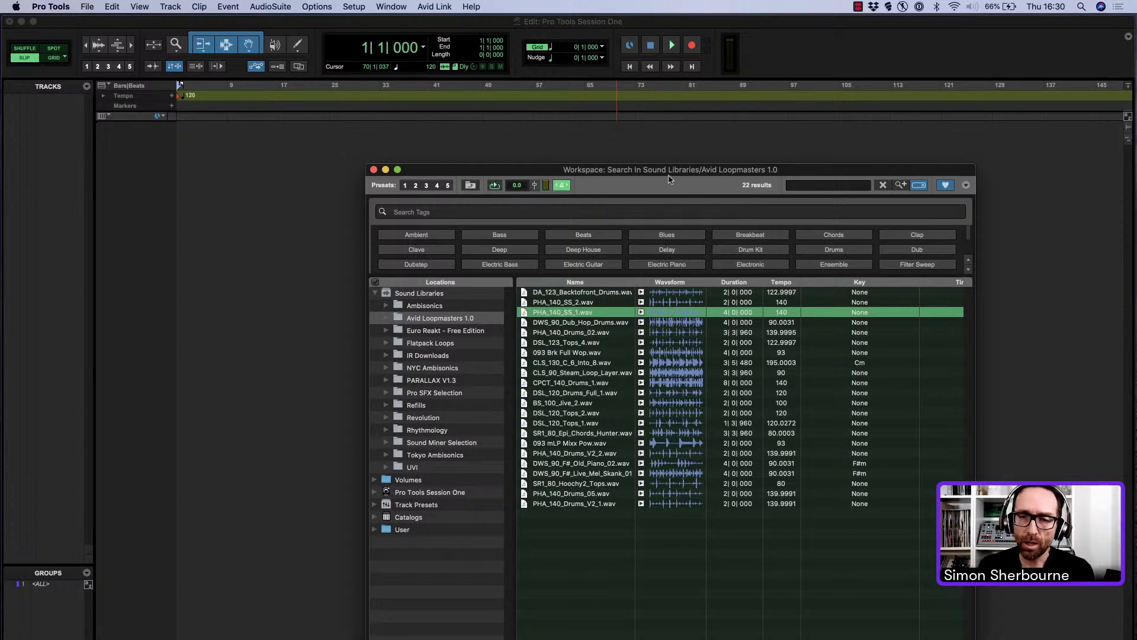
- Switch the Edit window to Grid mode and zoom the timeline in to show about 17 bars
left_click_drag(664, 173, 581, 163)
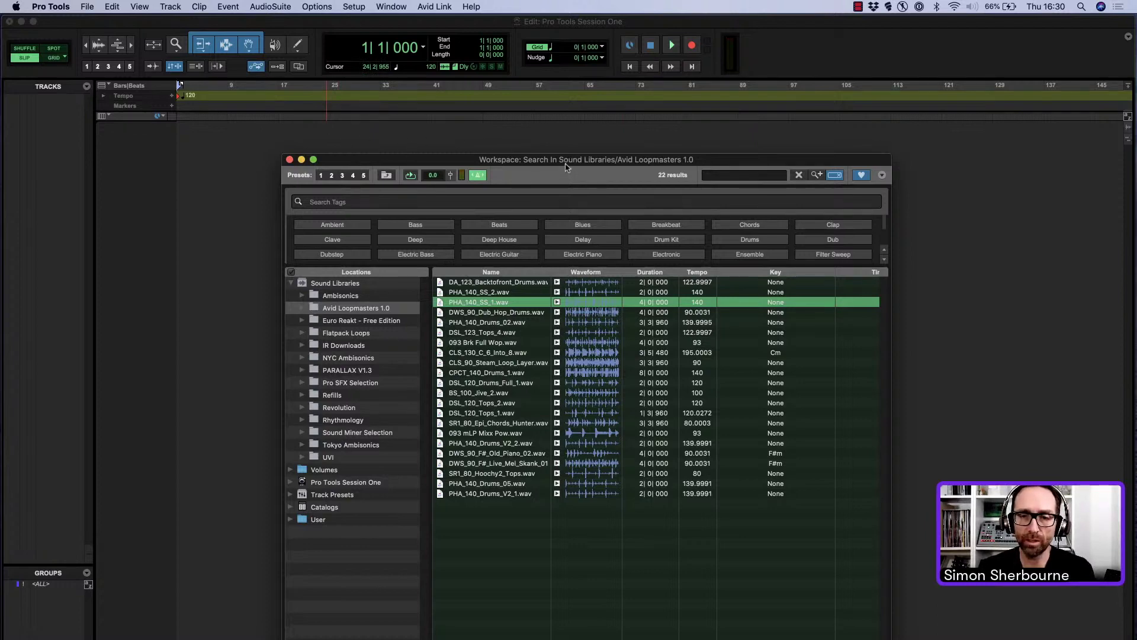
left_click_drag(567, 164, 667, 169)
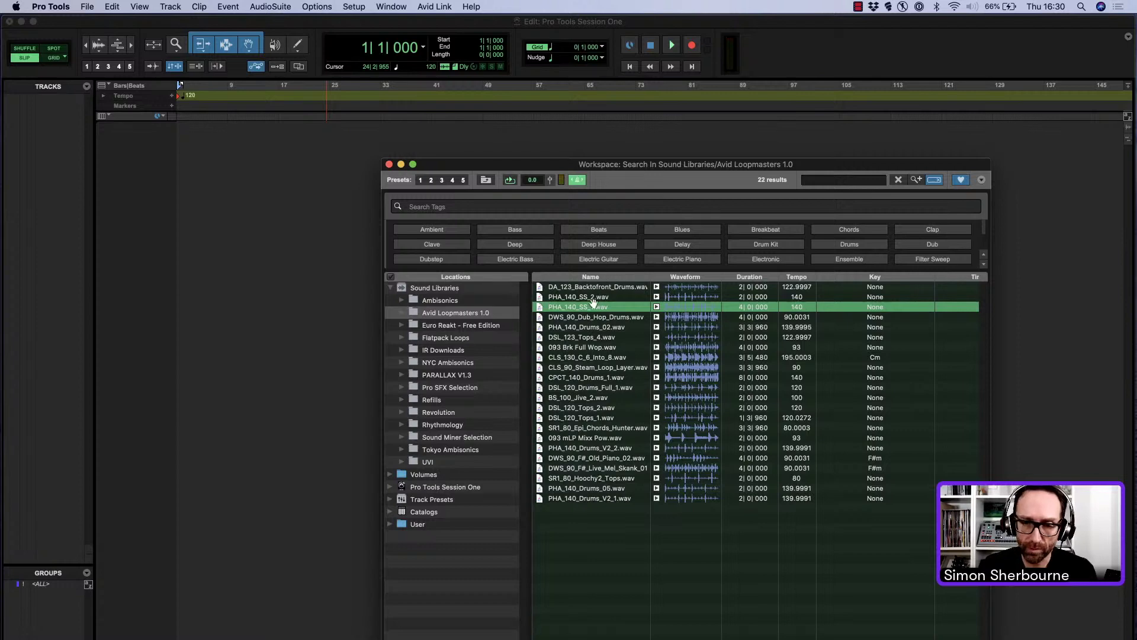
left_click(54, 58)
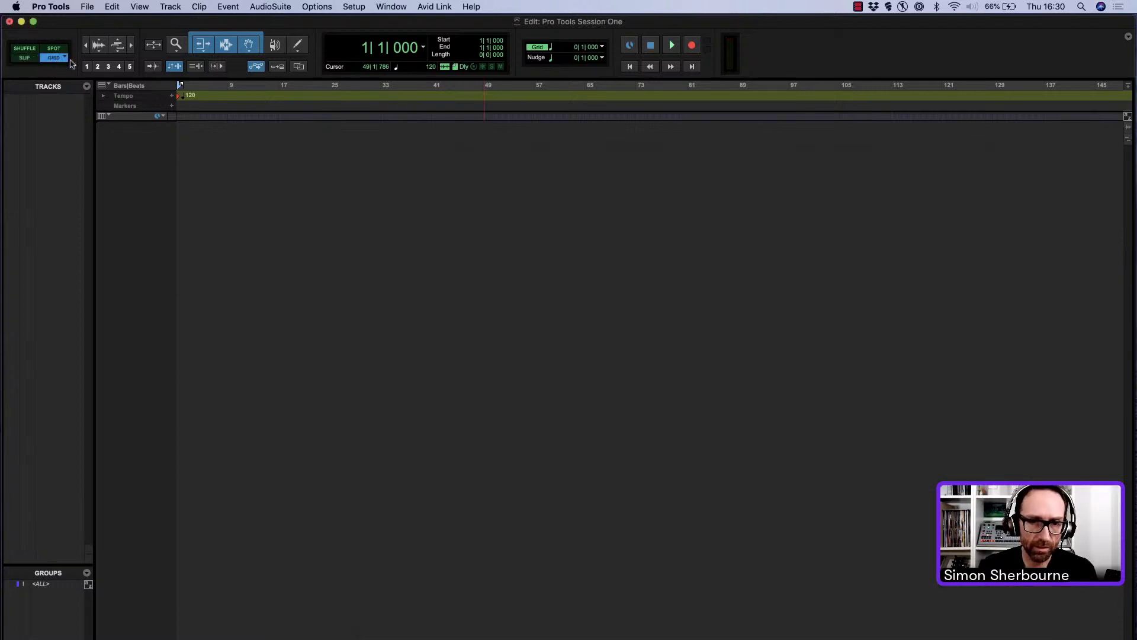
left_click(131, 45)
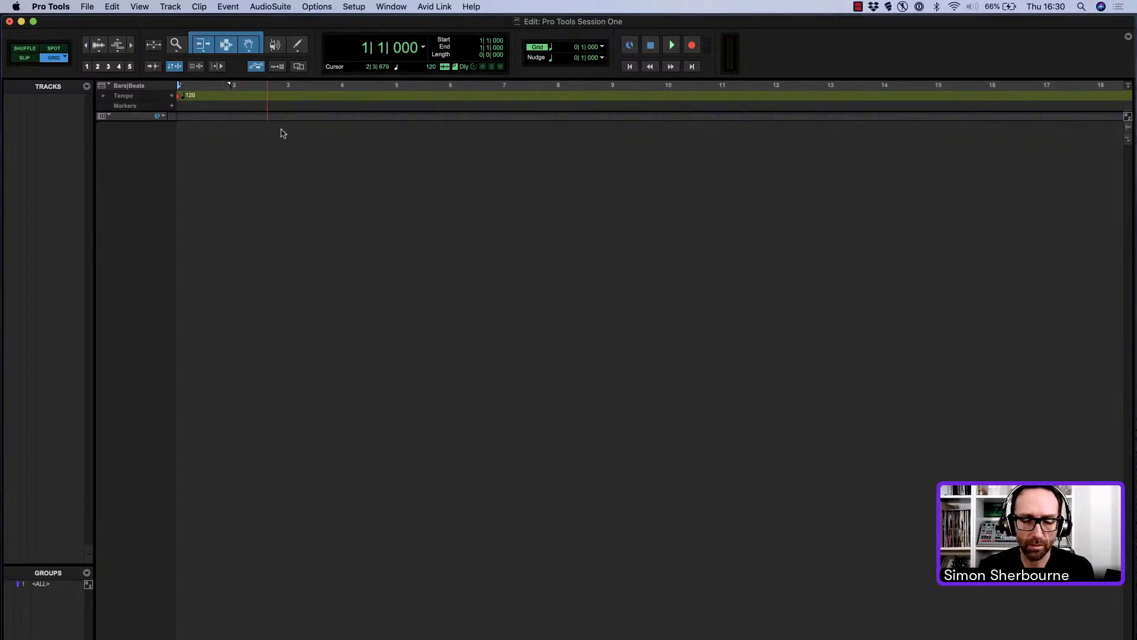
- Bring the Soundbase browser back in front and position it so the start of the timeline stays uncovered
key("alt+i")
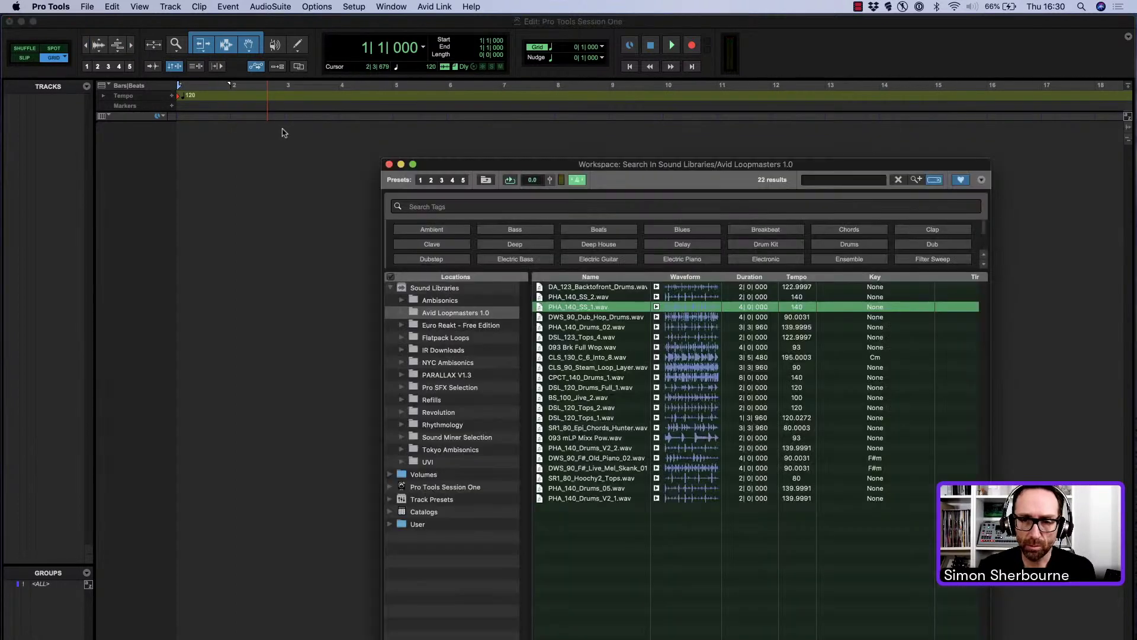
left_click_drag(626, 170, 626, 150)
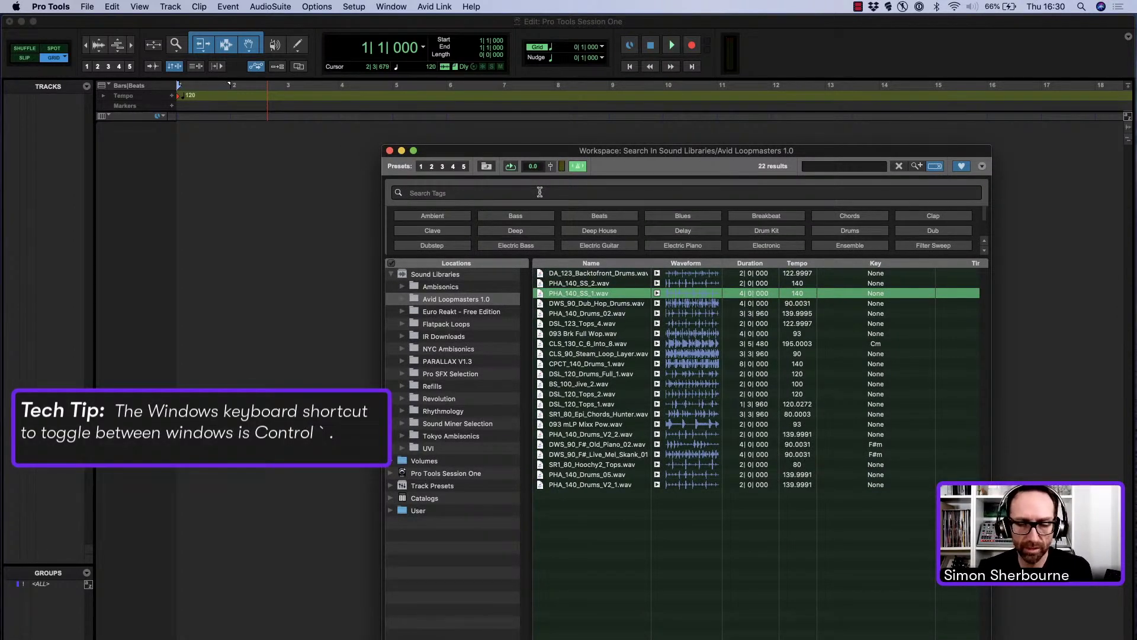
left_click_drag(644, 151, 709, 141)
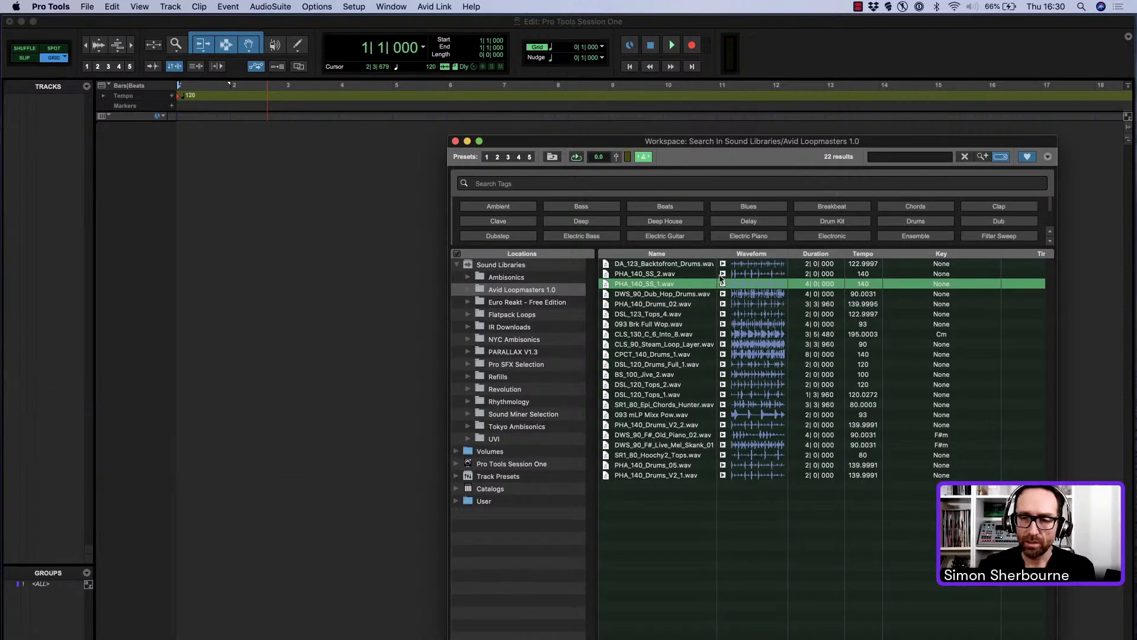
- Audition the favorite loops PHA_140_SS_2.wav and PHA_140_SS_1.wav at the session tempo, stopping playback after the second
left_click(672, 275)
left_click(722, 274)
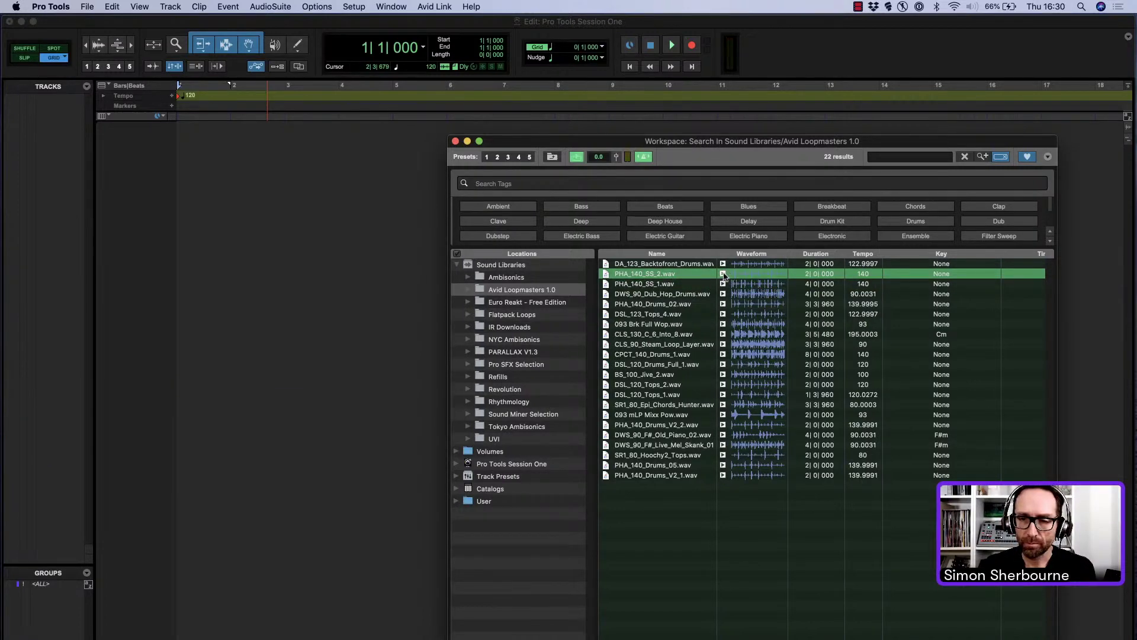
left_click(723, 284)
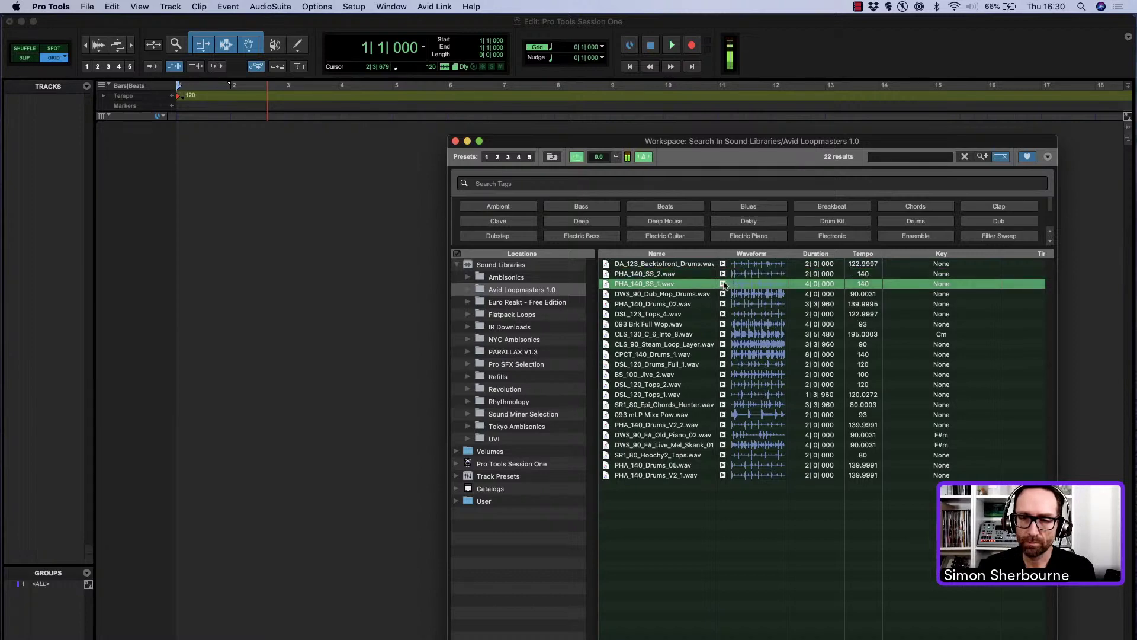
left_click(724, 285)
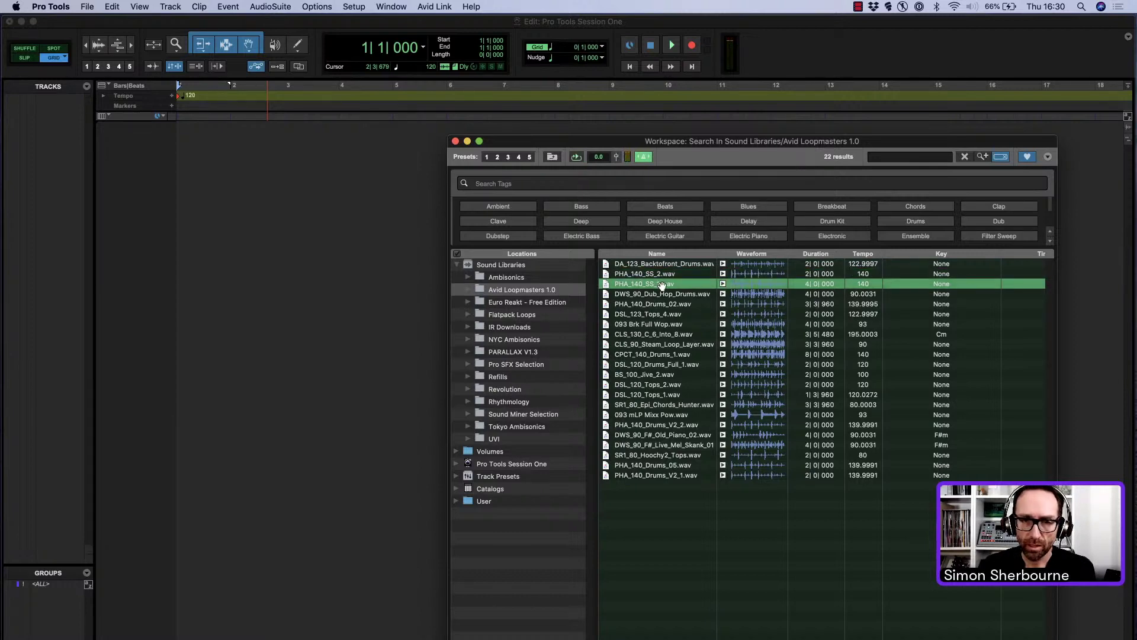
- Add PHA_140_SS_1.wav to the Edit window at bar 1, importing its original tempo, and play it back briefly
left_click_drag(662, 286, 181, 143)
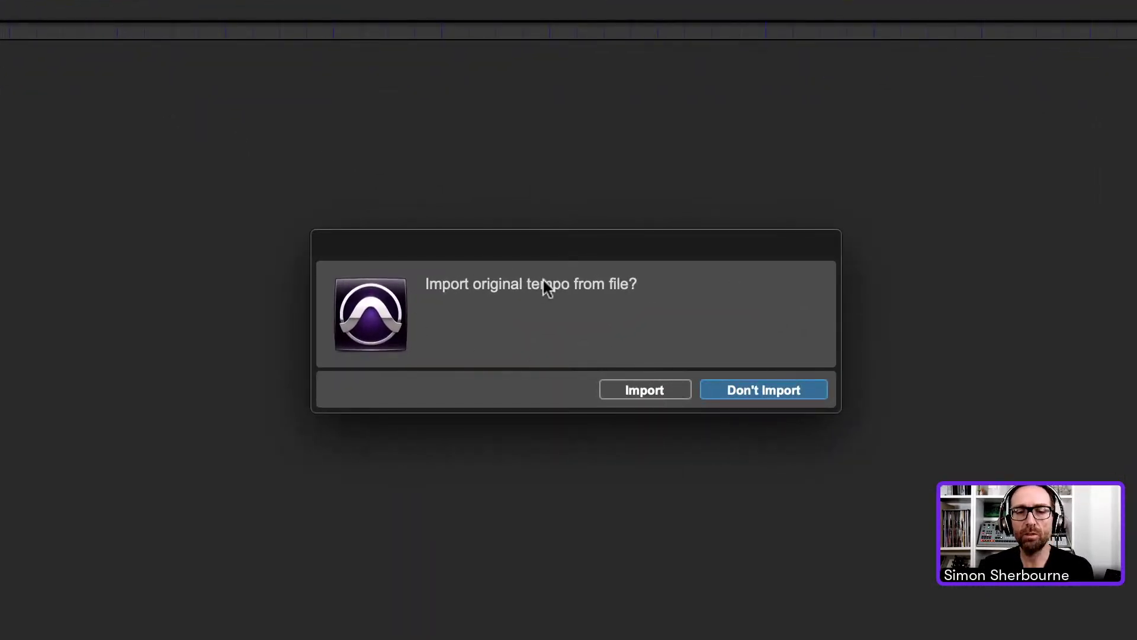
left_click(662, 392)
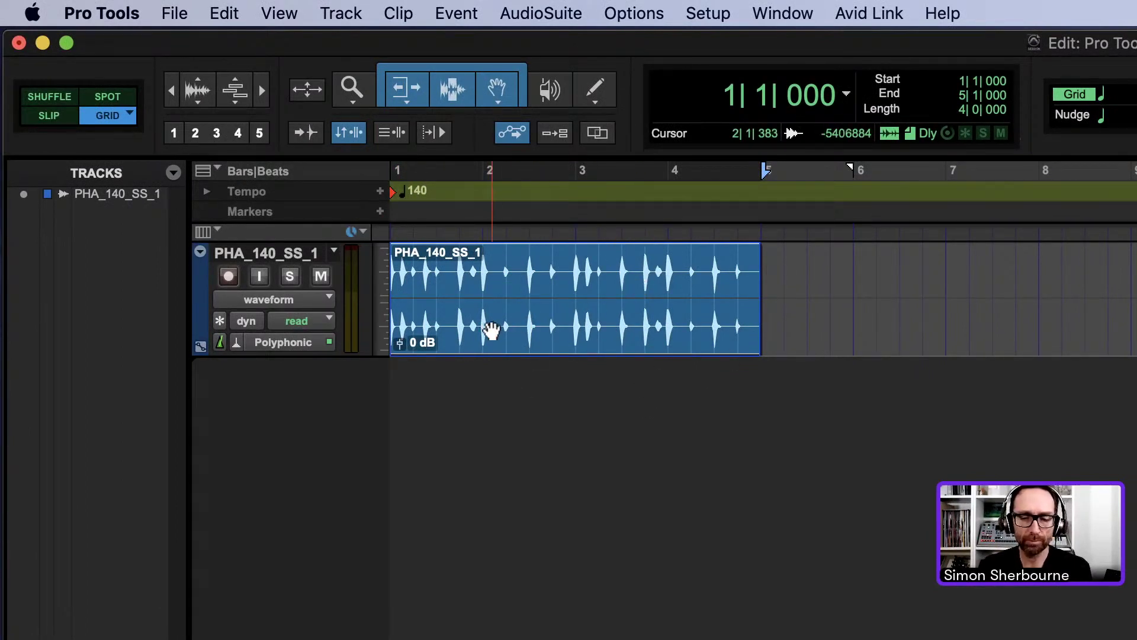
key("space")
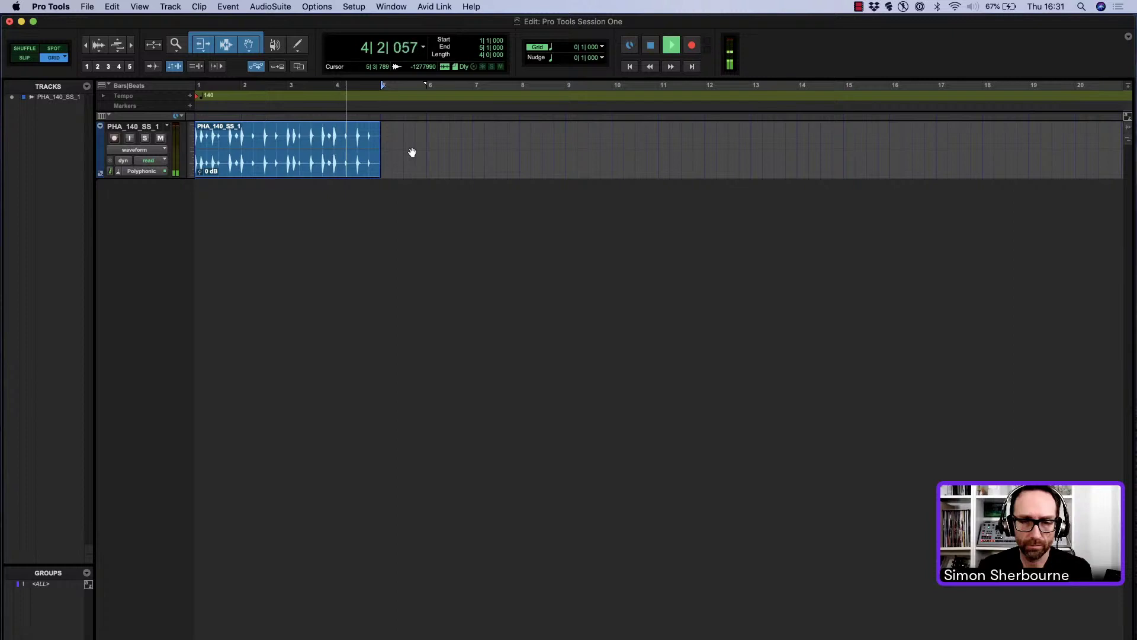
key("space")
- Add PHA_140_SS_2.wav from the Soundbase browser to the same track at bar 10 and close the browser
key("alt+i")
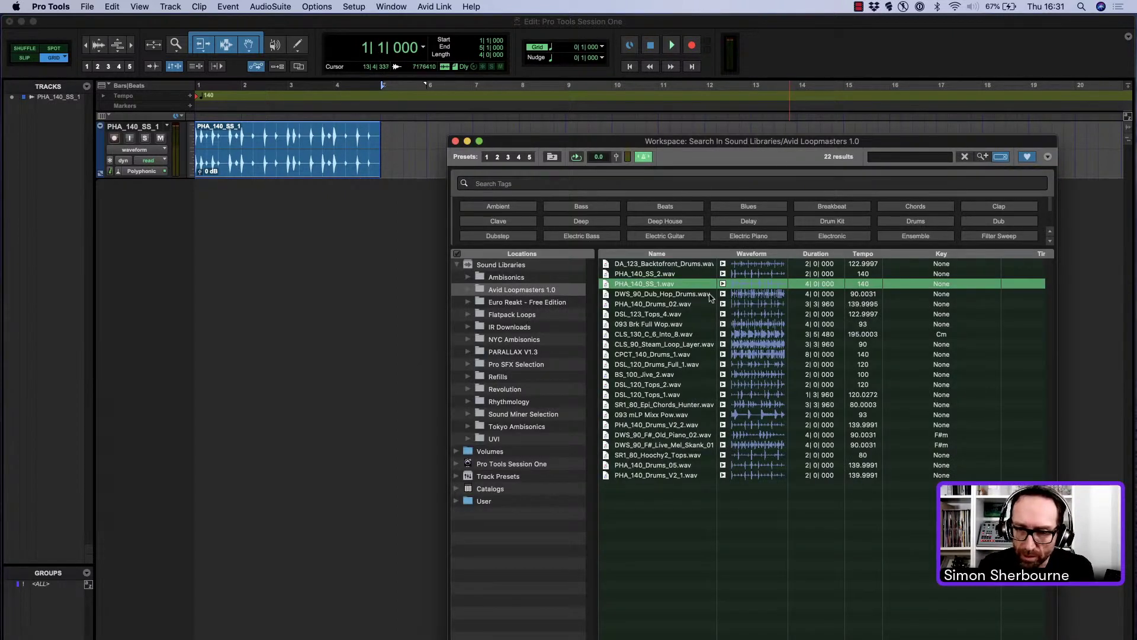
left_click_drag(694, 144, 691, 231)
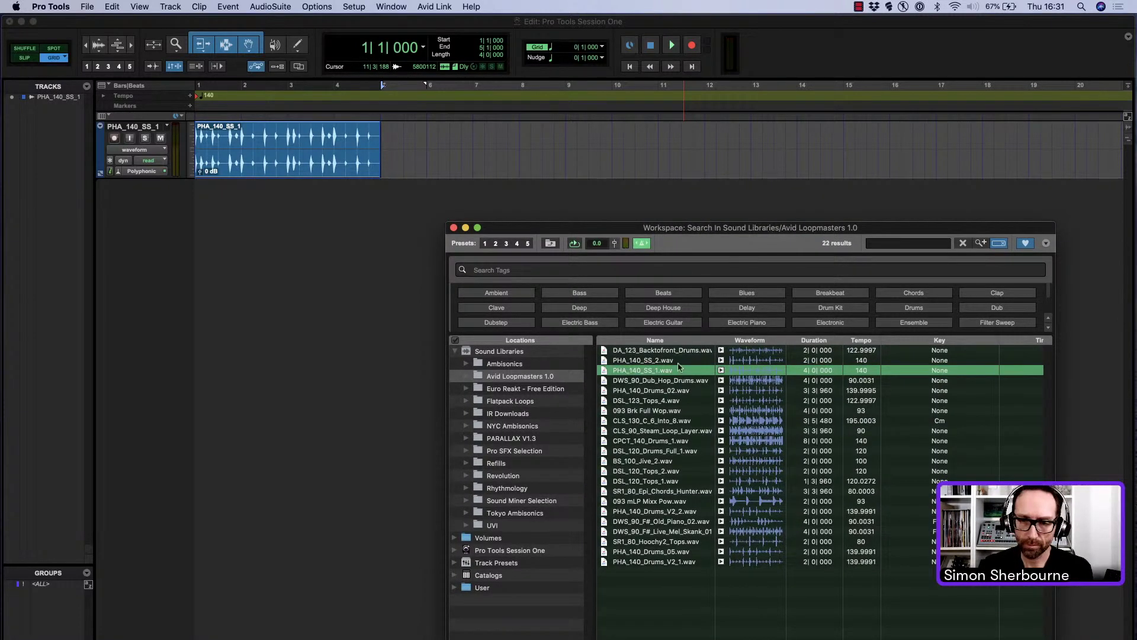
left_click_drag(678, 361, 612, 149)
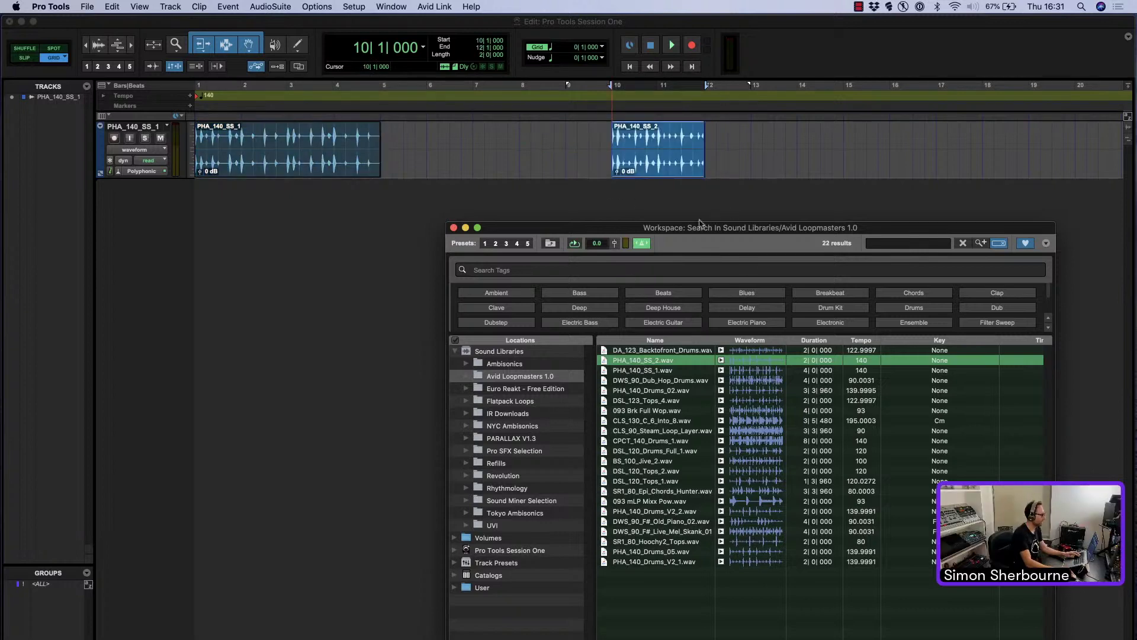
left_click(454, 228)
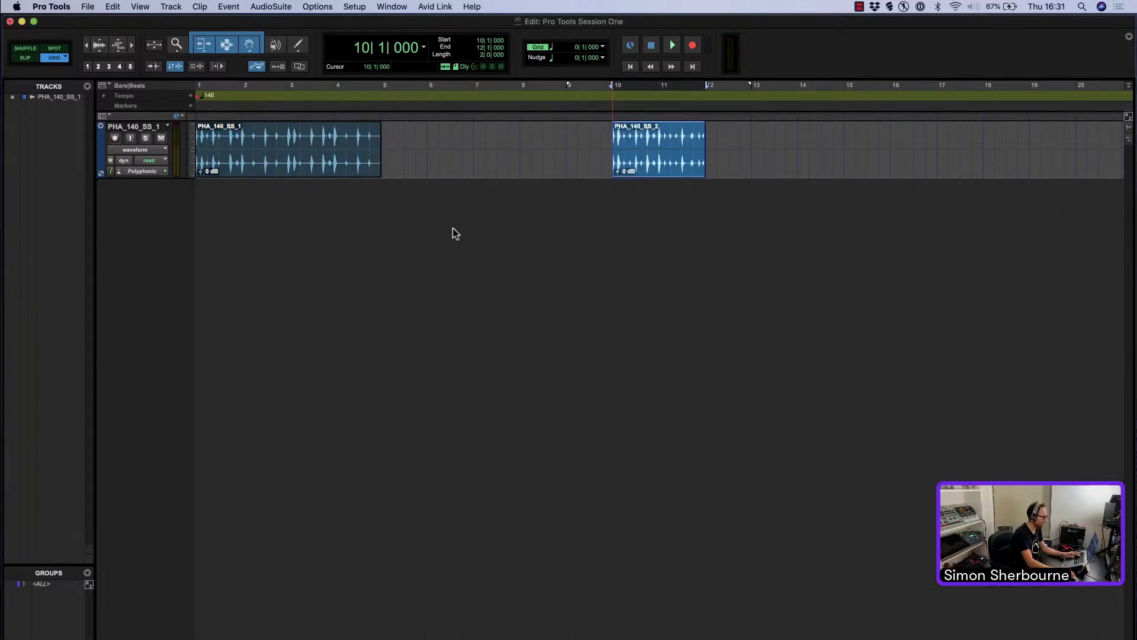
- Select the PHA_140_SS_1 clip and its track, and examine the track's channel strip in the Mix window before returning to the Edit window
left_click(422, 127)
left_click(336, 173)
left_click_drag(455, 170, 330, 167)
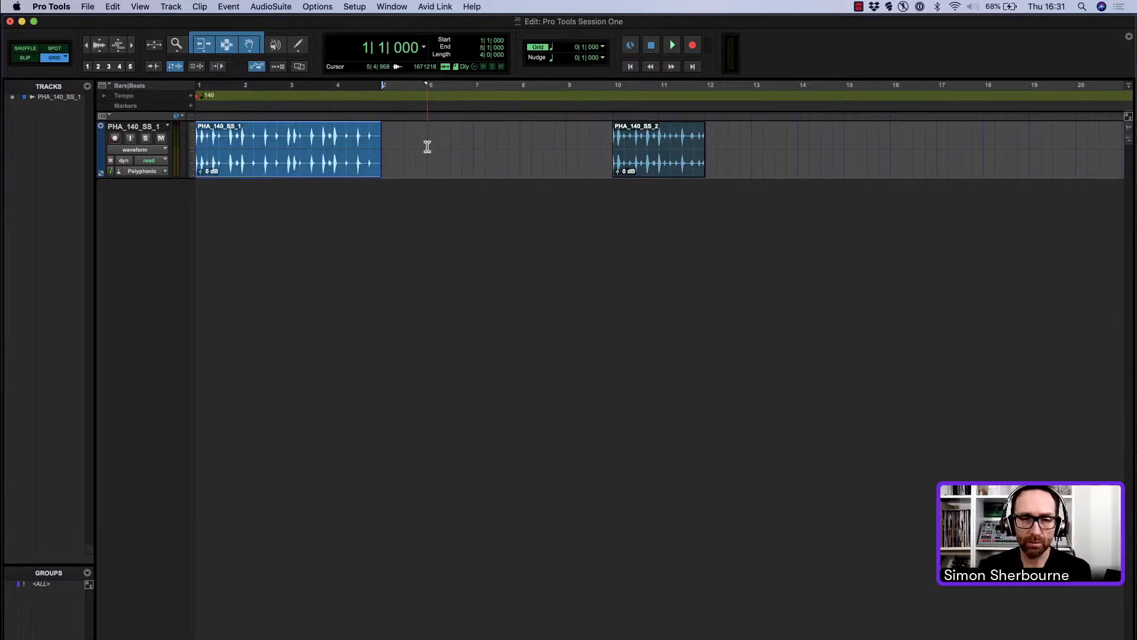
left_click(145, 126)
key("super+equal")
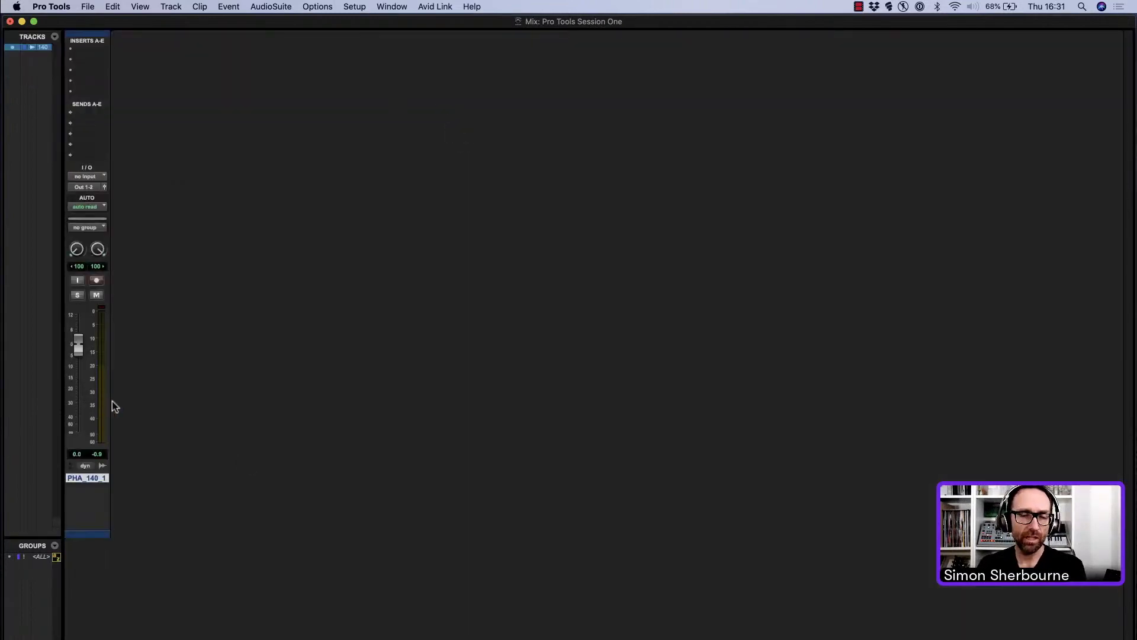
key("super+equal")
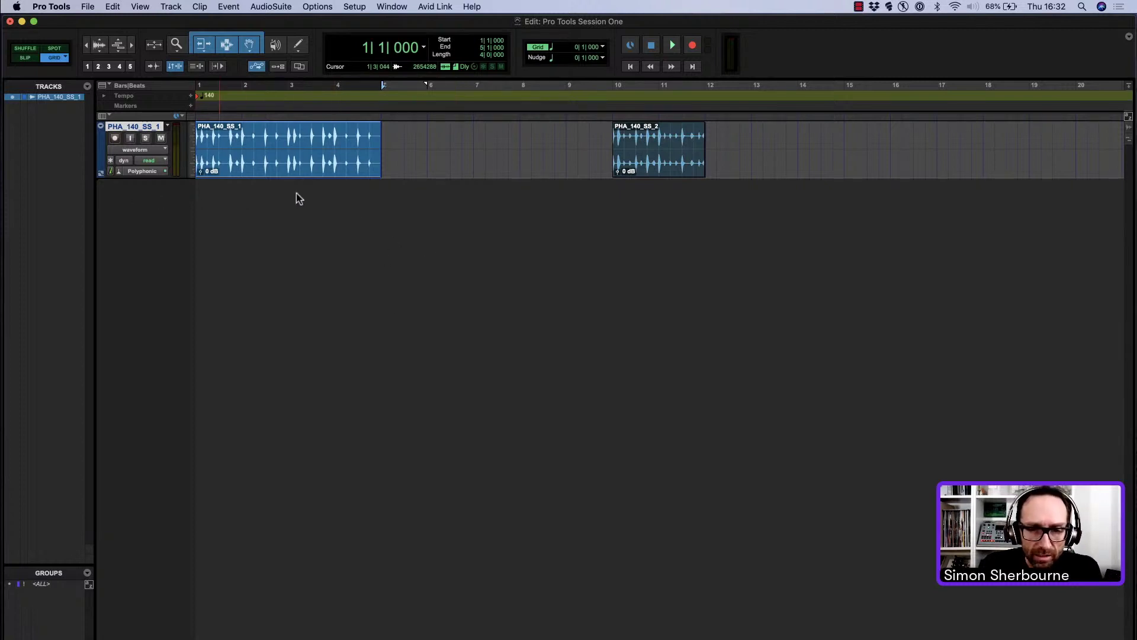
- Move the PHA_140_SS_1 clip along the grid to 3|2|000, and place the edit cursor at 2|4|000 and at the clip's end
left_click_drag(279, 163, 390, 158)
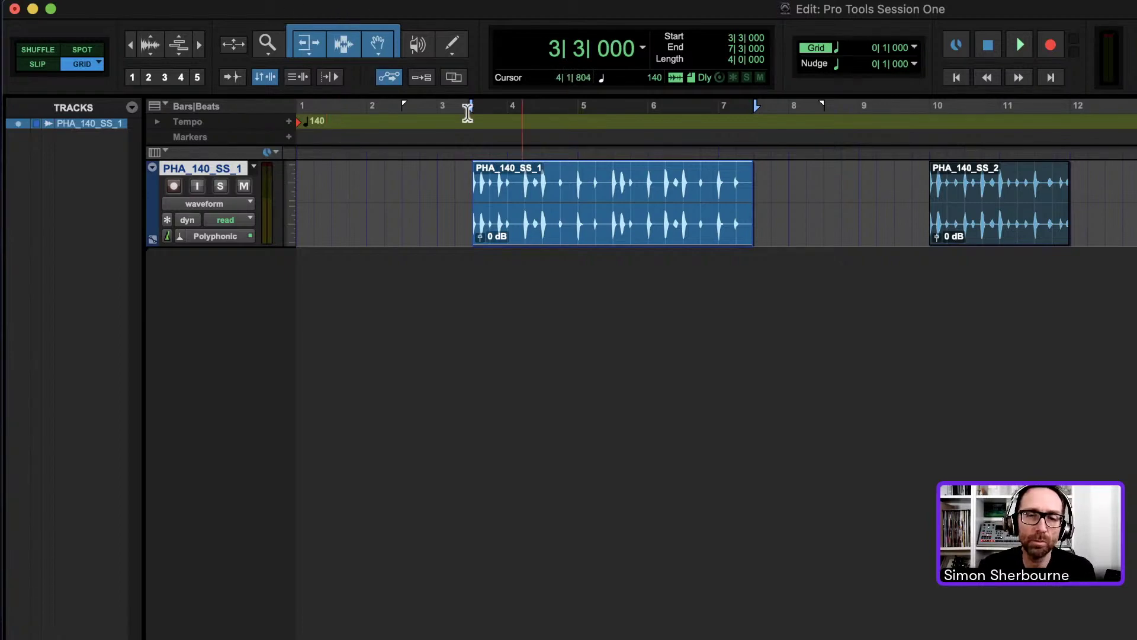
mouse_move(614, 239)
left_mouse_down()
mouse_move(556, 229)
mouse_move(746, 228)
mouse_move(616, 231)
left_mouse_up()
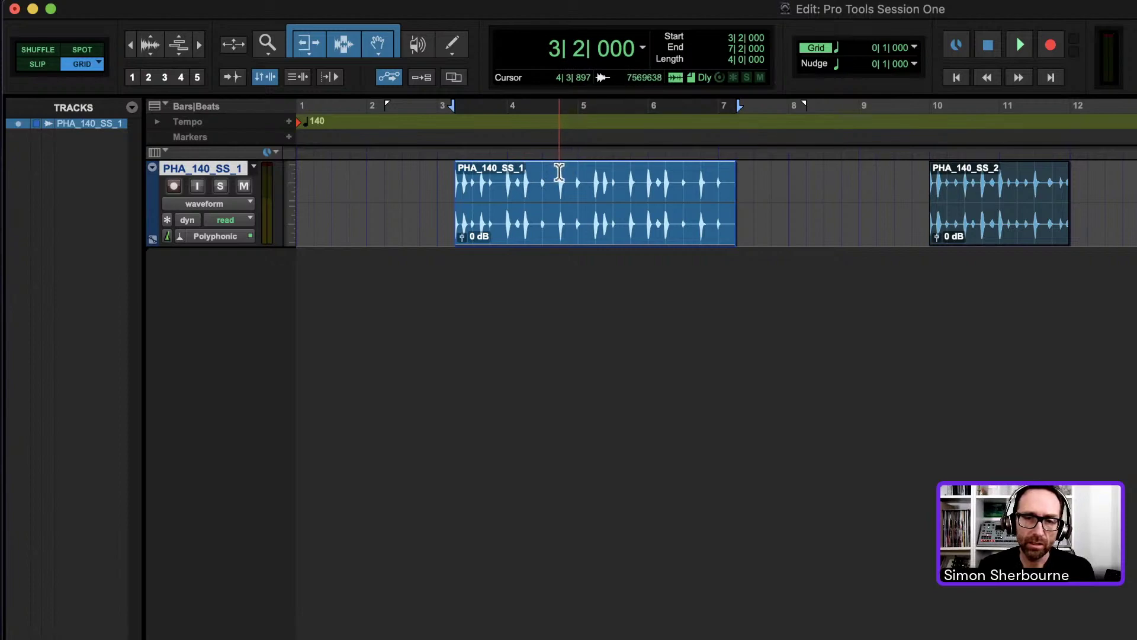
left_click_drag(559, 172, 412, 172)
left_click(411, 172)
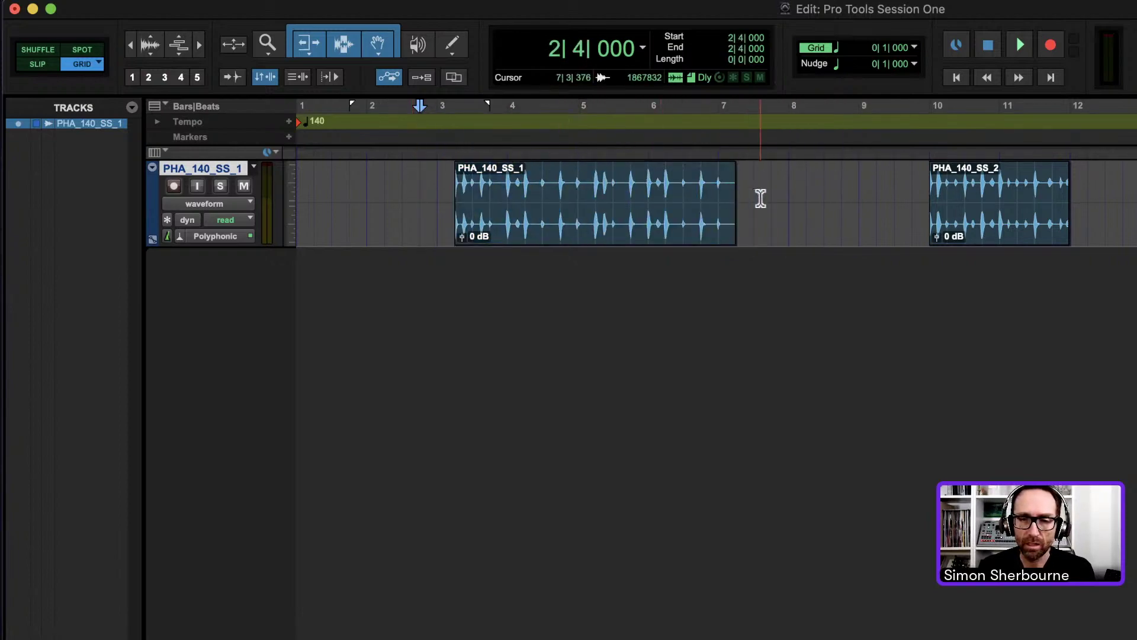
mouse_move(728, 190)
left_mouse_down()
mouse_move(626, 197)
mouse_move(738, 201)
mouse_move(716, 175)
mouse_move(618, 188)
mouse_move(739, 193)
left_mouse_up()
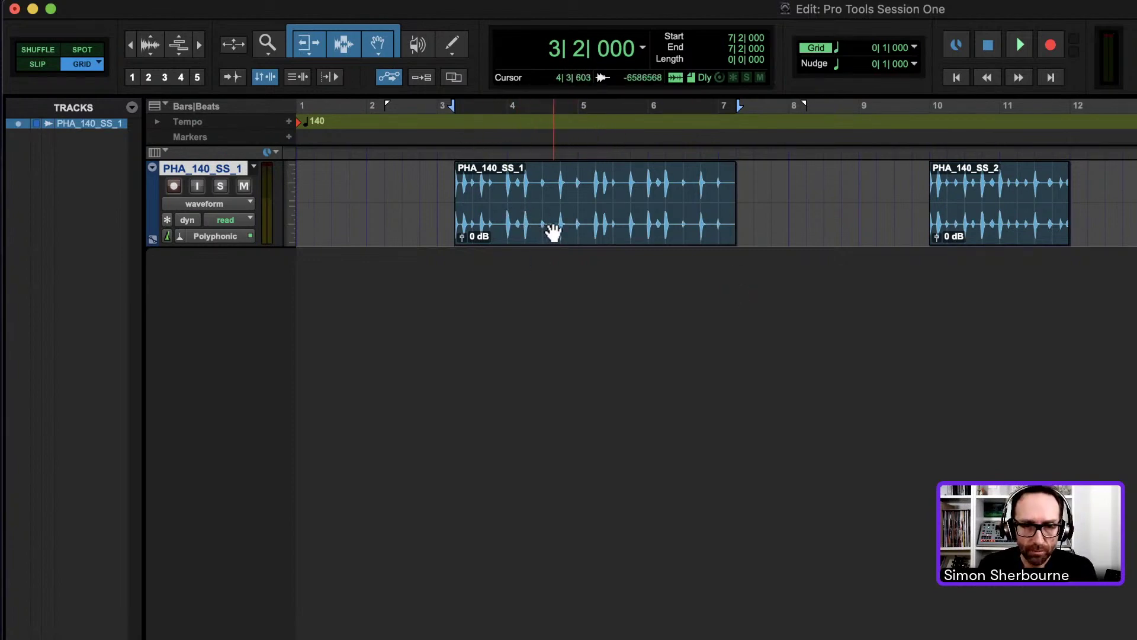
- Move the PHA_140_SS_1 clip to 3|3|000 and select the range from 3|1|000 to 4|1|000
mouse_move(561, 236)
left_mouse_down()
mouse_move(695, 223)
mouse_move(500, 205)
mouse_move(575, 219)
left_mouse_up()
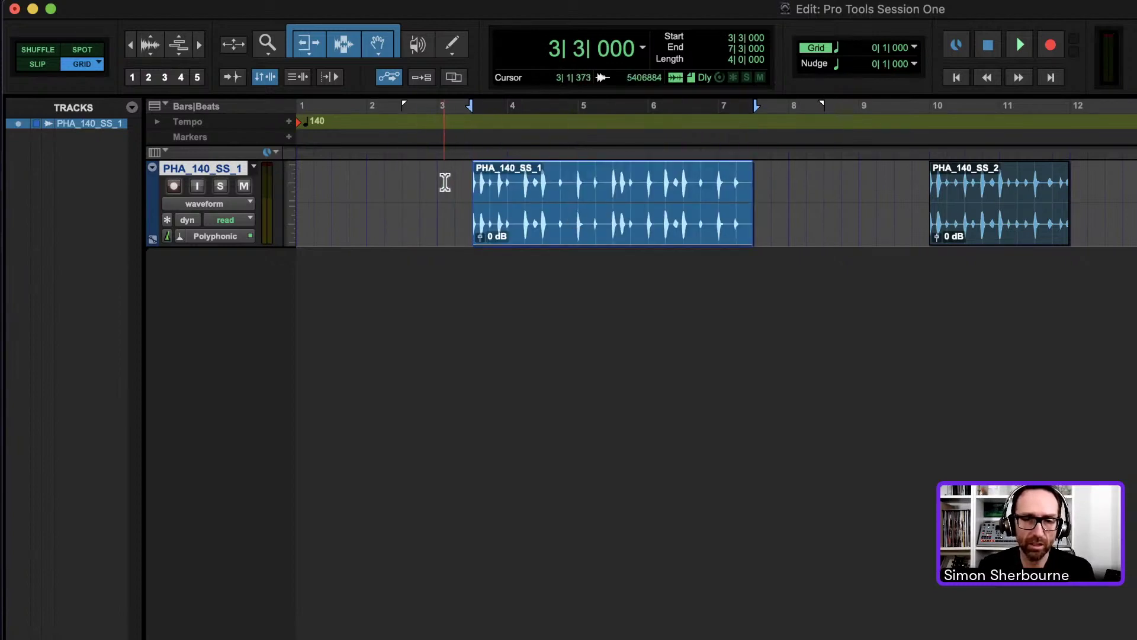
left_click_drag(445, 182, 507, 184)
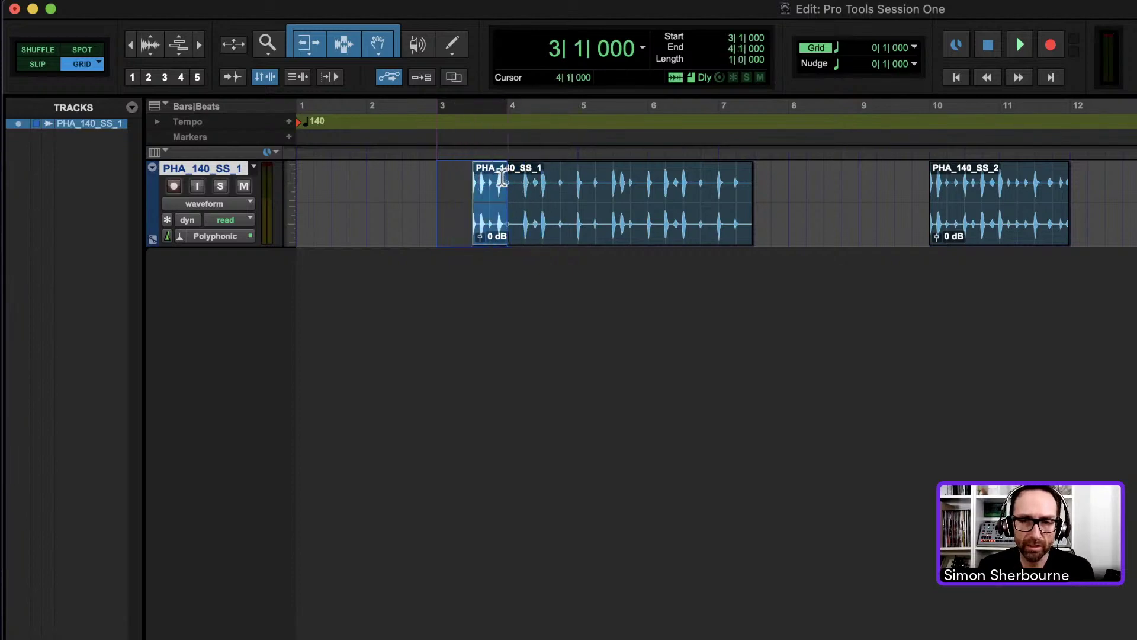
left_click(914, 48)
left_click(823, 195)
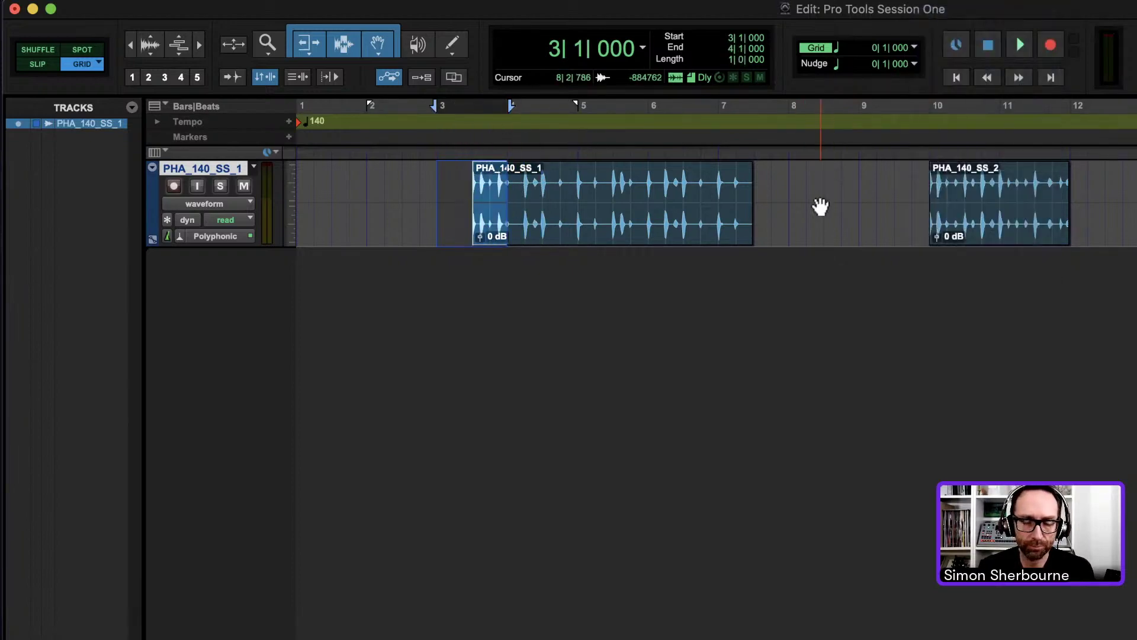
- Switch to Slip mode, shift the PHA_140_SS_1 clip off the grid to 3|2|955, and return to Grid mode
left_click(561, 236)
left_click_drag(538, 231, 610, 234)
left_click(39, 64)
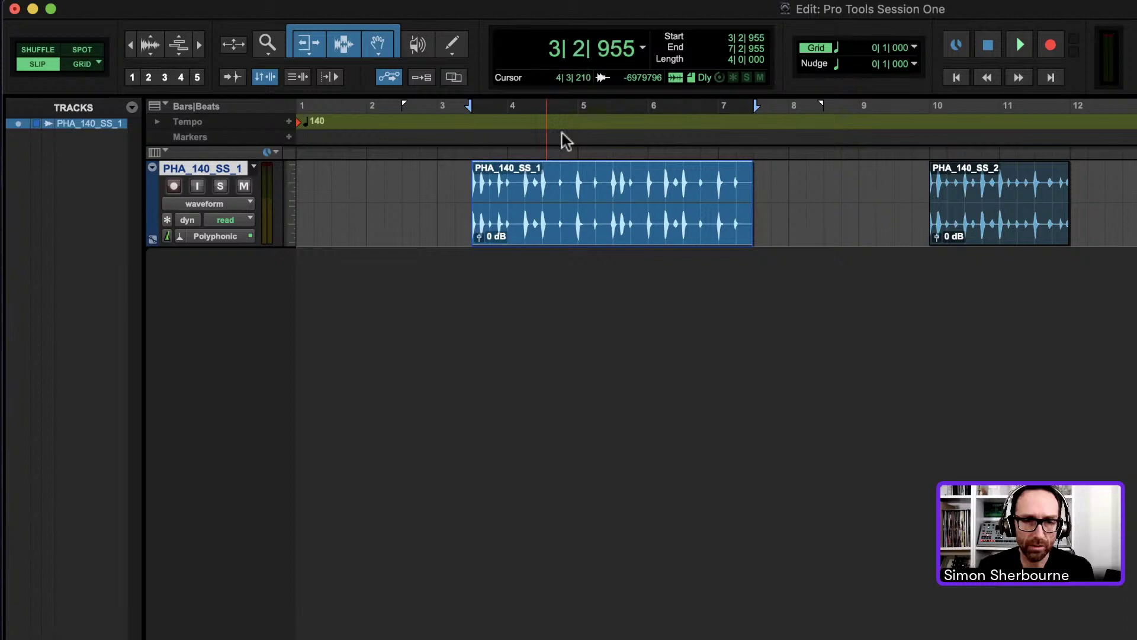
left_click(86, 64)
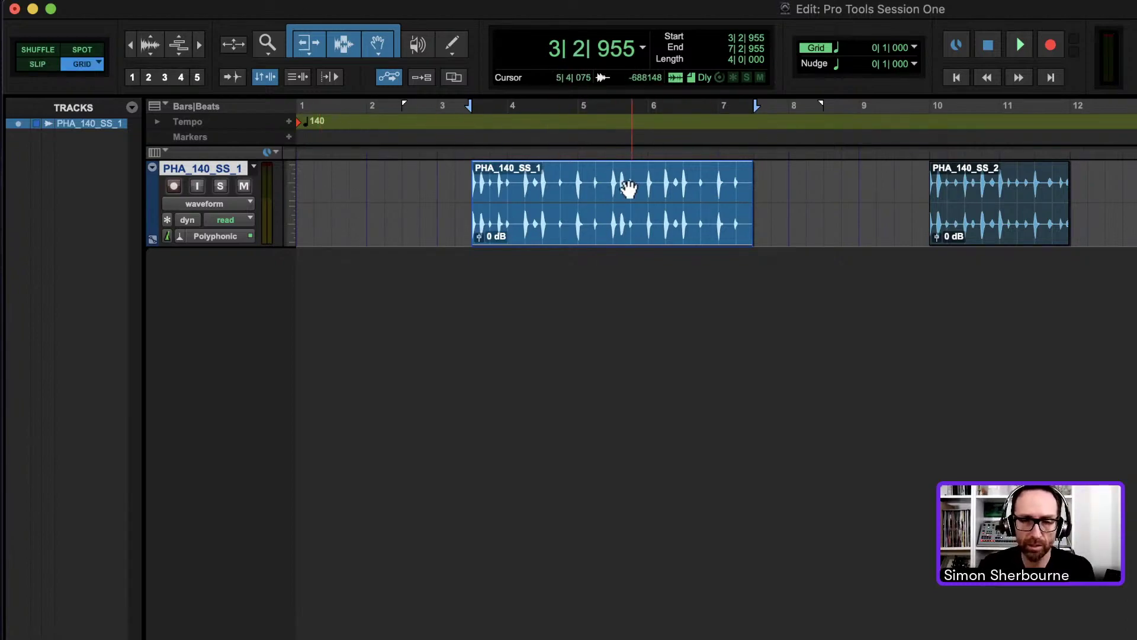
- Move the PHA_140_SS_1 clip so it starts exactly at 3|1|000, leaving the Edit window in Grid mode
left_click_drag(602, 240, 521, 230)
left_click(32, 65)
left_click(85, 65)
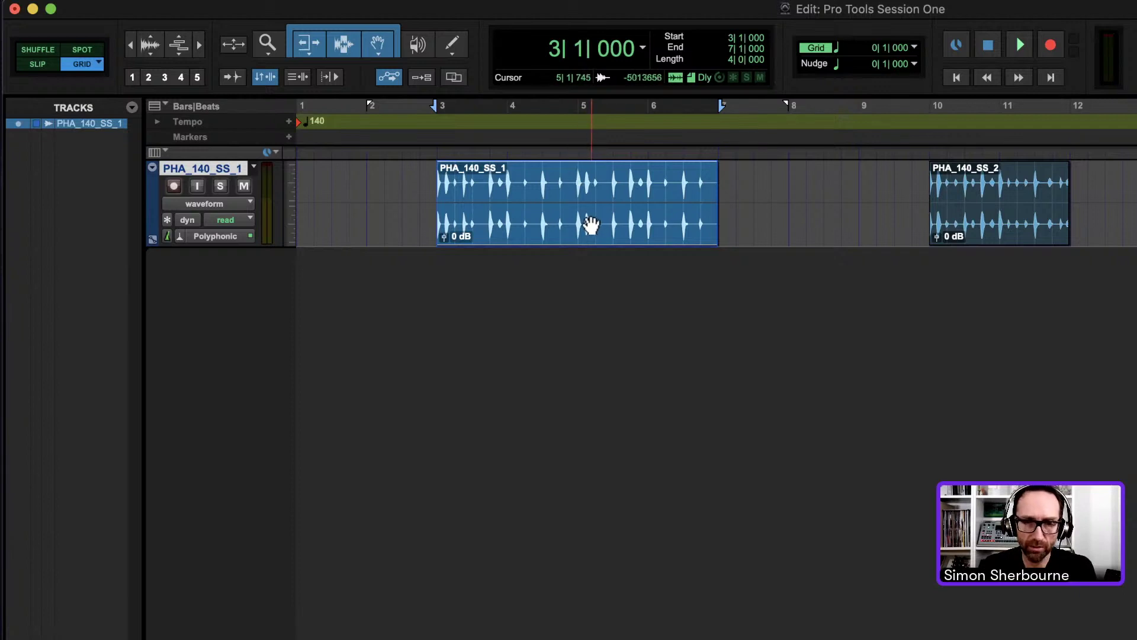
mouse_move(586, 223)
left_mouse_down()
mouse_move(666, 229)
mouse_move(584, 223)
left_mouse_up()
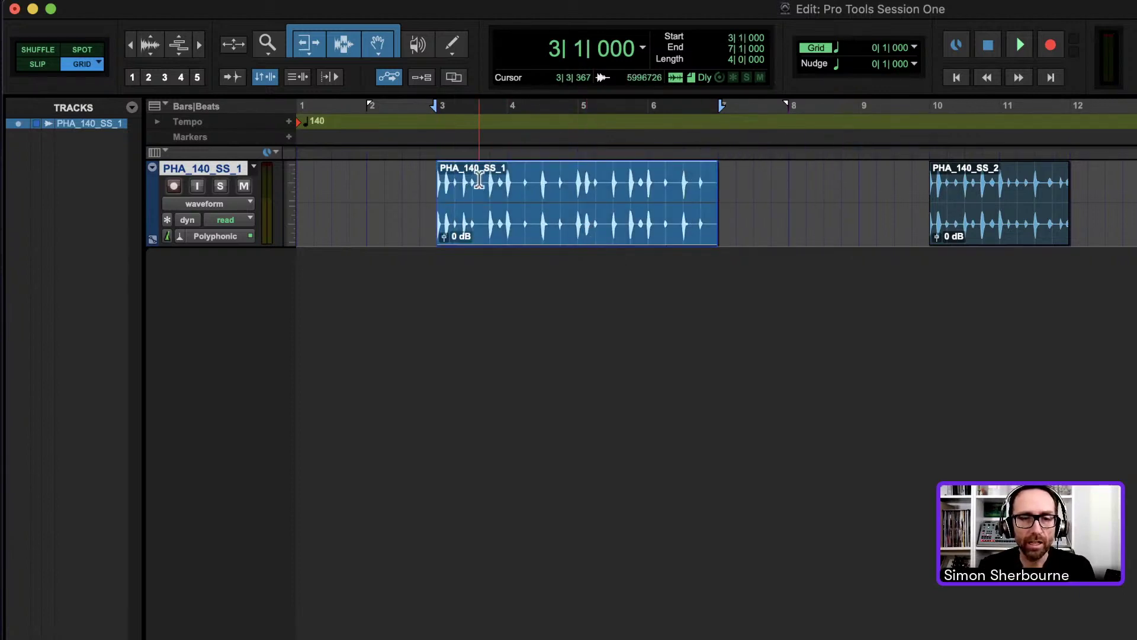
left_click_drag(554, 221, 567, 242)
- Play back briefly from the PHA_140_SS_1 clip, the PHA_140_SS_2 clip and the empty position at bar 14
key("space")
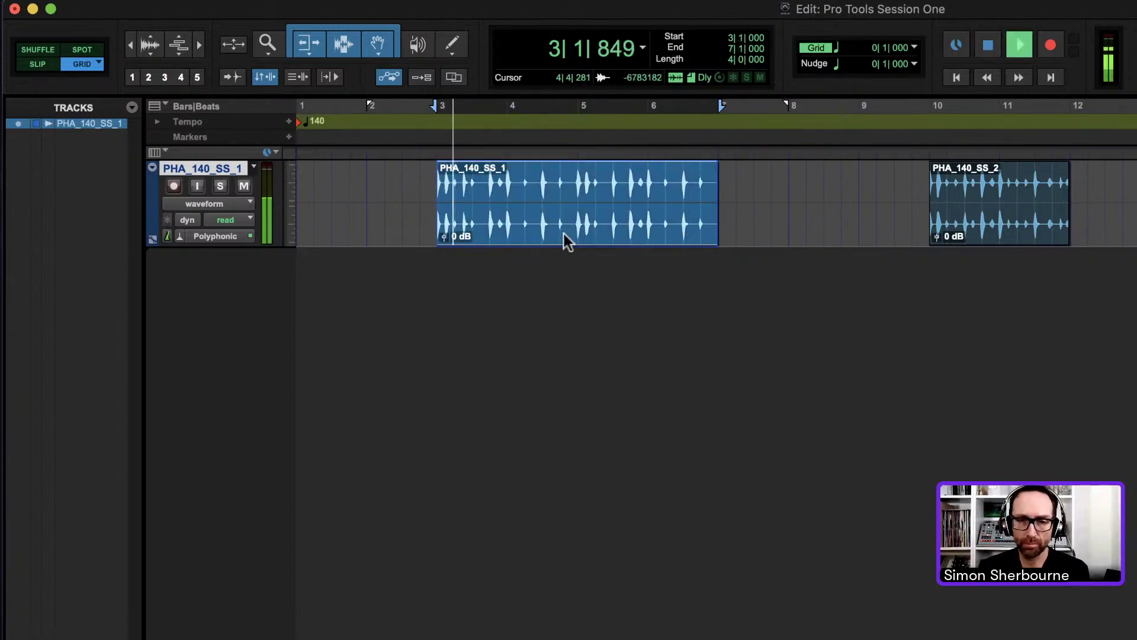
key("space")
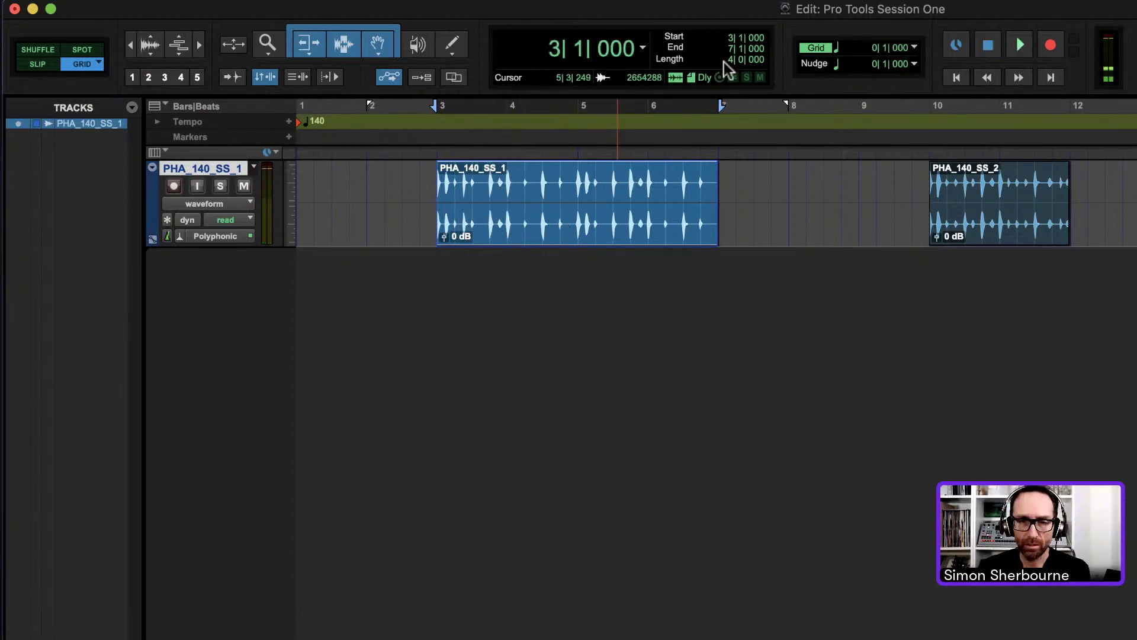
left_click(972, 199)
key("space")
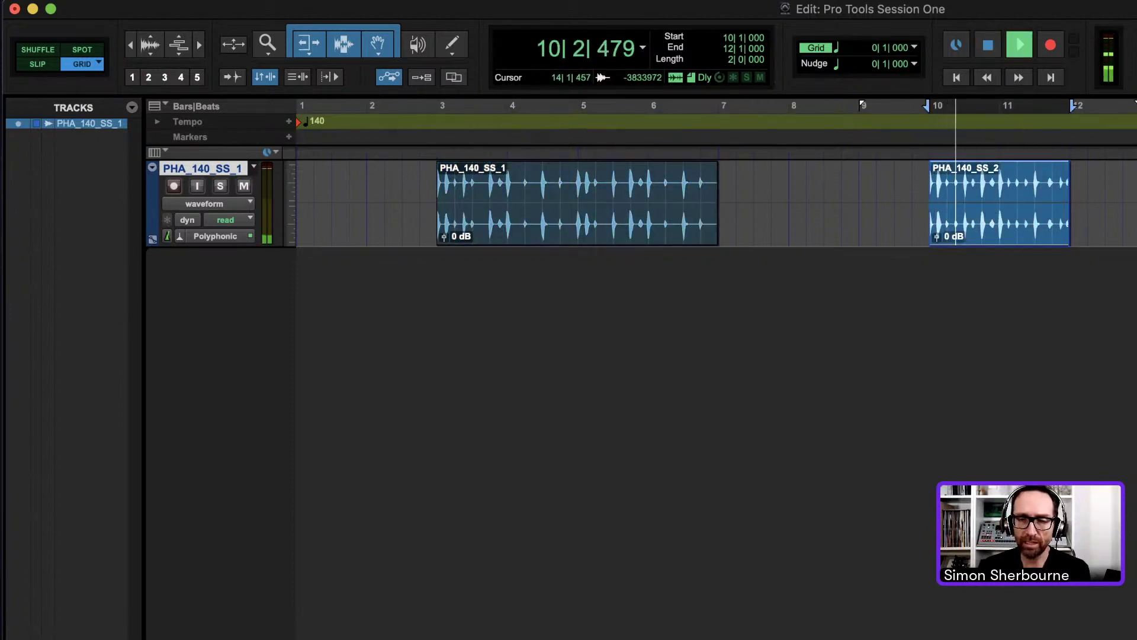
key("space")
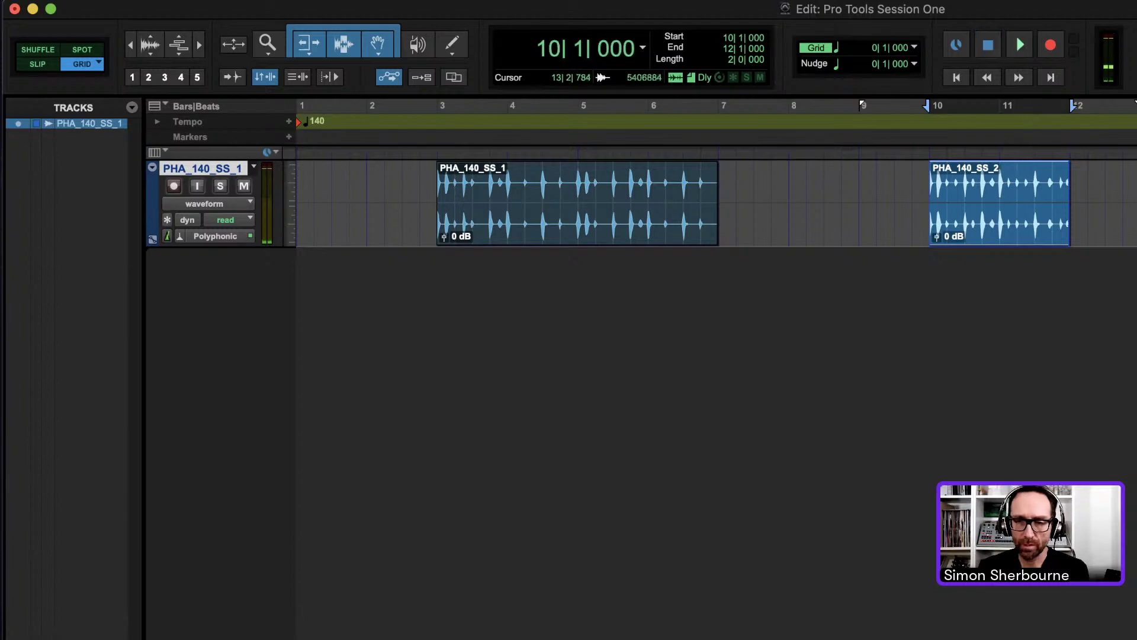
left_click(1006, 172)
key("space")
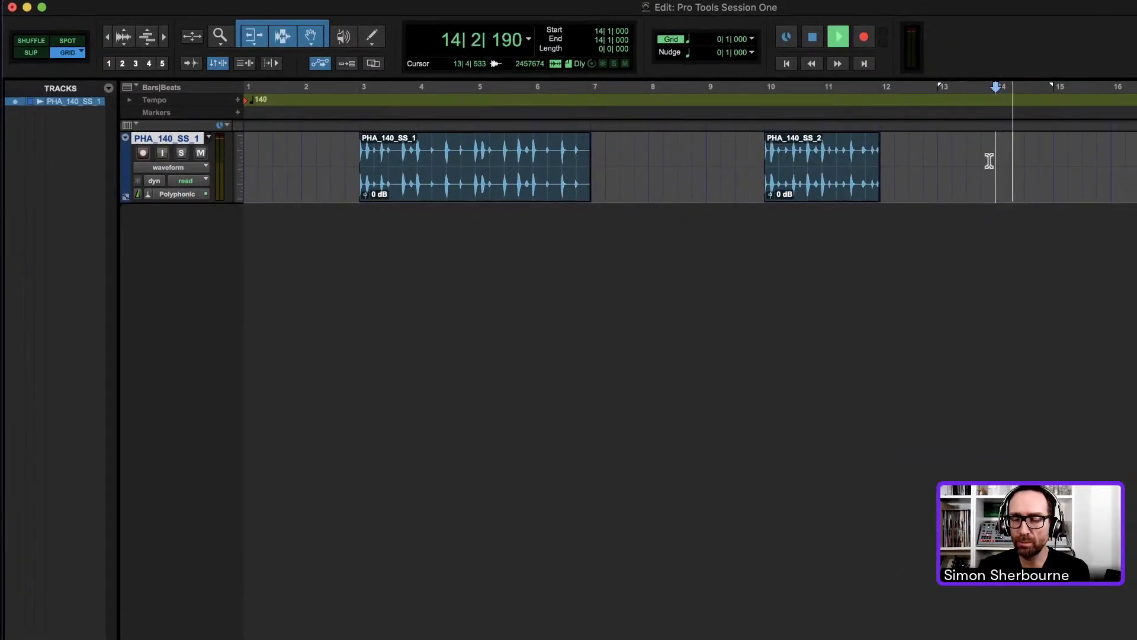
key("space")
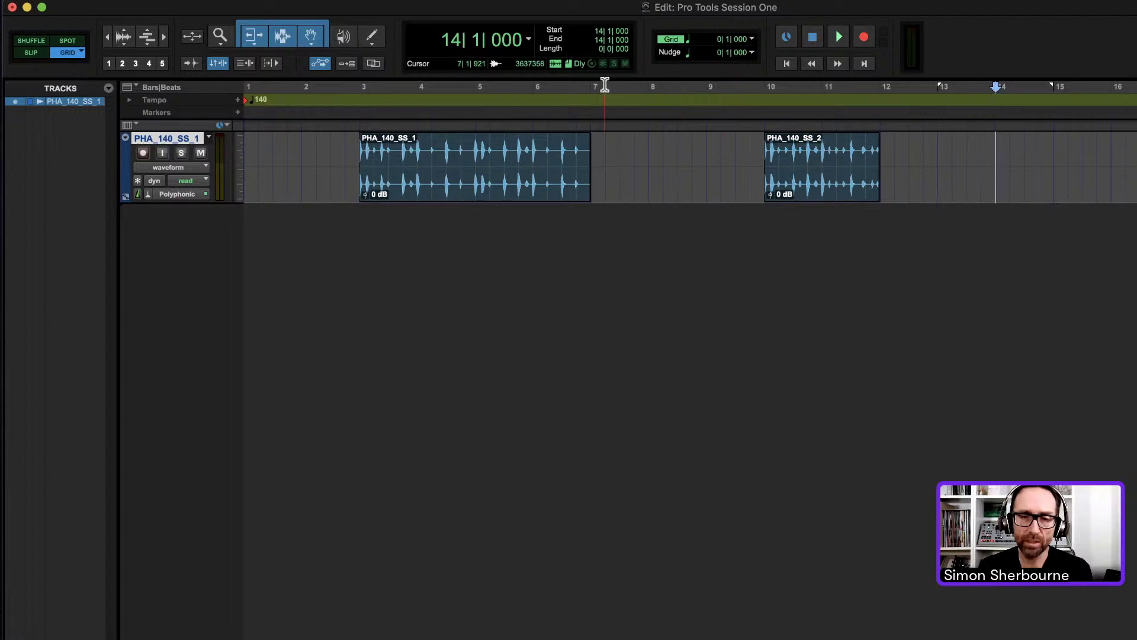
- Select the timeline range from 7|1|000 to 9|4|000 and enable Dynamic Transport
left_click_drag(605, 85, 758, 90)
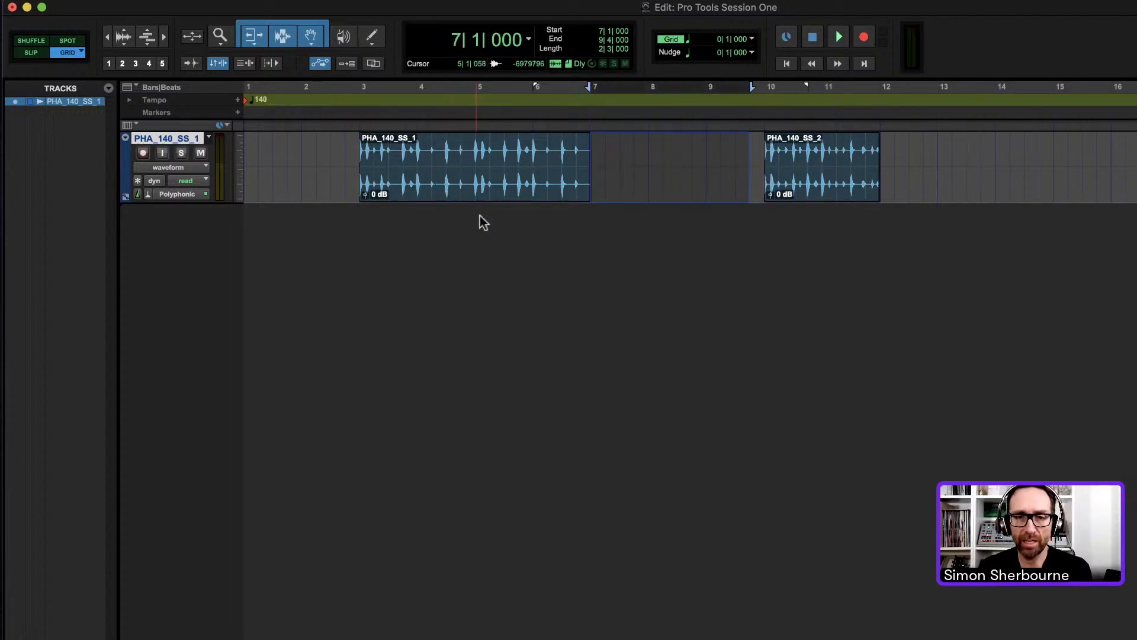
left_click(635, 198)
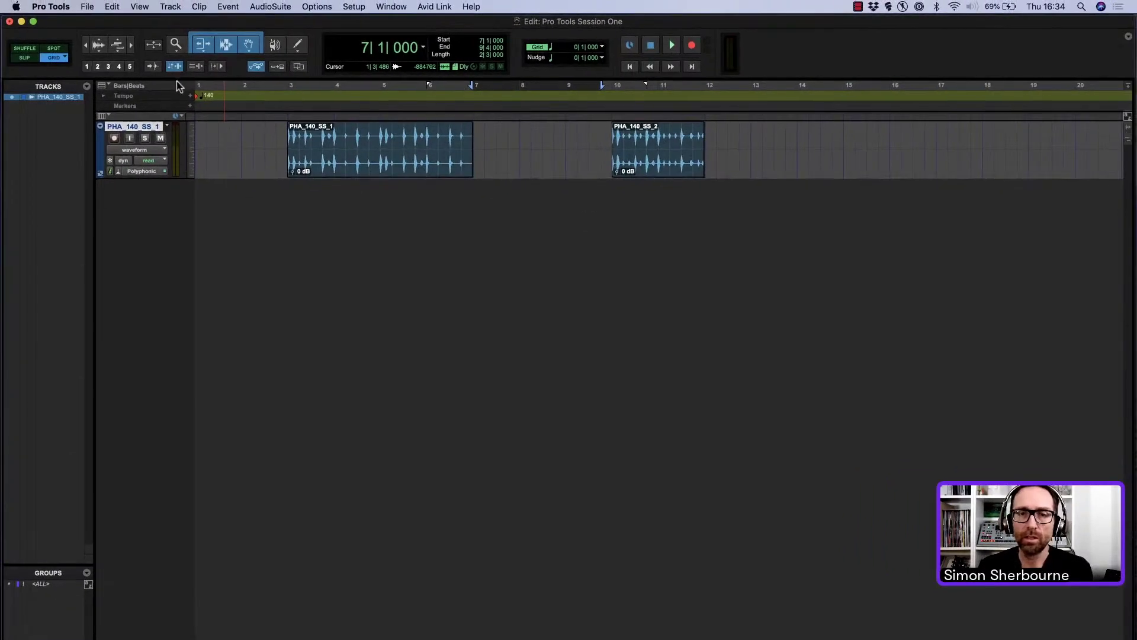
left_click(324, 10)
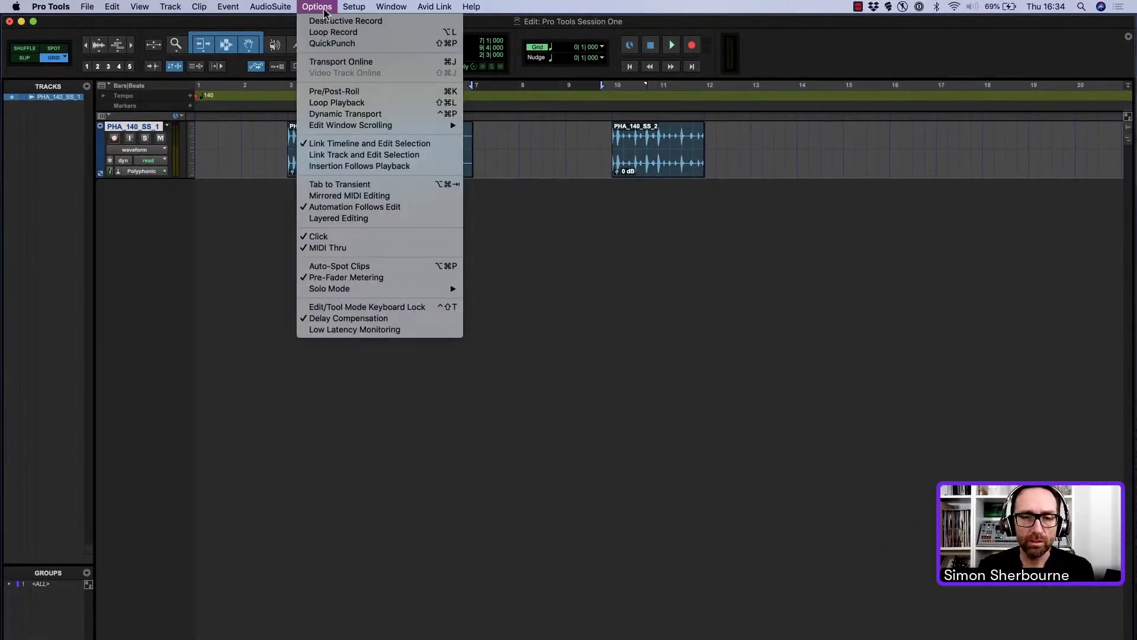
left_click(369, 116)
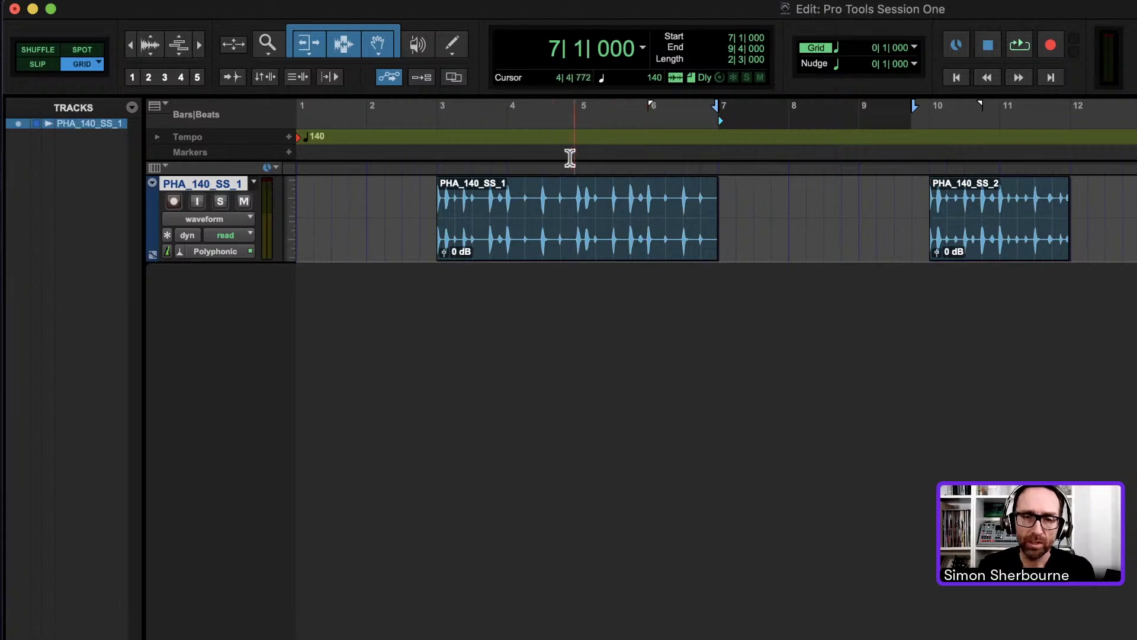
- Set the play range over the PHA_140_SS_1 clip from bar 3 to bar 7, and start and stop playback
left_click_drag(440, 108, 720, 113)
key("space")
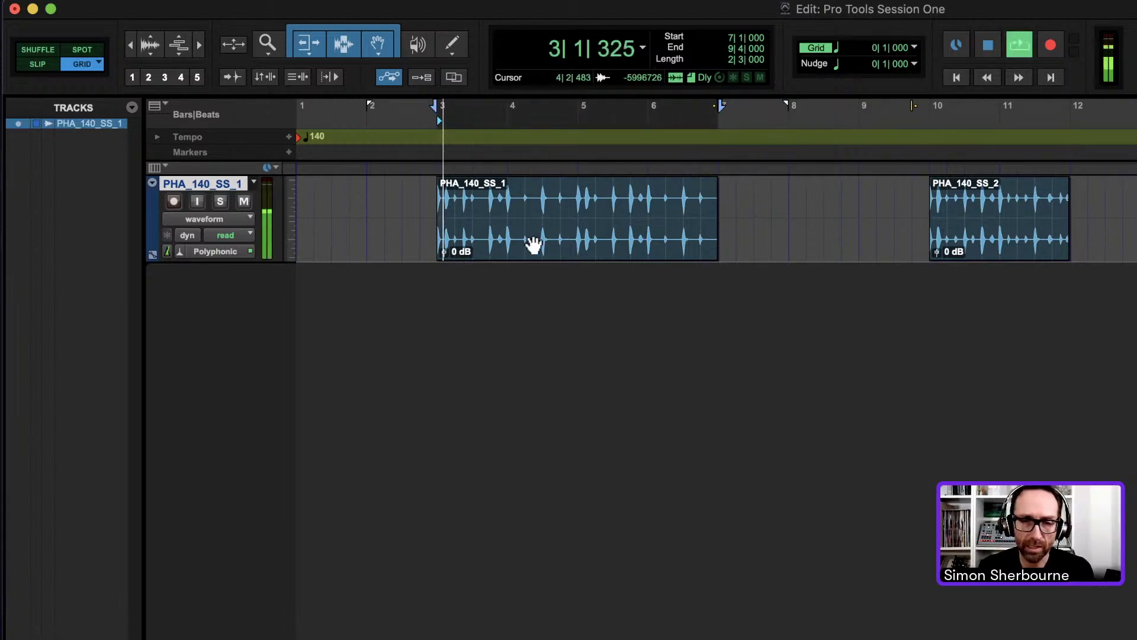
key("space")
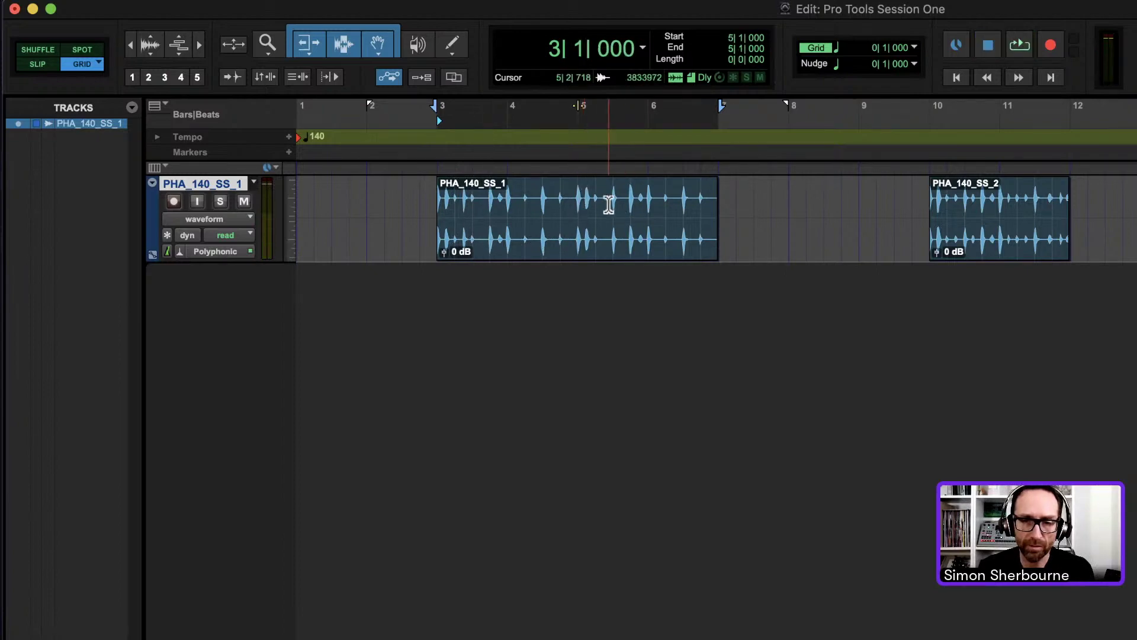
- Select 5|2|000 to 6|1|000 within the PHA_140_SS_1 clip independently of the play range, and start and stop playback
left_click_drag(595, 202, 648, 204)
key("space")
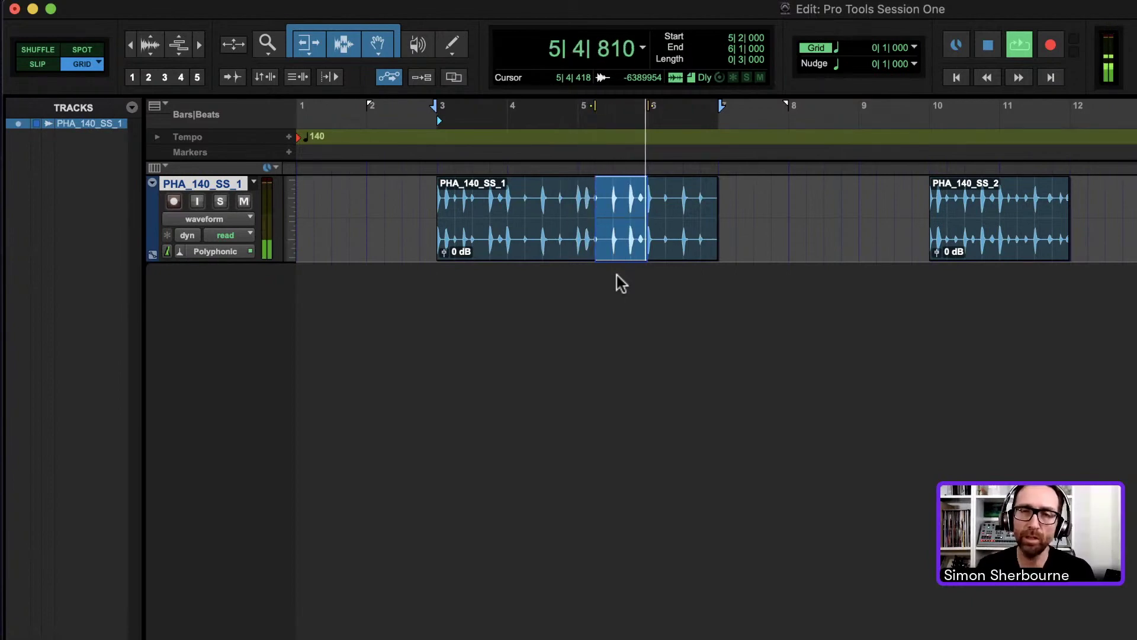
key("space")
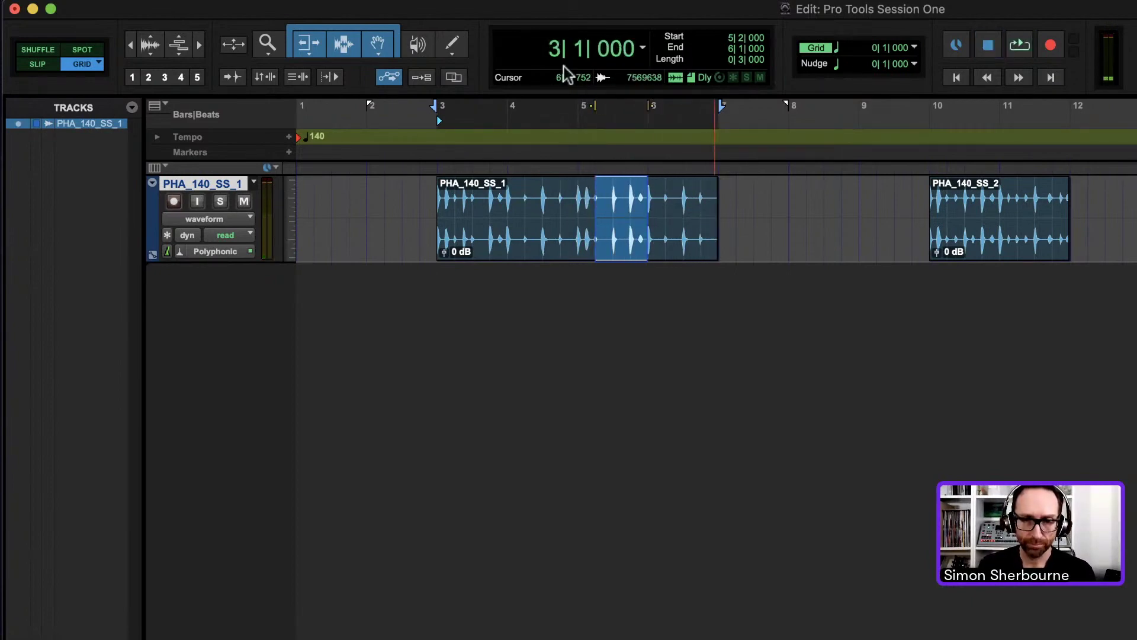
- Move the play range to bars 10 to 14, over the PHA_140_SS_2 clip, and start and stop playback twice
left_click_drag(566, 104, 1053, 105)
key("space")
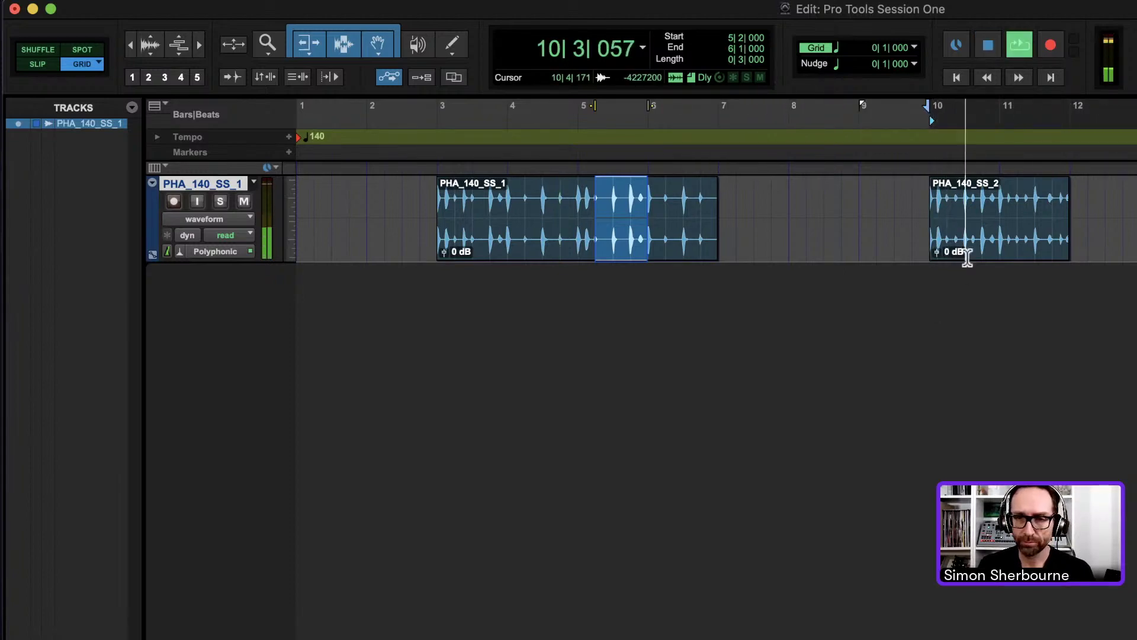
key("space")
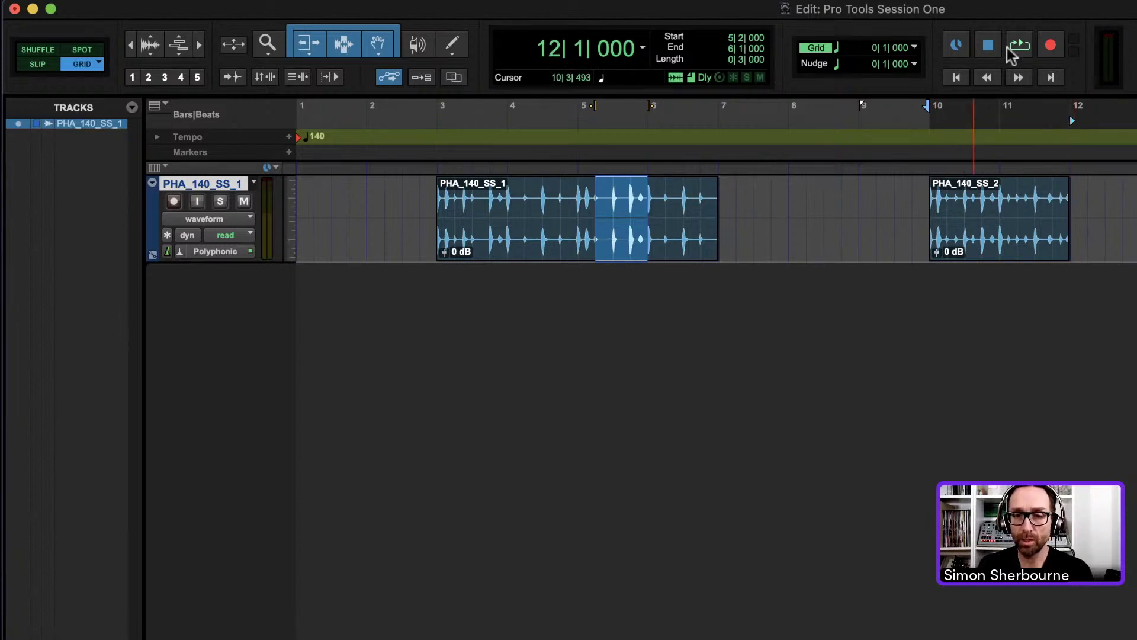
key("space")
key("space")
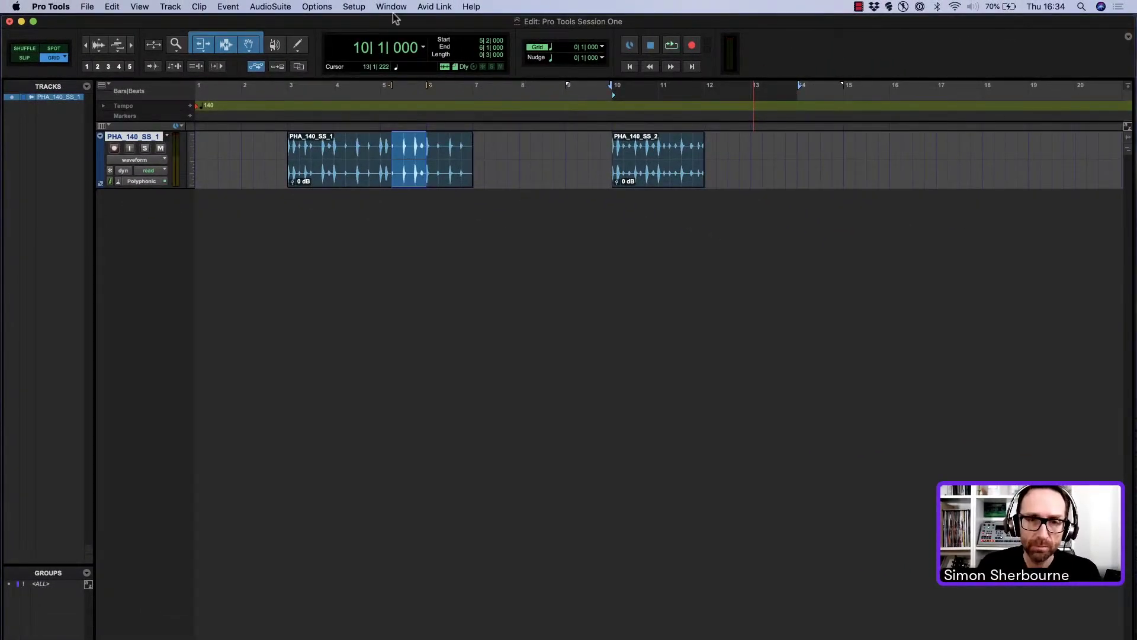
- Turn off Dynamic Transport and select the whole PHA_140_SS_1 clip from 3|1|000 to 7|1|000
left_click(354, 5)
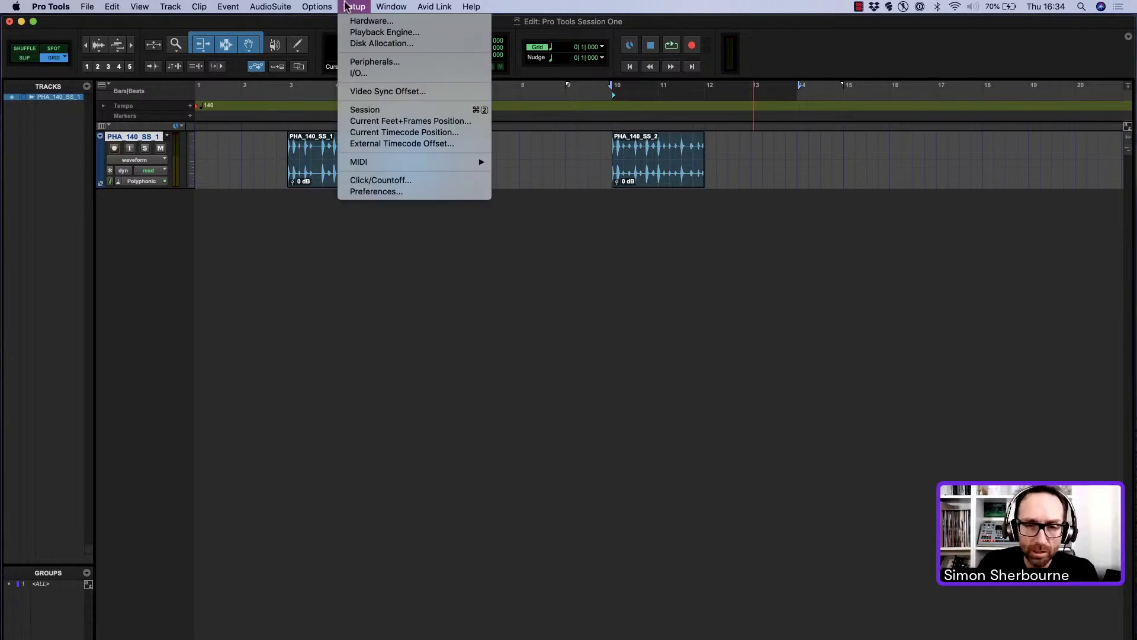
left_click(347, 115)
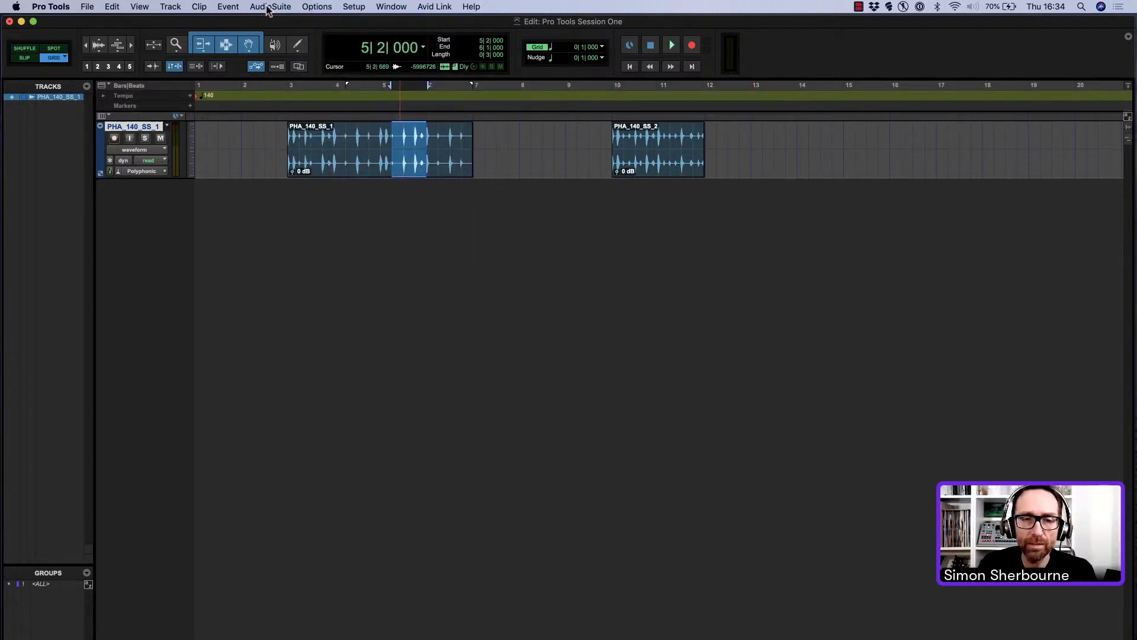
mouse_move(508, 143)
left_mouse_down()
mouse_move(591, 145)
mouse_move(493, 145)
left_mouse_up()
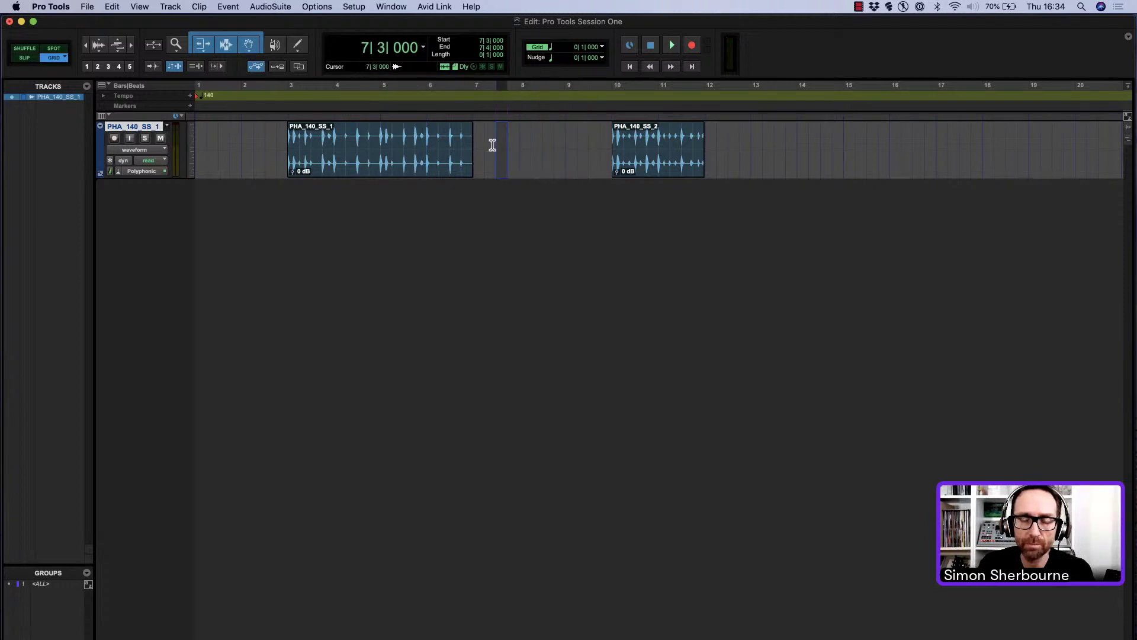
left_click(404, 163)
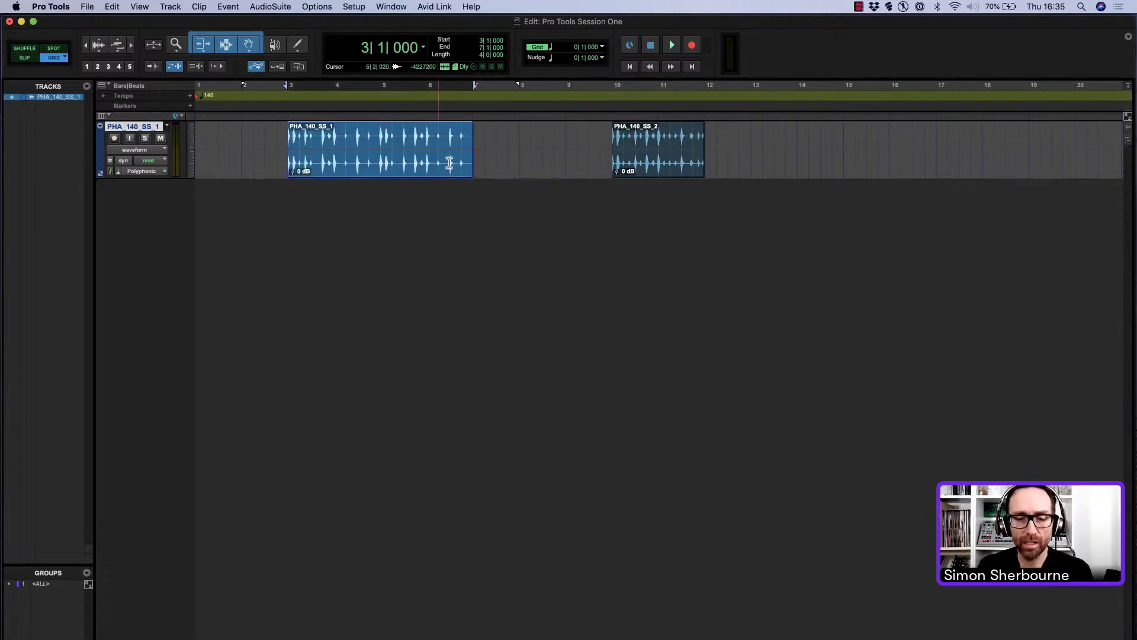
- Place the edit cursor at 8|1|000 on the track, and start and stop playback from there
left_click(521, 137)
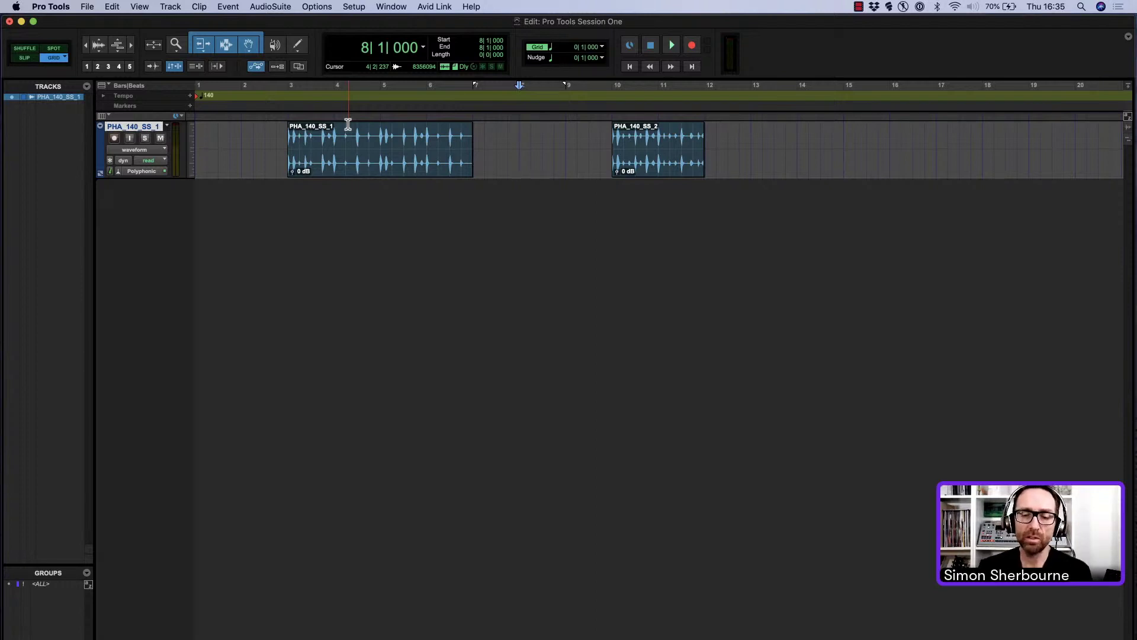
key("space")
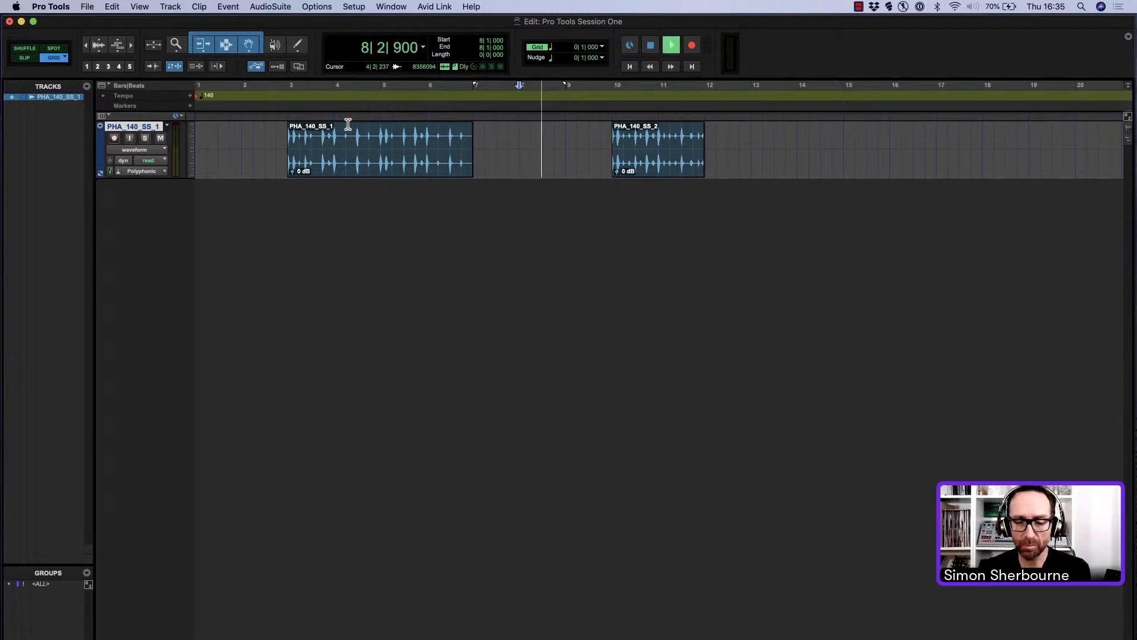
key("space")
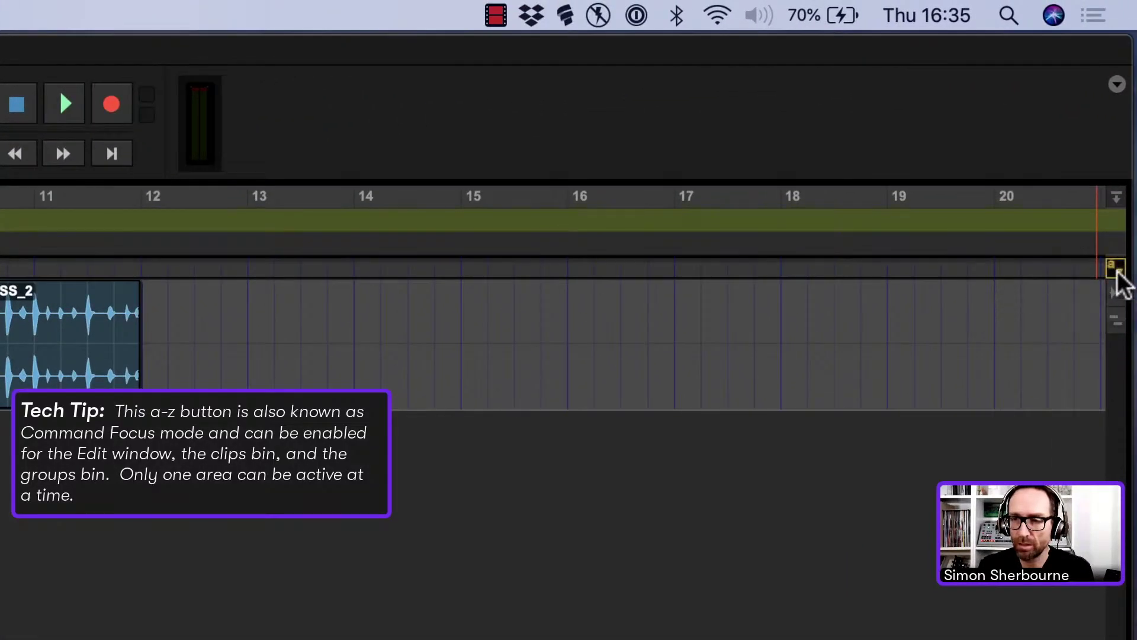
- Enable Command Focus mode for the Edit window and zoom the timeline horizontally out and in
left_click(1117, 269)
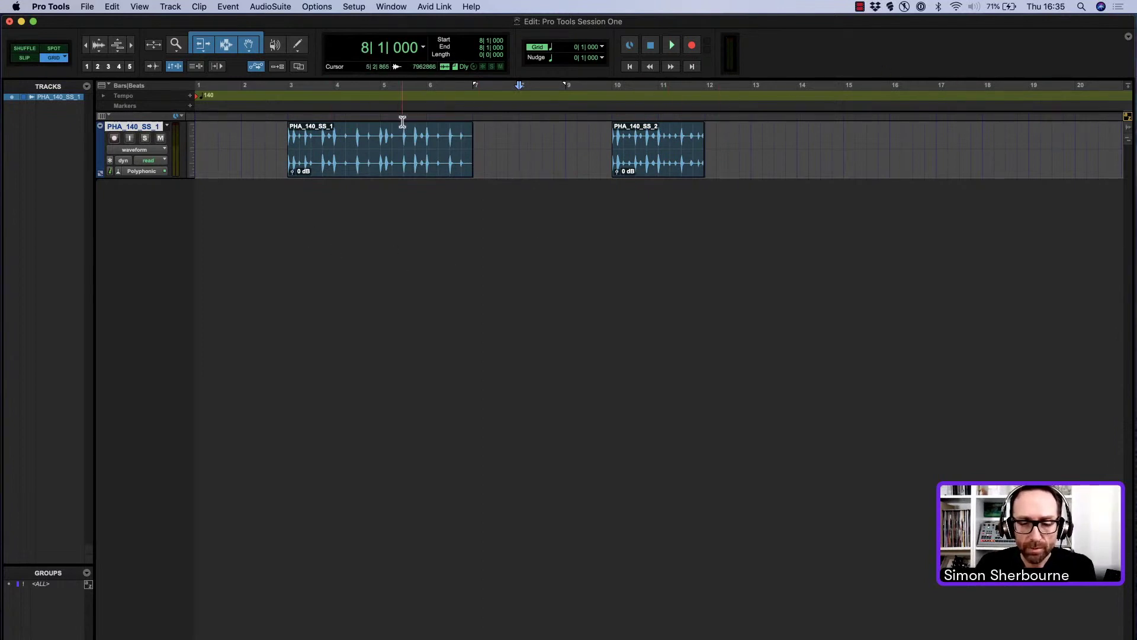
left_click(86, 45)
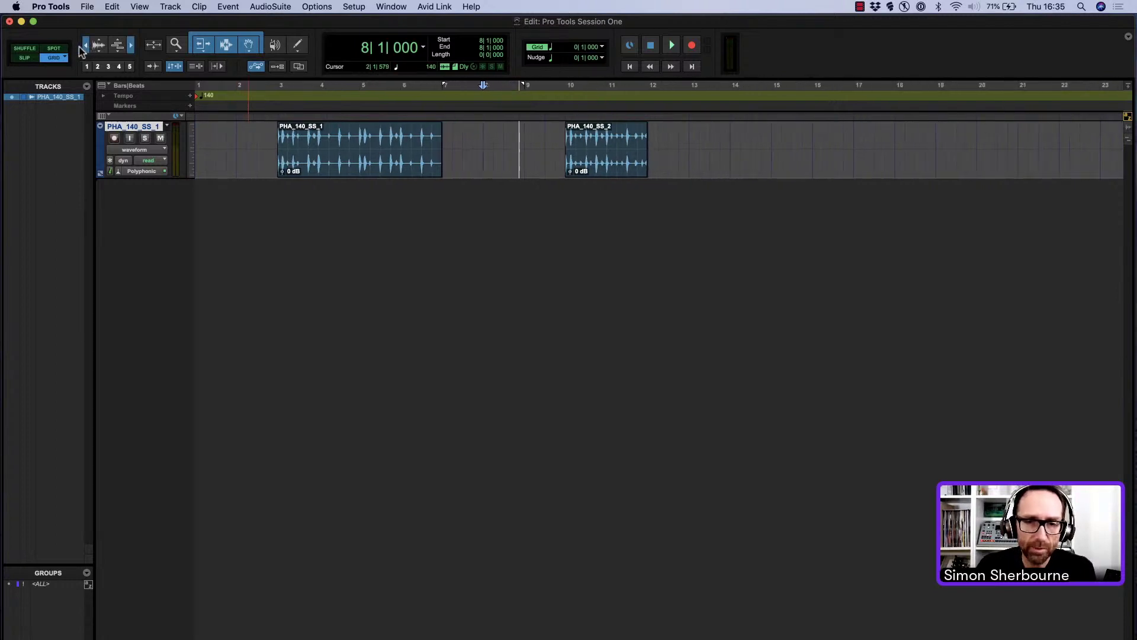
left_click(131, 45)
left_click(131, 45)
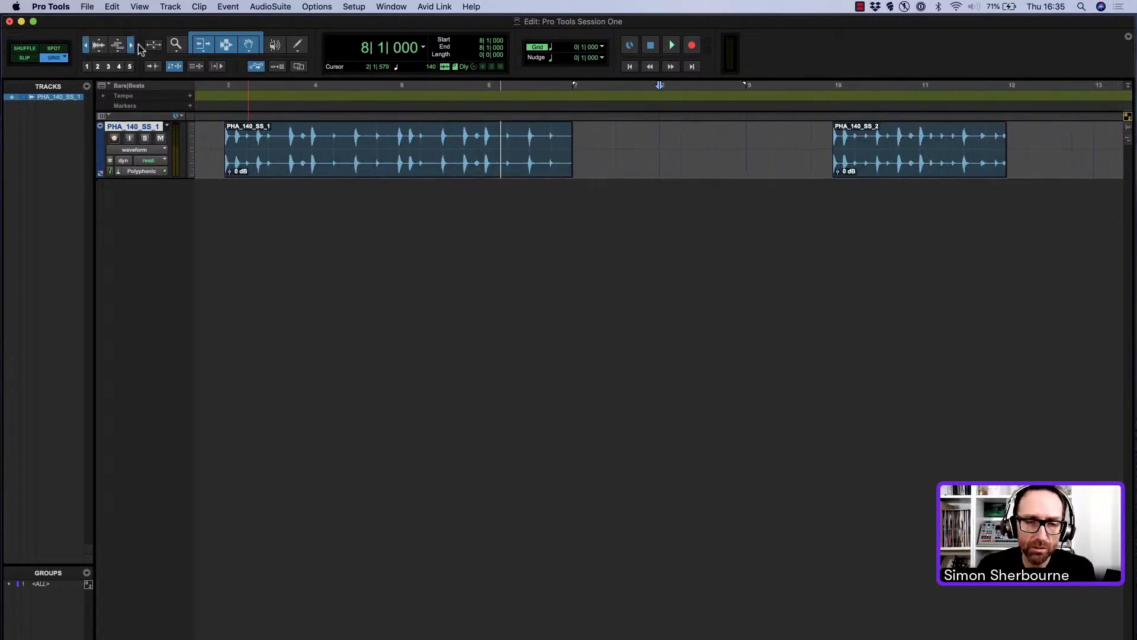
left_click(86, 45)
left_click_drag(93, 49, 109, 52)
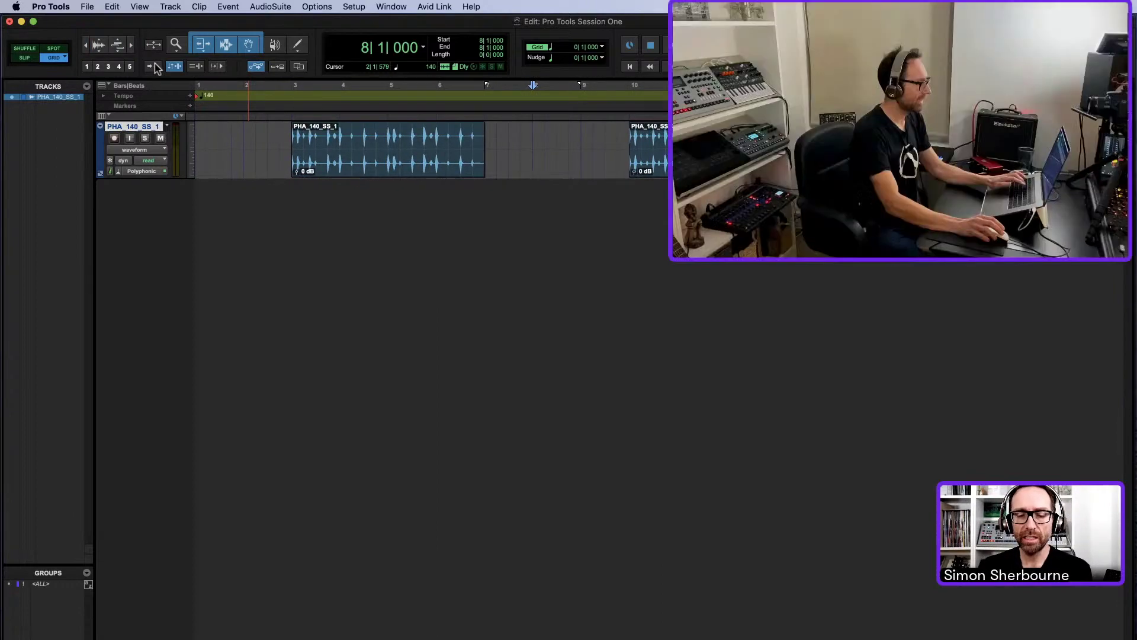
- Zoom the timeline out and in around the edit cursor using Command Focus mode
key("r")
key("r")
key("t")
key("t")
key("t")
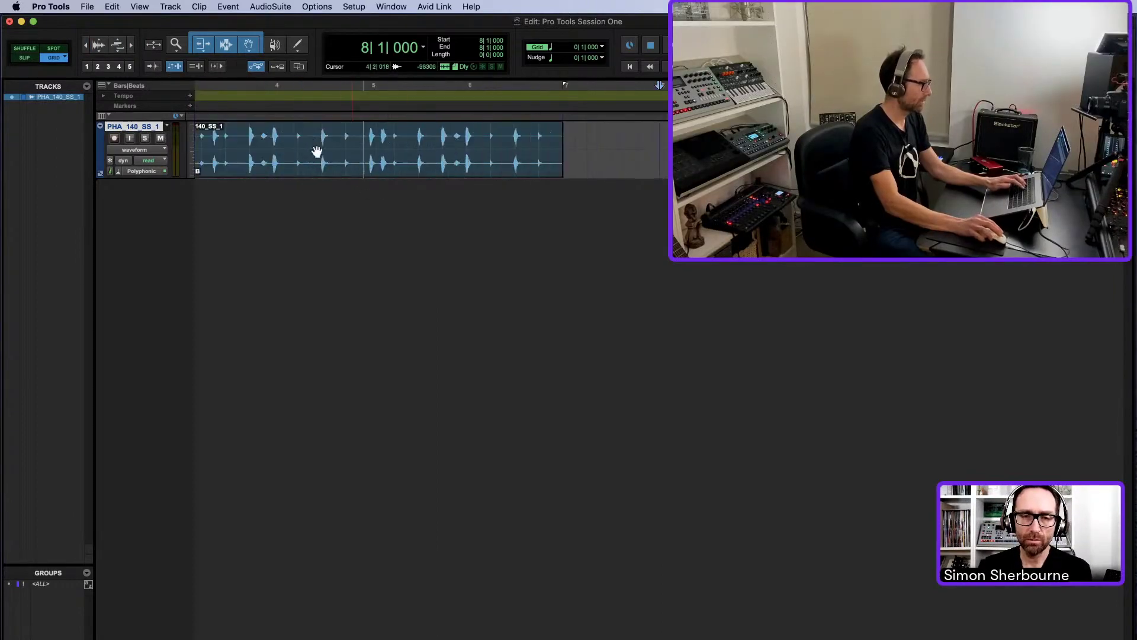
key("r")
- Select the PHA_140_SS_1 clip, zoom in and out around it, and place the edit cursor at 8|2|000
left_click(347, 166)
key("t")
key("t")
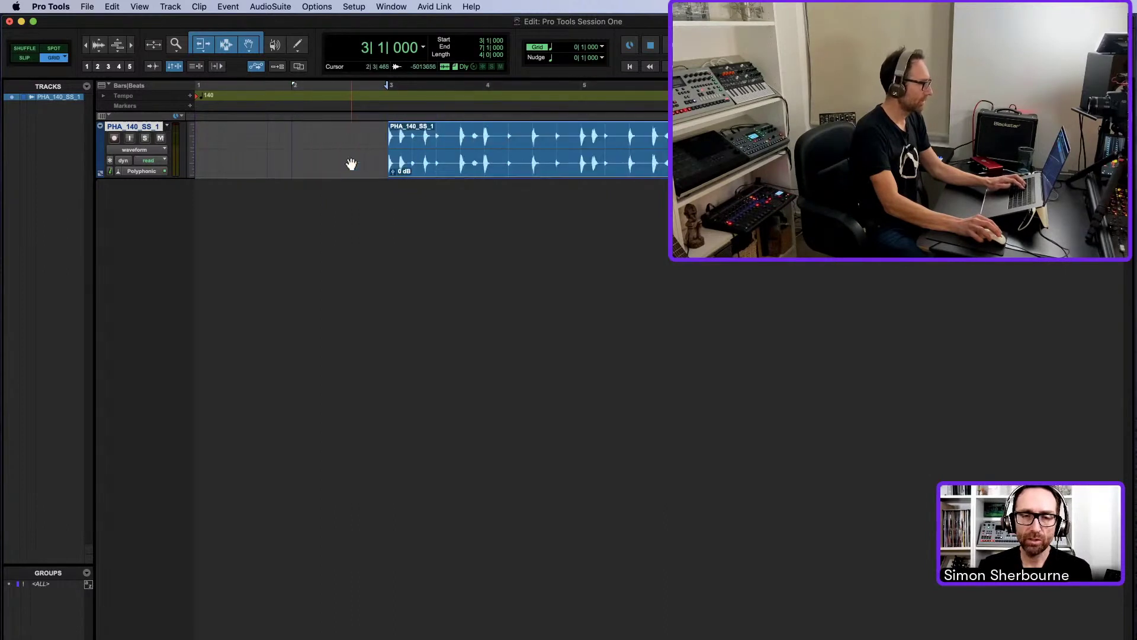
key("r")
key("r")
key("t")
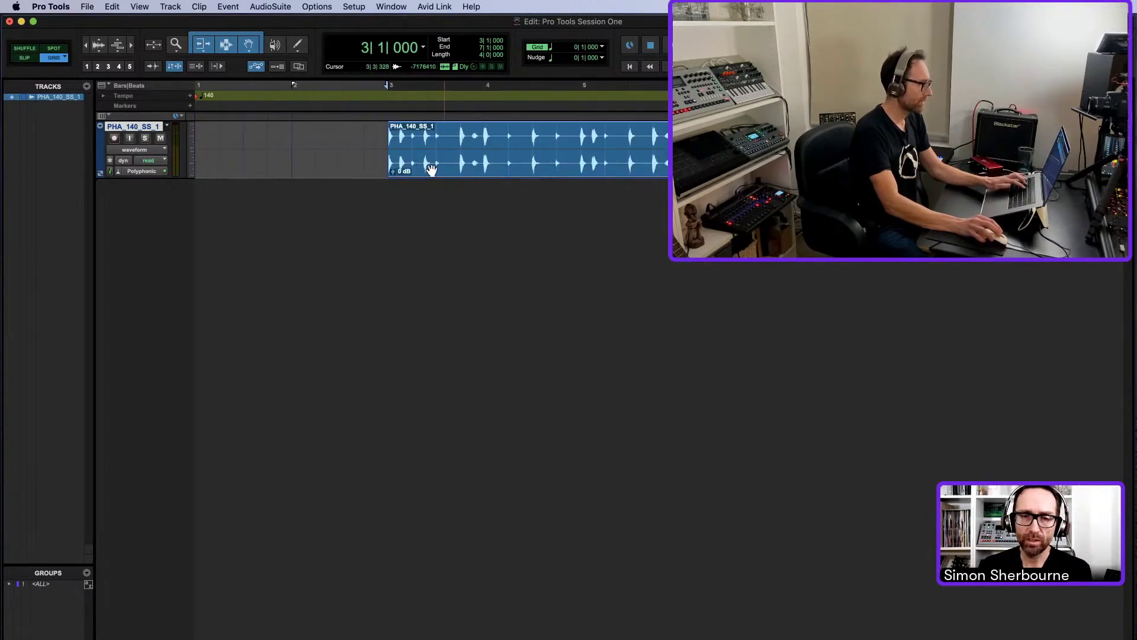
key("t")
key("r")
key("r")
key("r")
left_click(370, 155)
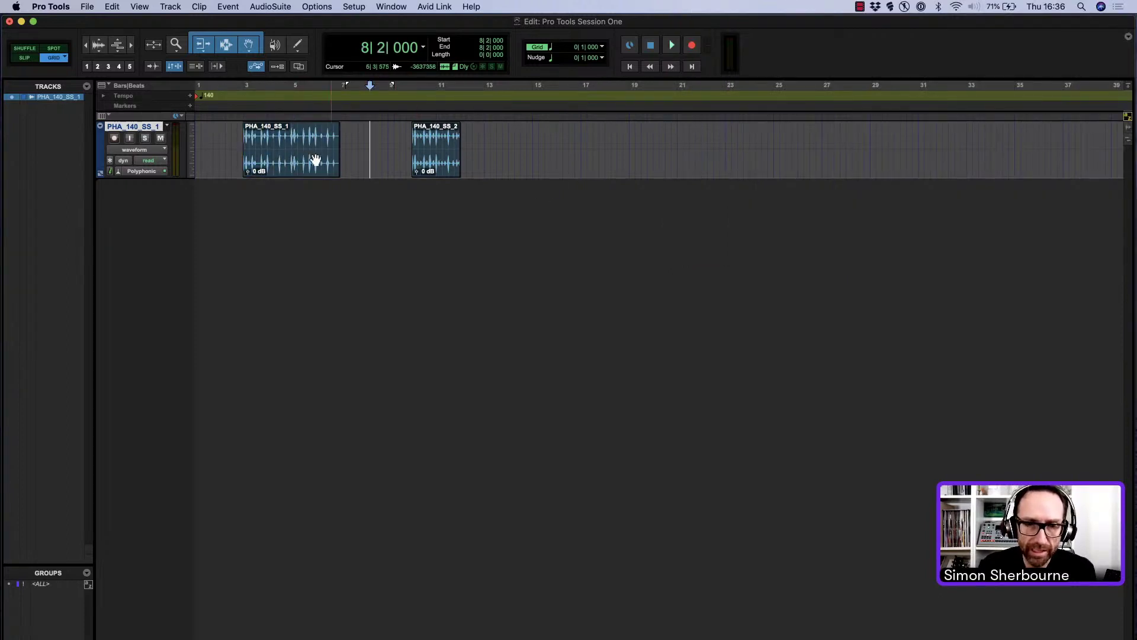
- Zoom-toggle into the PHA_140_SS_2 clip, select 10|3|874 to 10|4|000 in its waveform, and toggle the zoom back
left_click(439, 158)
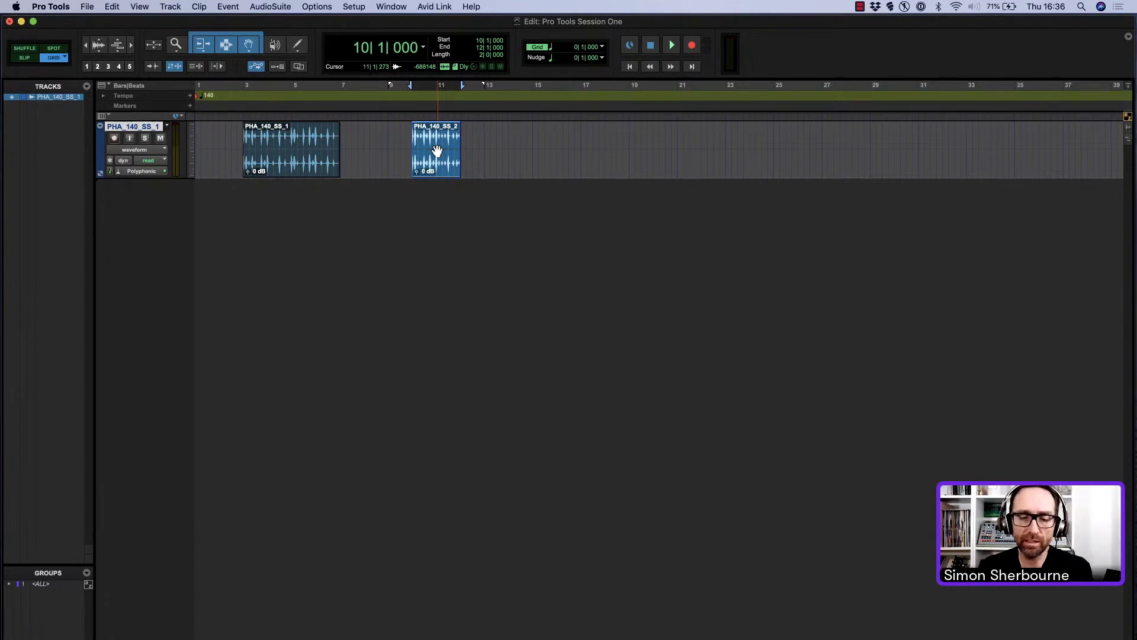
key("ctrl+e")
left_click_drag(414, 183, 538, 294)
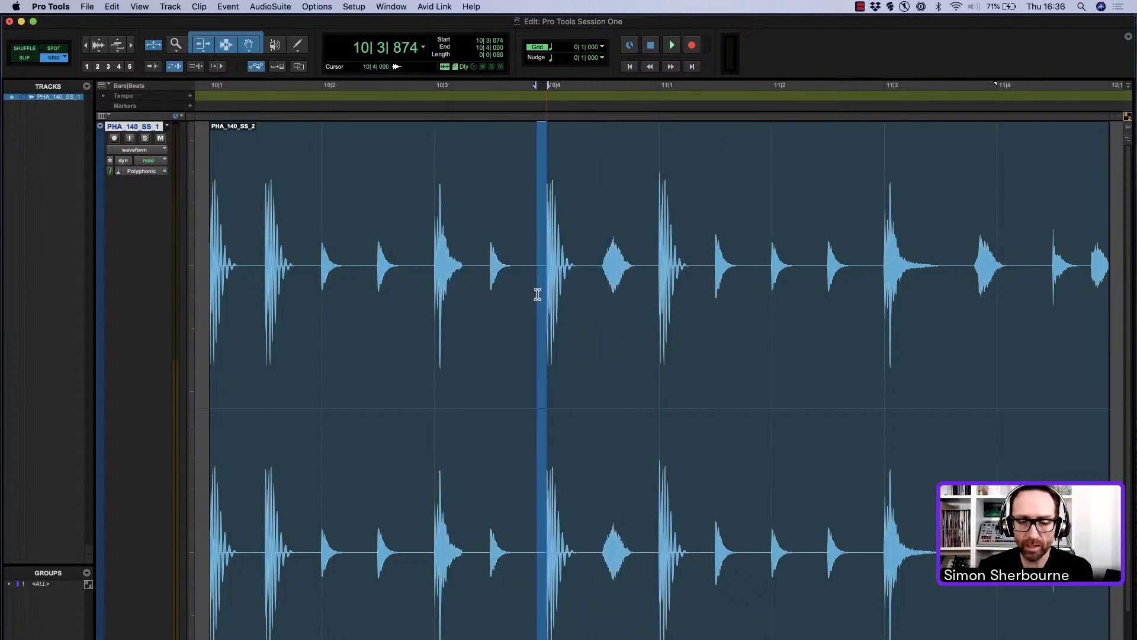
key("e")
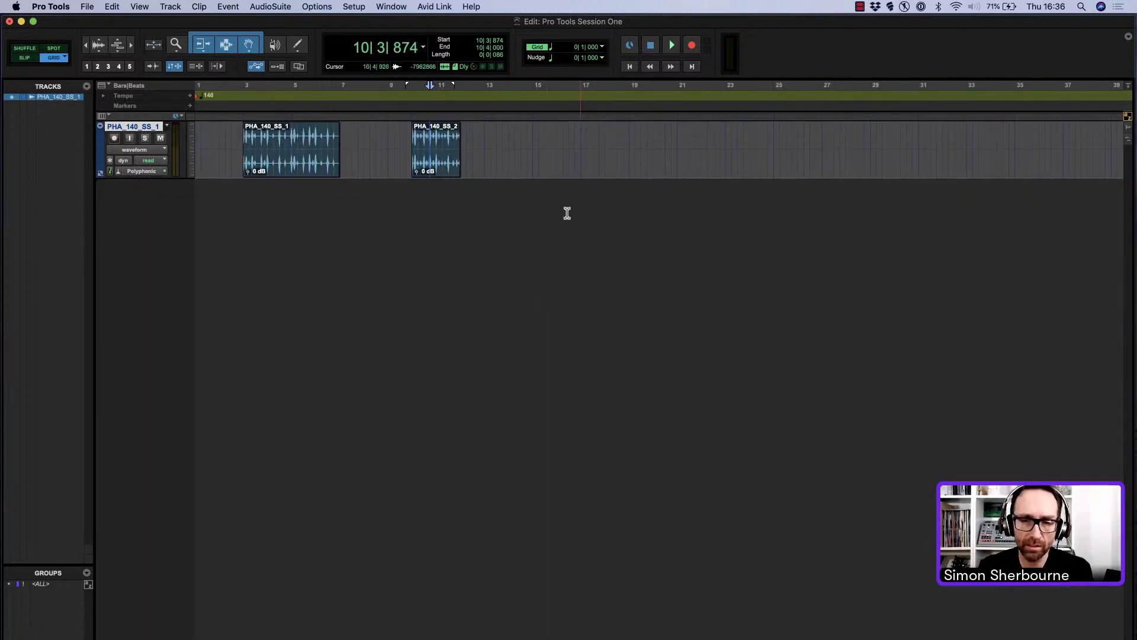
- Play back from 3|4|000 in the timeline, relocate to 10|3|000 over the PHA_140_SS_2 clip, and stop playback
left_click(484, 141)
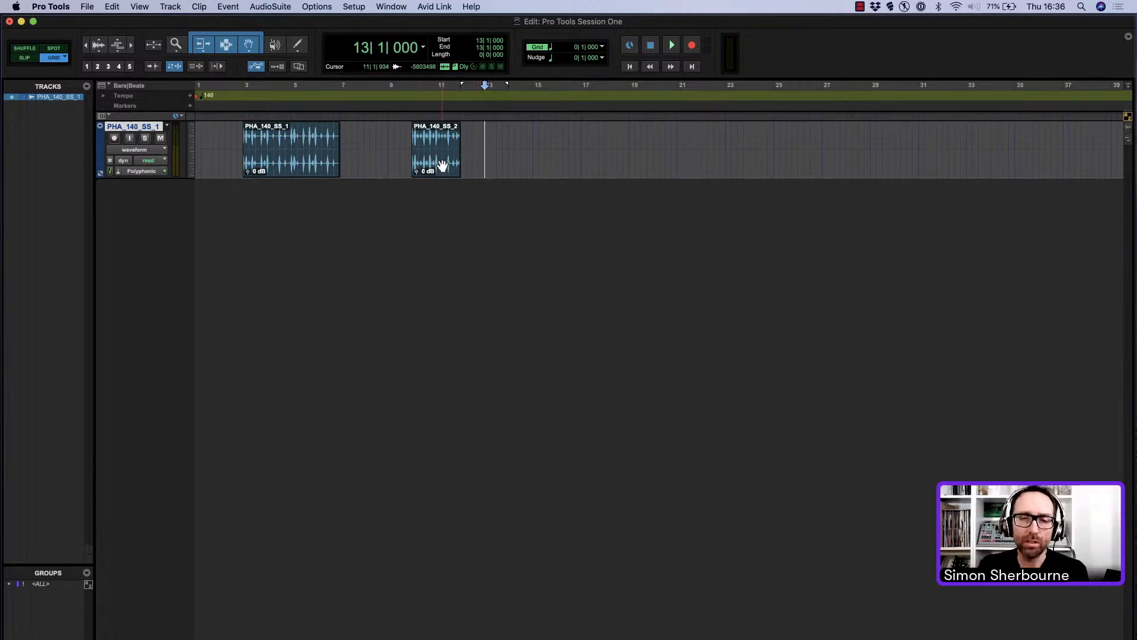
left_click(263, 88)
key("space")
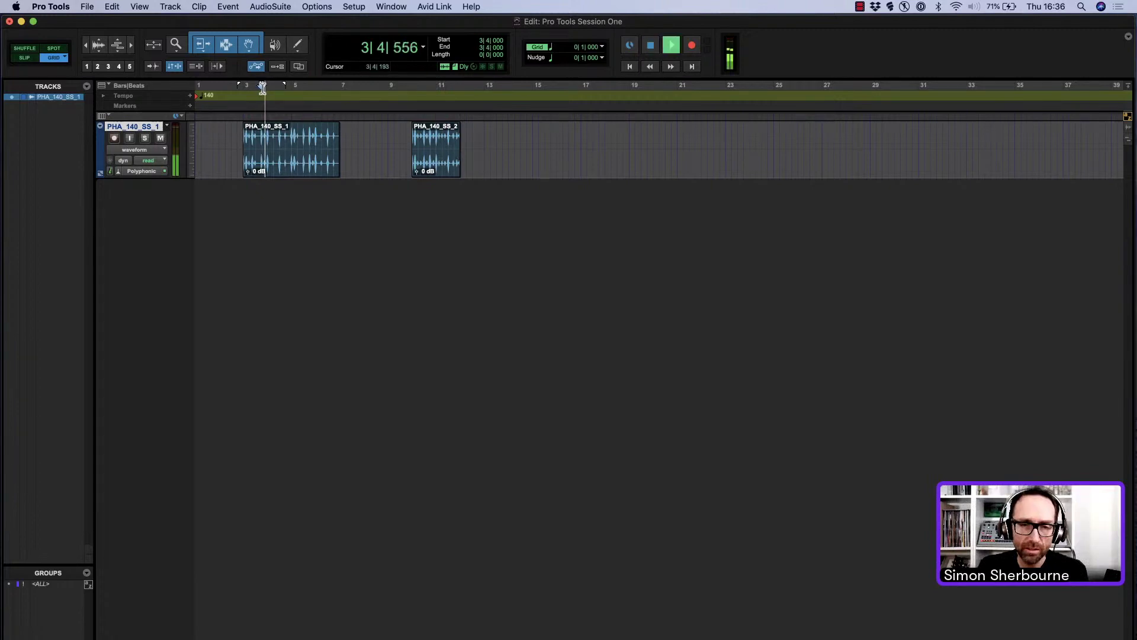
left_click(423, 86)
key("space")
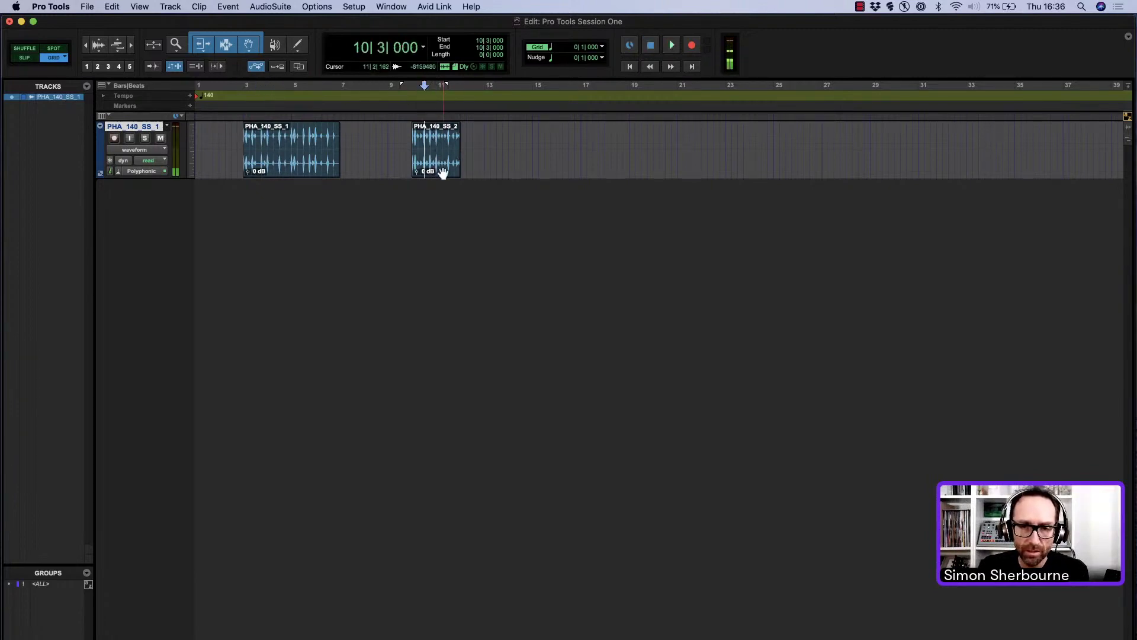
- Color the PHA_140_SS_2 clip bright green with the Color Palette and close the palette
left_click(439, 169)
left_click(391, 7)
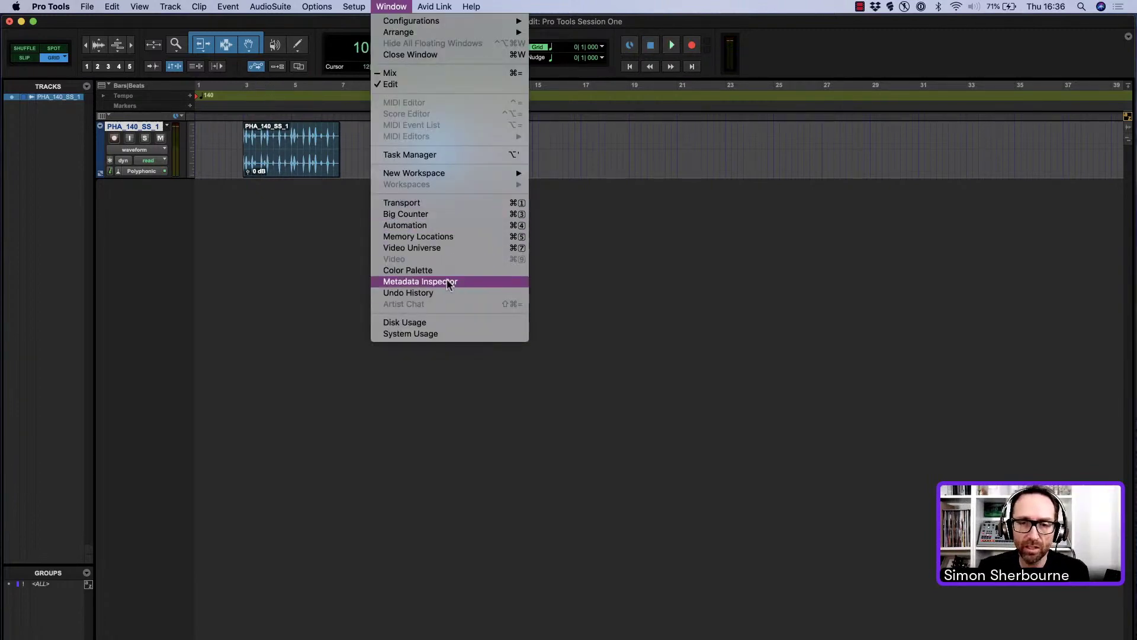
left_click(415, 270)
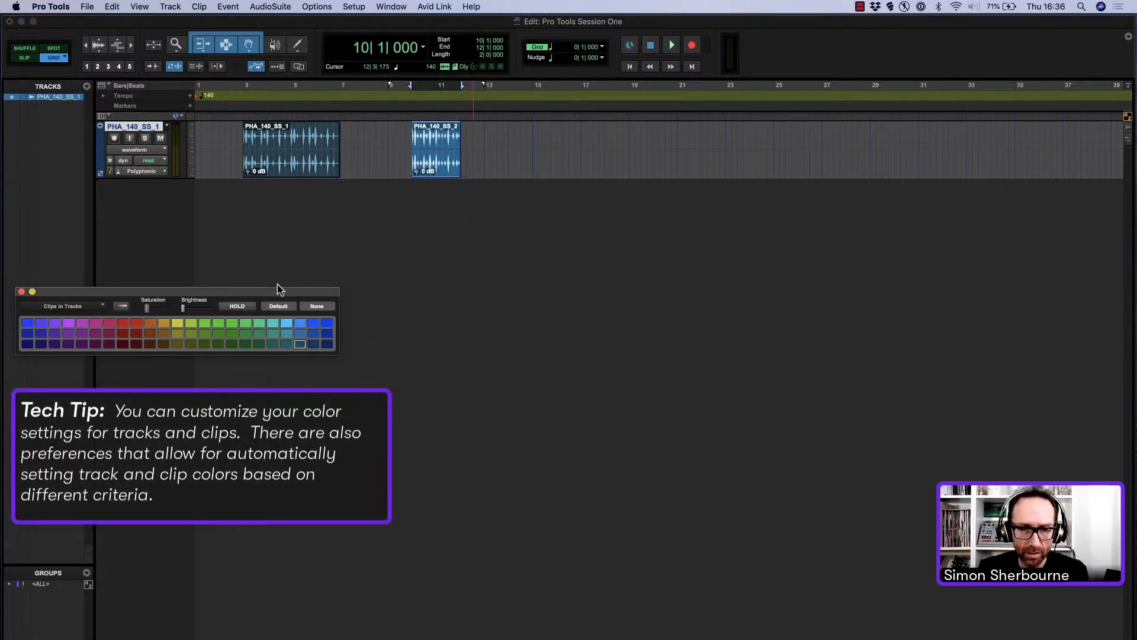
left_click_drag(280, 289, 919, 264)
left_click(883, 296)
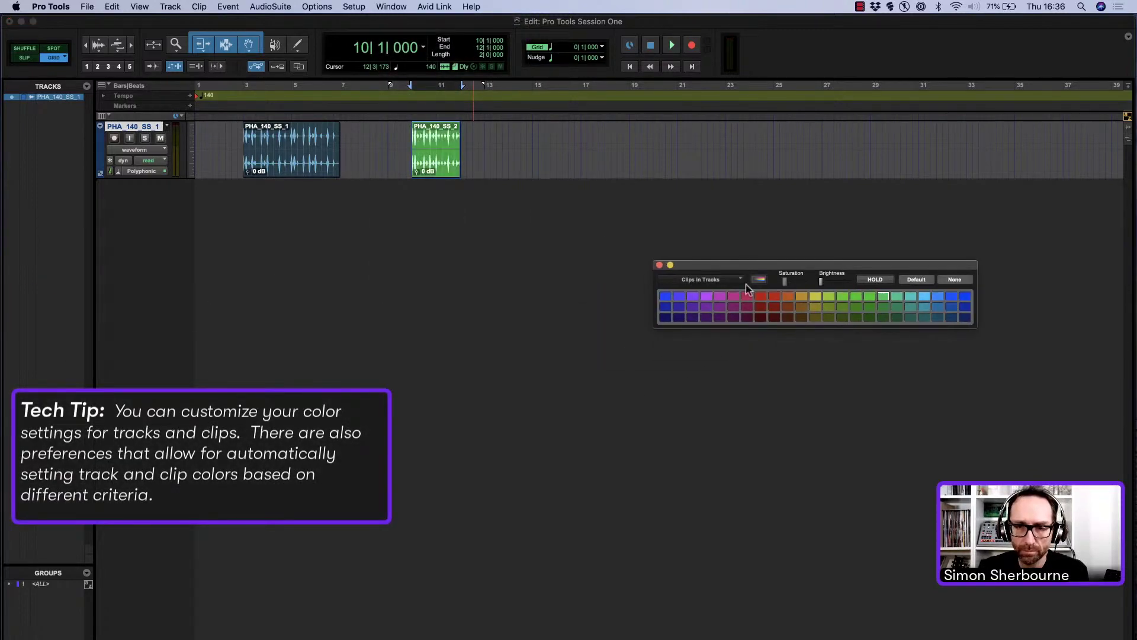
left_click(660, 265)
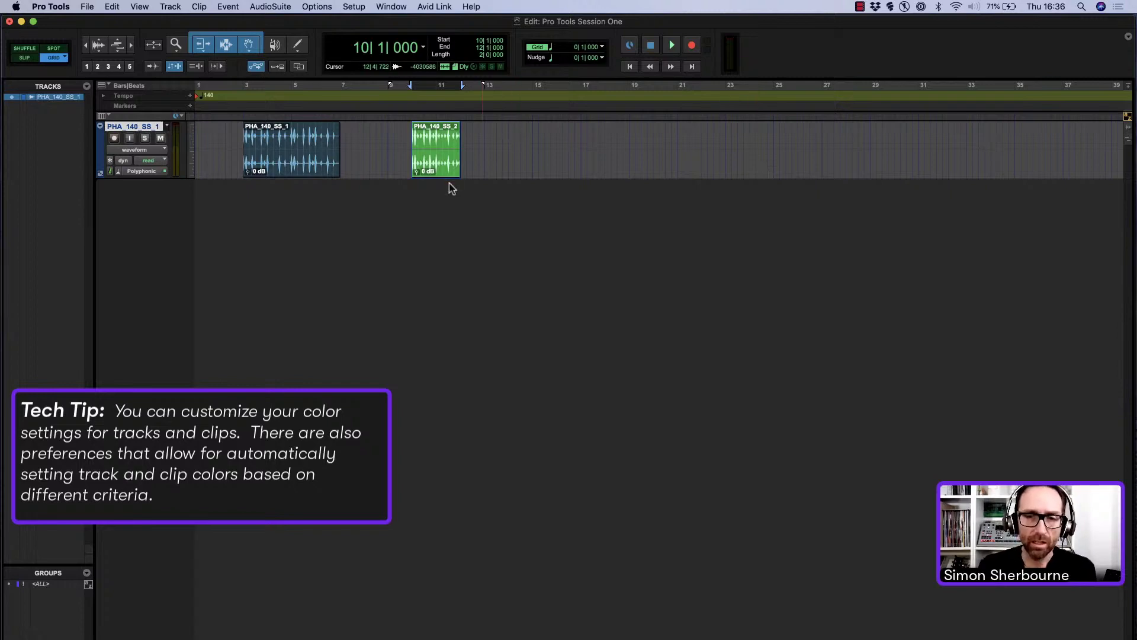
- Move the PHA_140_SS_2 clip to start at 25|1|000 and the PHA_140_SS_1 clip to start at 1|1|000
left_click_drag(449, 172, 810, 171)
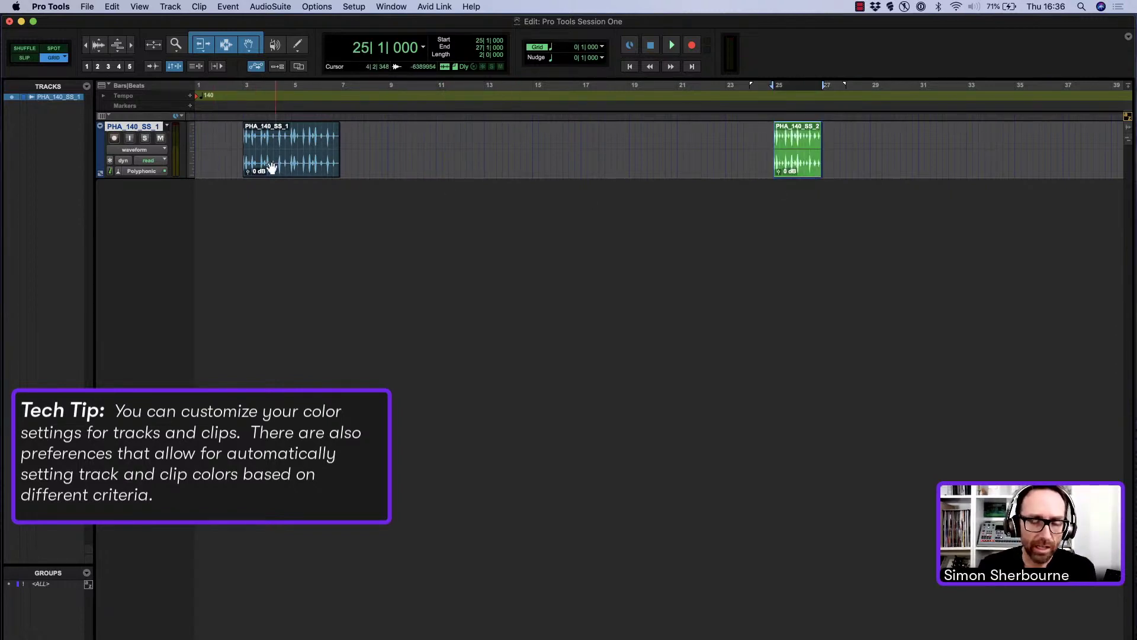
left_click_drag(296, 169, 235, 164)
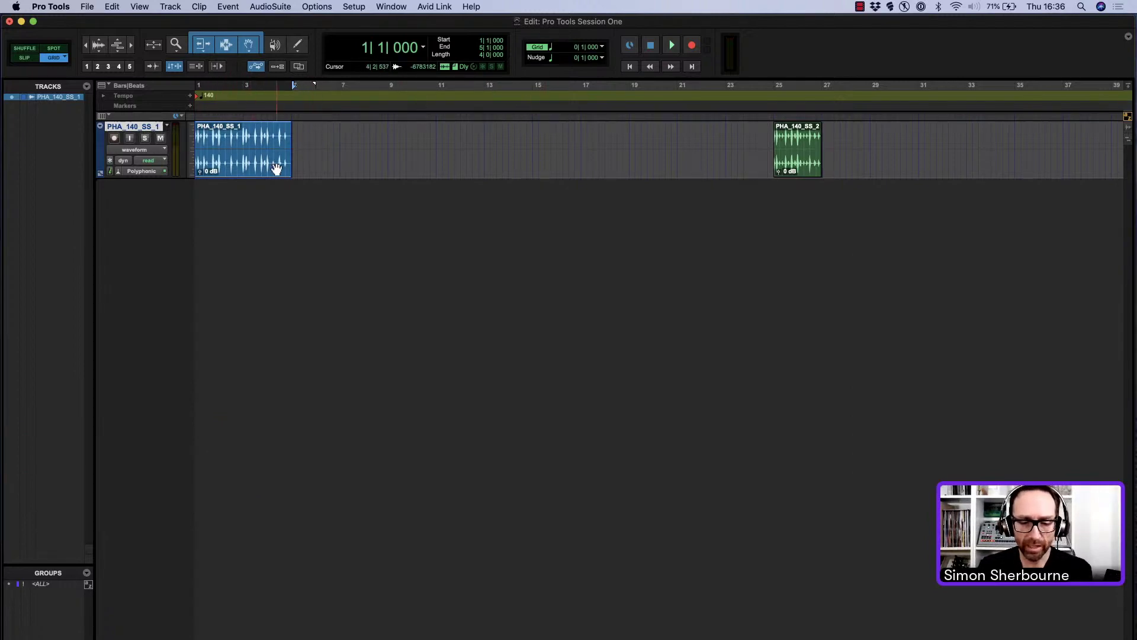
- Duplicate the PHA_140_SS_1 clip twice in a row and undo both duplicates
key("super+d")
key("super+d")
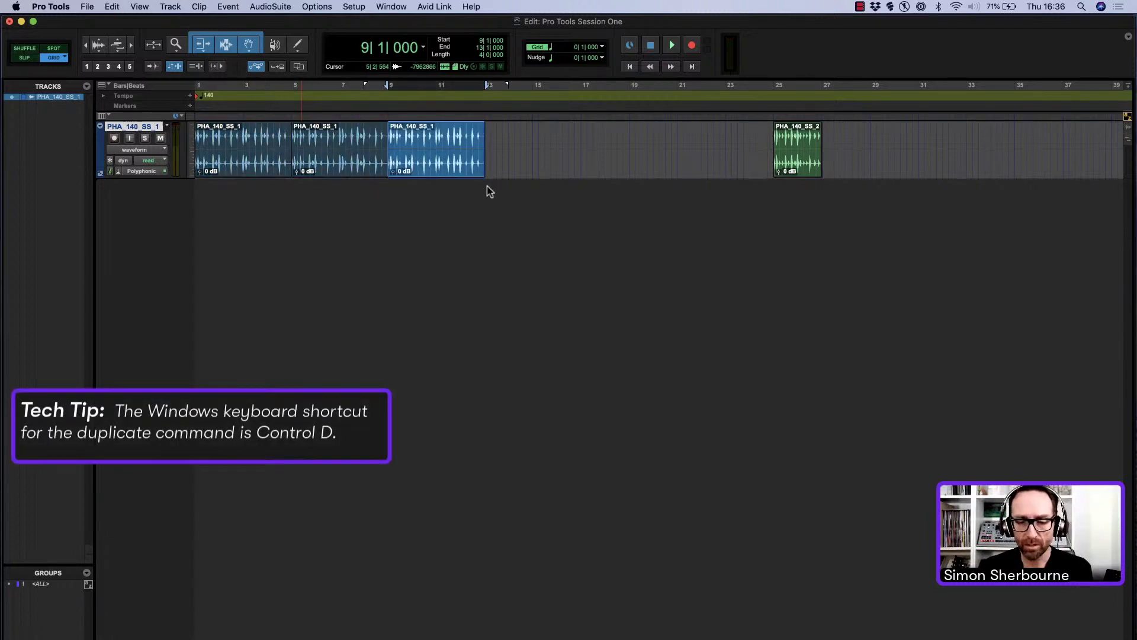
key("super+z")
key("super+z")
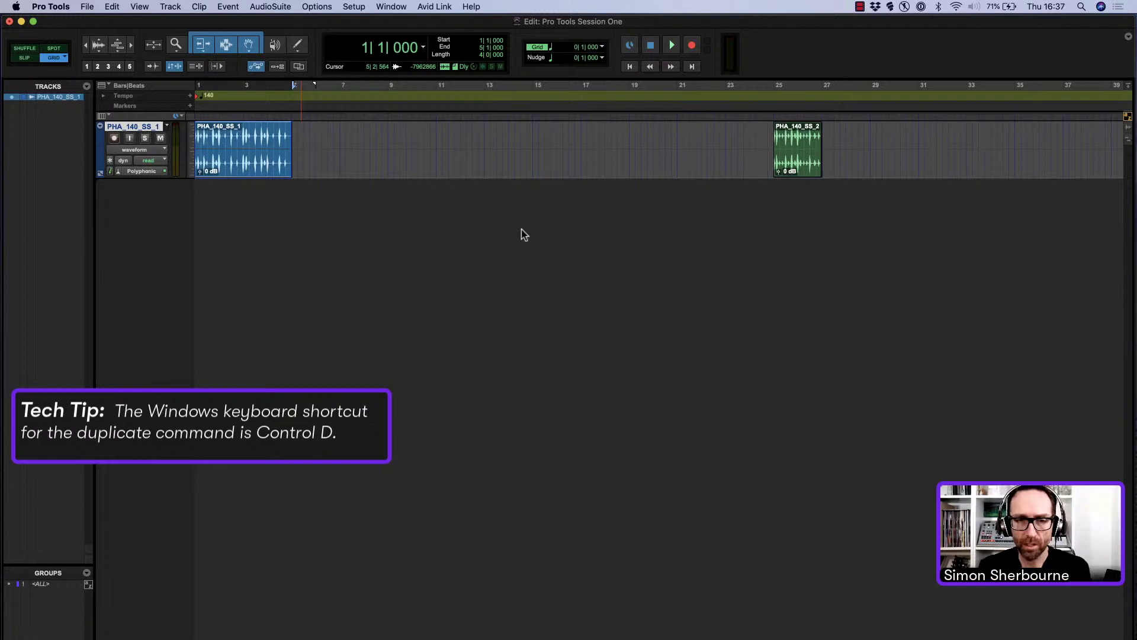
- Switch the Trim tool to Loop mode and loop the PHA_140_SS_1 clip out to 17|1|000
left_click(218, 48)
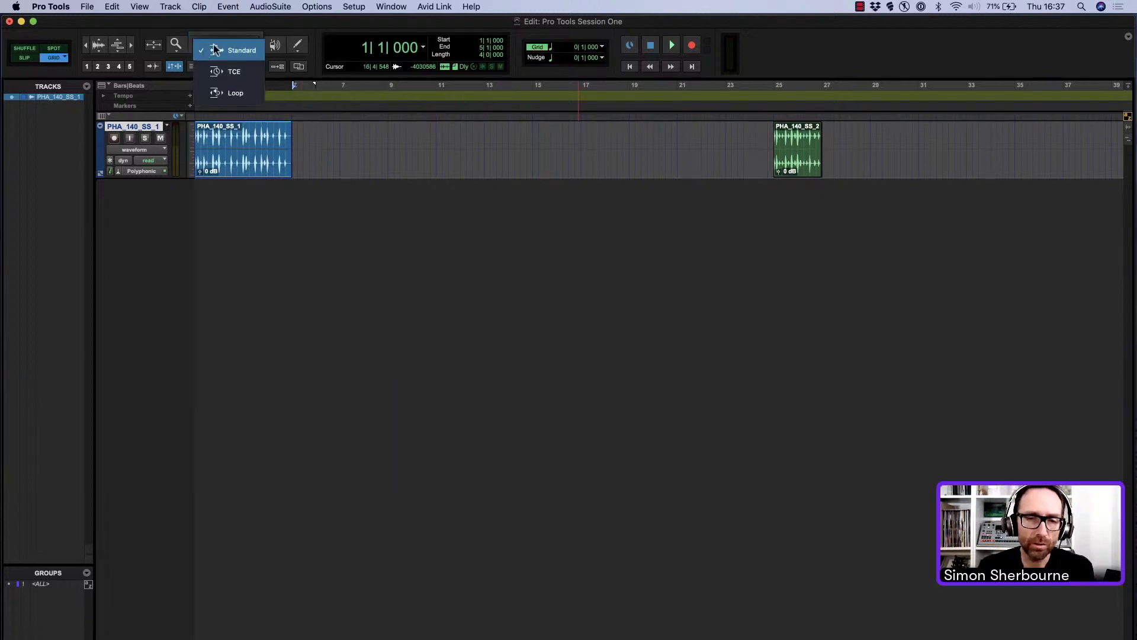
left_click(258, 100)
left_click(237, 33)
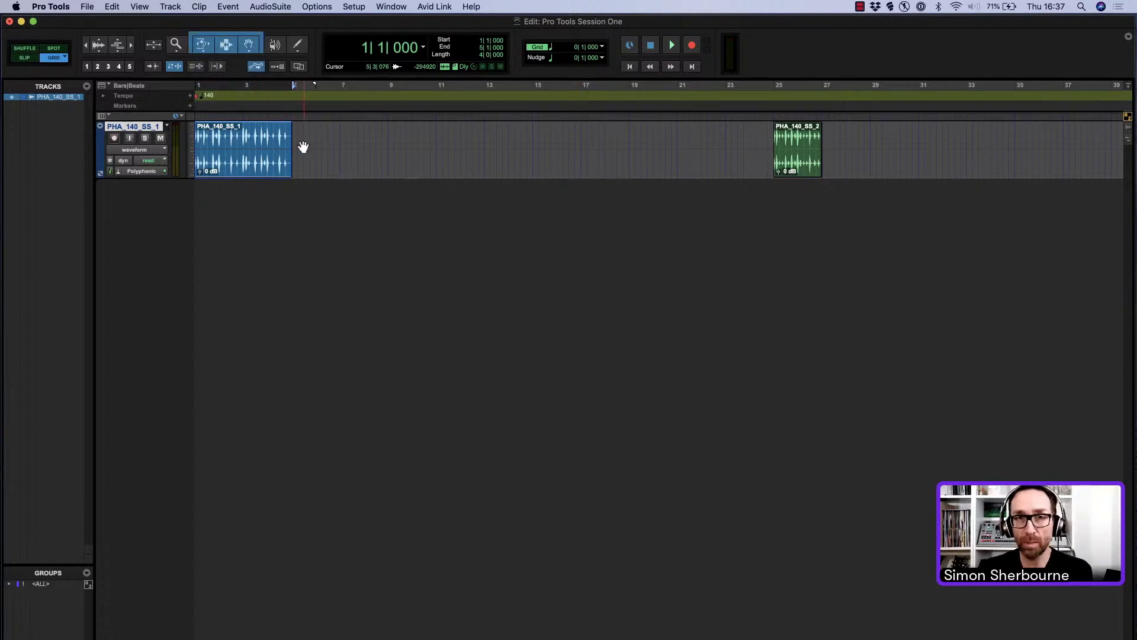
left_click_drag(291, 147, 581, 161)
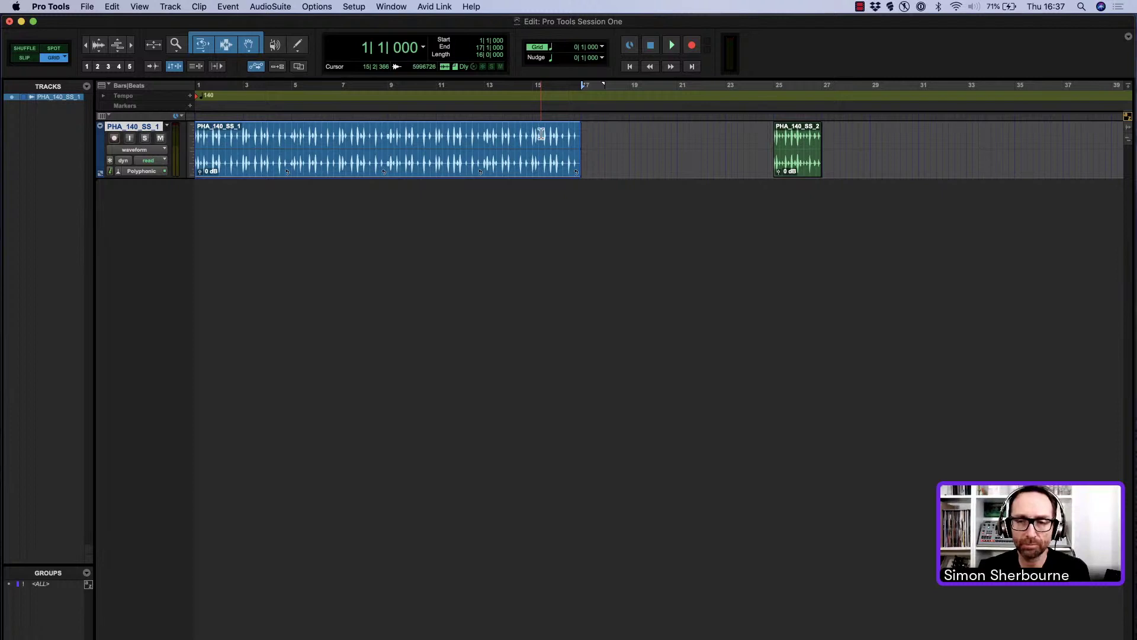
- Move the PHA_140_SS_2 clip to start at 17|1|000 and loop it out to 33|1|000
left_click_drag(789, 156, 960, 143)
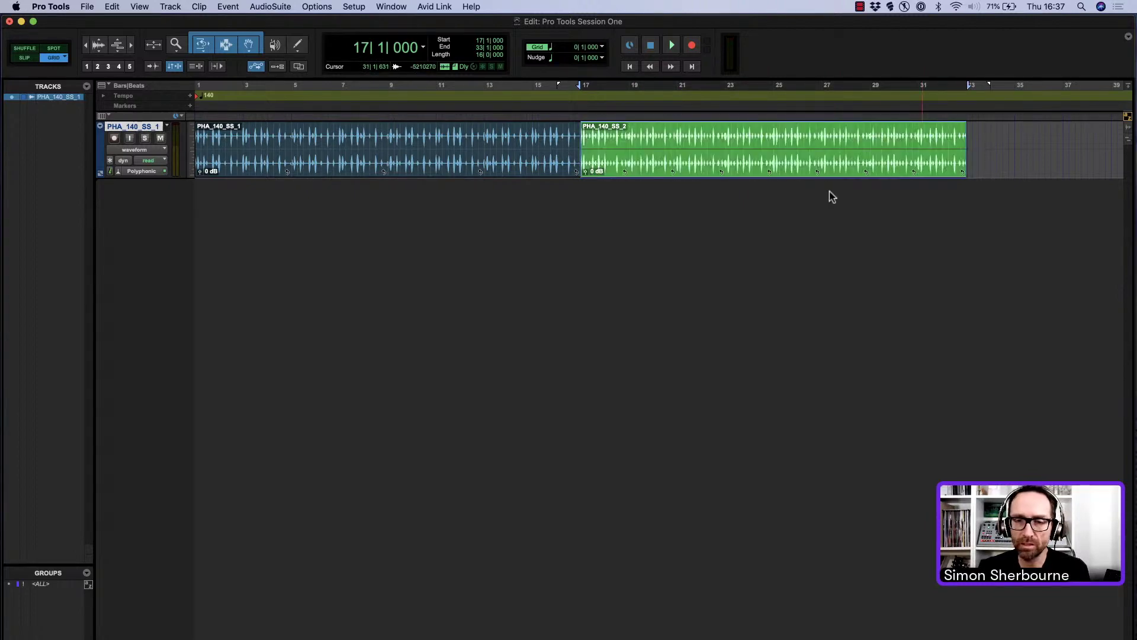
left_click(997, 136)
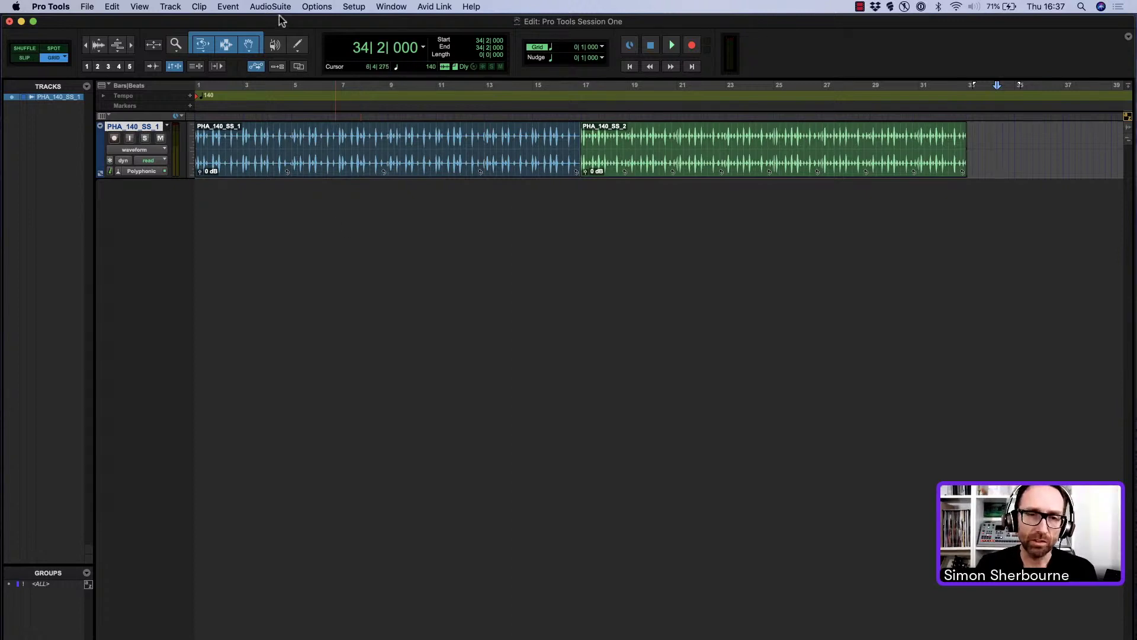
- Create one new mono audio track in samples named Guitar
left_click(172, 6)
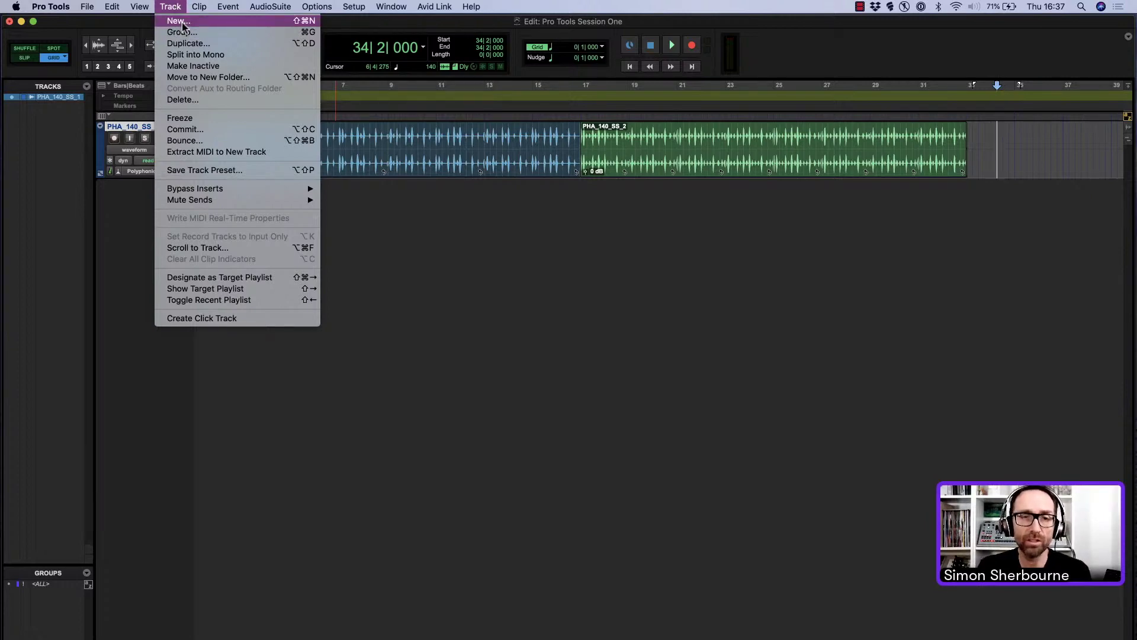
left_click(188, 26)
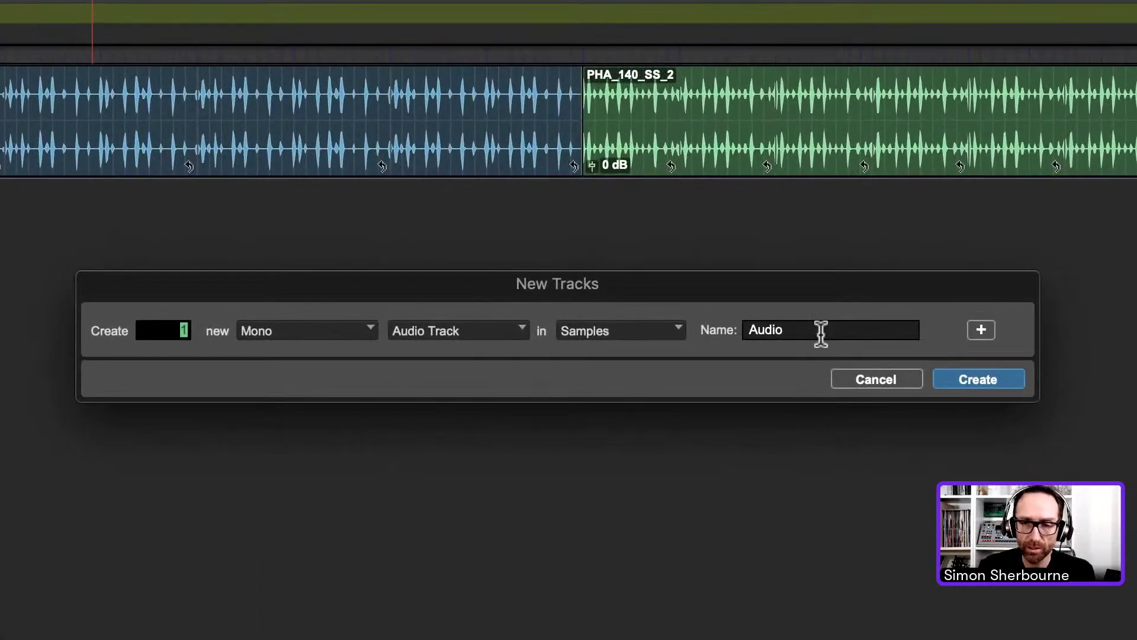
double_click(774, 301)
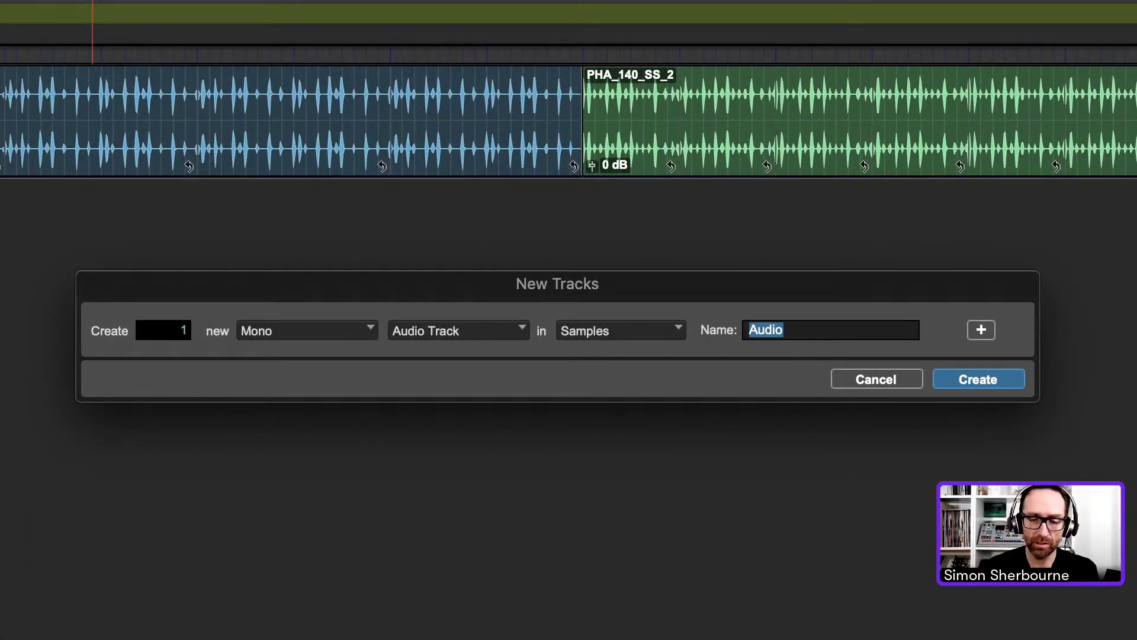
type("Guitar")
key("Return")
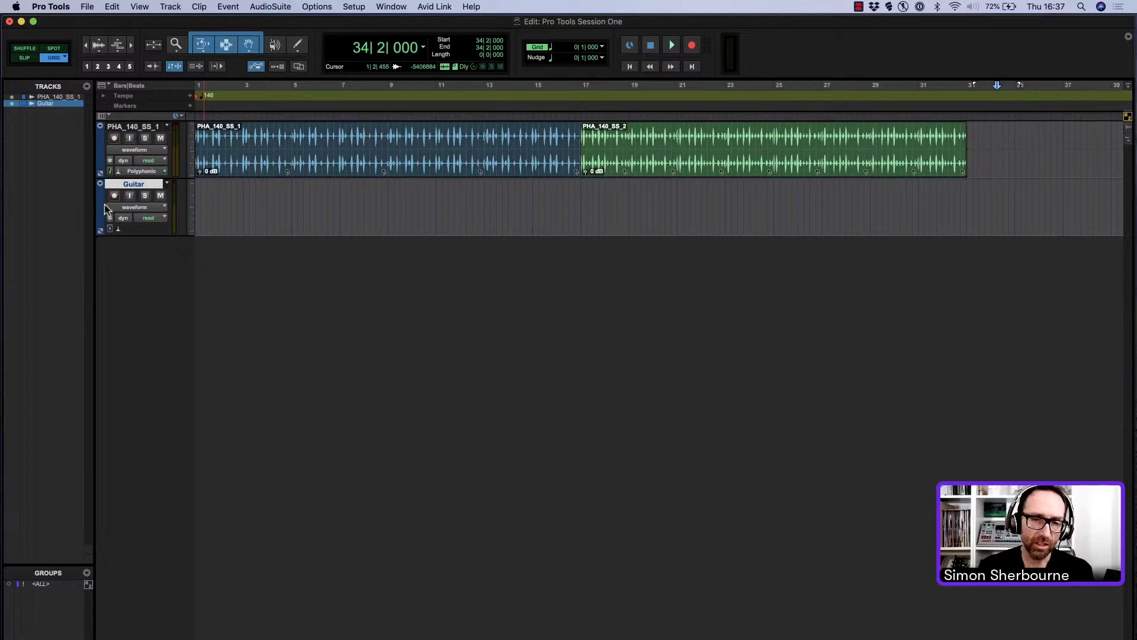
- Color the Guitar track green with the Color Palette and close the palette
double_click(99, 207)
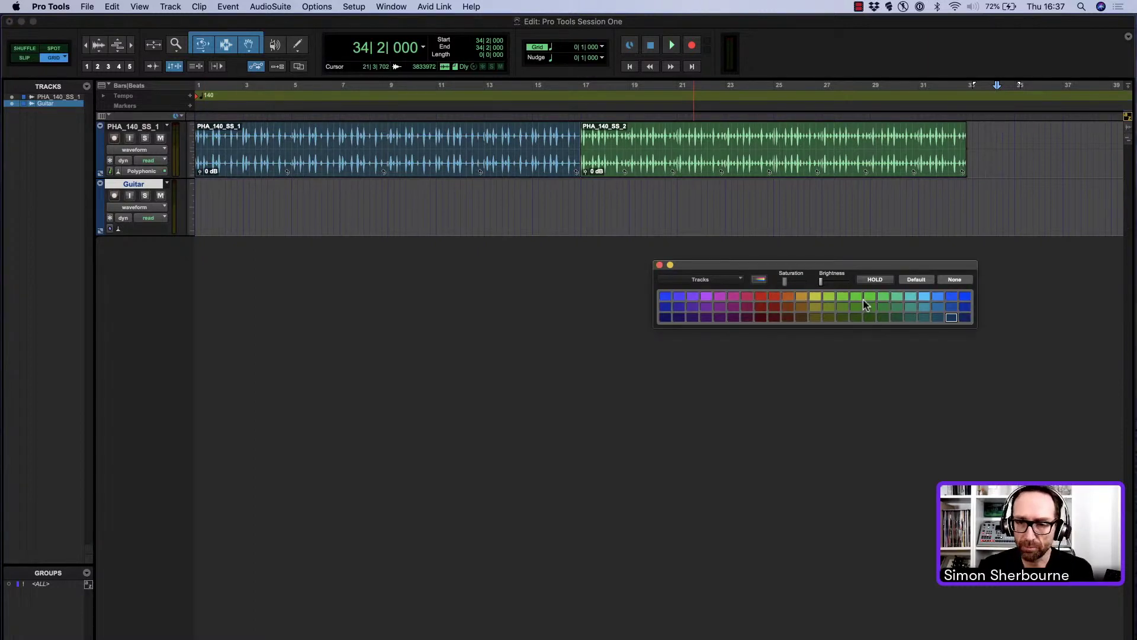
left_click(865, 303)
left_click(843, 306)
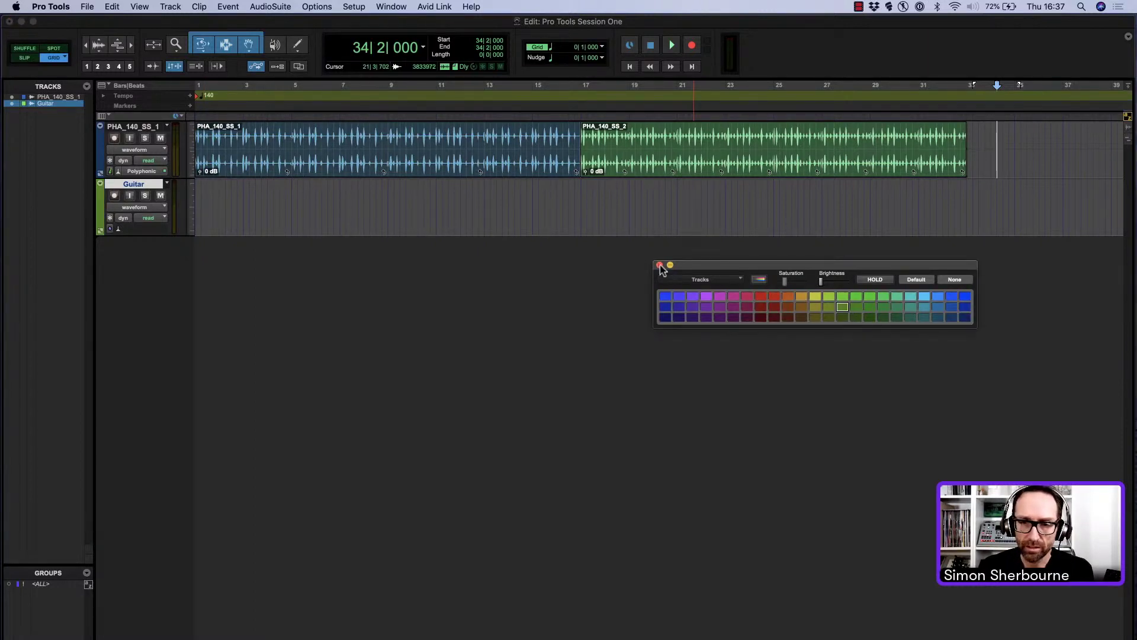
left_click(659, 265)
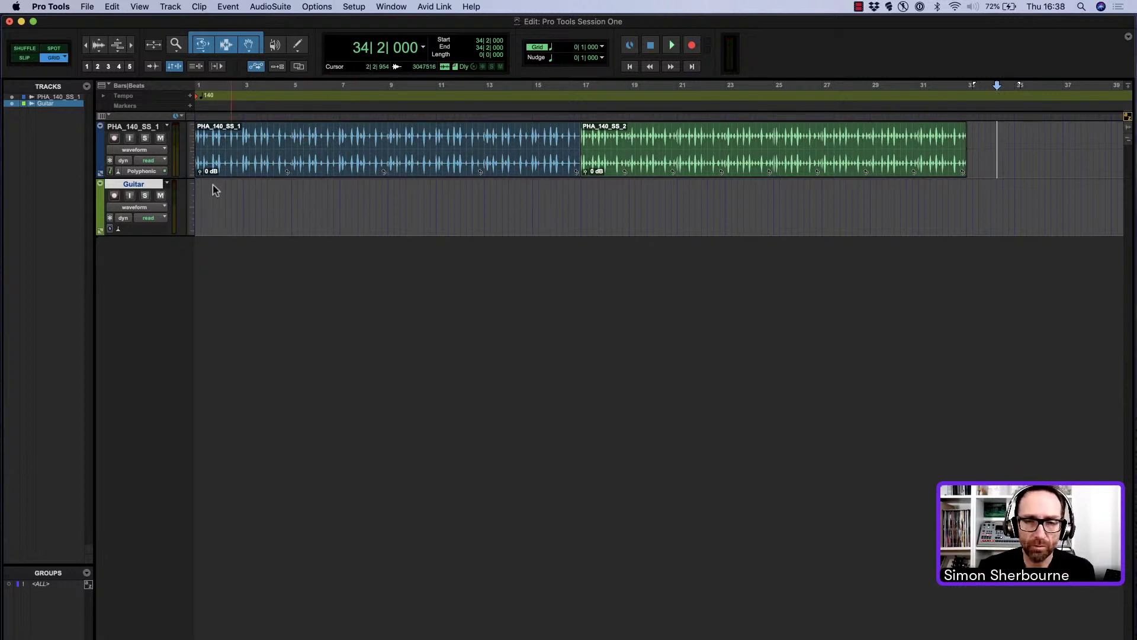
- Rename the mono sub-path Input 1 to Guitar in the I/O Setup and apply the change
left_click(353, 7)
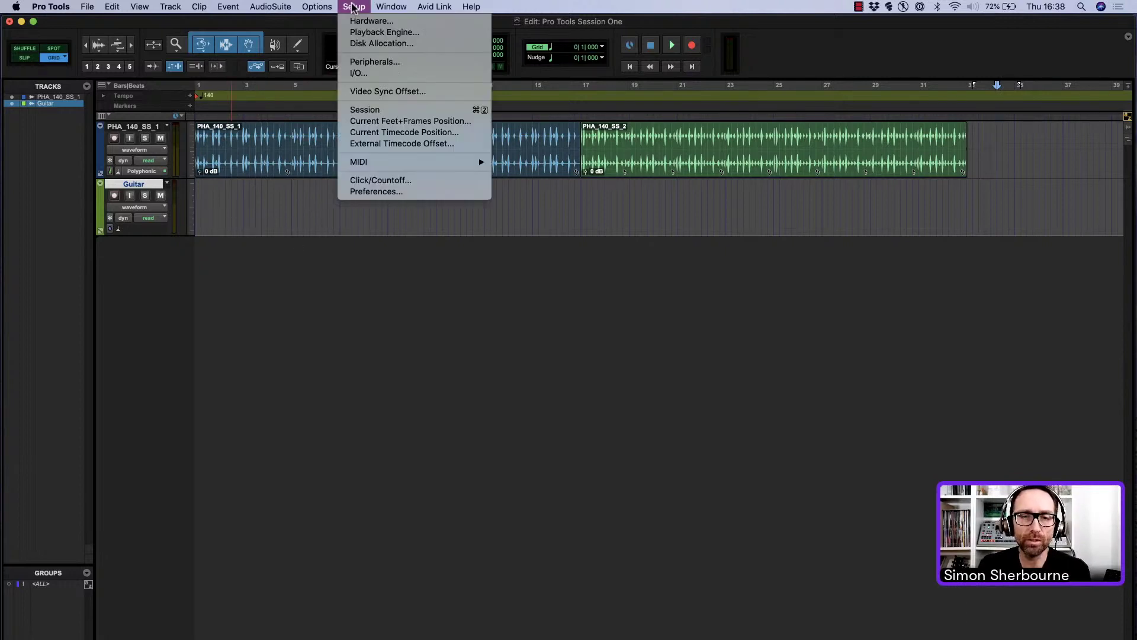
left_click(372, 72)
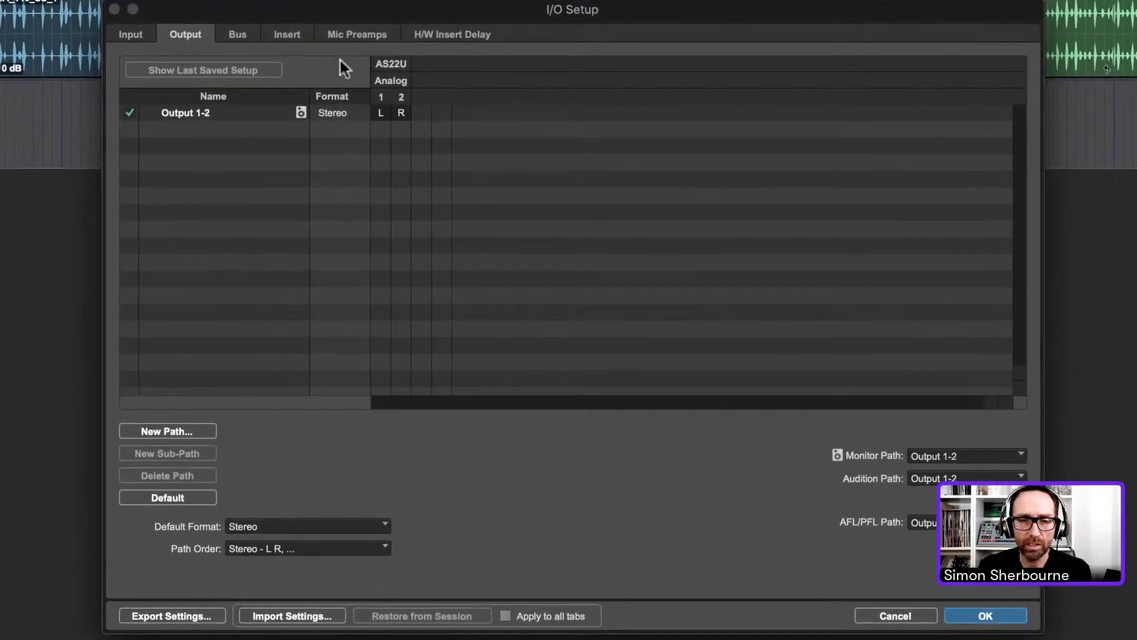
left_click(153, 33)
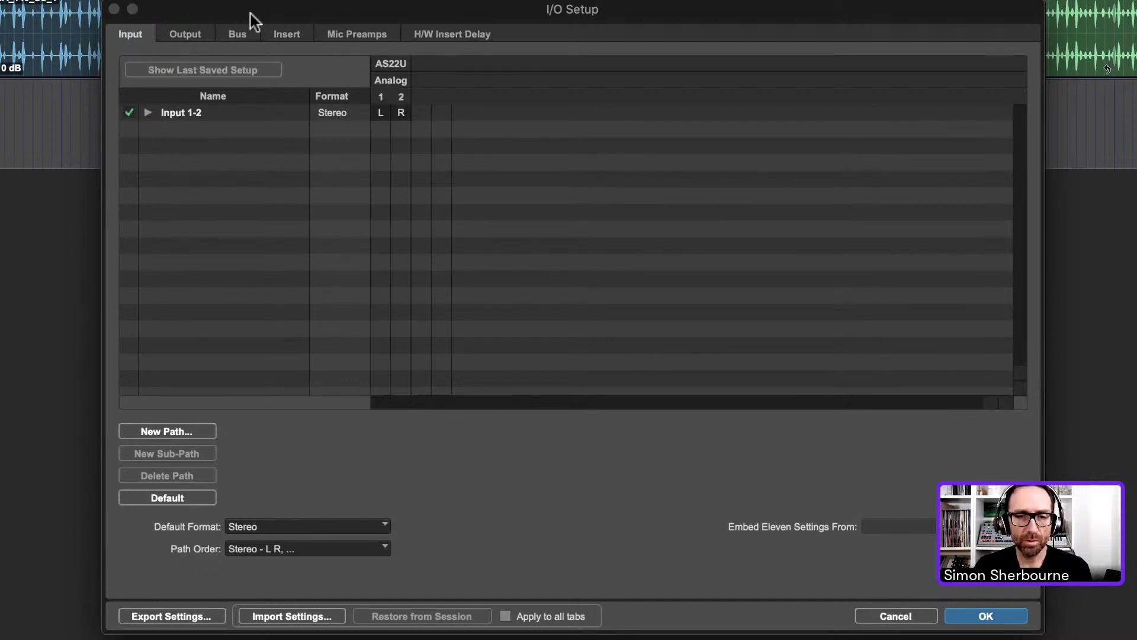
left_click(148, 112)
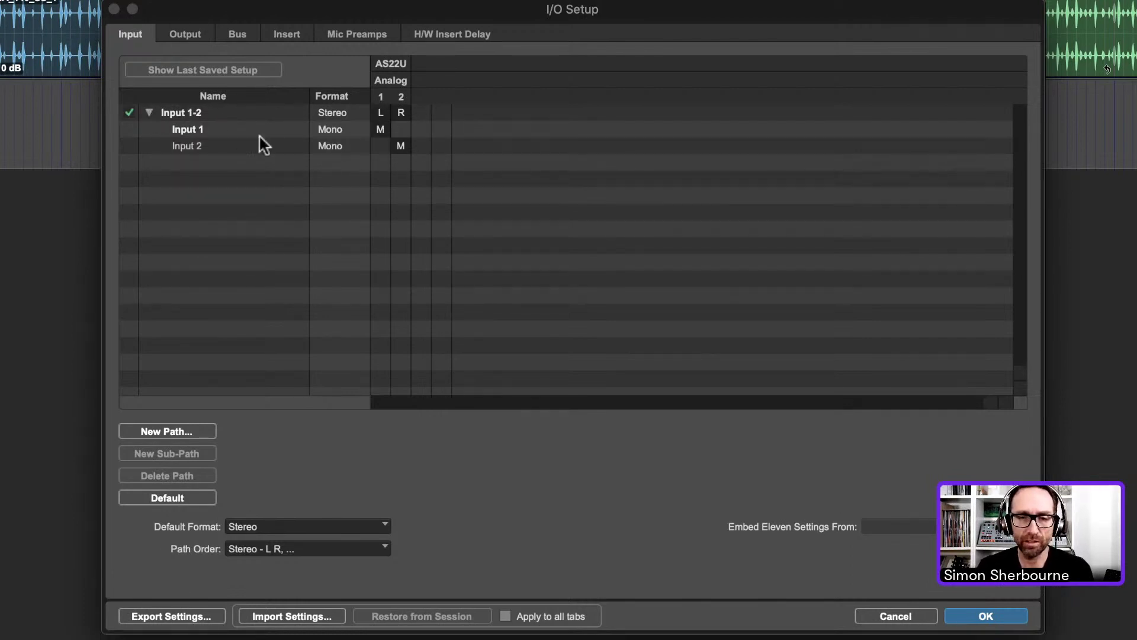
left_click(223, 132)
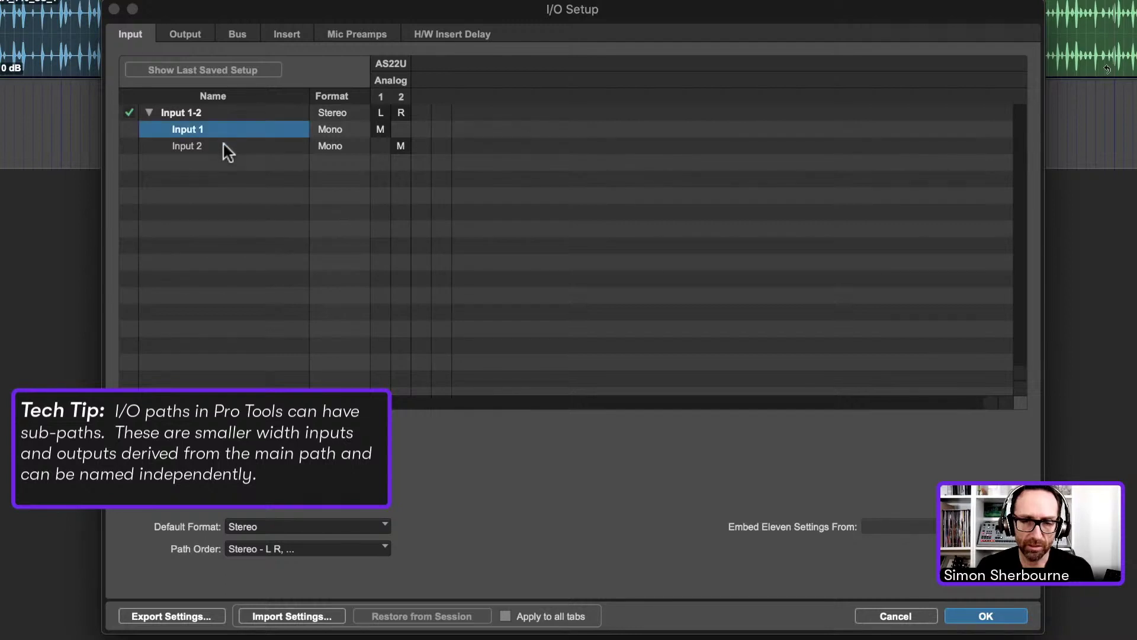
left_click(223, 145)
double_click(204, 130)
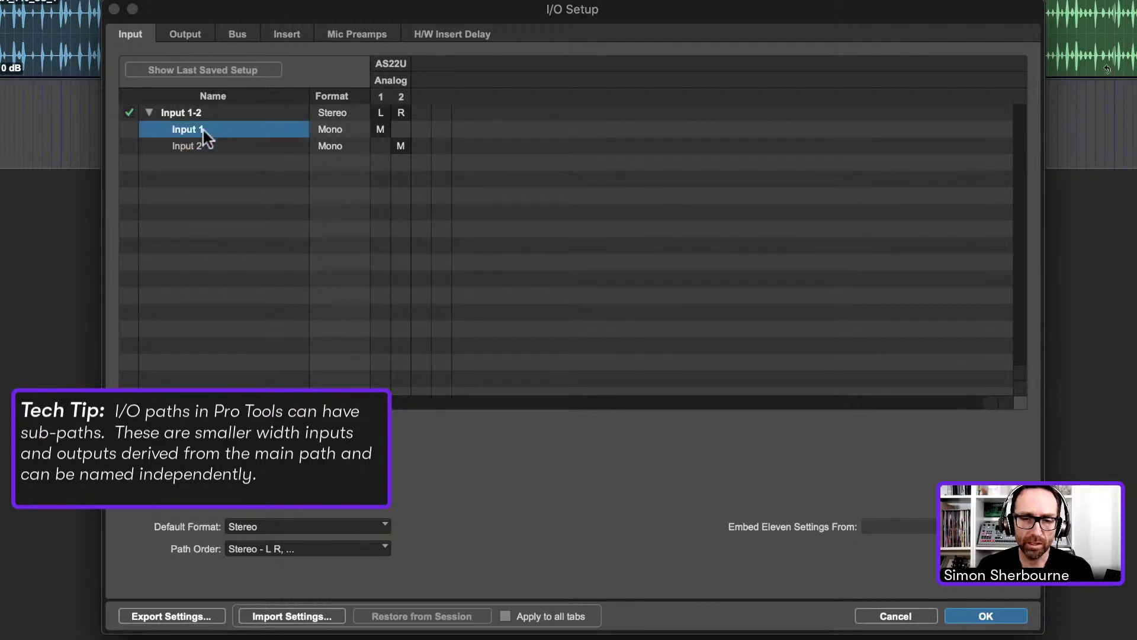
type("Guitar")
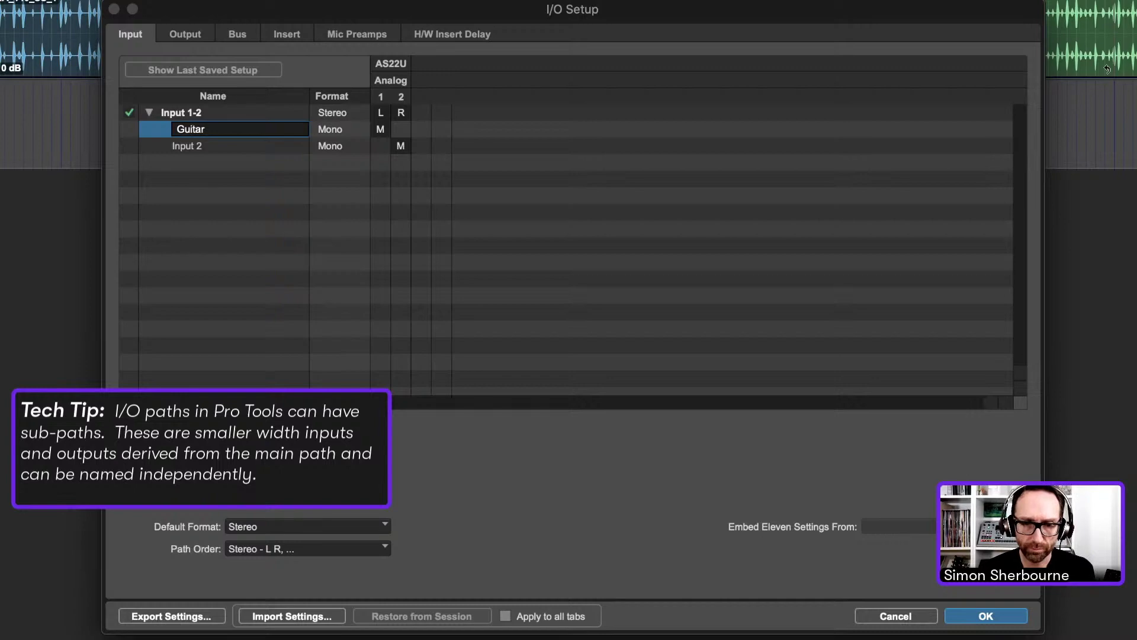
key("Return")
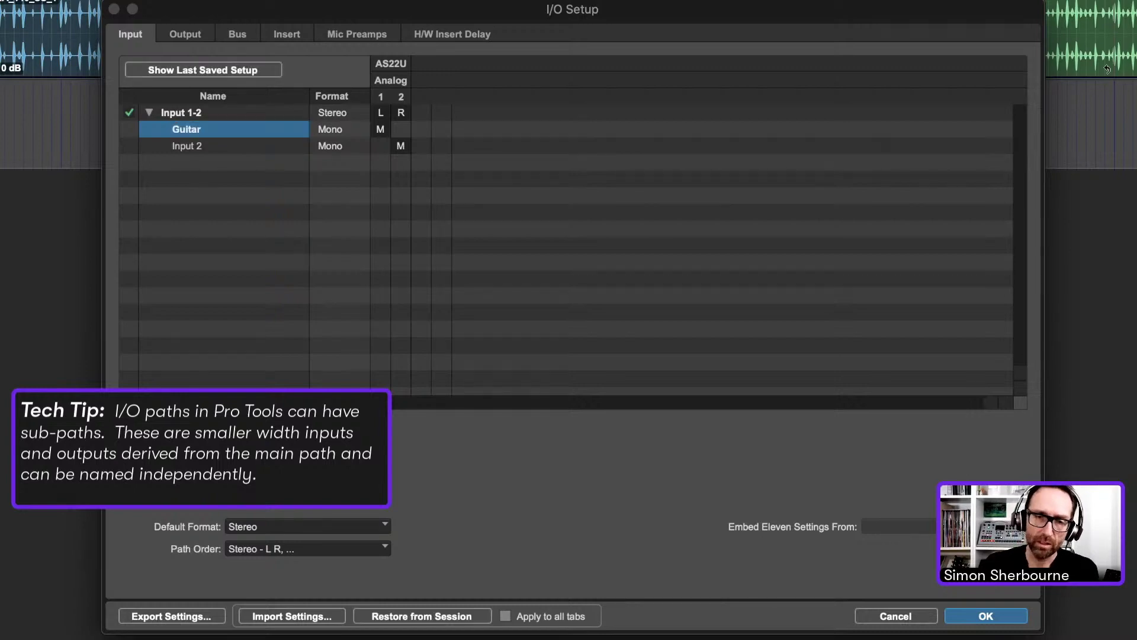
left_click(1000, 620)
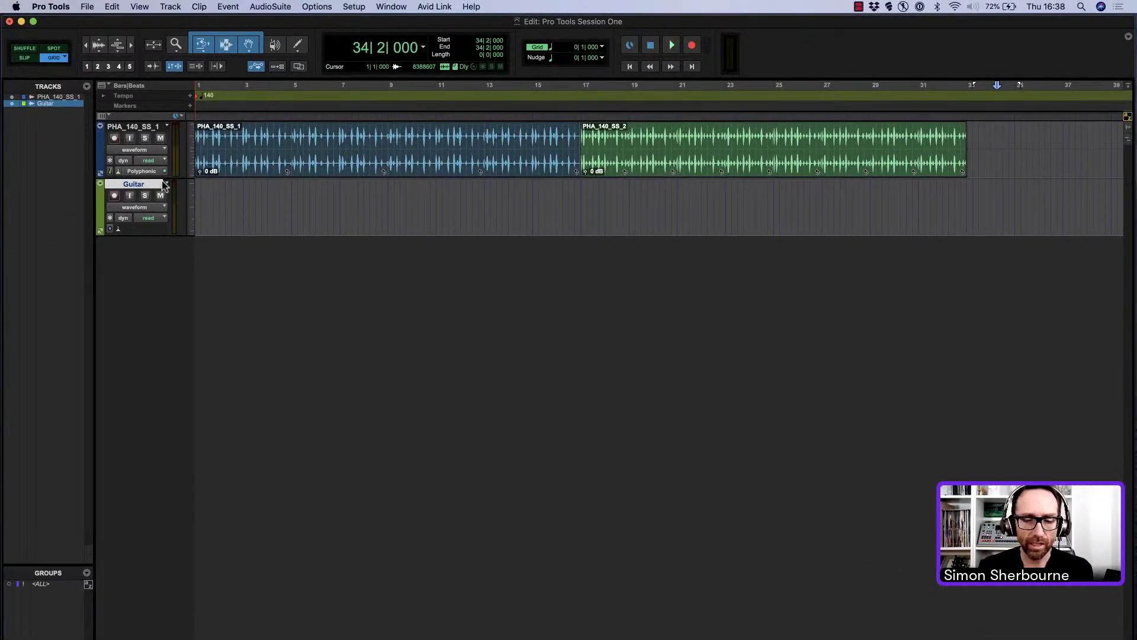
- Check the Guitar track's input in the Mix window and show the Inserts A-E and I/O columns in the Edit window
key("super+equal")
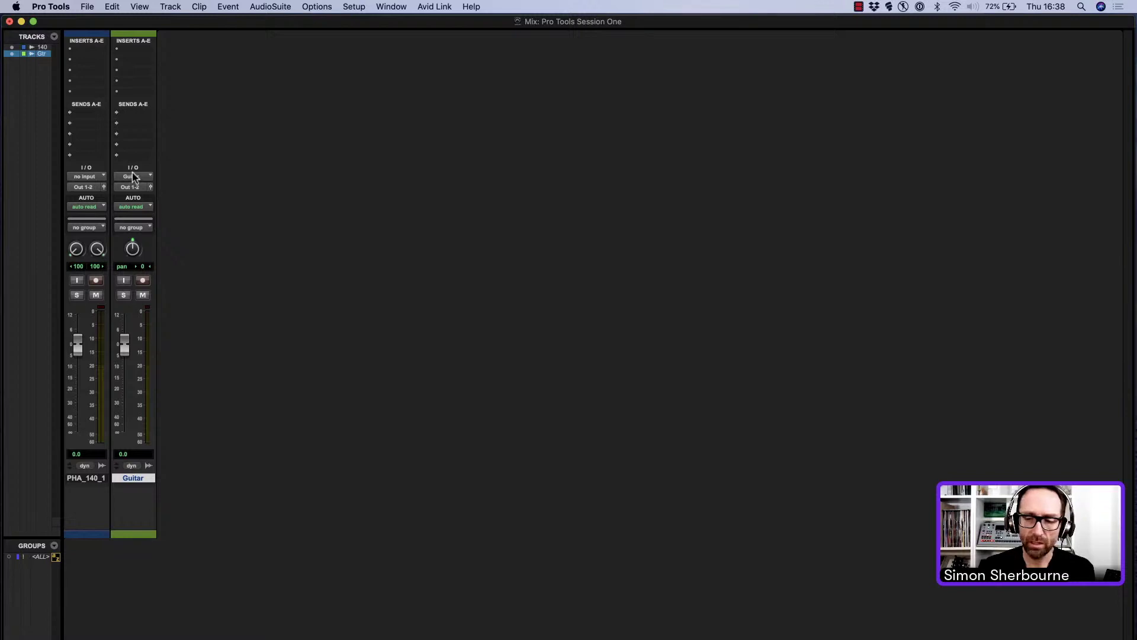
key("super+equal")
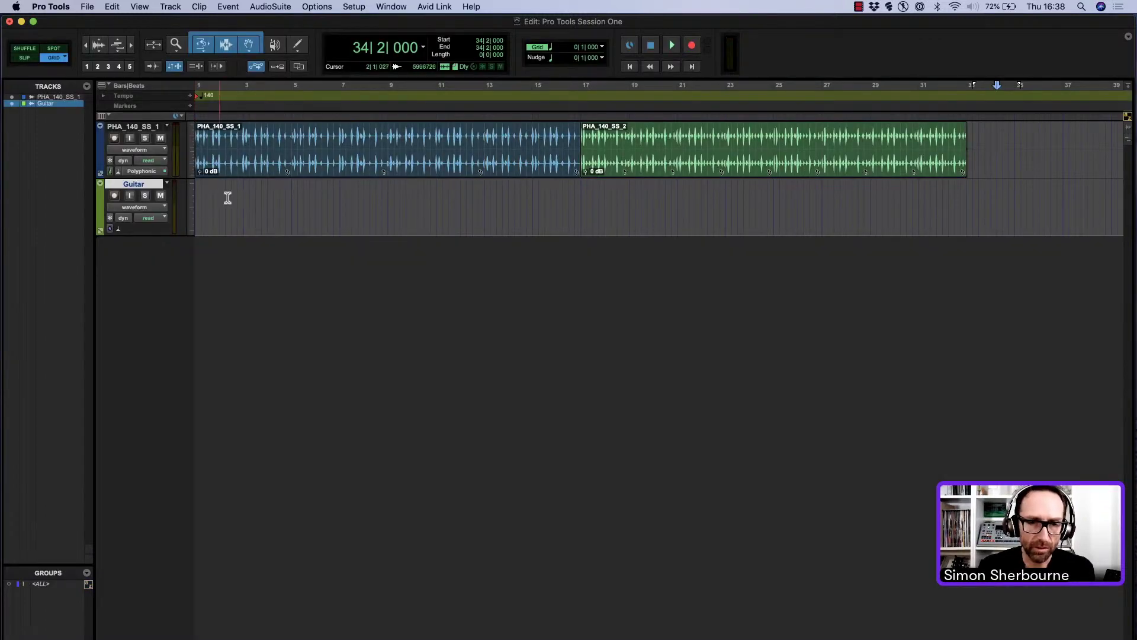
left_click(102, 116)
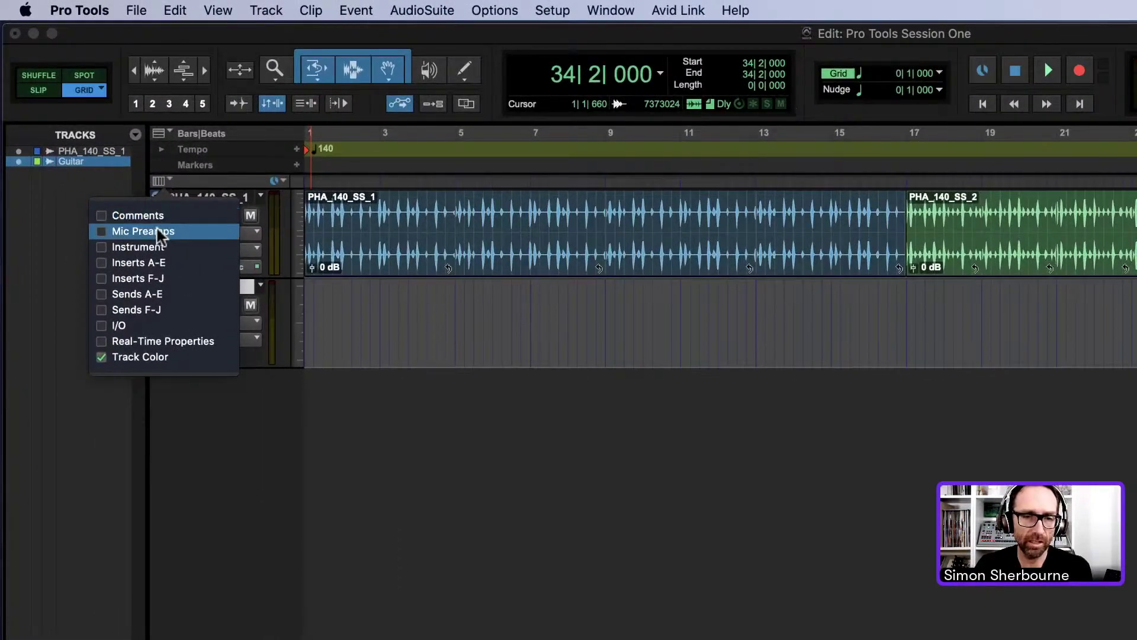
left_click(104, 263)
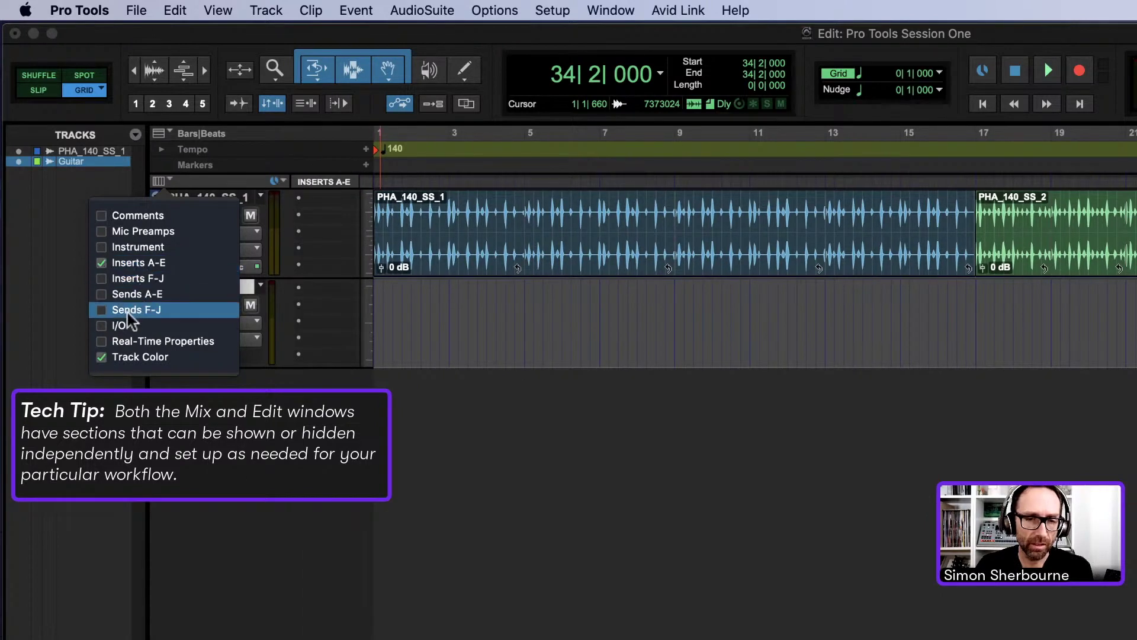
left_click(105, 327)
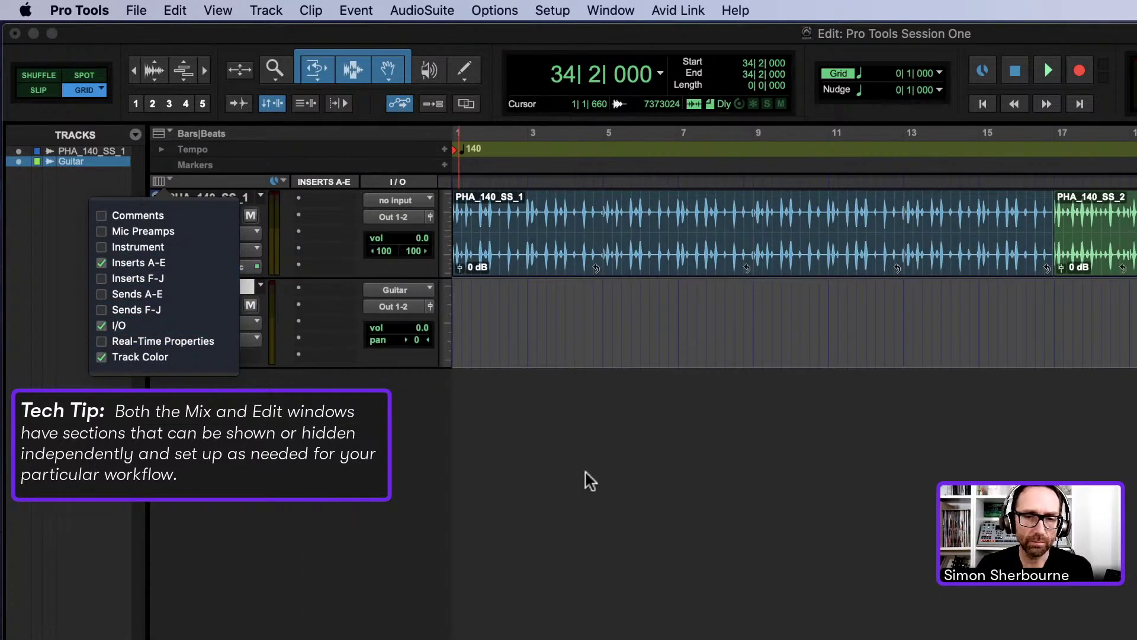
left_click(568, 451)
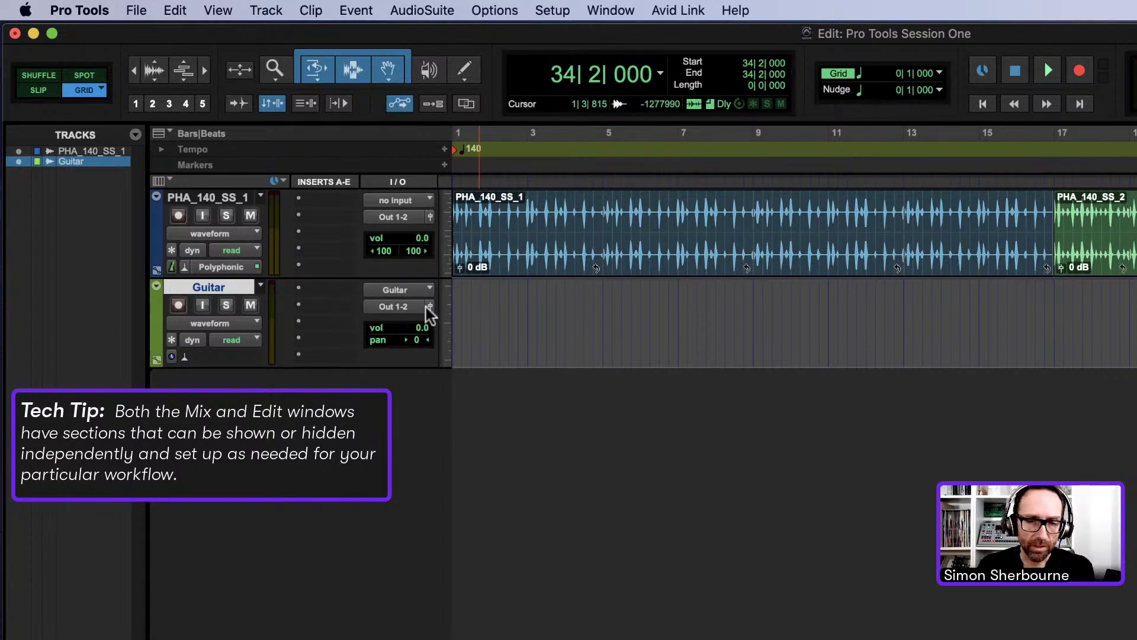
- Choose Guitar (Mono) from the interface inputs as the Guitar track's input
left_click(409, 289)
mouse_move(407, 290)
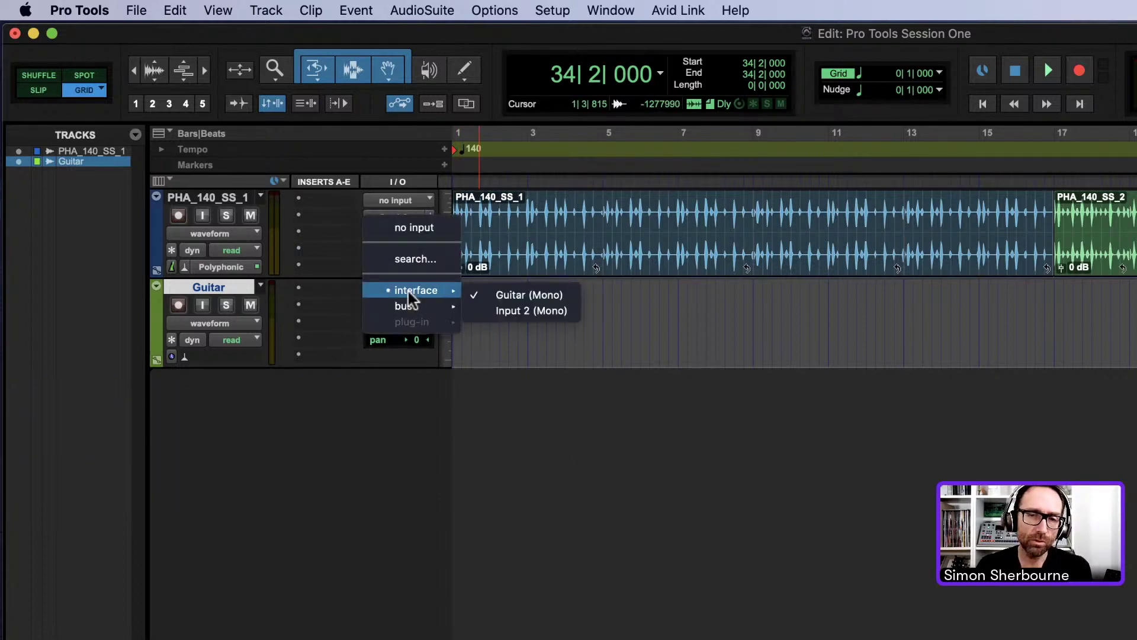
left_click(536, 294)
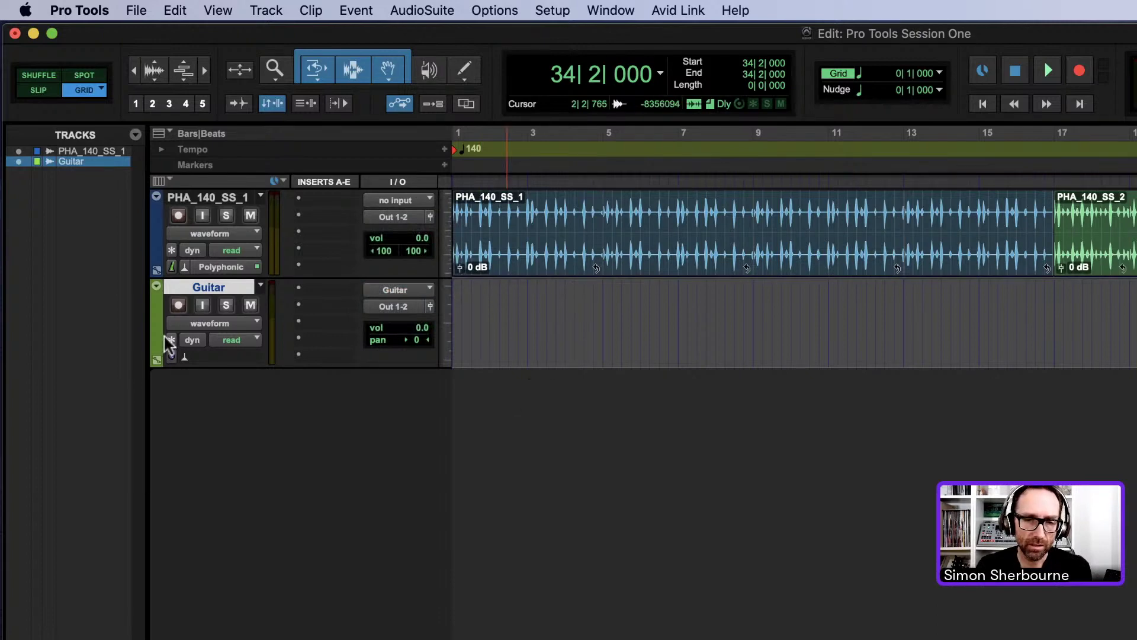
- Record-enable the Guitar track and stop the session playback
left_click(178, 305)
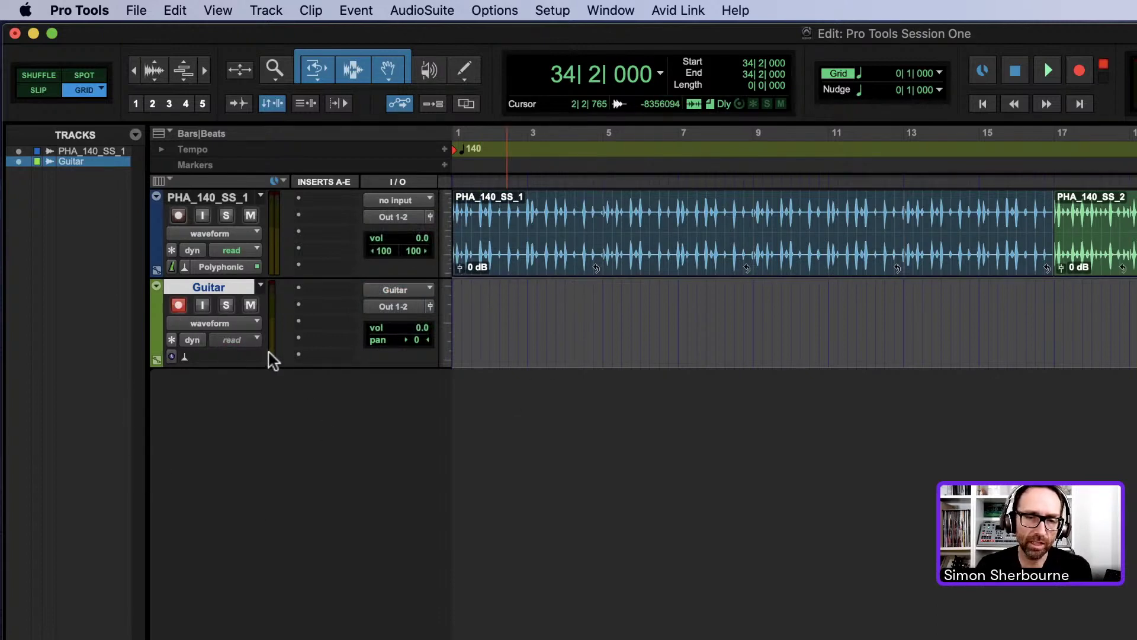
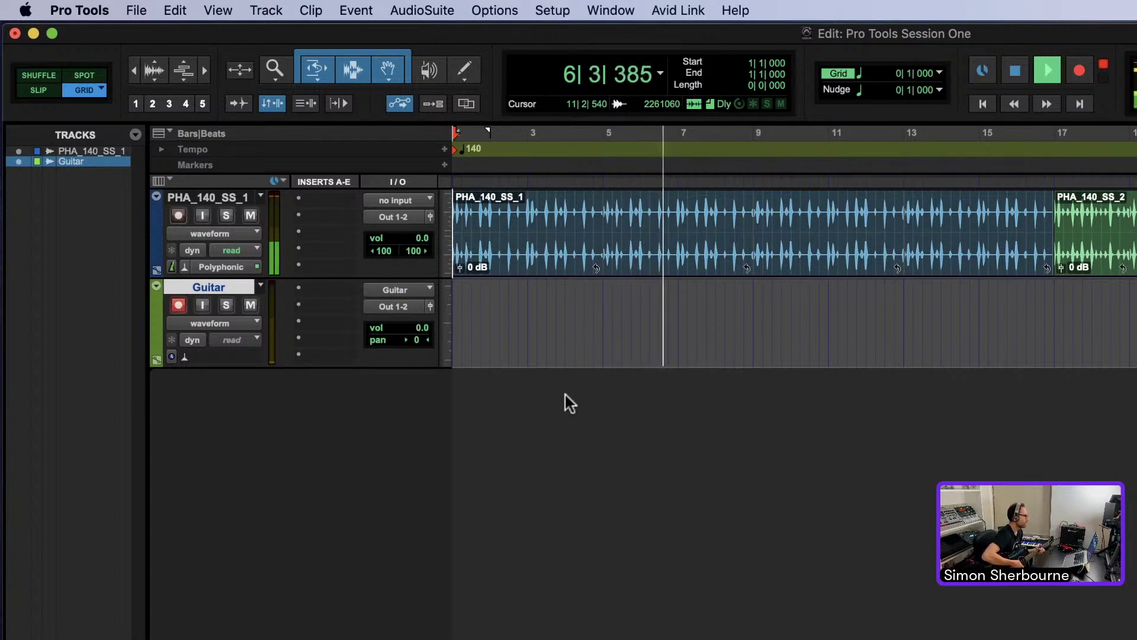
key("space")
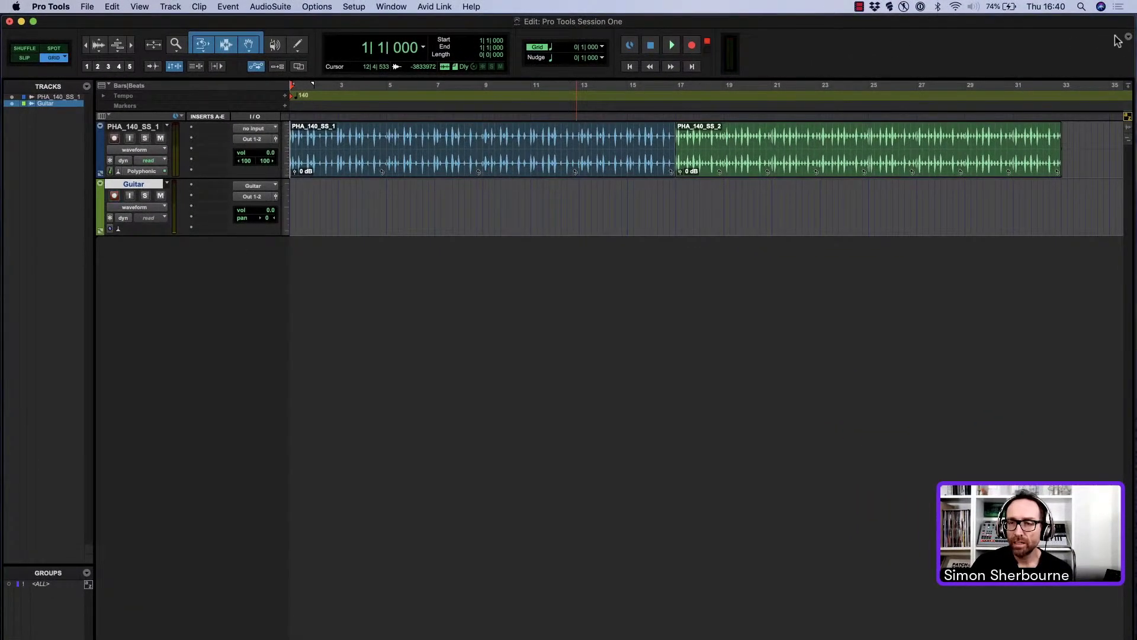
- Show the MIDI Controls in the Edit window toolbar with the two-bar Count Off enabled
left_click(1129, 39)
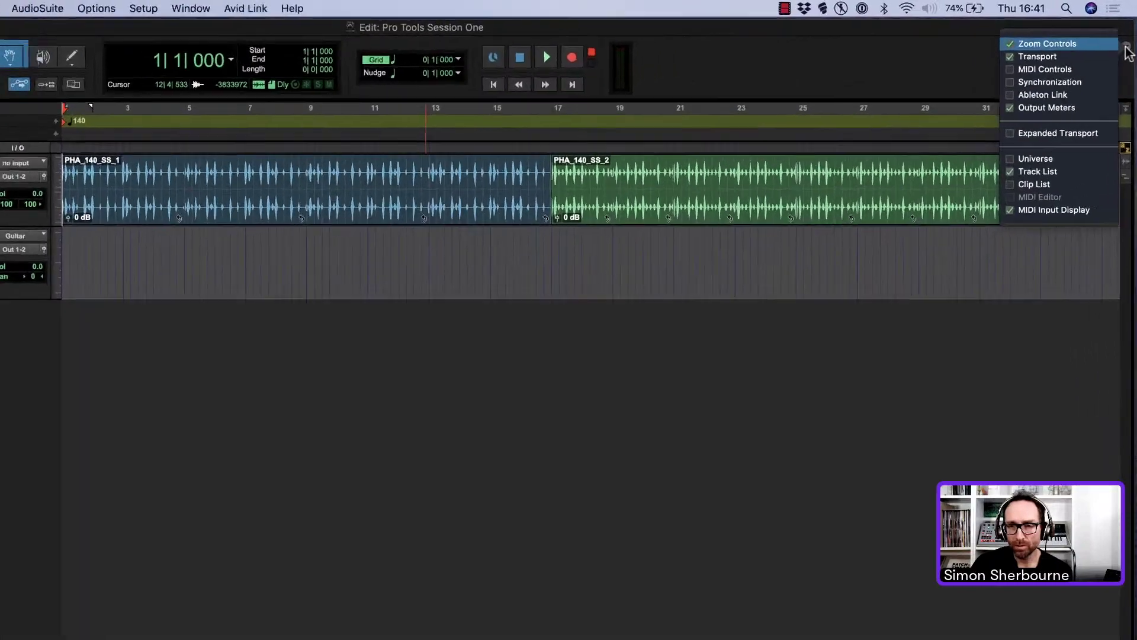
left_click(1112, 52)
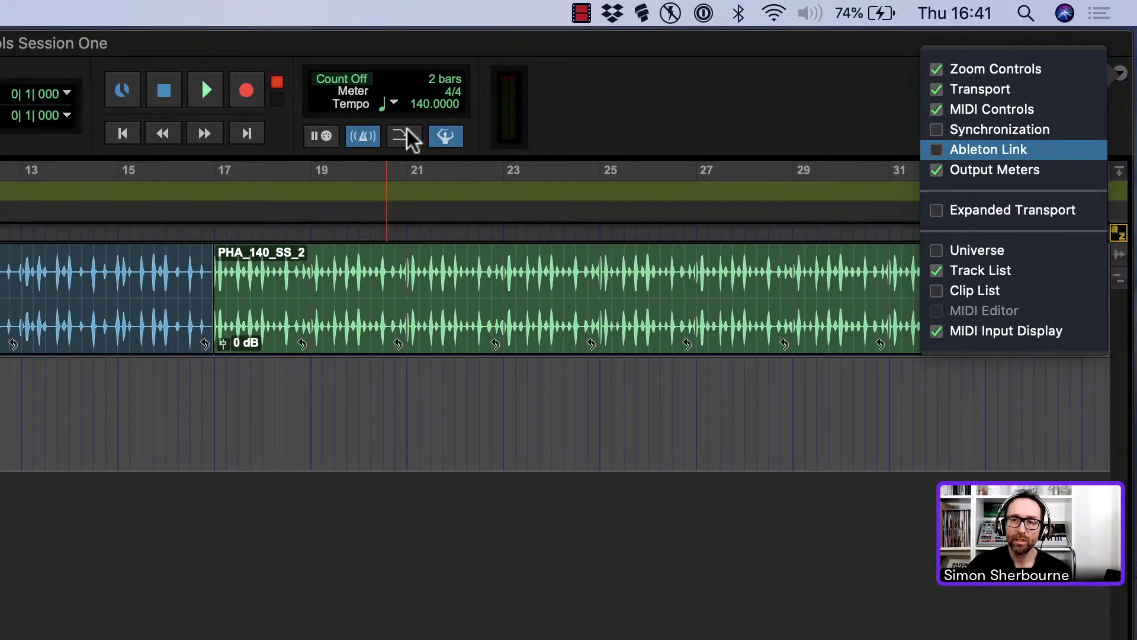
left_click(621, 91)
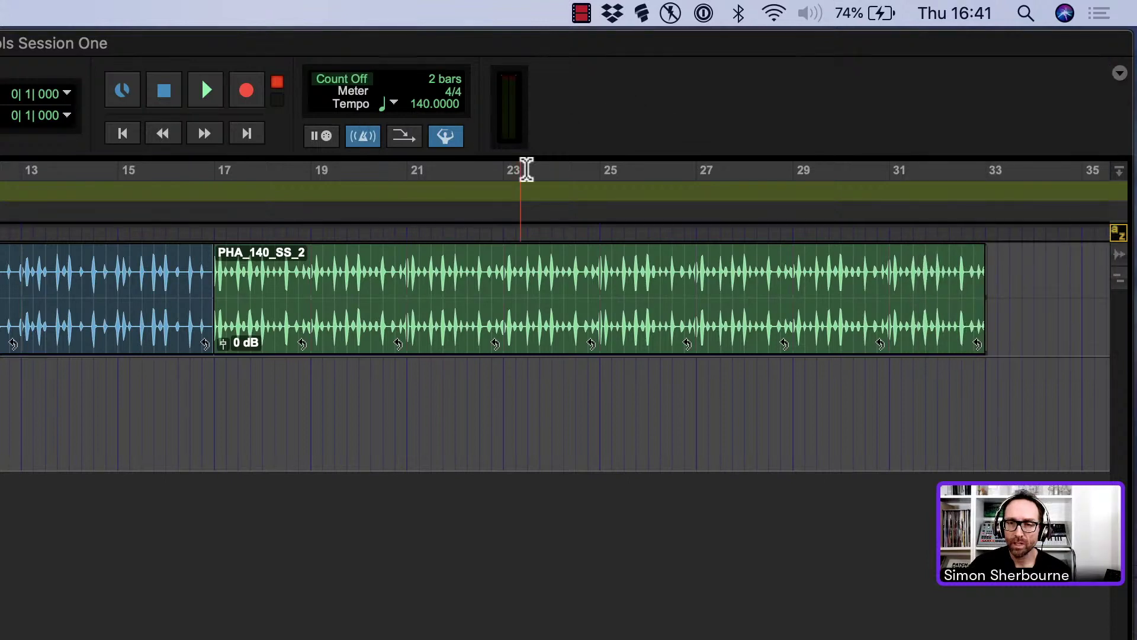
left_click(334, 77)
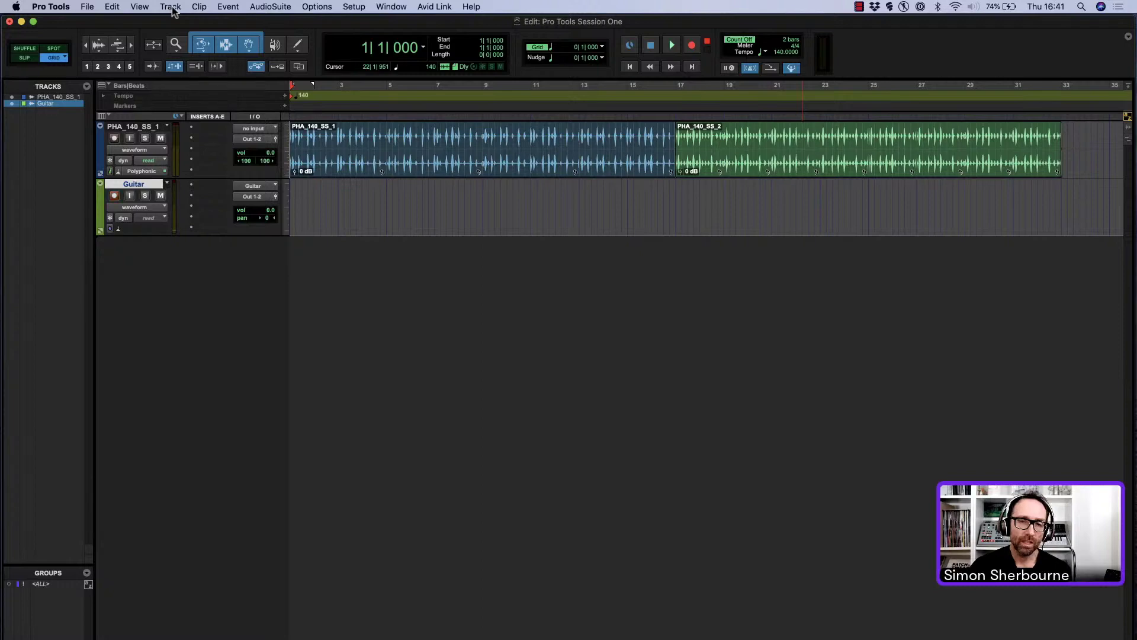
- Create a click track in the session
left_click(170, 6)
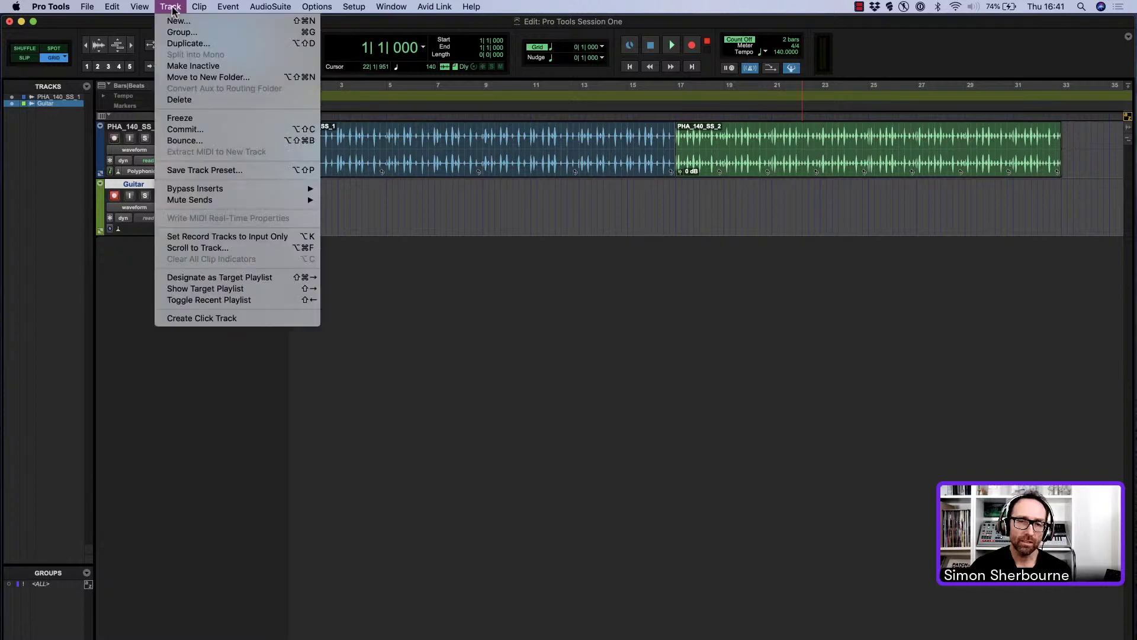
left_click(236, 320)
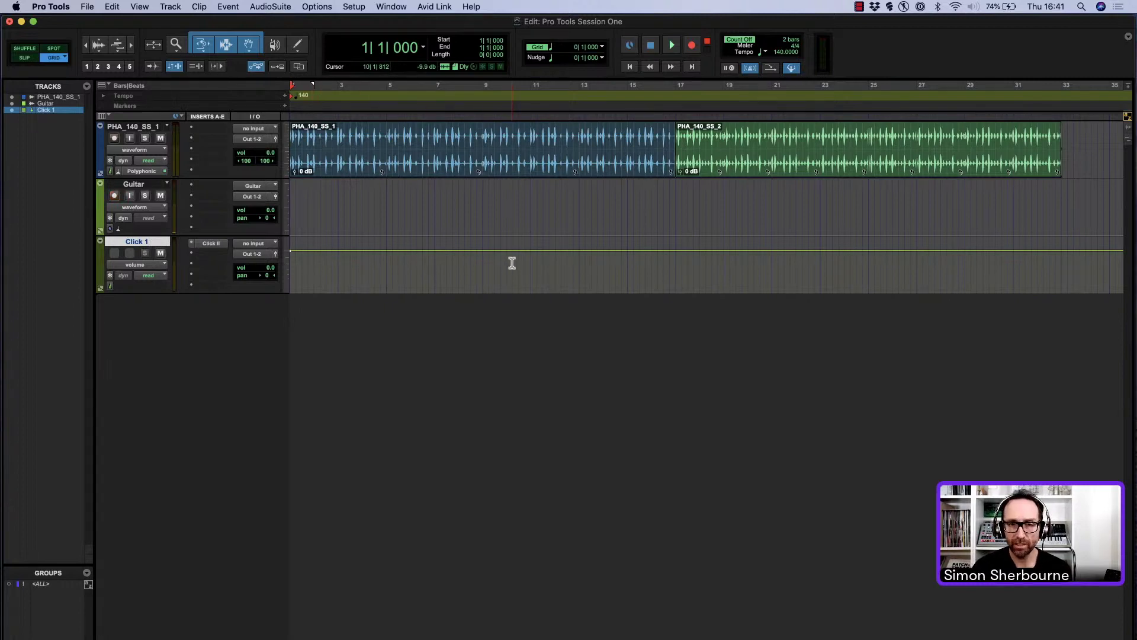
- Set the session tempo to 149 BPM, playing the loops with the click before and after the change
key("space")
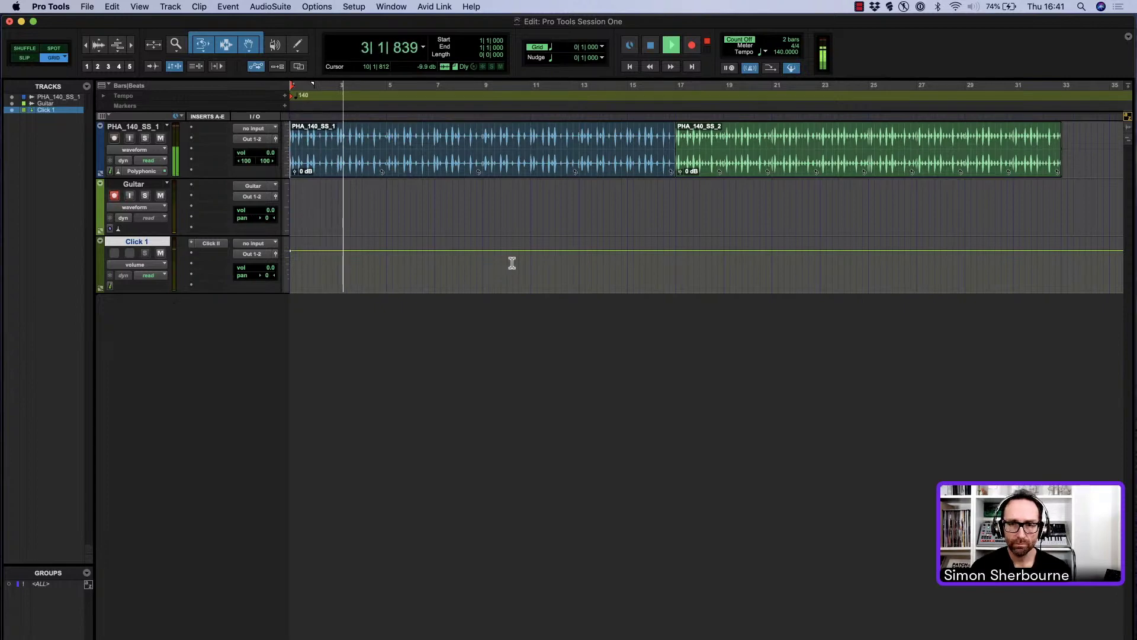
key("space")
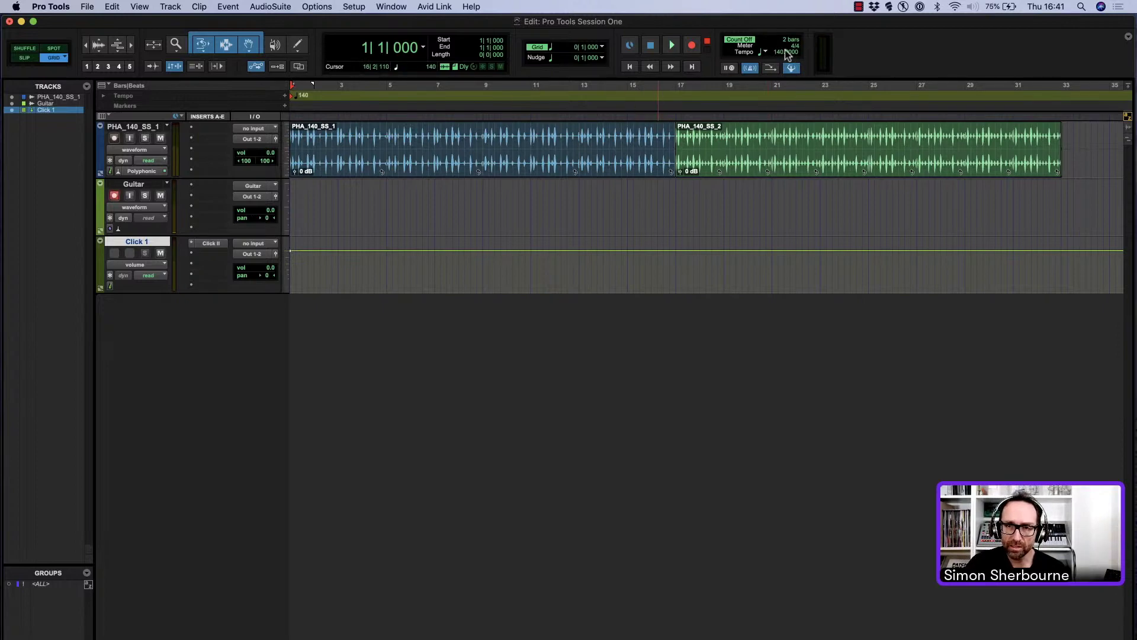
left_click_drag(782, 49, 784, 45)
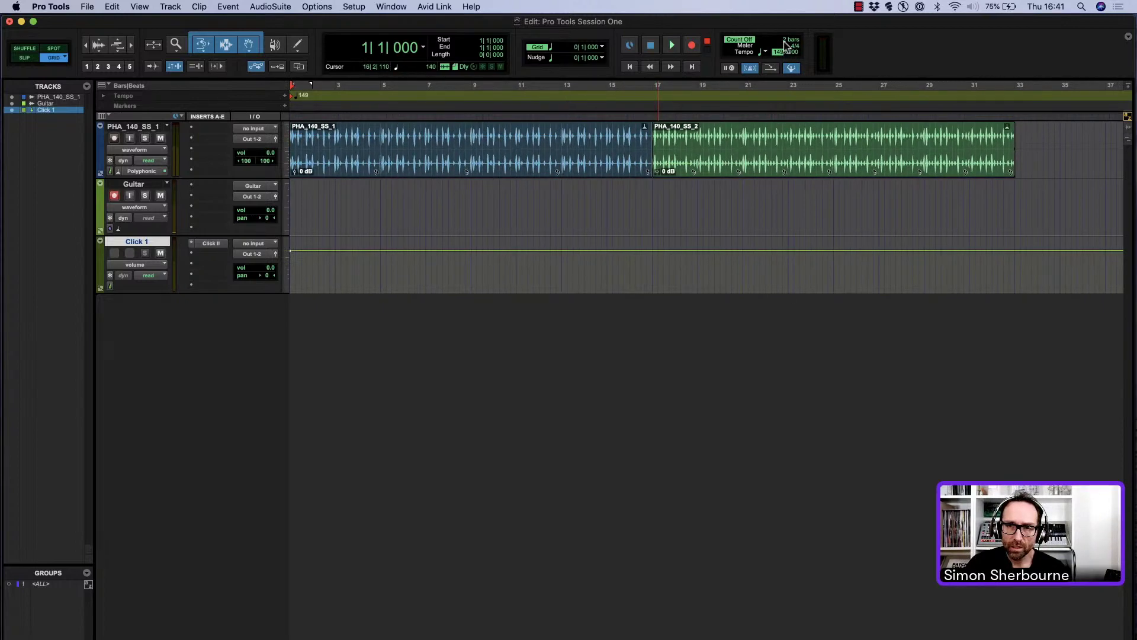
key("space")
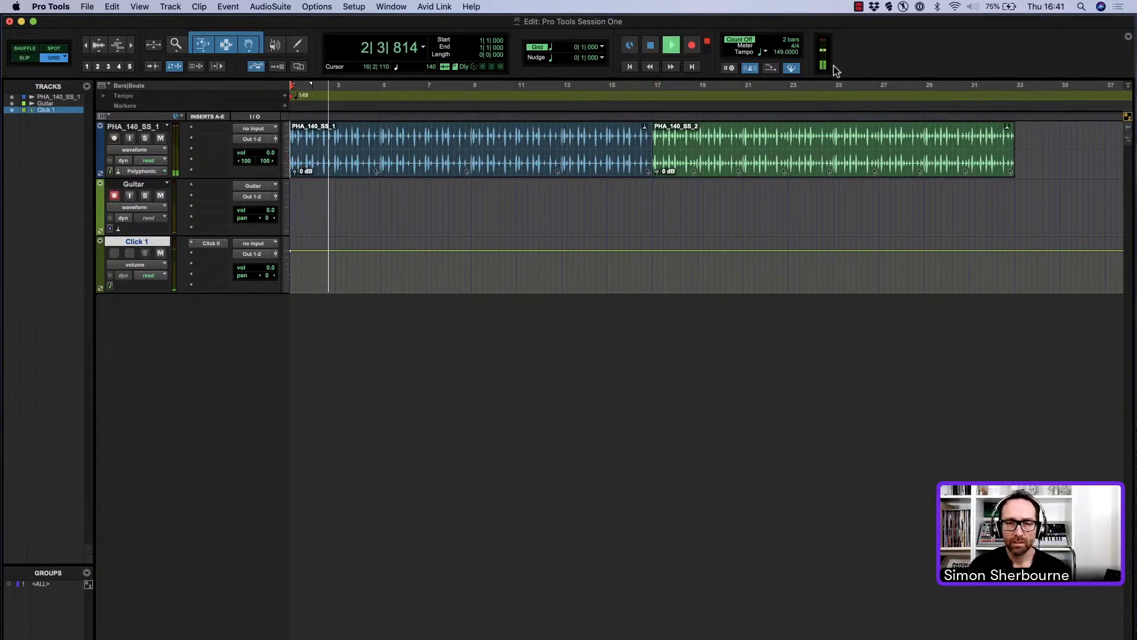
key("space")
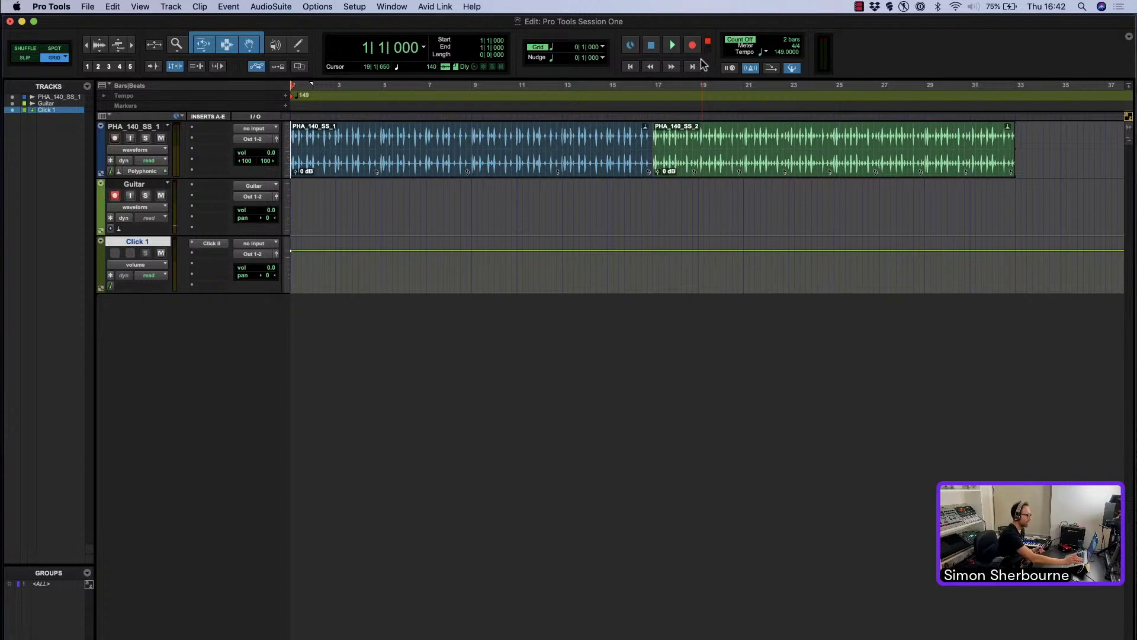
- Record a guitar take on the Guitar track from bar 1 to about bar 26, and play it back
key("super+space")
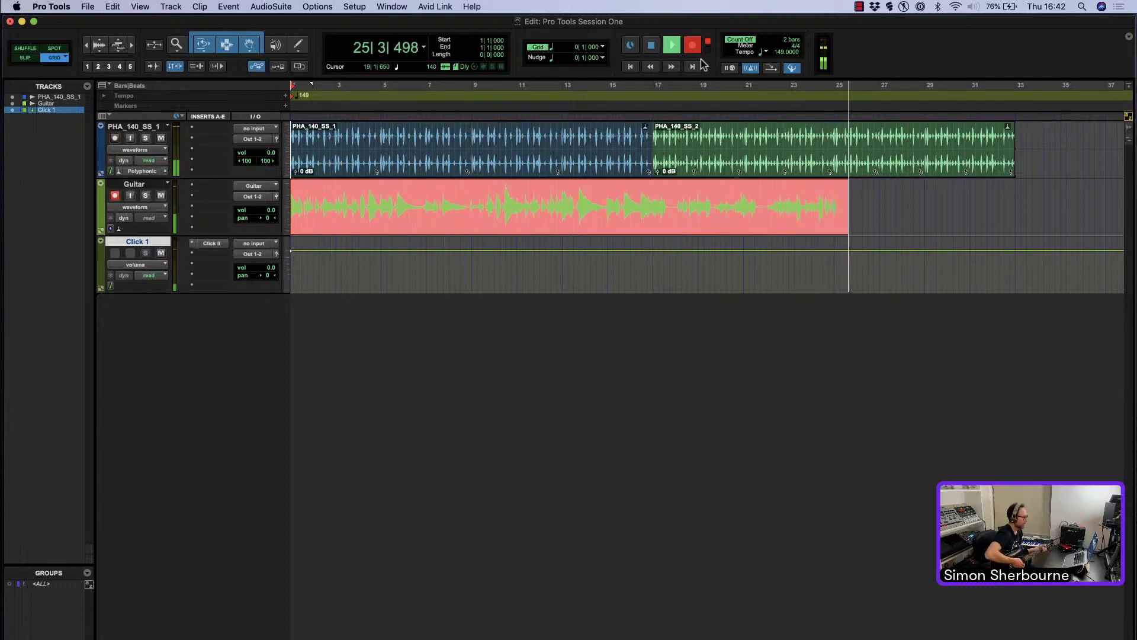
key("space")
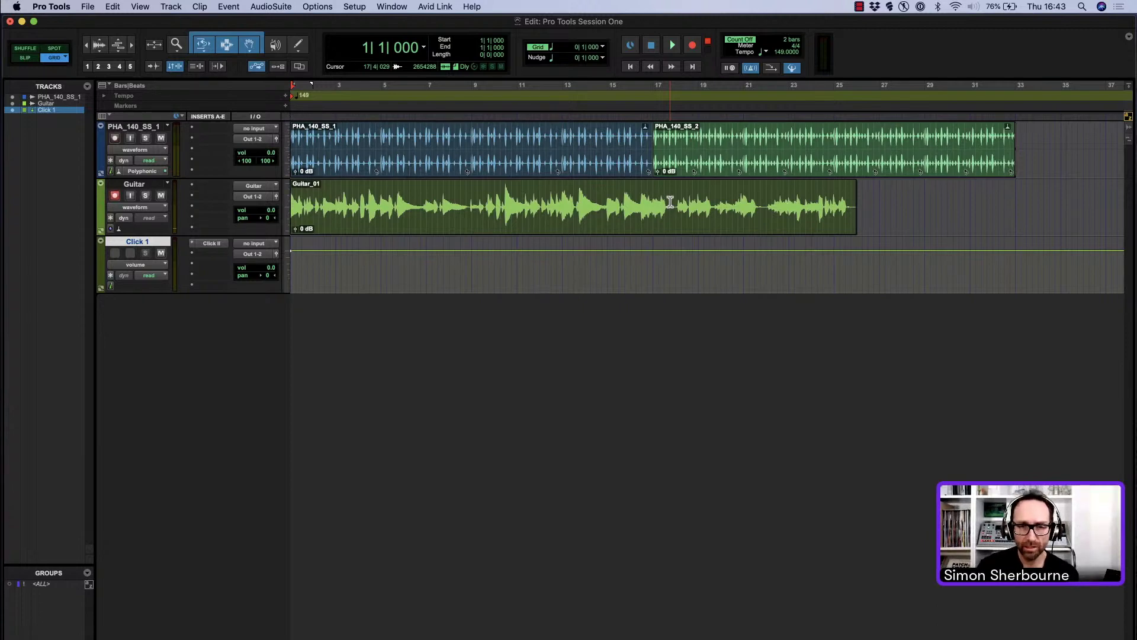
key("space")
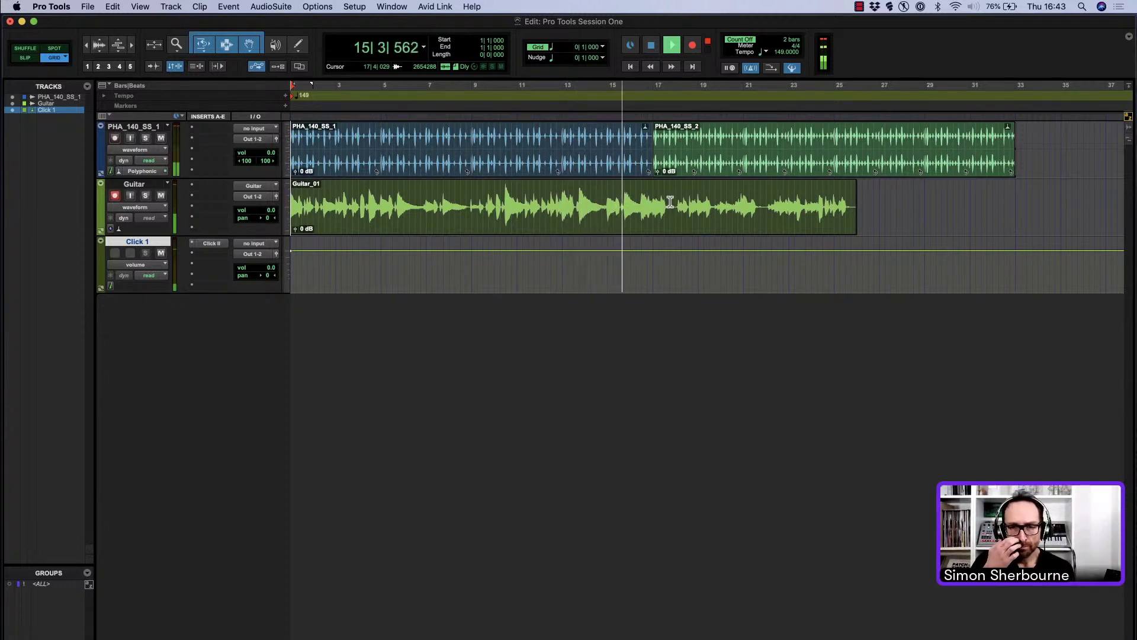
key("space")
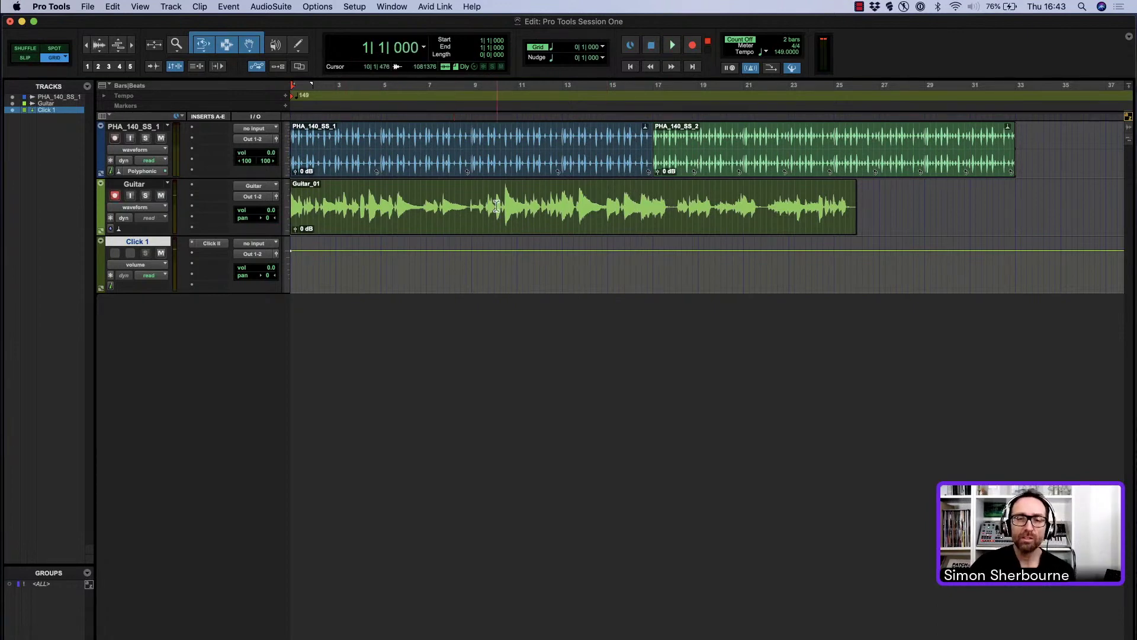
- Place the edit cursor at bar 9 on the Guitar track and show the Expanded Transport
left_click(468, 191)
left_click(474, 204)
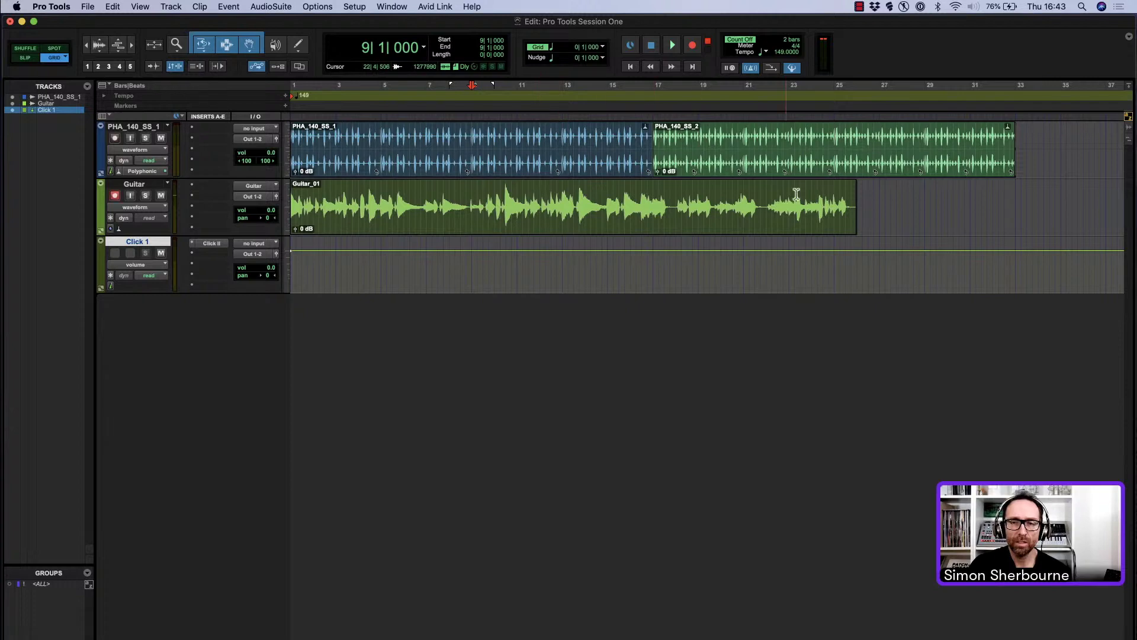
key("shift+r")
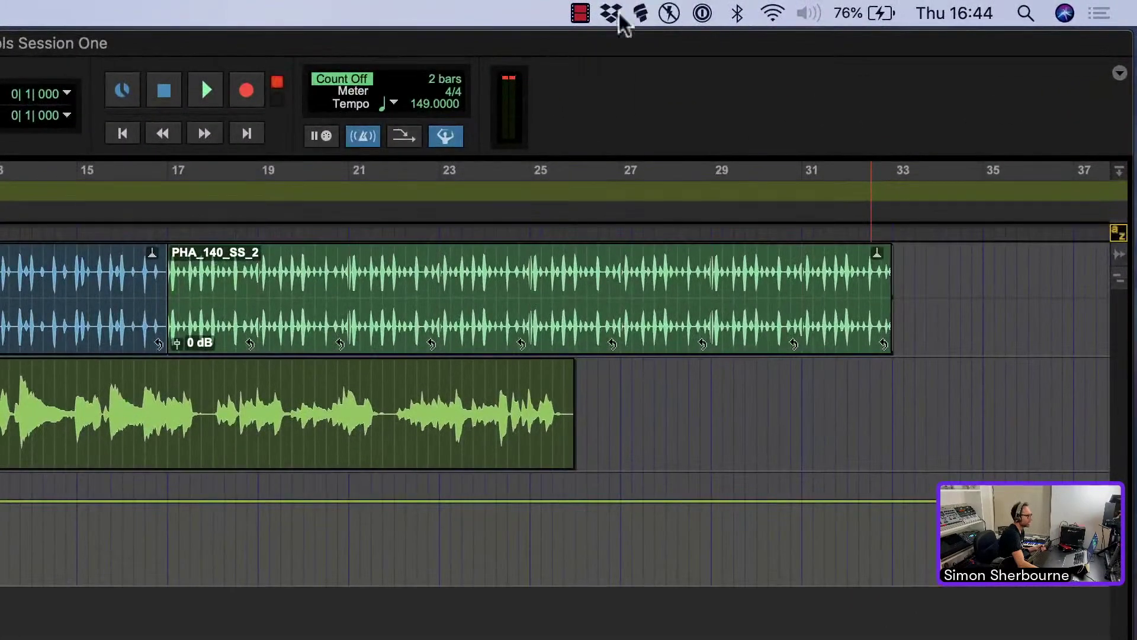
left_click(1120, 73)
left_click(1048, 219)
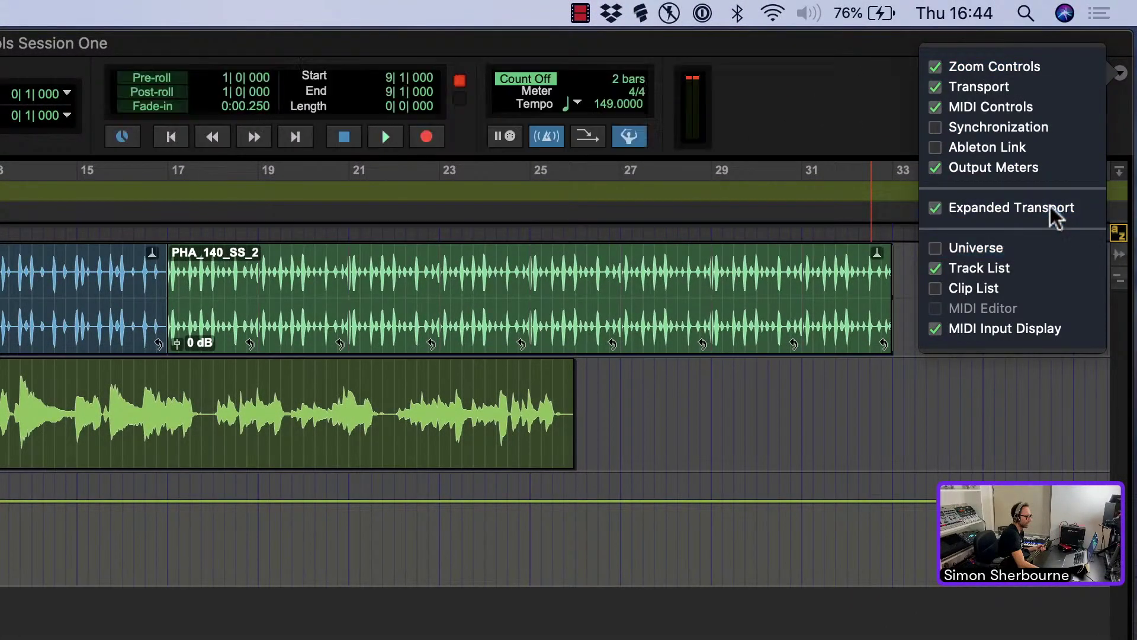
- Enable pre-roll in place of the count-off and set its length to two bars
left_click(348, 170)
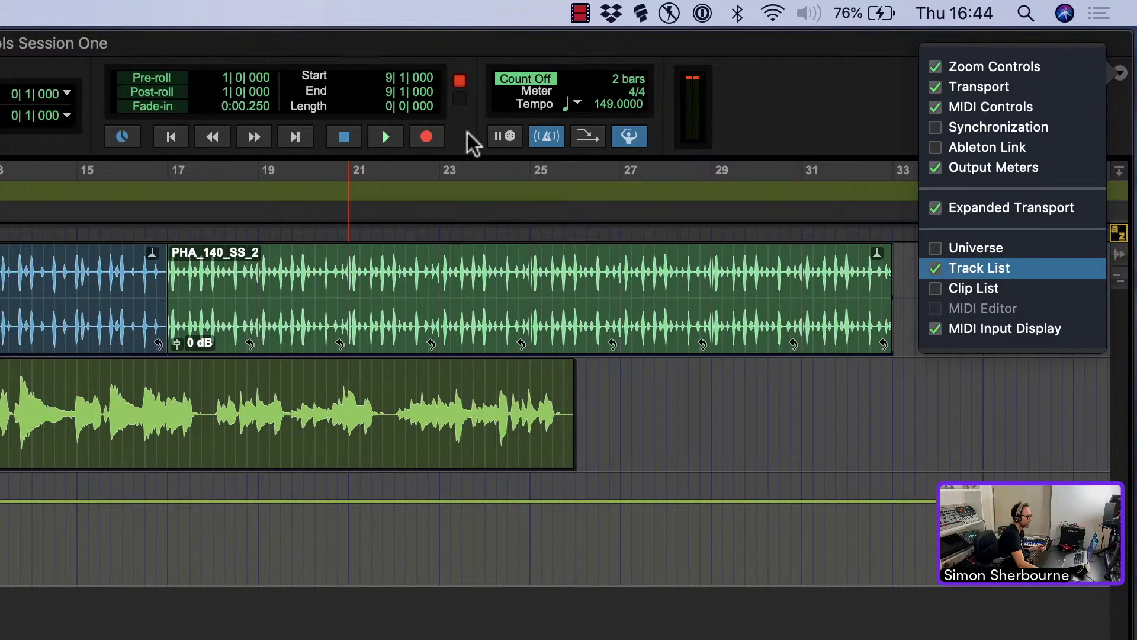
left_click(169, 171)
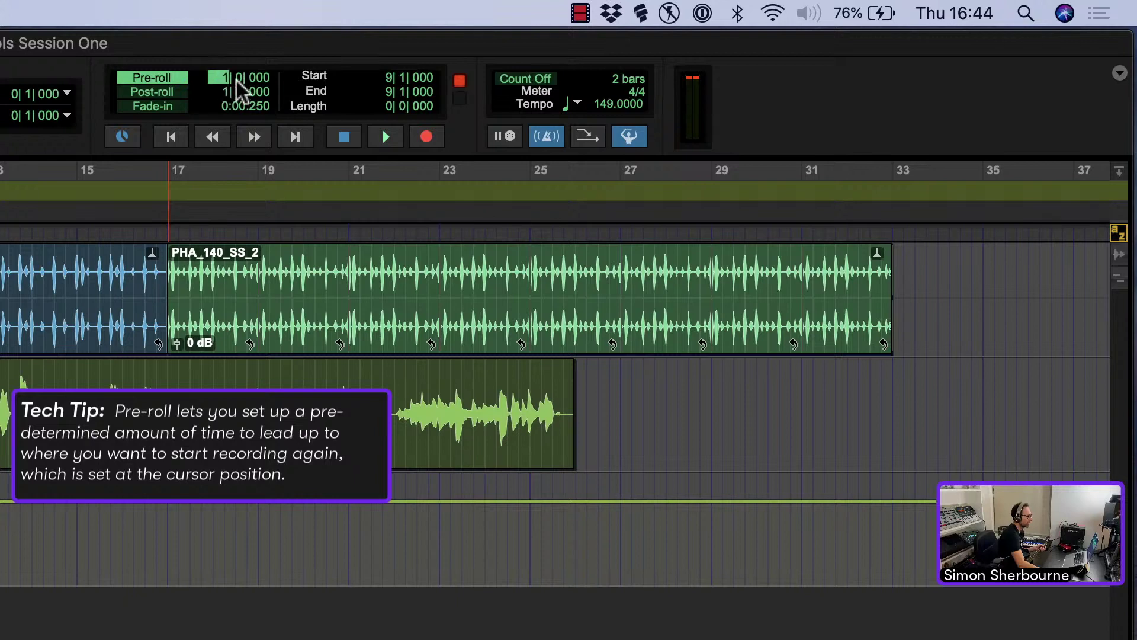
type("2")
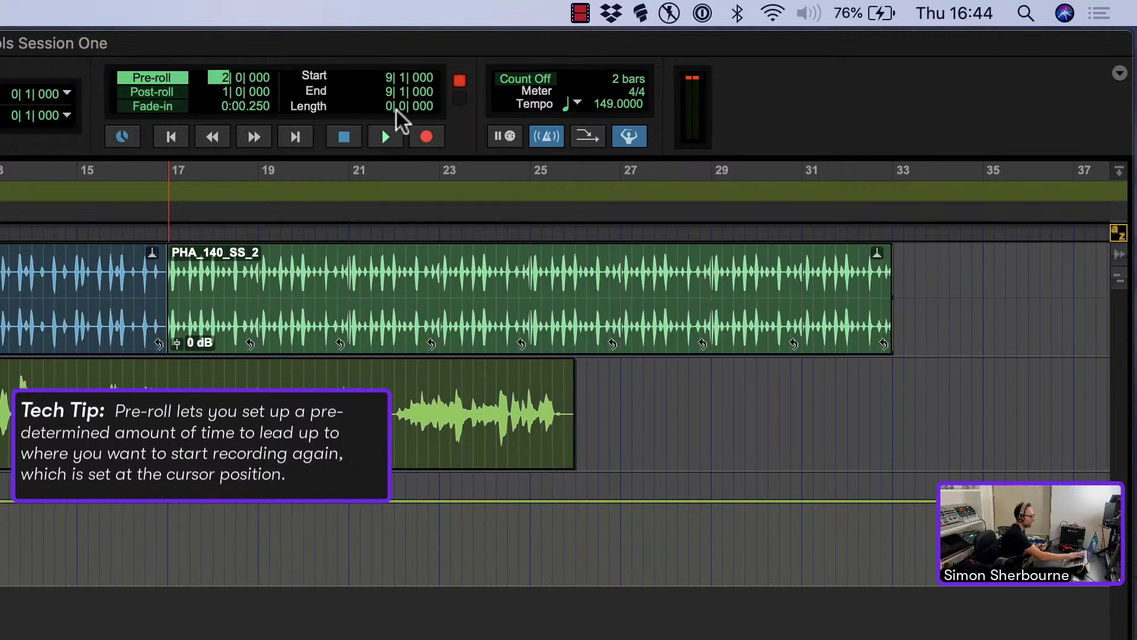
key("Return")
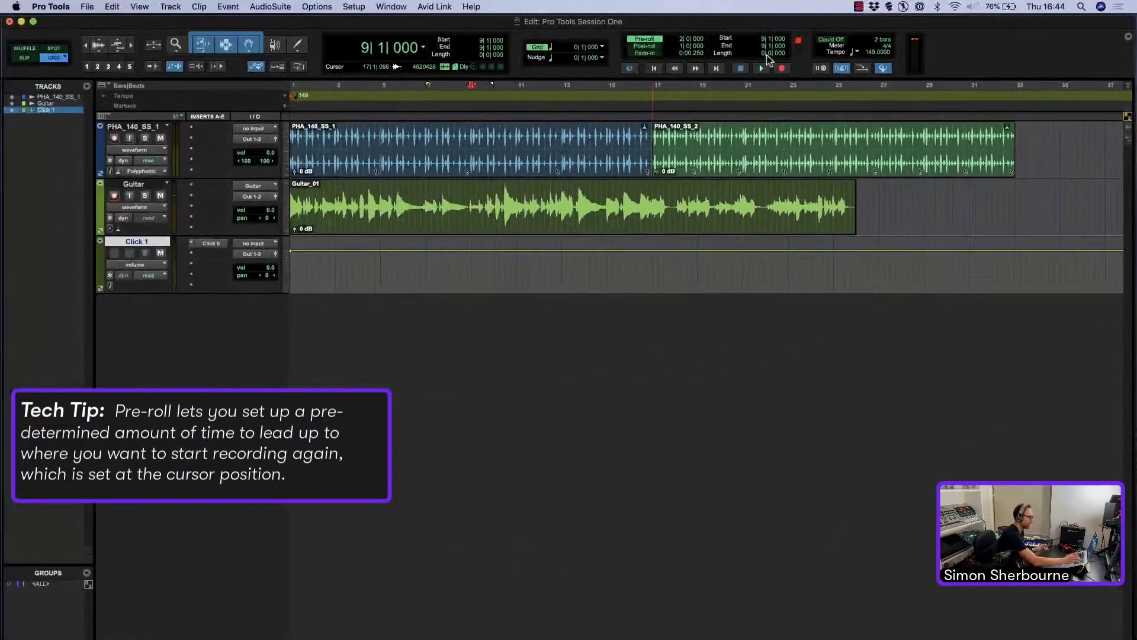
- Record a new guitar pass from bar 9 to about bar 33 using the pre-roll, and play it back
key("super+space")
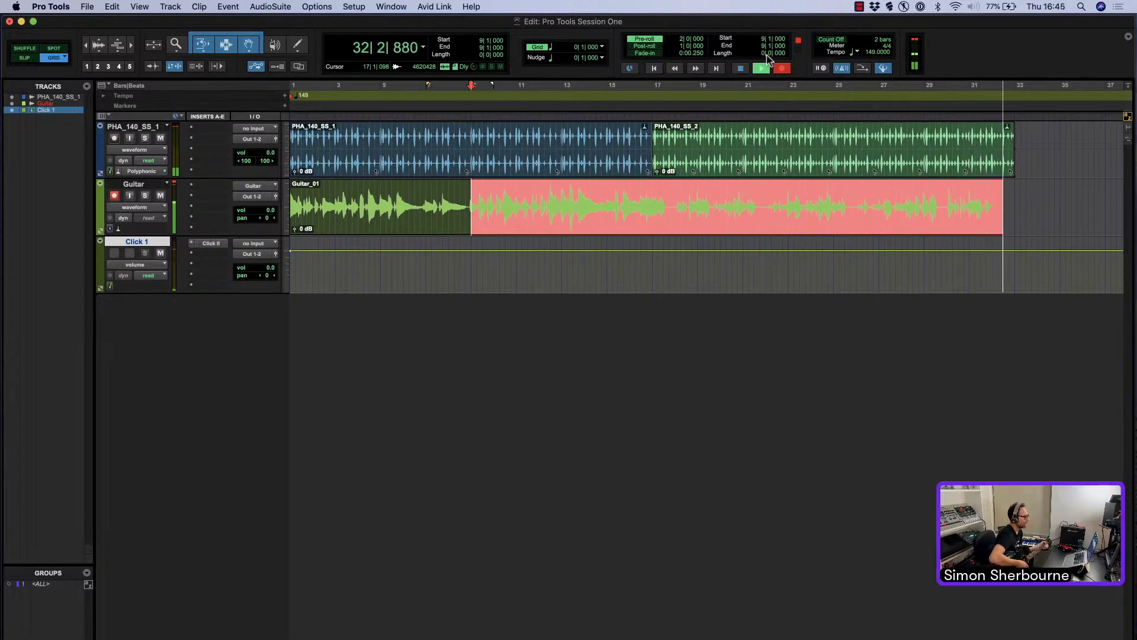
key("space")
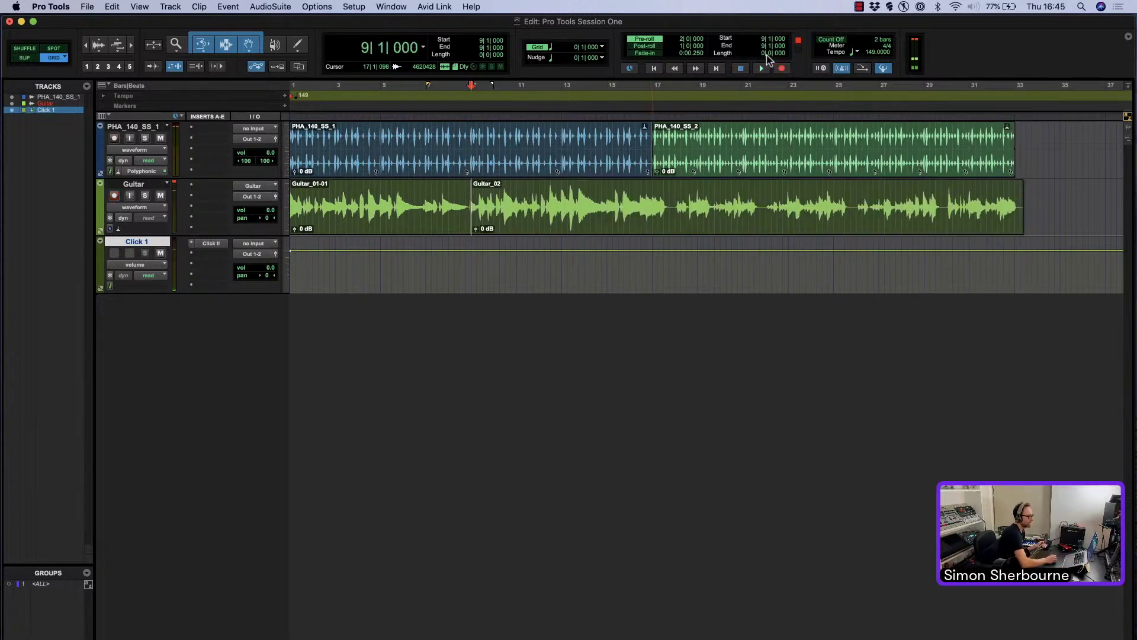
key("space")
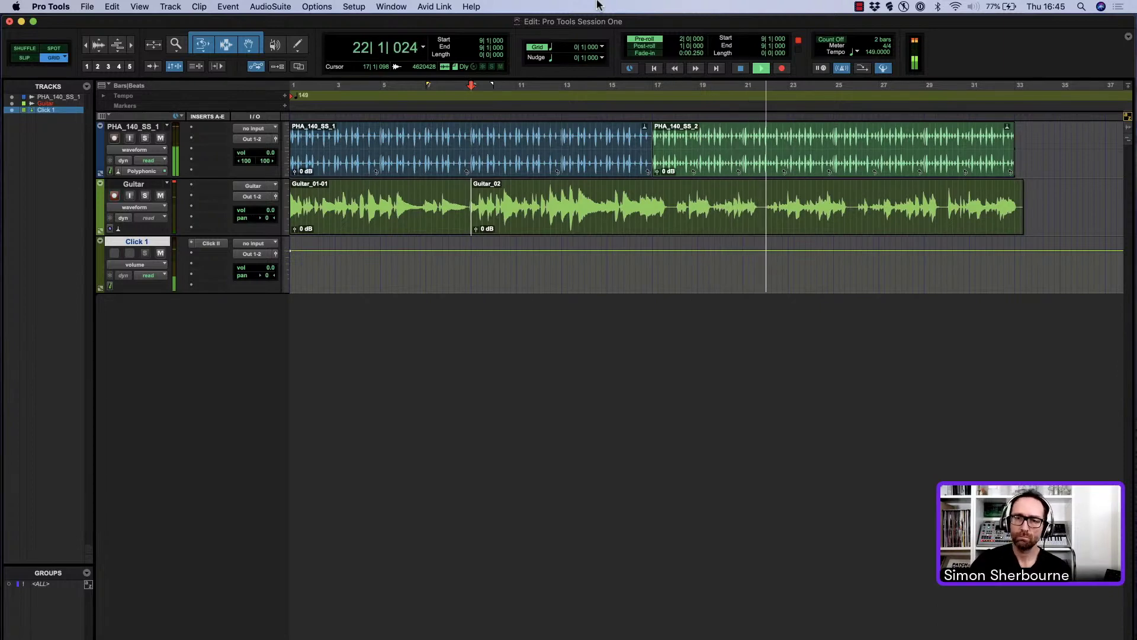
key("space")
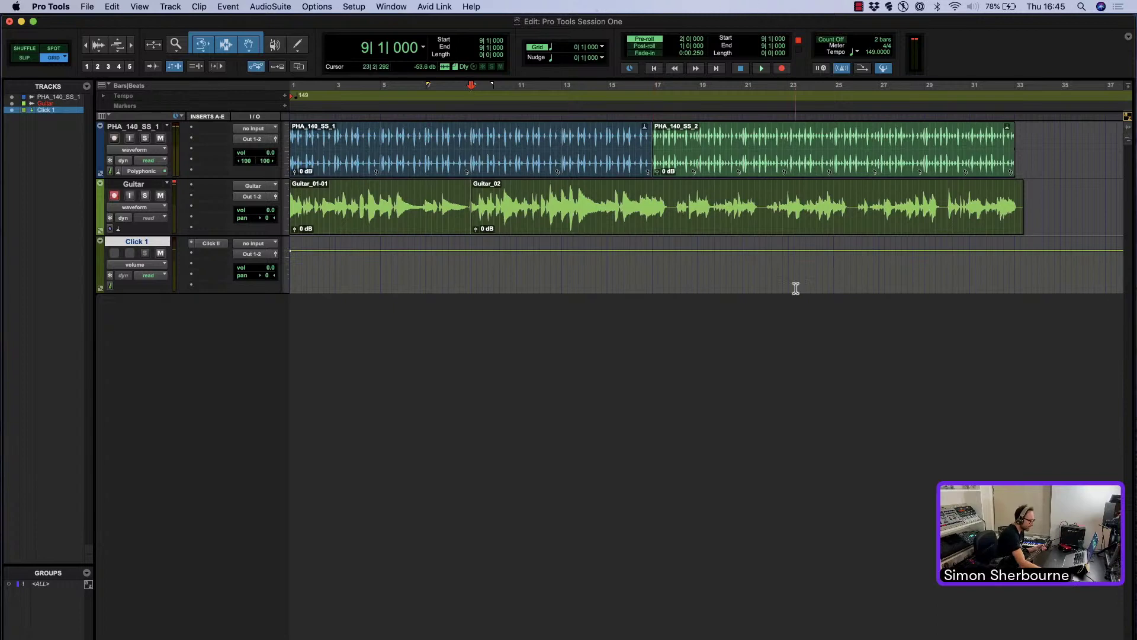
- Punch in a new guitar recording over the four bars from 21|4 to 25|4, and place the cursor at 20|4
left_click(762, 198)
left_click_drag(762, 197, 850, 217)
key("shift+r")
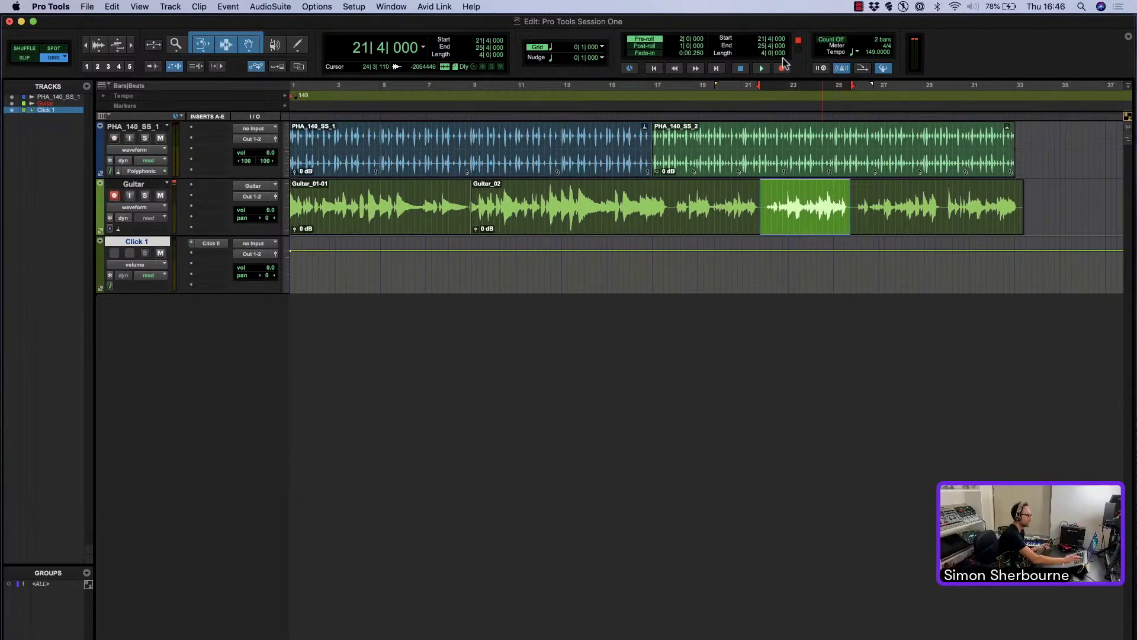
key("space")
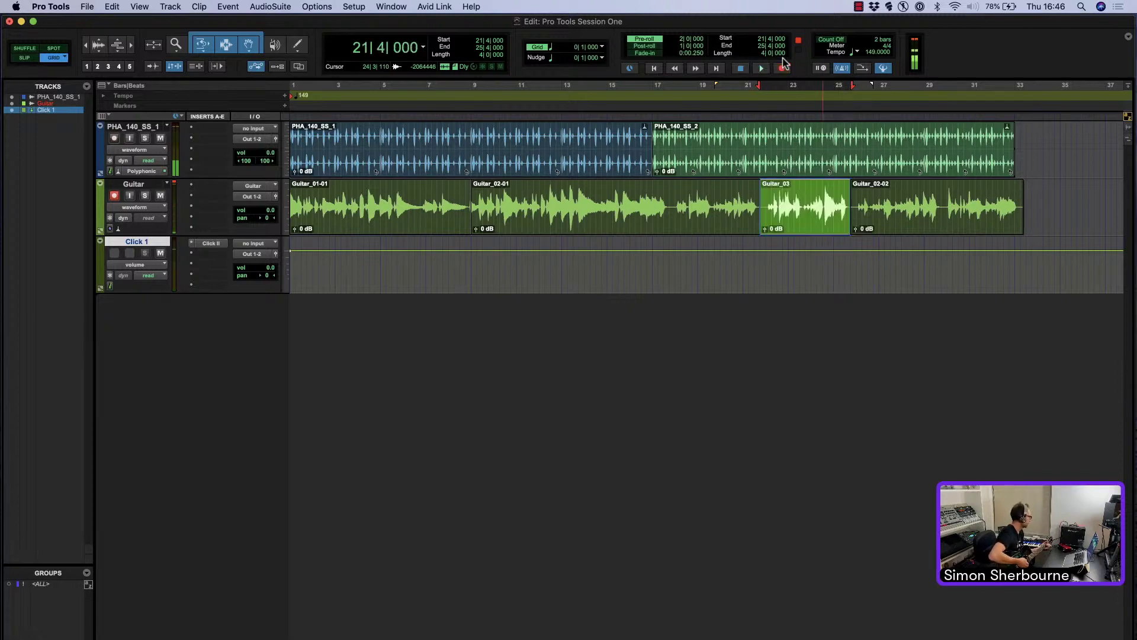
left_click(738, 189)
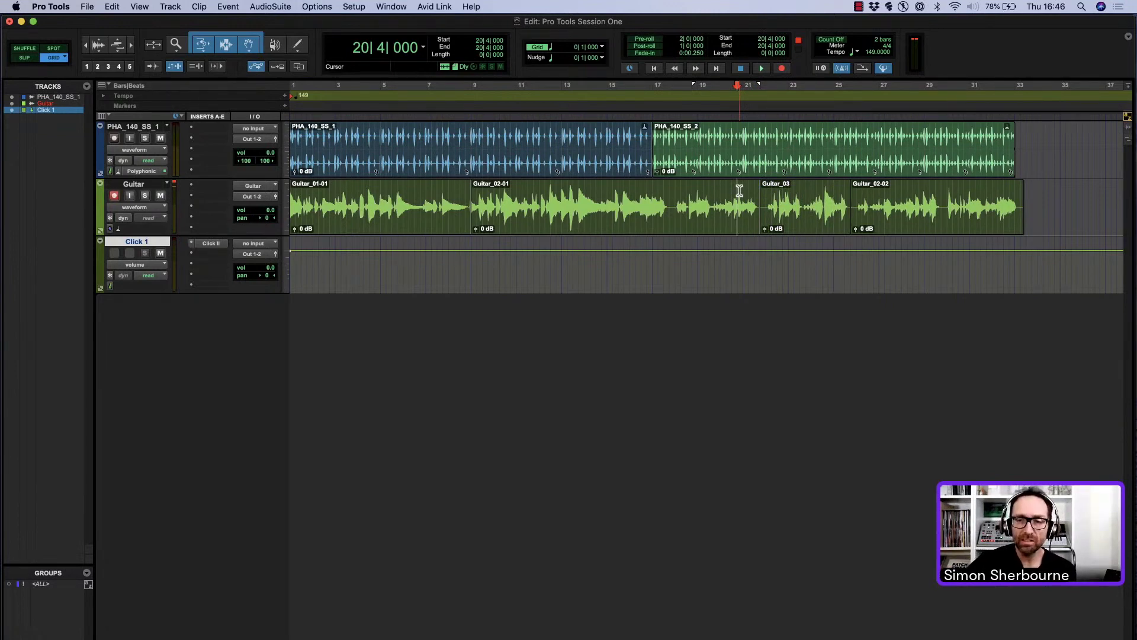
left_click(167, 183)
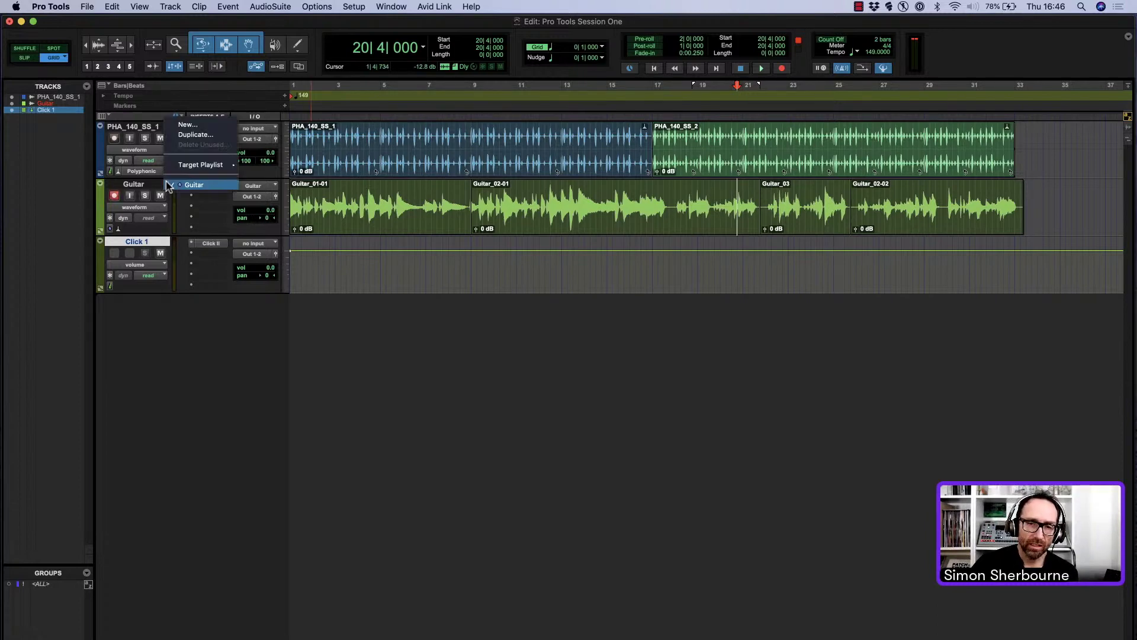
left_click(200, 125)
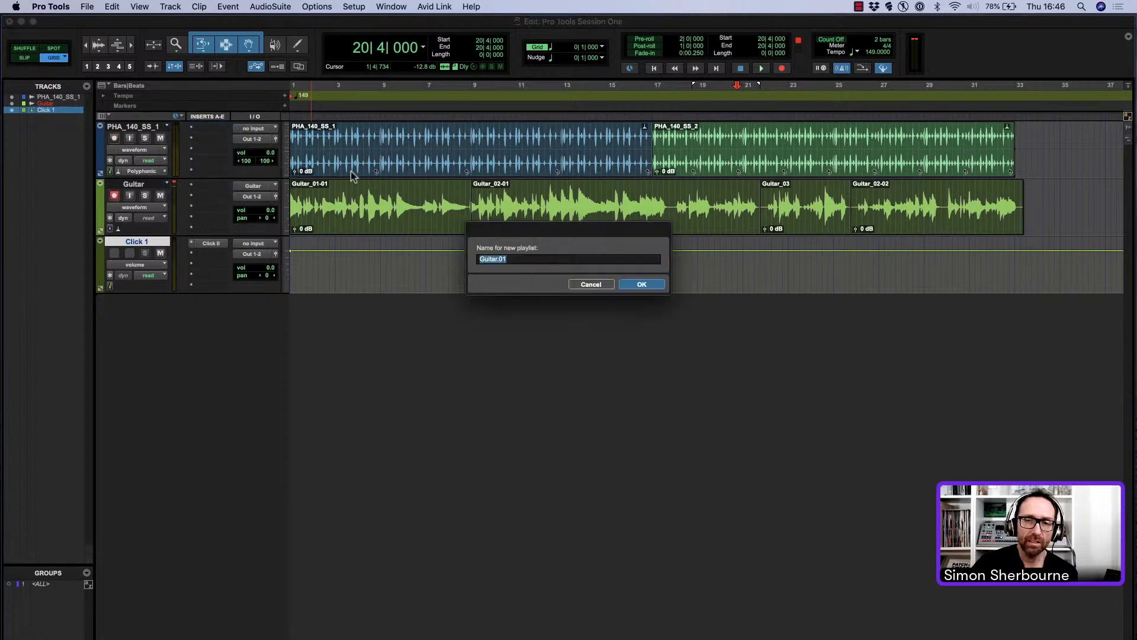
left_click(591, 284)
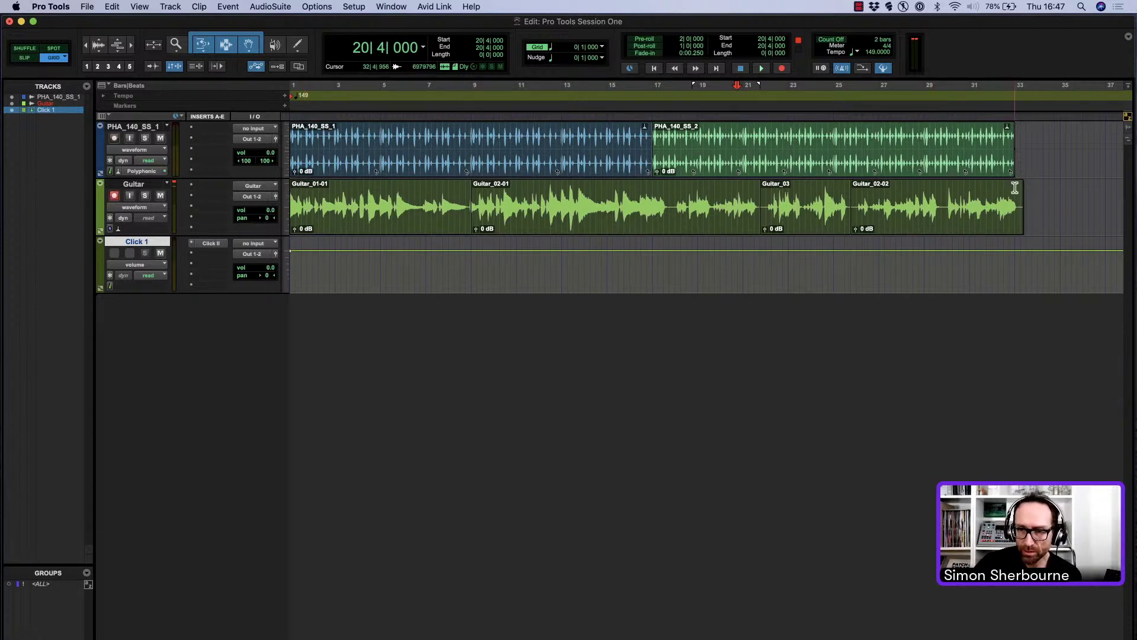
- Disarm the Guitar track and trim the end of its last clip back to bar 33
left_click(115, 196)
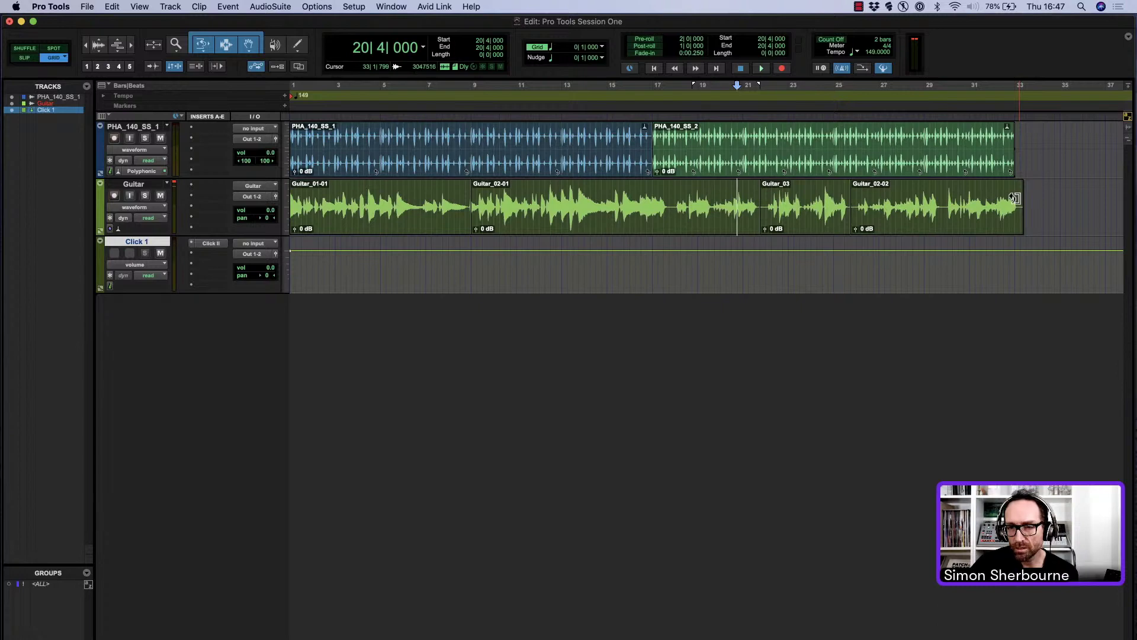
left_click_drag(1014, 198, 1013, 199)
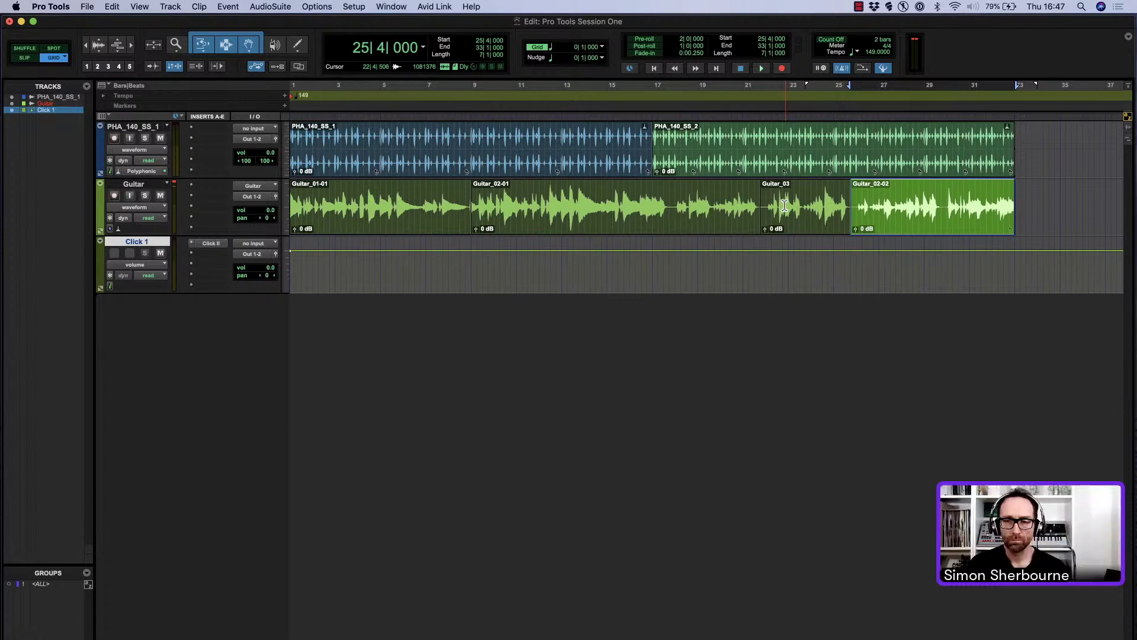
- Hide the Click 1 track and add a mono audio track named Bass directly below the Guitar track
left_click(145, 187)
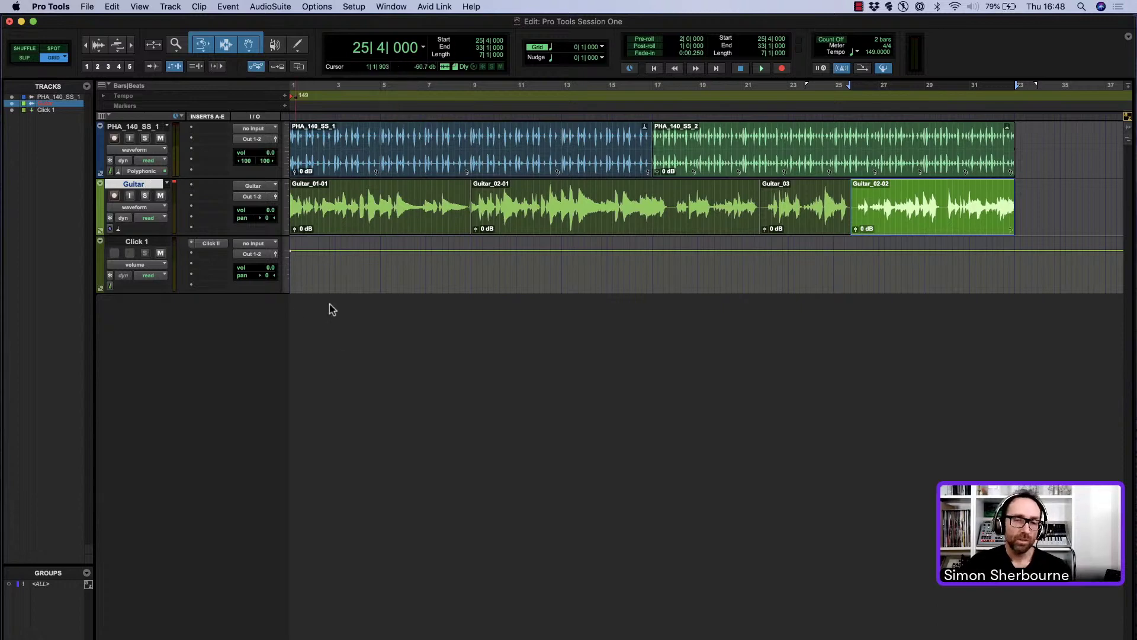
left_click(12, 110)
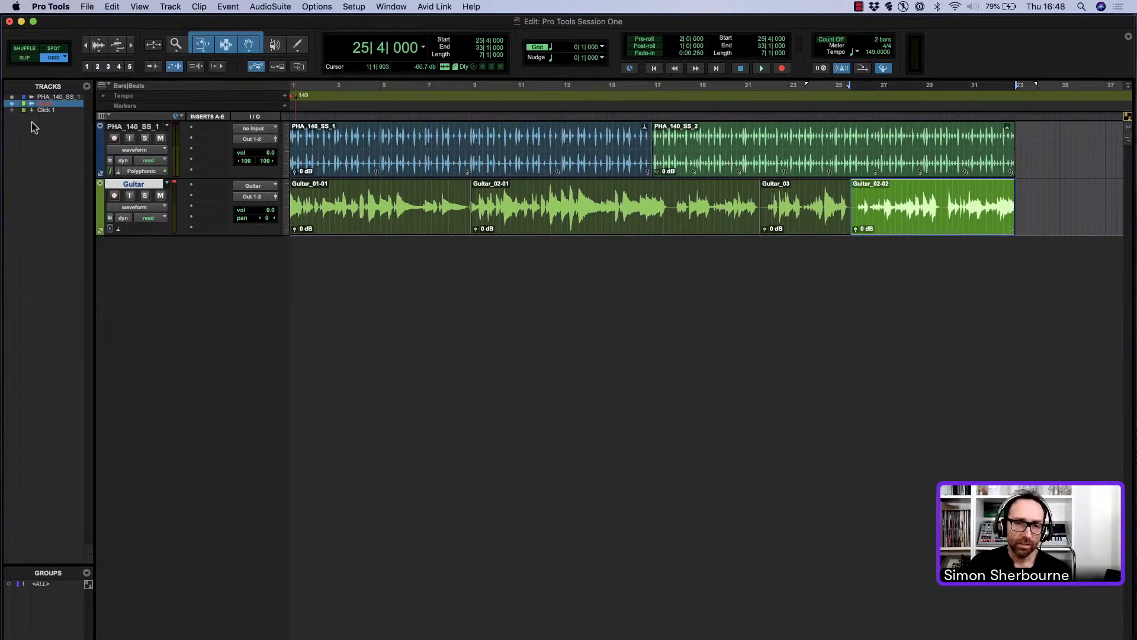
left_click(170, 6)
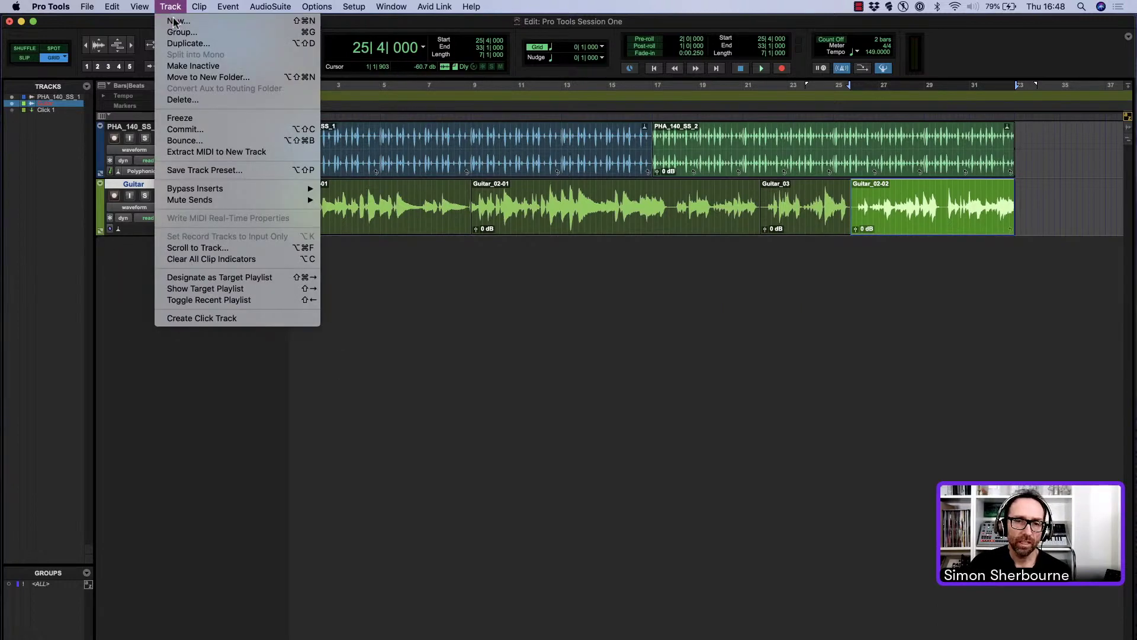
left_click(178, 19)
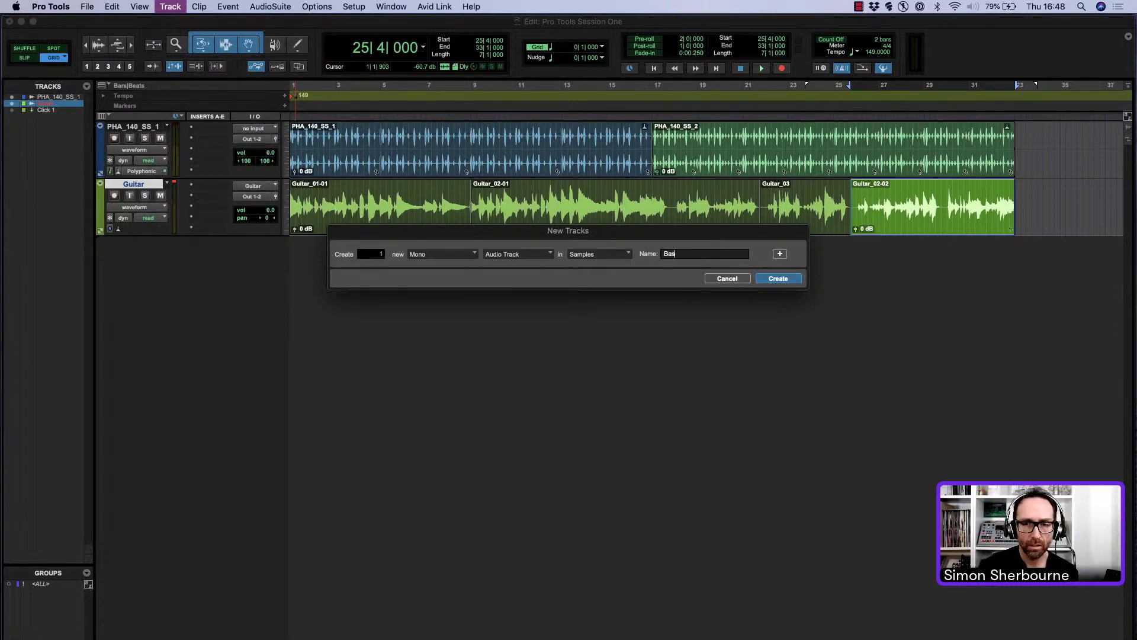
type("Bass")
key("Return")
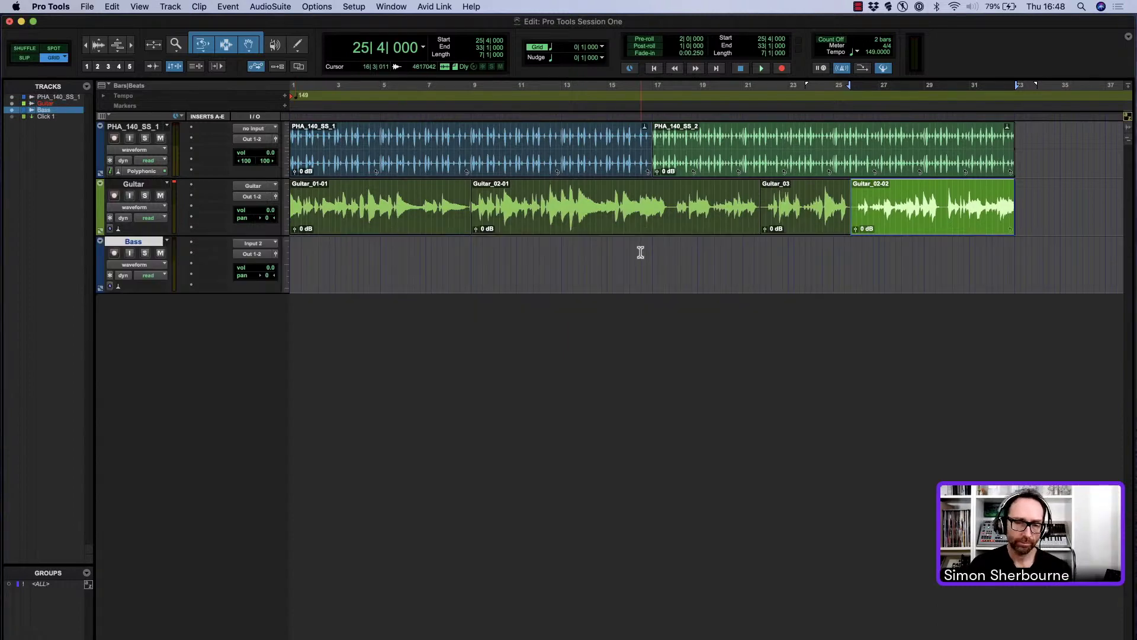
- Color the Bass track orange-brown and close the color palette
double_click(101, 267)
left_click(787, 308)
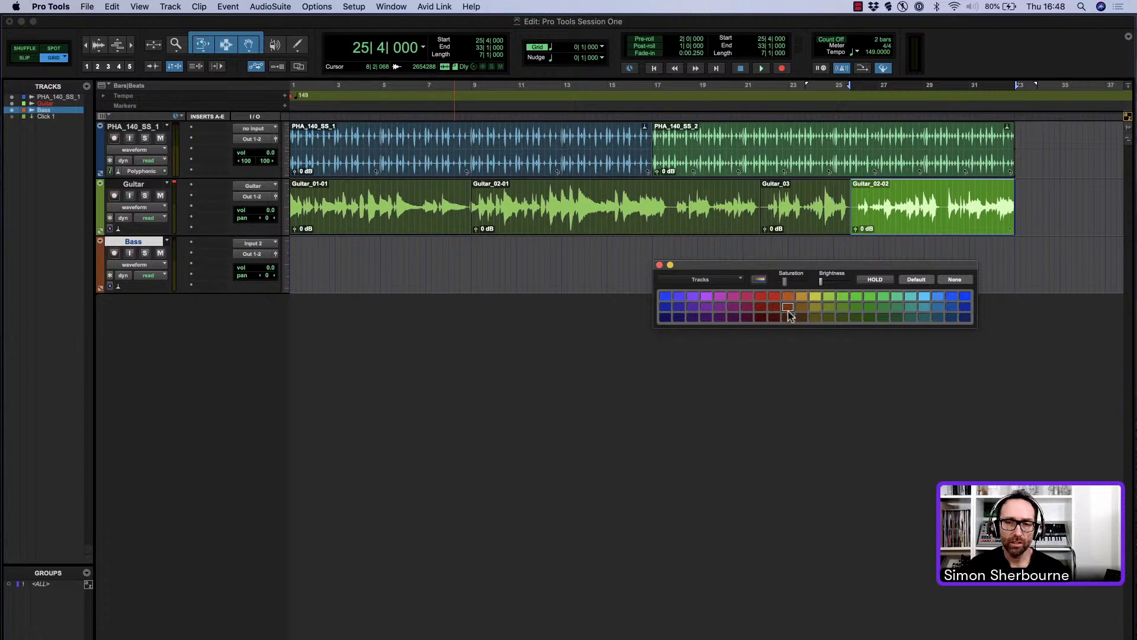
left_click(660, 266)
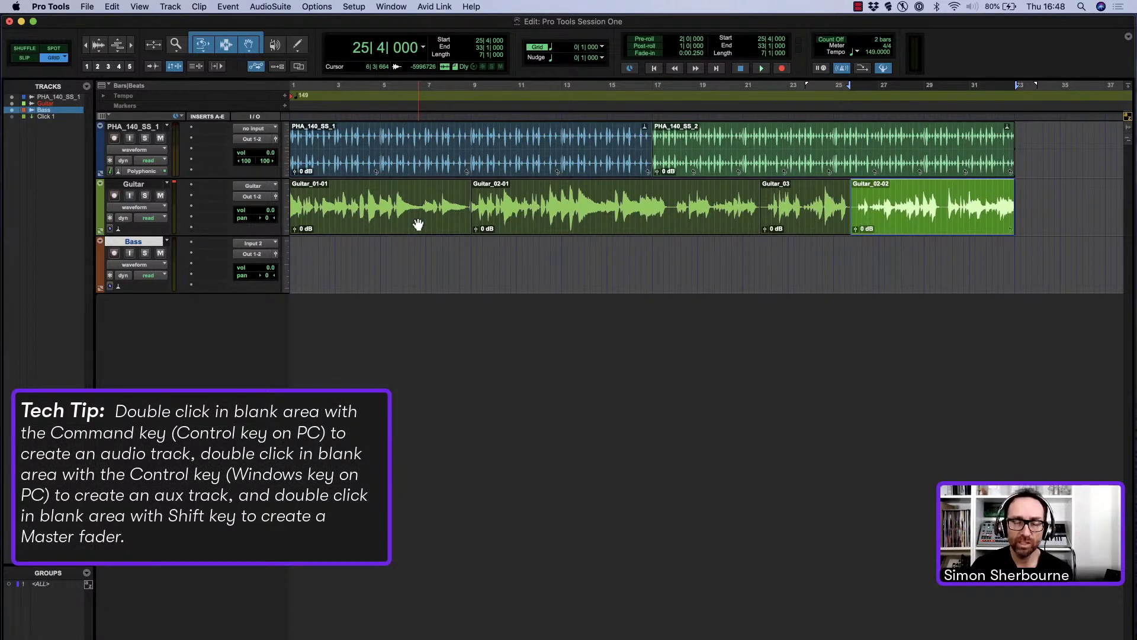
double_click(362, 364, "super")
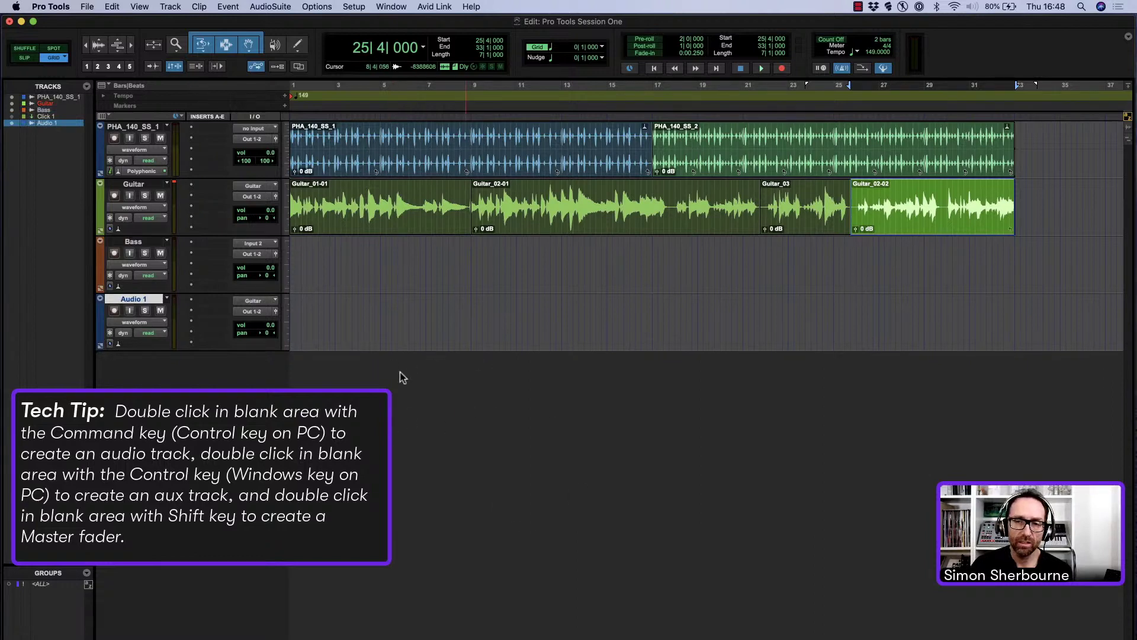
right_click(143, 306)
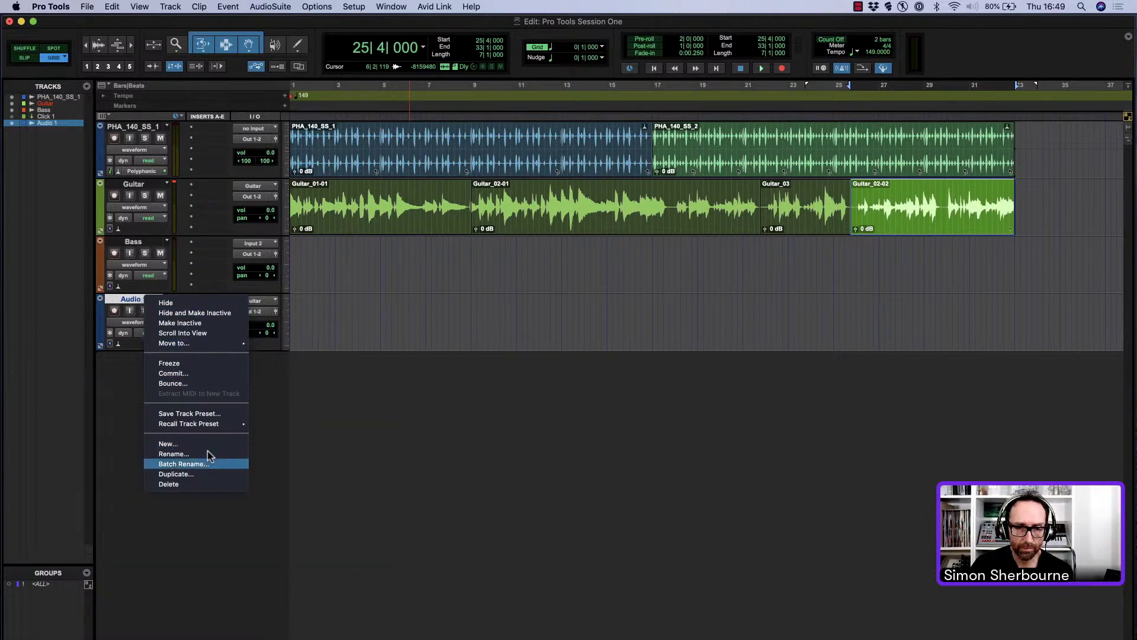
left_click(212, 485)
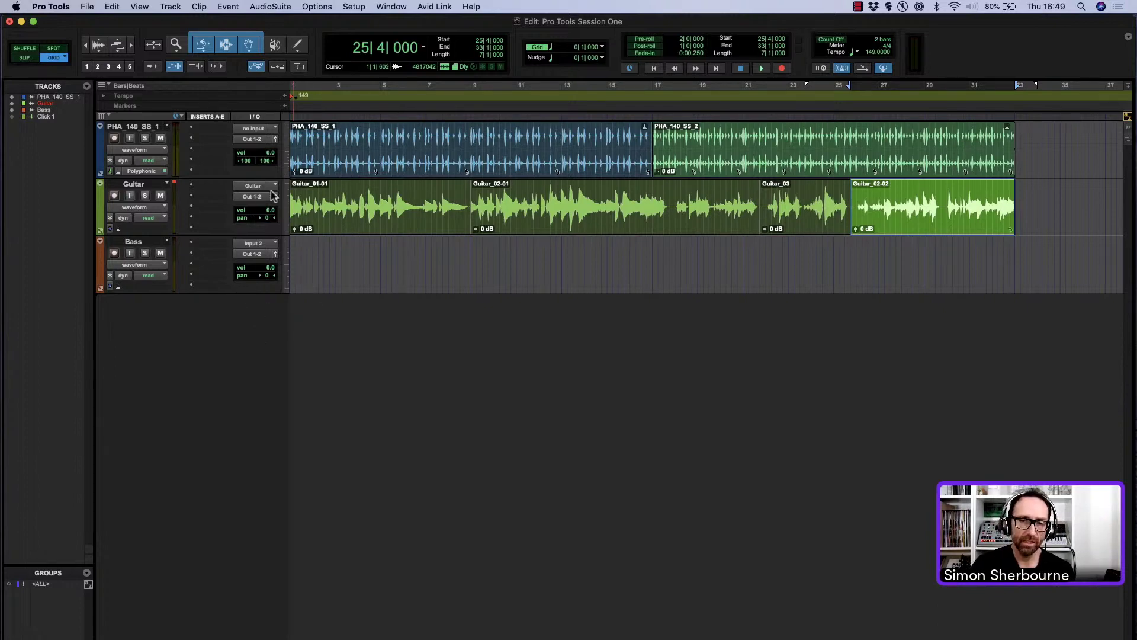
- Set the Bass track's input to Guitar and arm the track for recording
left_click(256, 245)
mouse_move(283, 244)
left_click(326, 246)
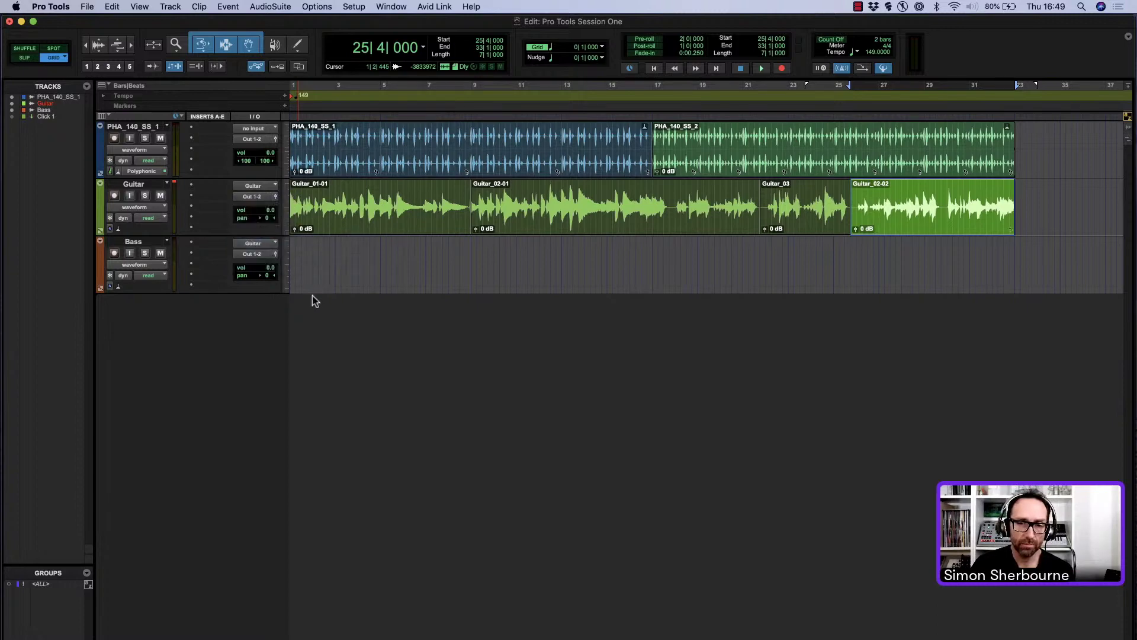
left_click(114, 253)
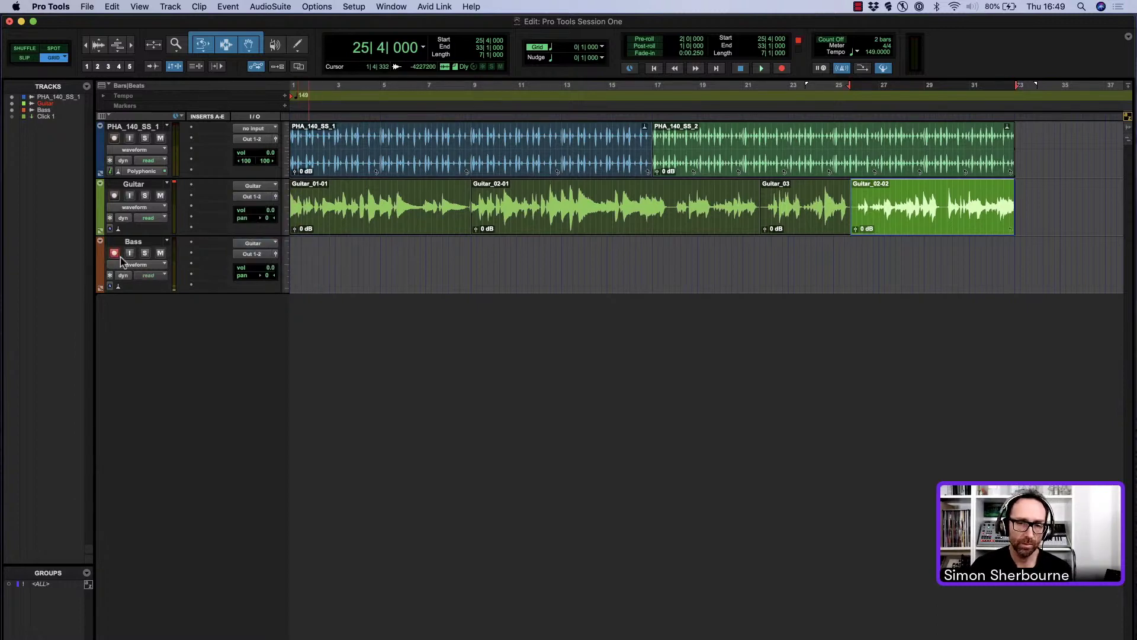
- Record a bass take from bar 1 to just past bar 33, and trim the clip's end back to bar 33
key("Return")
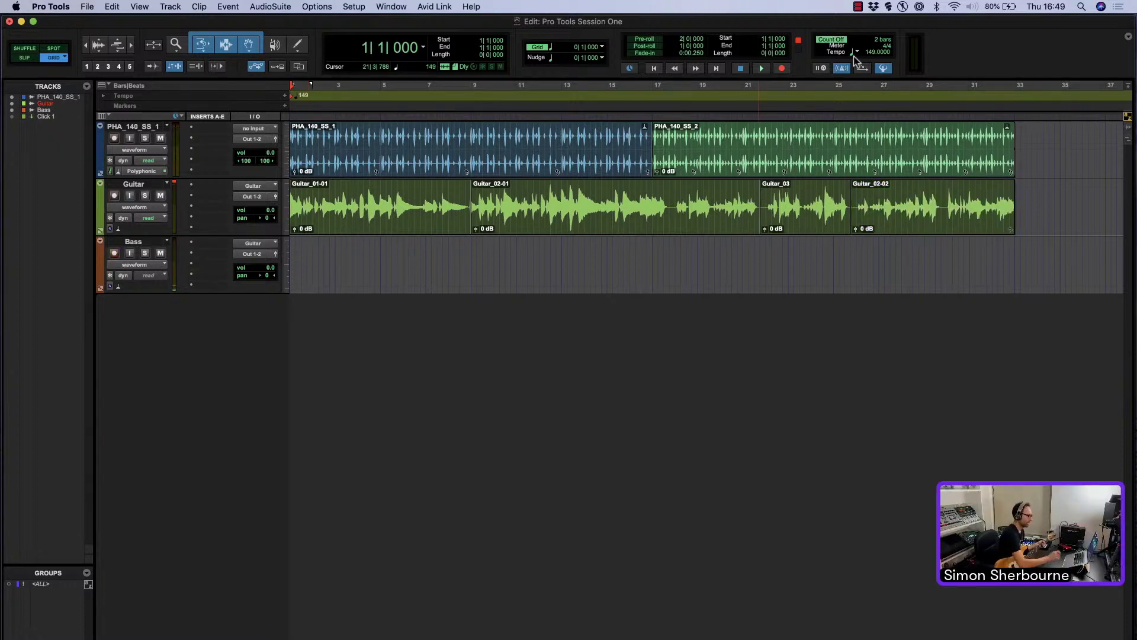
key("super+space")
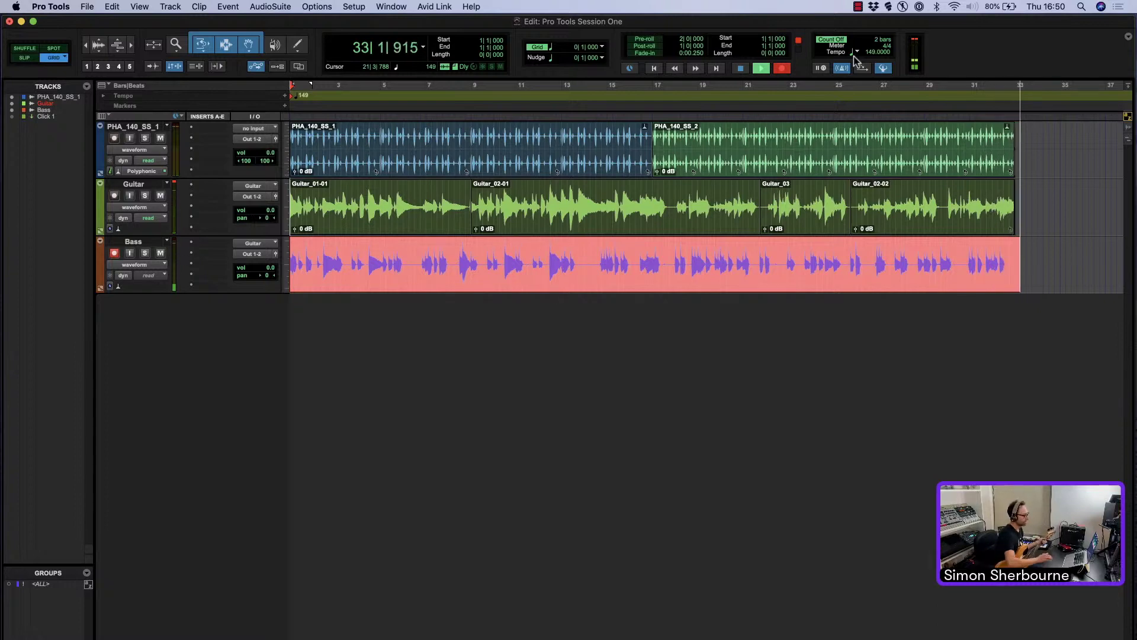
key("super+period")
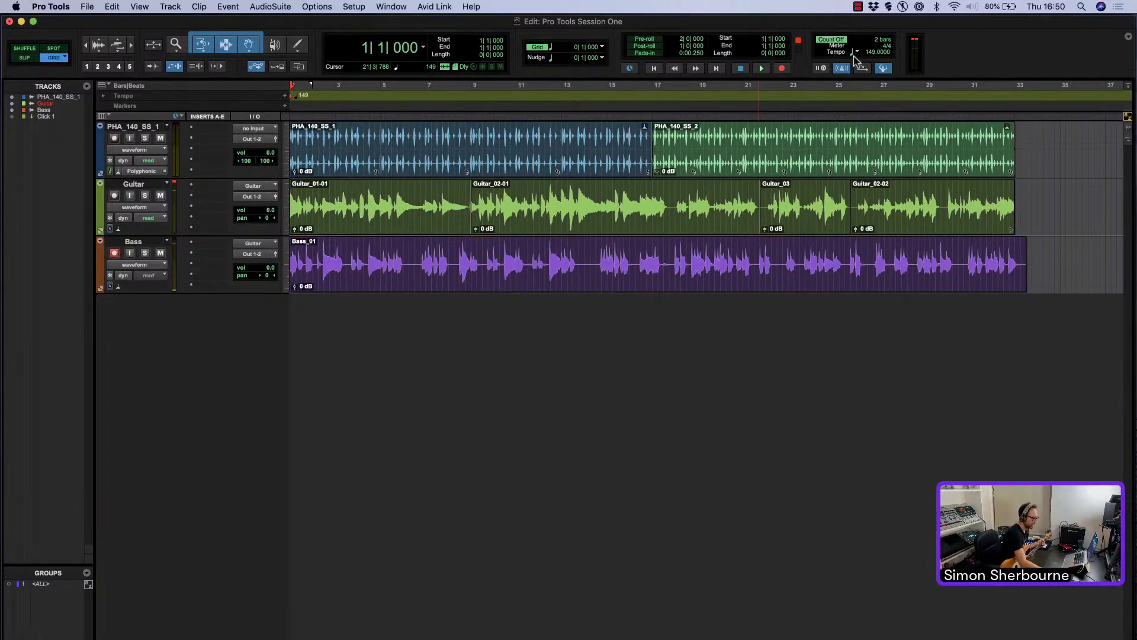
left_click(1016, 260)
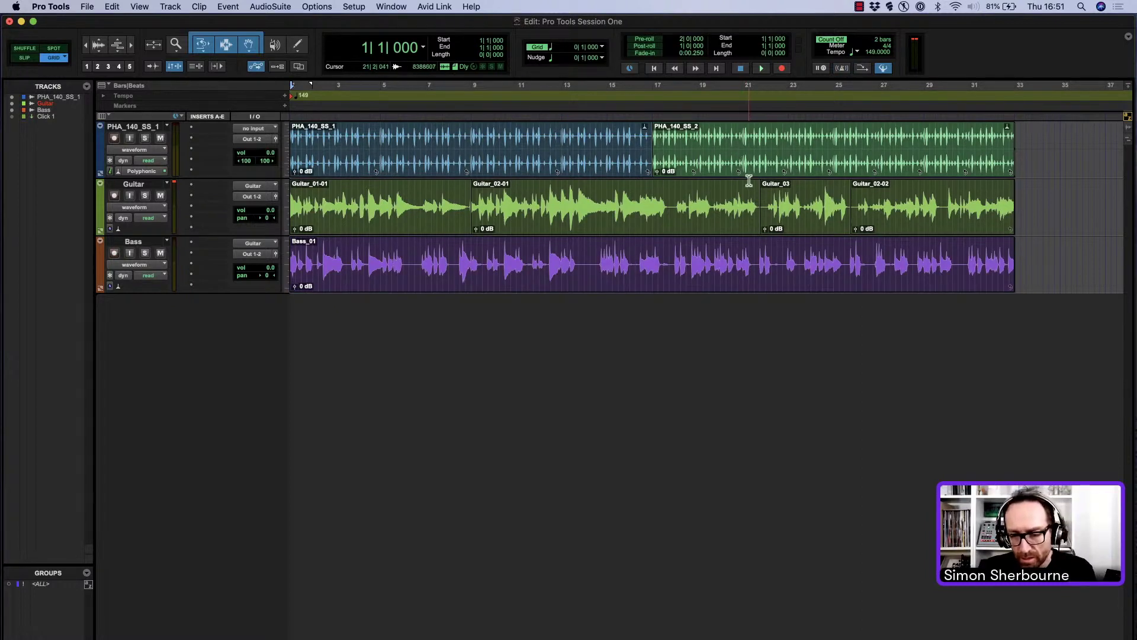
- In the Mix window, balance the levels during playback: PHA_140_SS_1 at -0.6 dB, Guitar at +1.1 dB and Bass at -5.4 dB
key("super+equal")
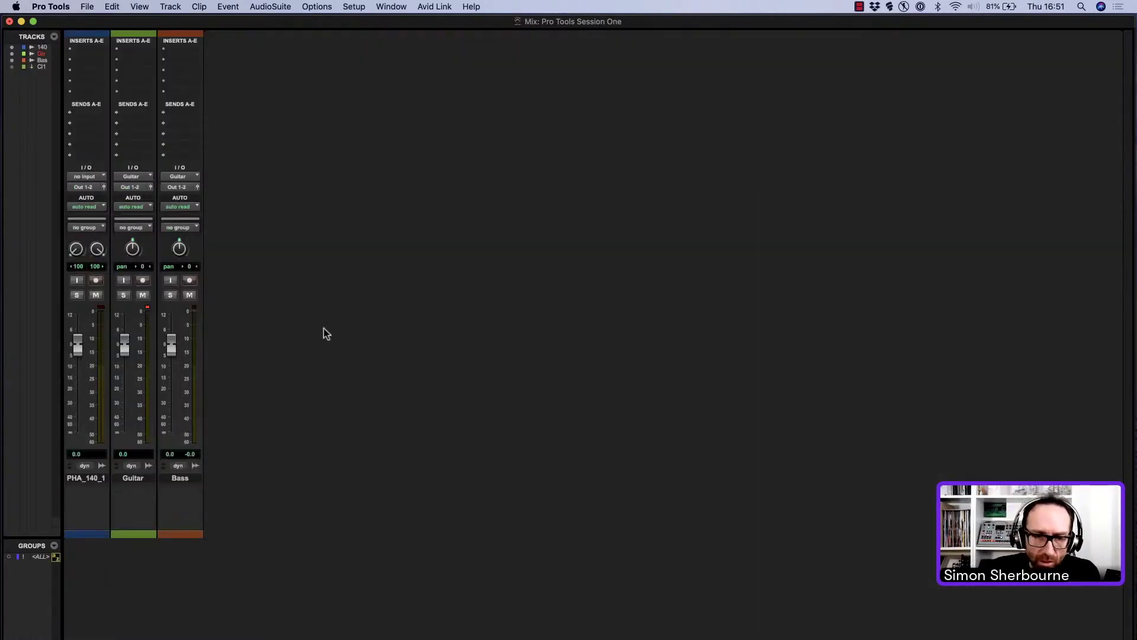
double_click(142, 533)
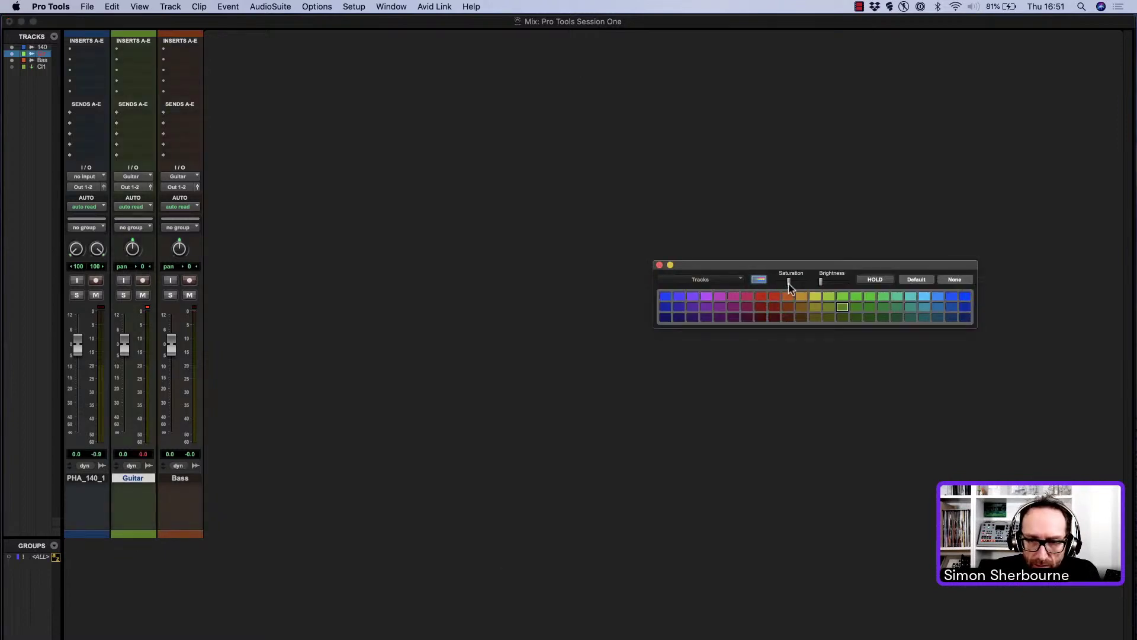
left_click(660, 265)
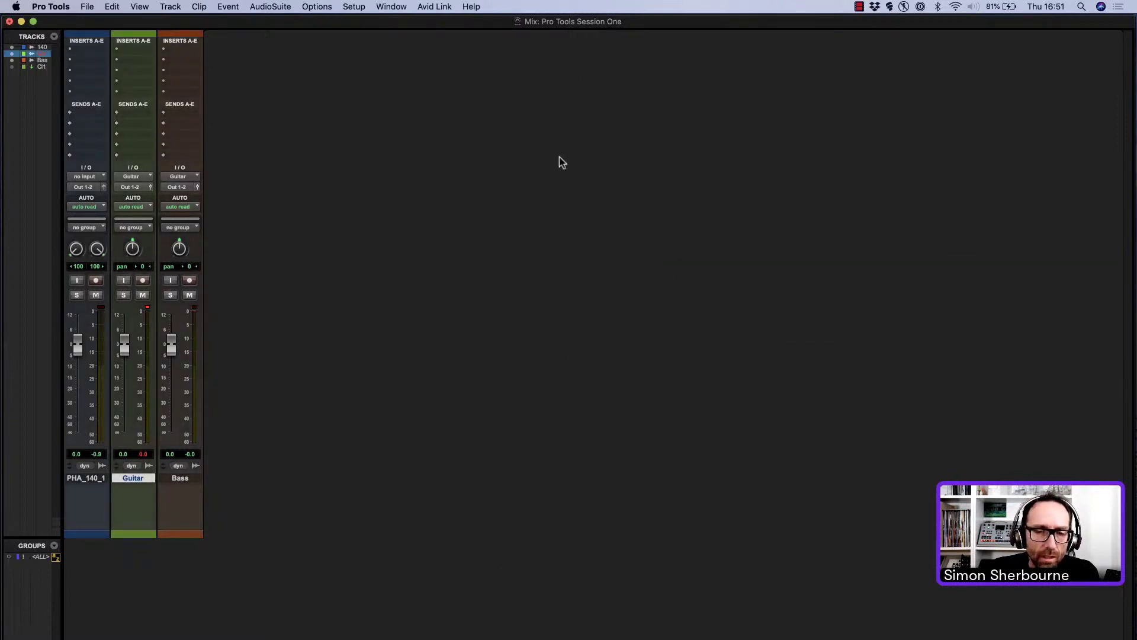
key("space")
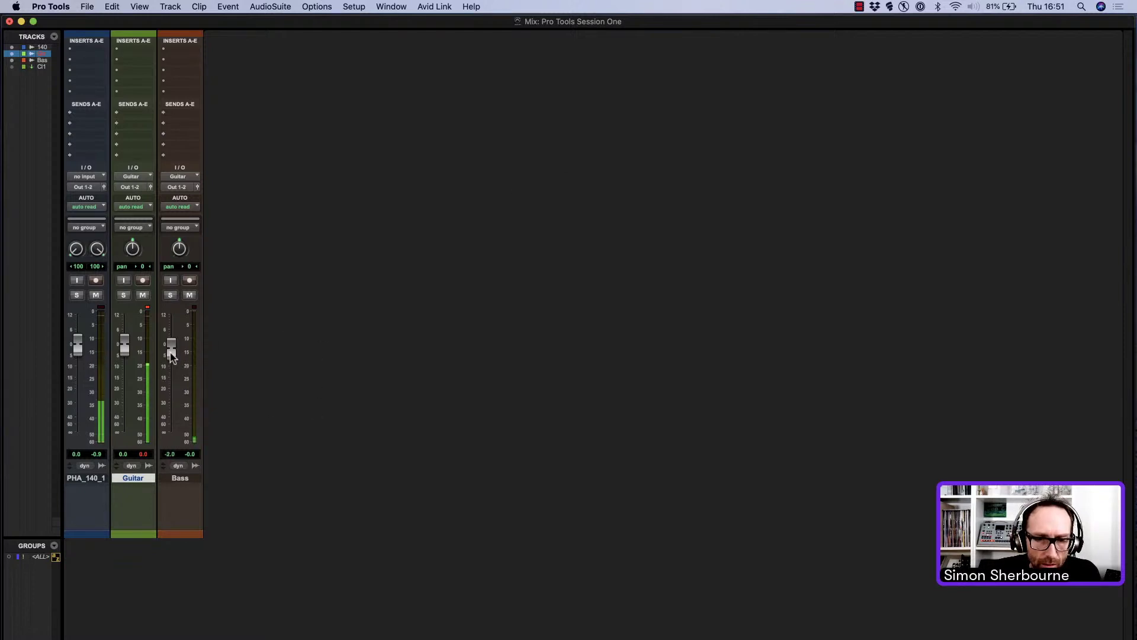
left_click_drag(171, 357, 81, 354)
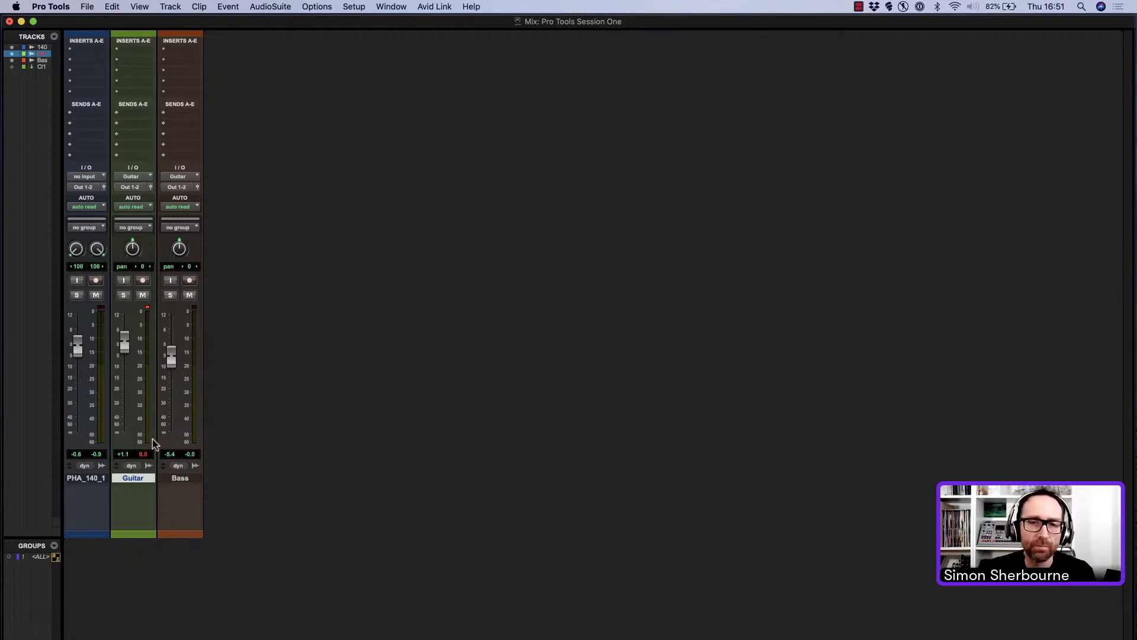
- Insert the mono Channel Strip EQ plug-in in the Guitar track's first insert slot
left_click(126, 49)
mouse_move(128, 50)
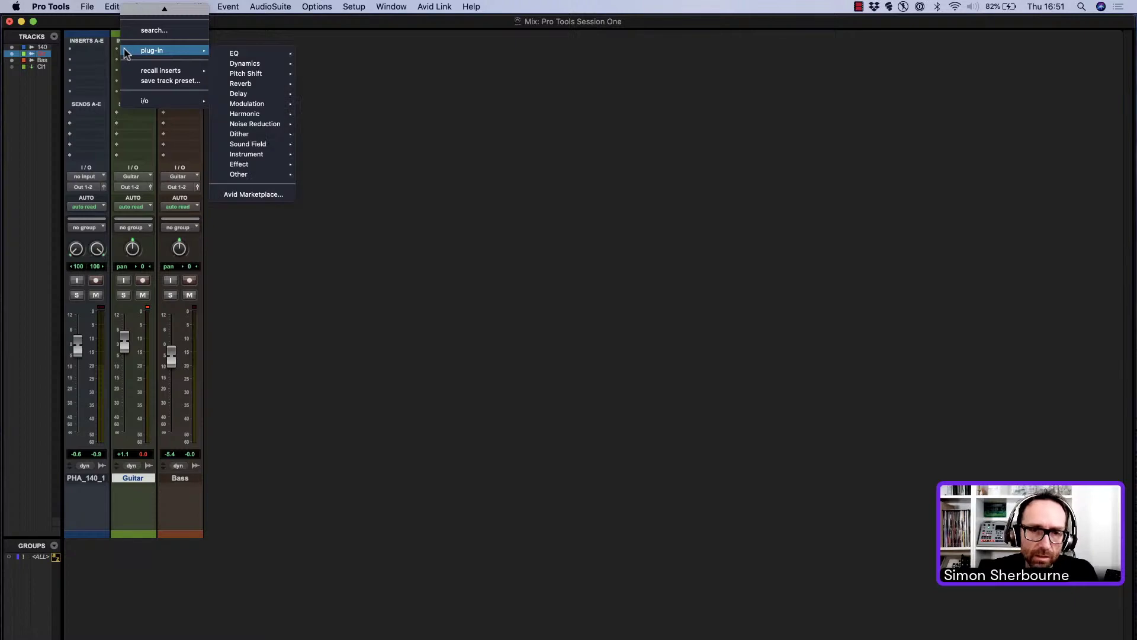
mouse_move(244, 53)
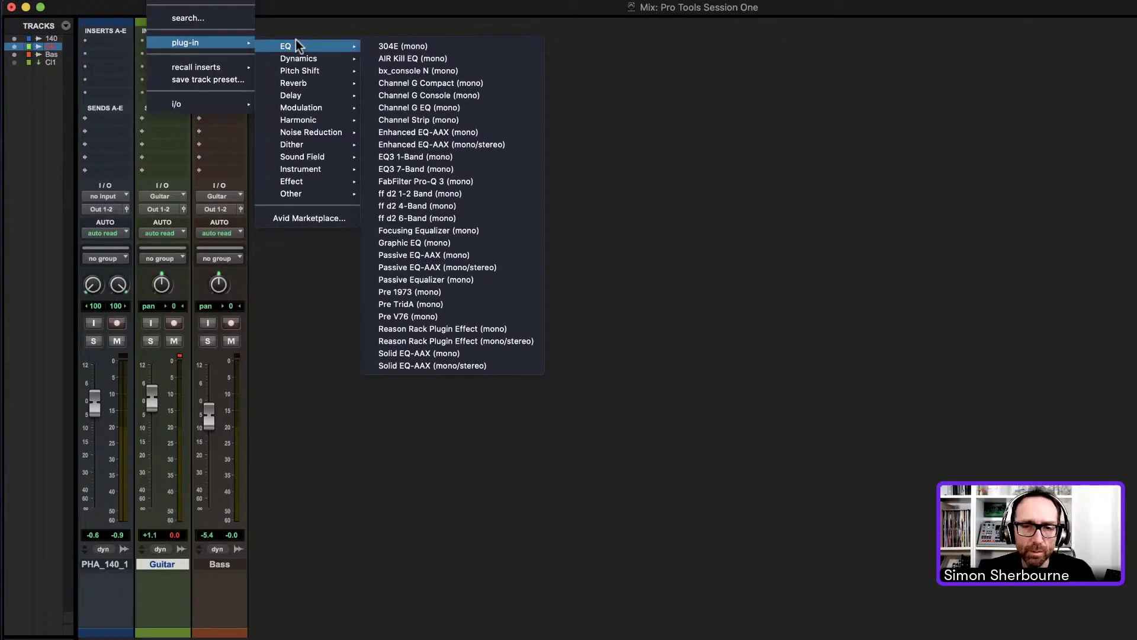
left_click(471, 121)
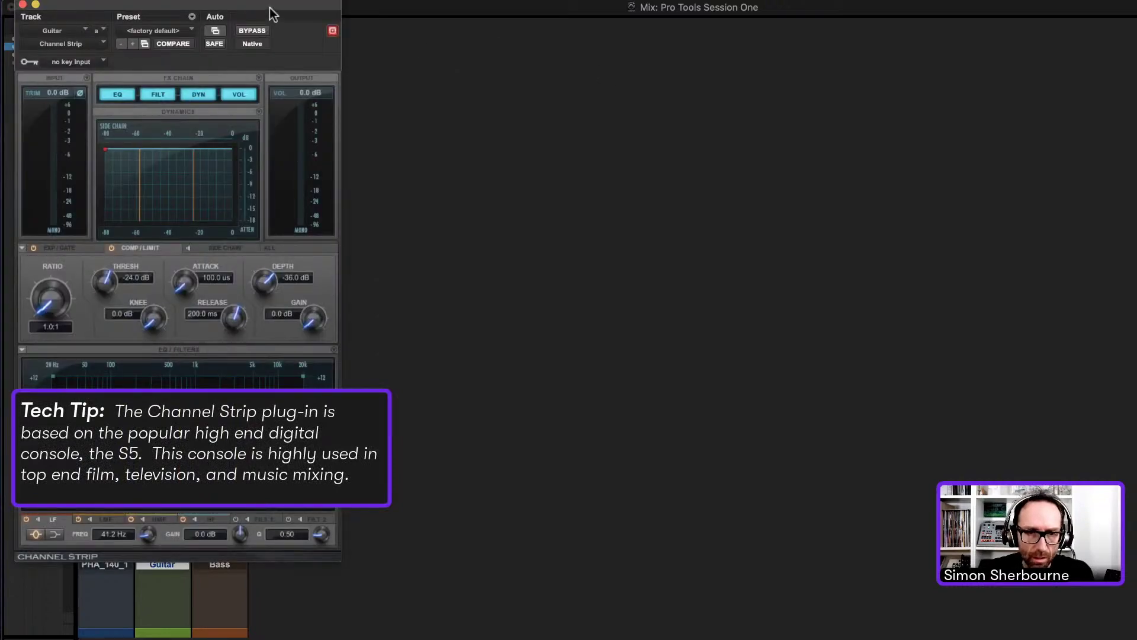
- Set the Guitar Channel Strip's compressor to a -26.4 dB threshold, 1.6:1 ratio and 3.3 dB gain
left_click_drag(269, 8, 630, 34)
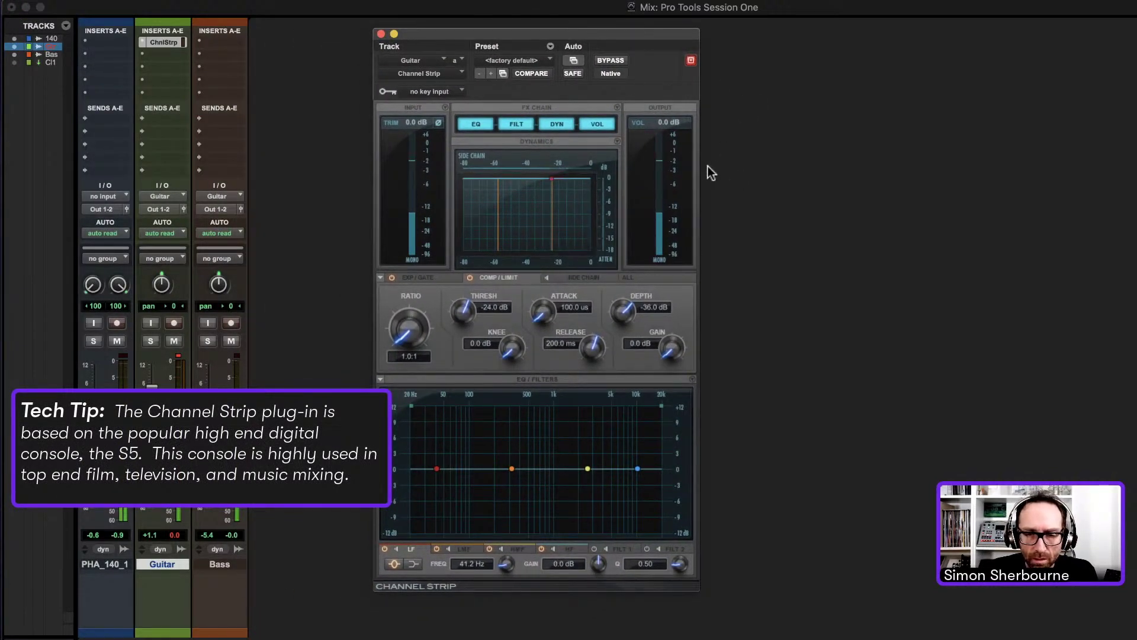
left_click_drag(553, 178, 549, 207)
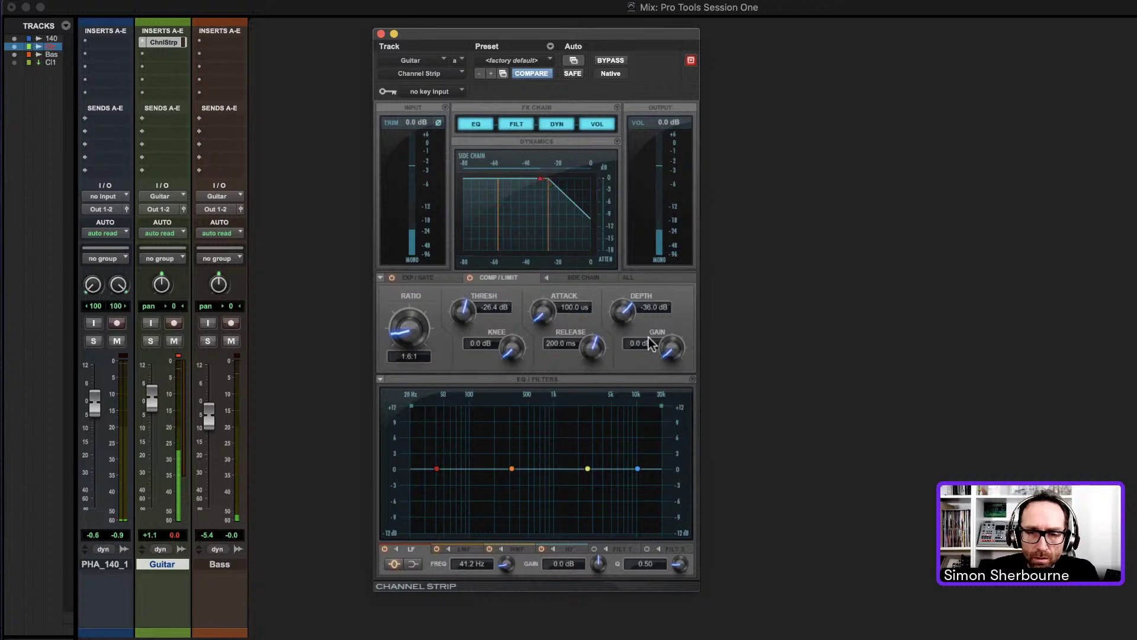
left_click_drag(677, 336, 680, 327)
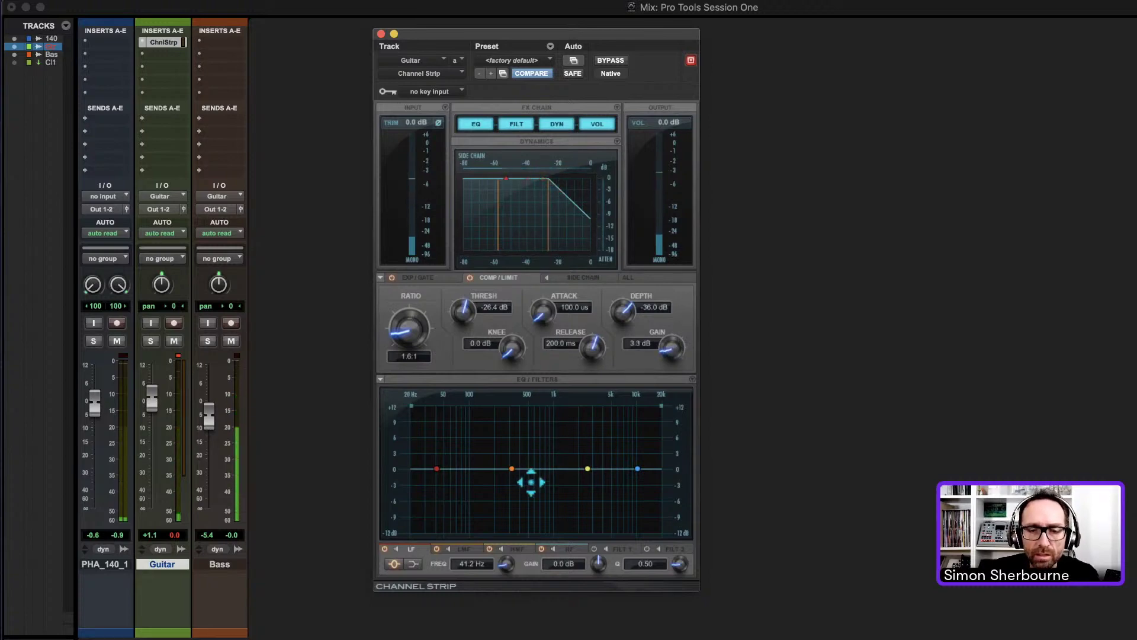
- With Guitar soloed, boost its low-mid EQ band 5.9 dB at 170.8 Hz, Q 1.29, and high band 5.6 dB at 9.9 kHz, Q 1.84
left_click_drag(508, 469, 495, 451)
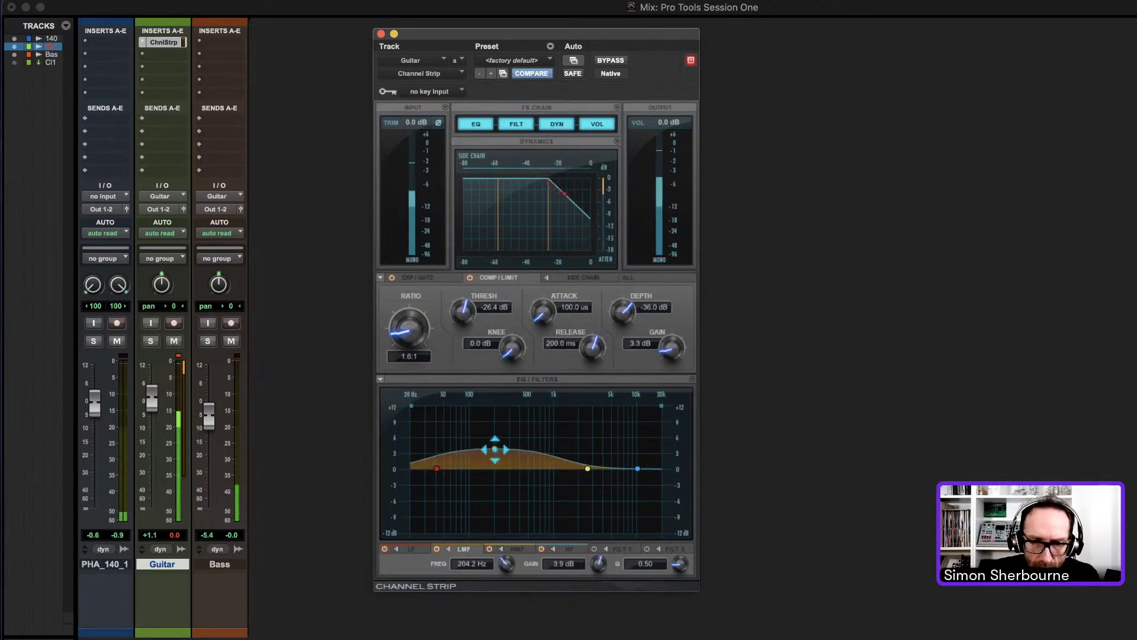
left_click(151, 341)
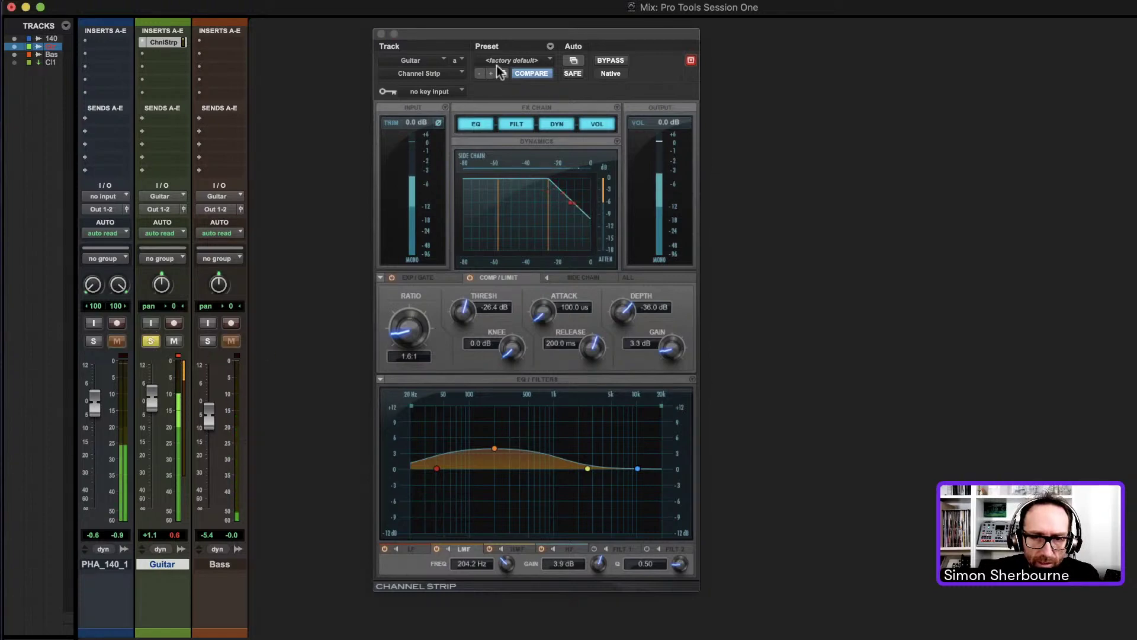
left_click_drag(506, 45, 510, 41)
left_click_drag(497, 447, 515, 407)
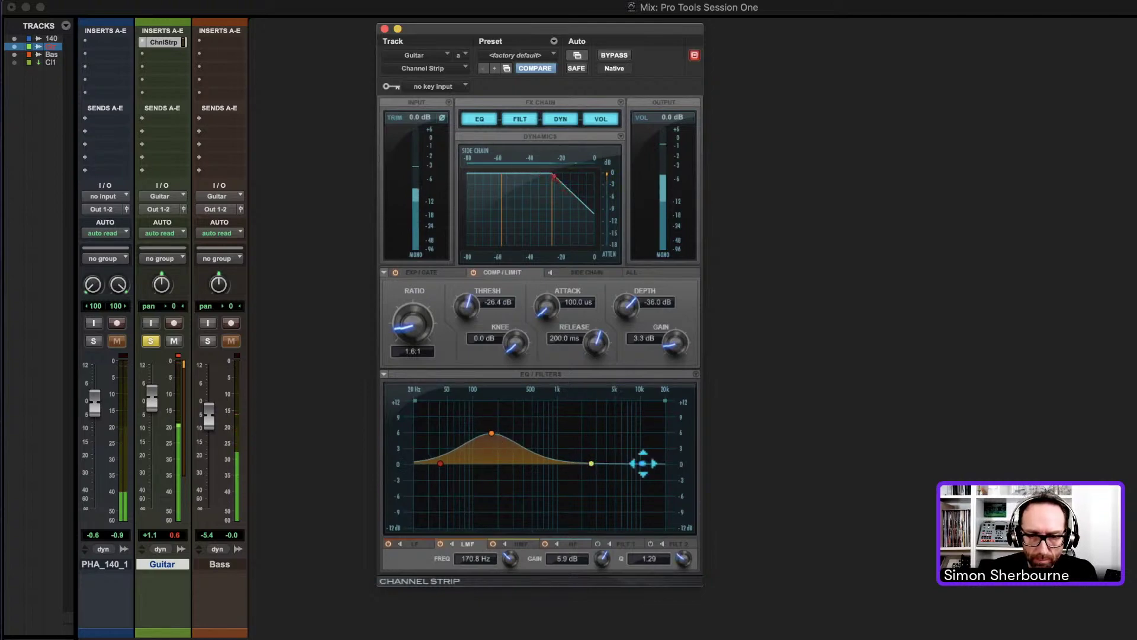
left_click(643, 463)
left_click_drag(643, 464, 637, 426)
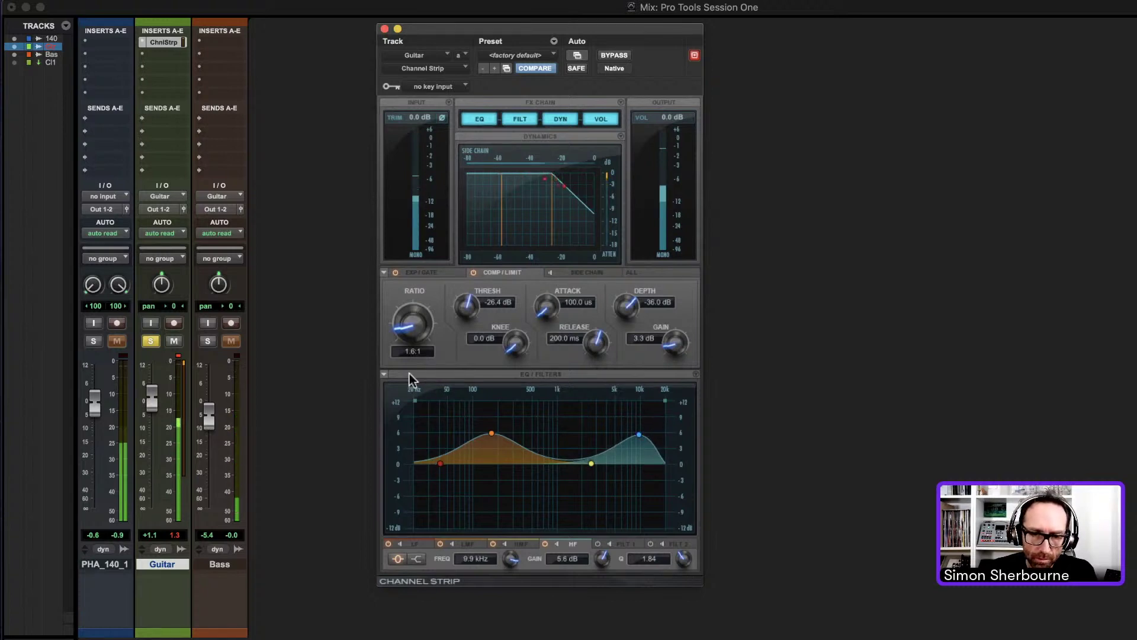
- Enable the Guitar Channel Strip's first filter as a 12 dB/O high-pass at 99.0 Hz, and unsolo the Guitar track
left_click(627, 544)
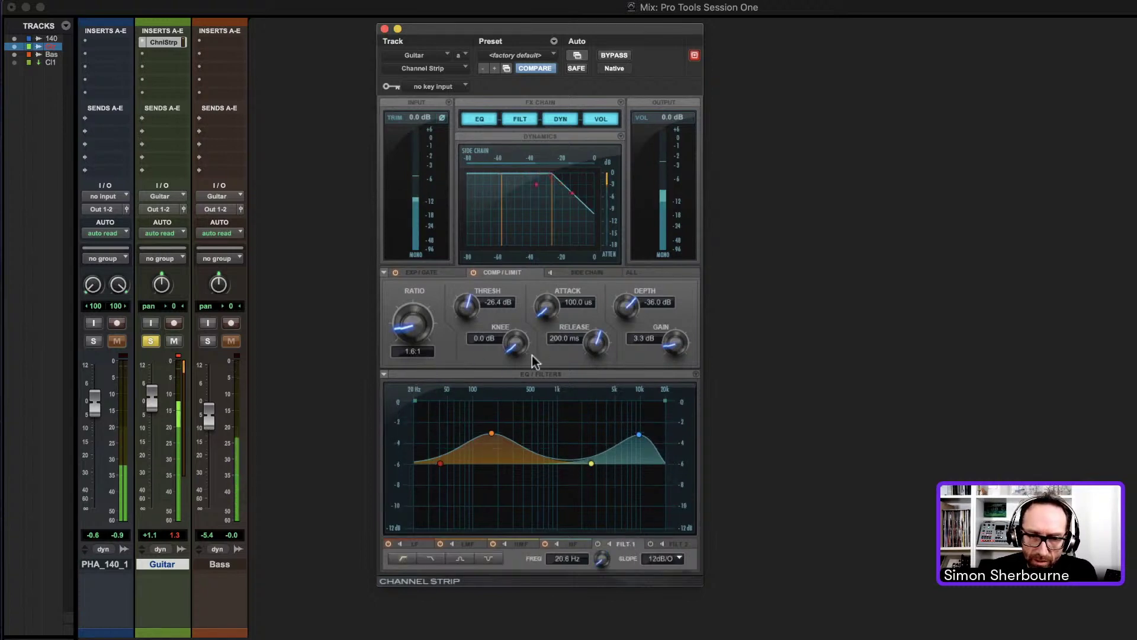
left_click_drag(423, 400, 472, 402)
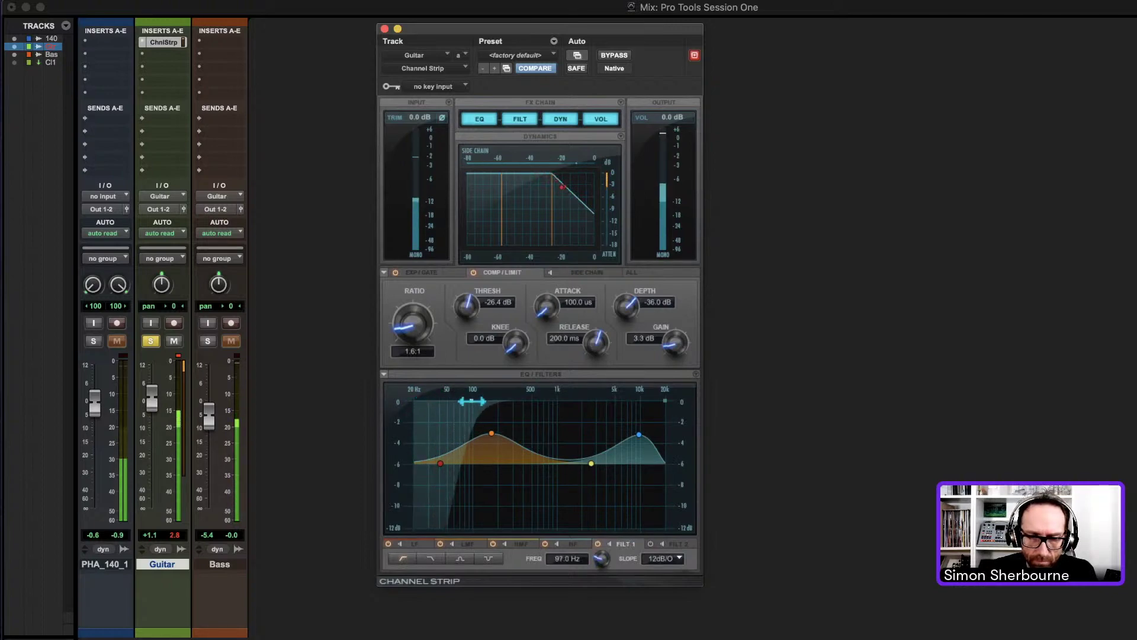
left_click(157, 340)
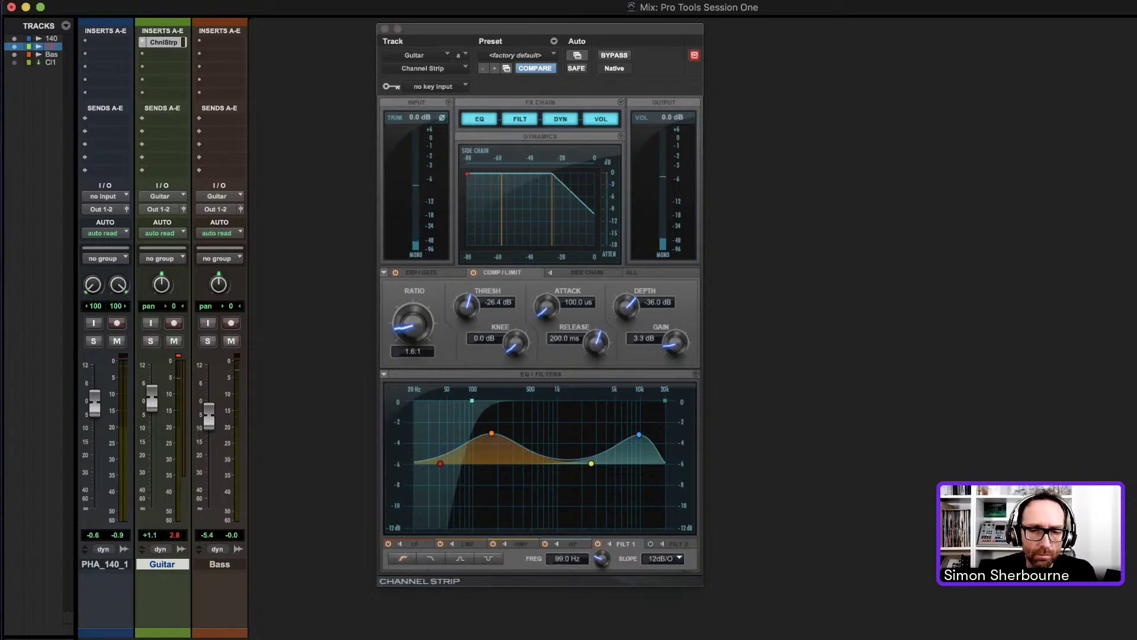
- Listen to the processed guitar in the full mix, and close the Channel Strip window
key("space")
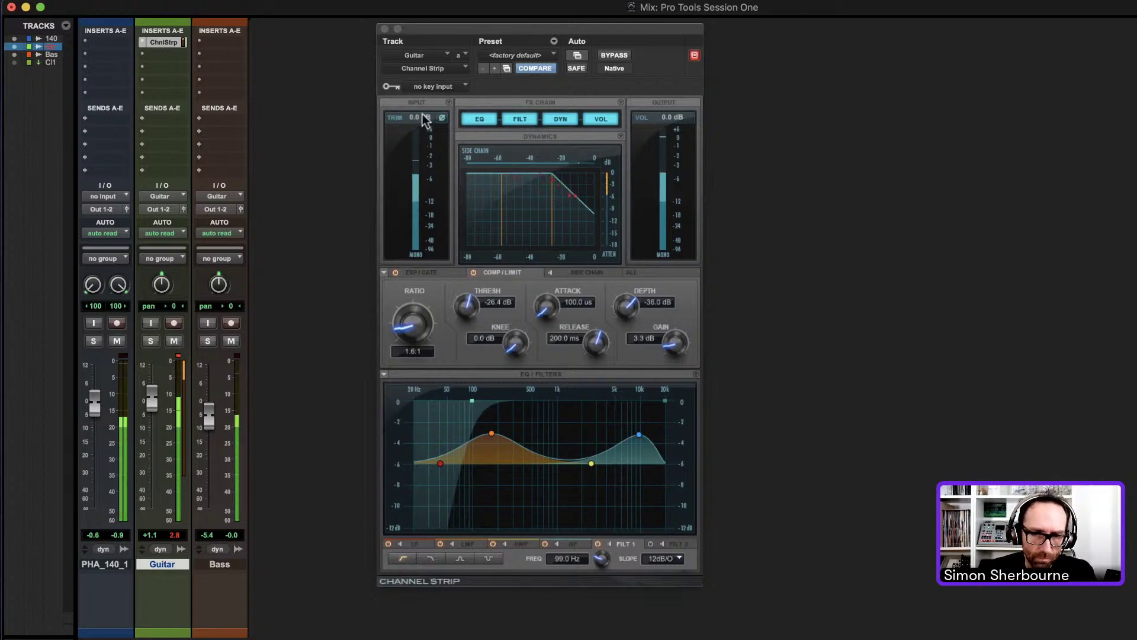
left_click_drag(424, 34, 433, 44)
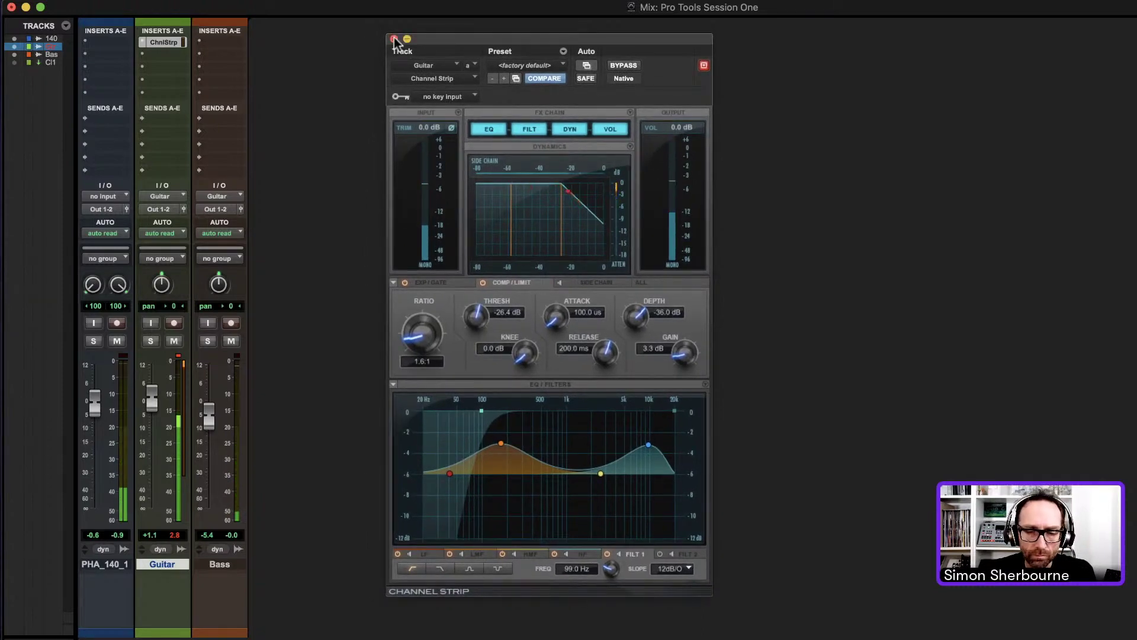
left_click(394, 39)
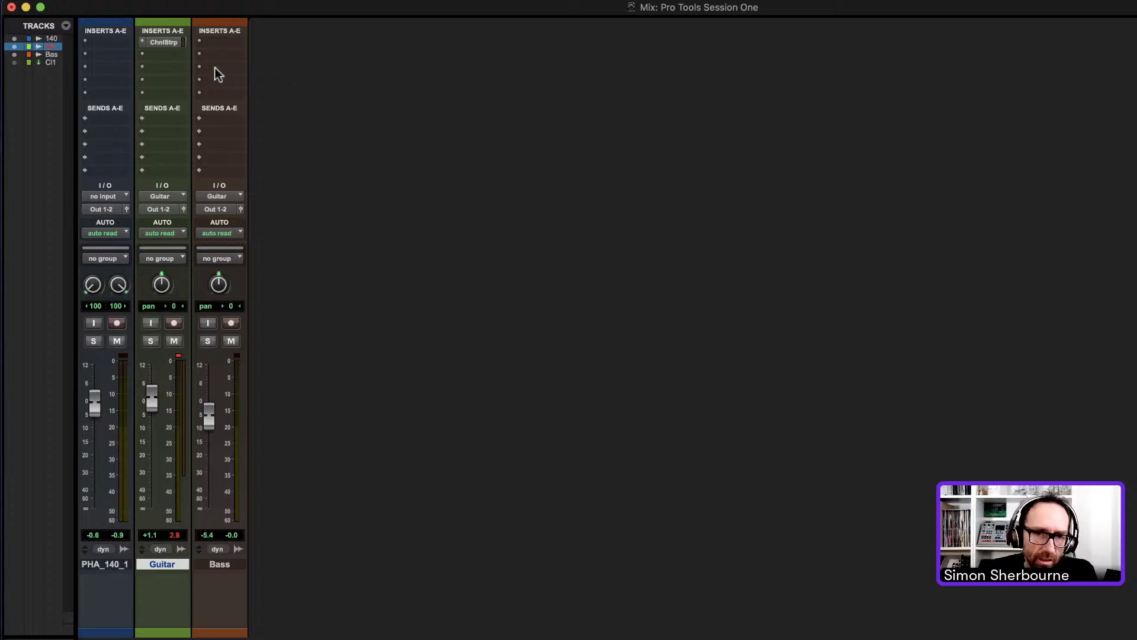
- Insert the mono Eleven MK II harmonic plug-in in the Bass track's first insert slot
left_click(206, 43)
mouse_move(213, 42)
mouse_move(370, 47)
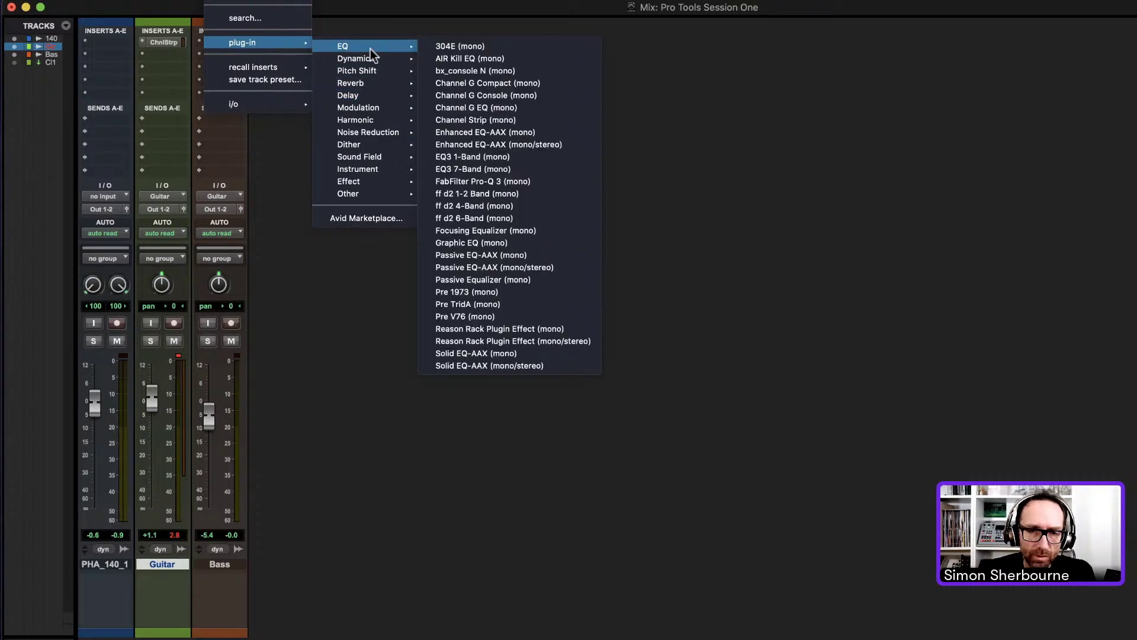
mouse_move(376, 132)
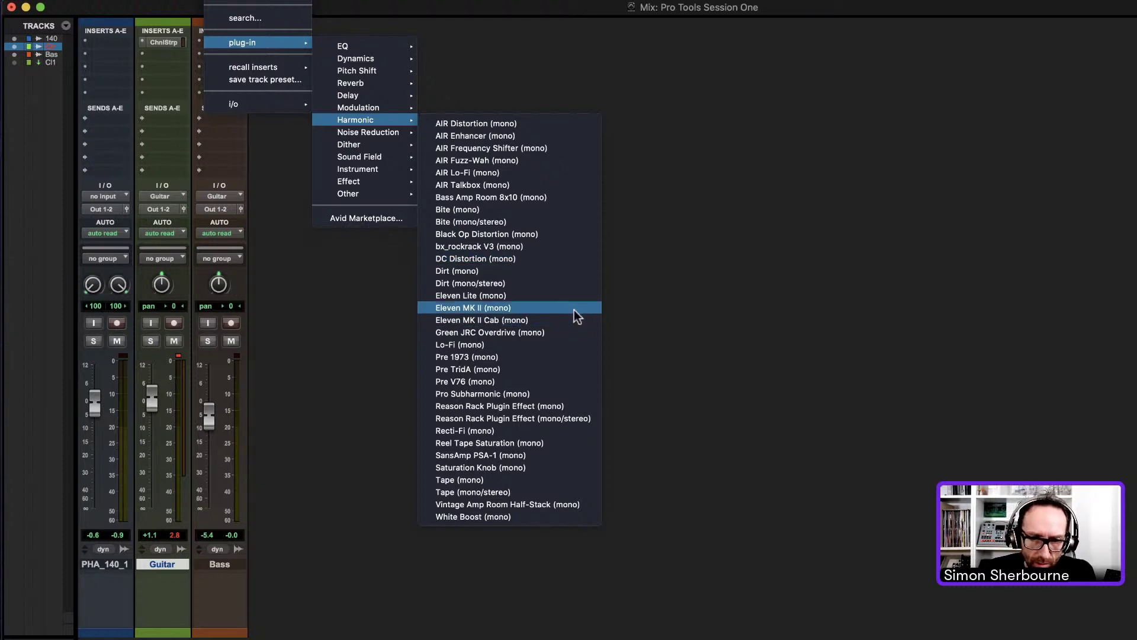
left_click(565, 309)
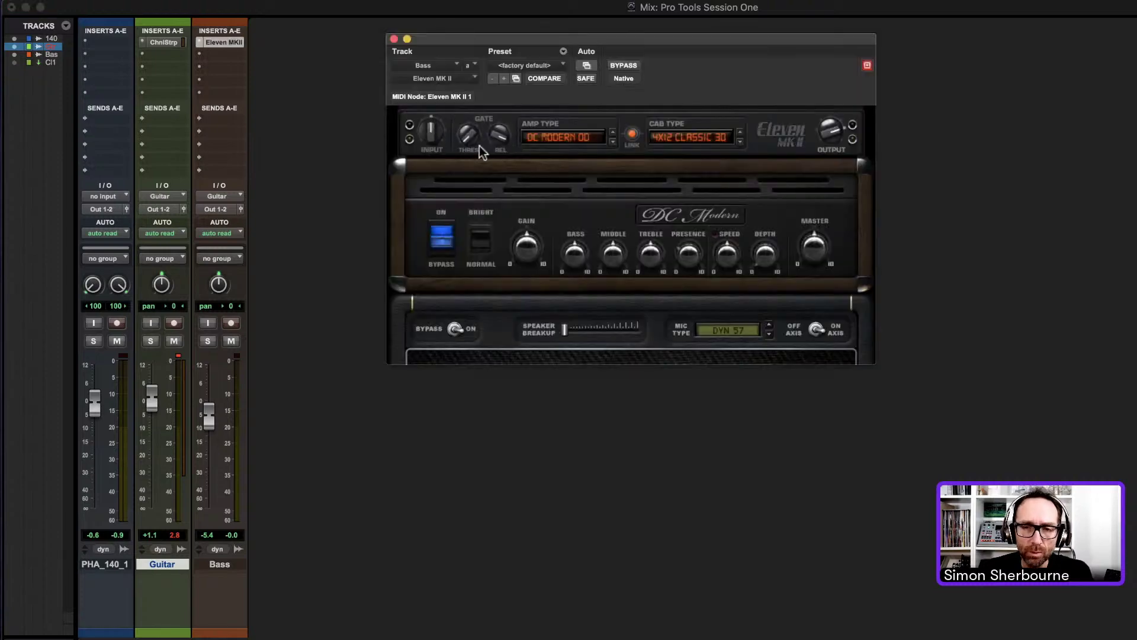
- Load the Dark bass preset in the Bass track's Eleven MK II plug-in
left_click_drag(635, 52, 675, 58)
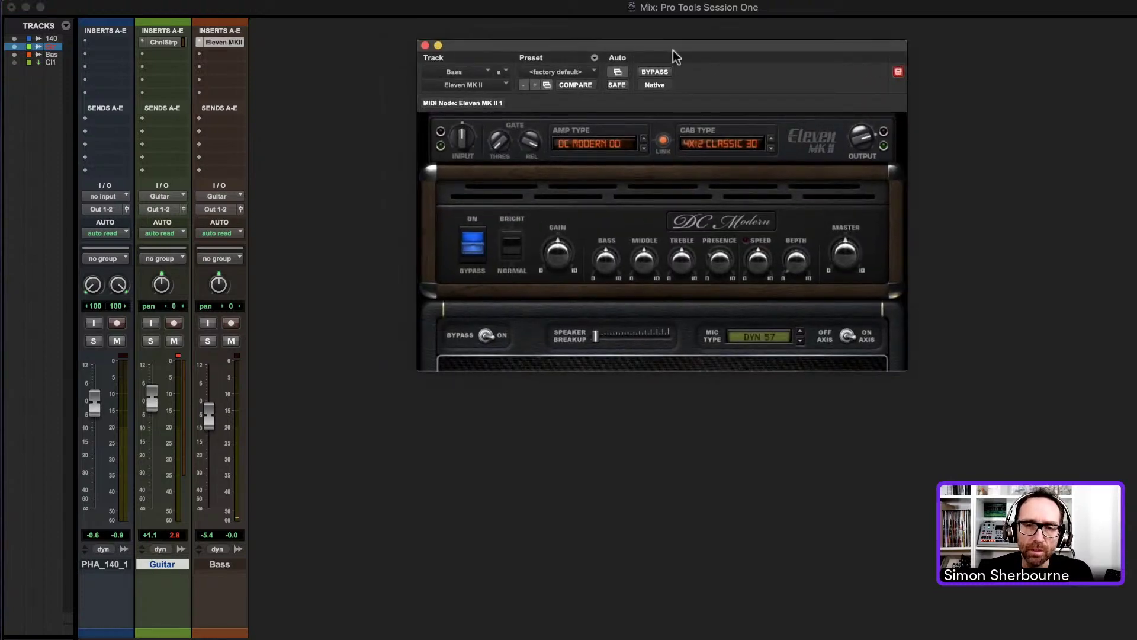
left_click(549, 72)
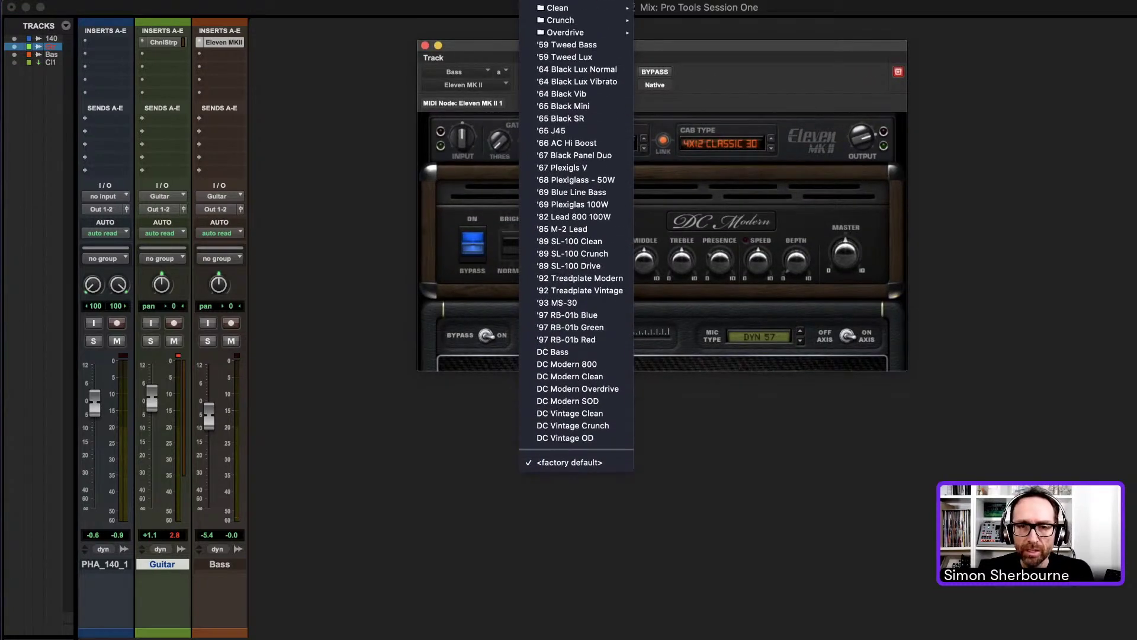
mouse_move(574, 2)
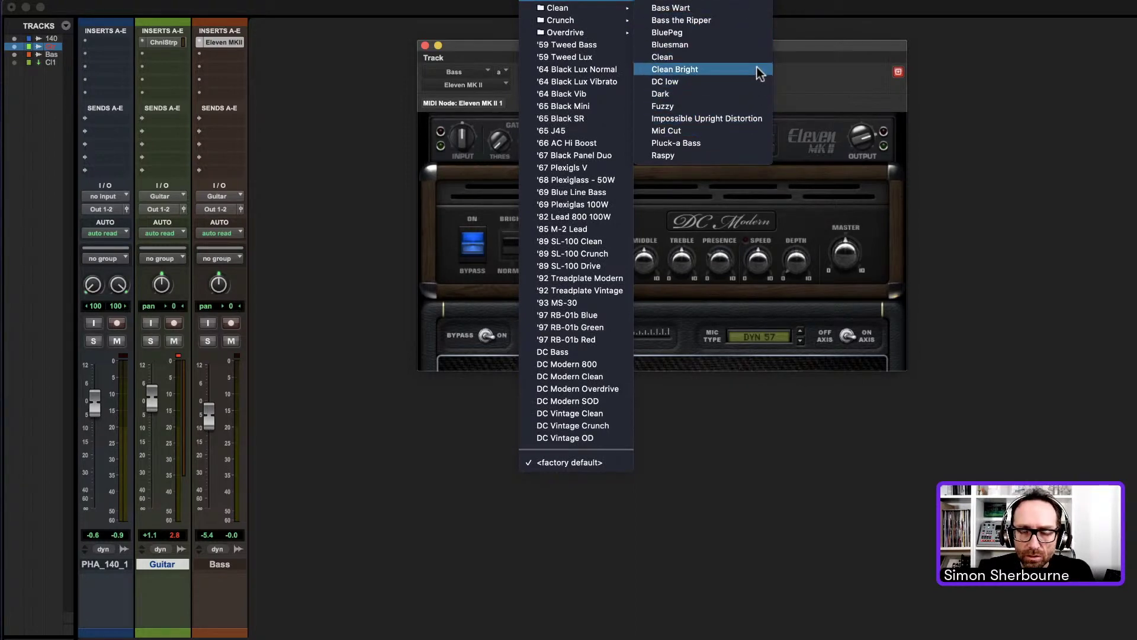
left_click(756, 100)
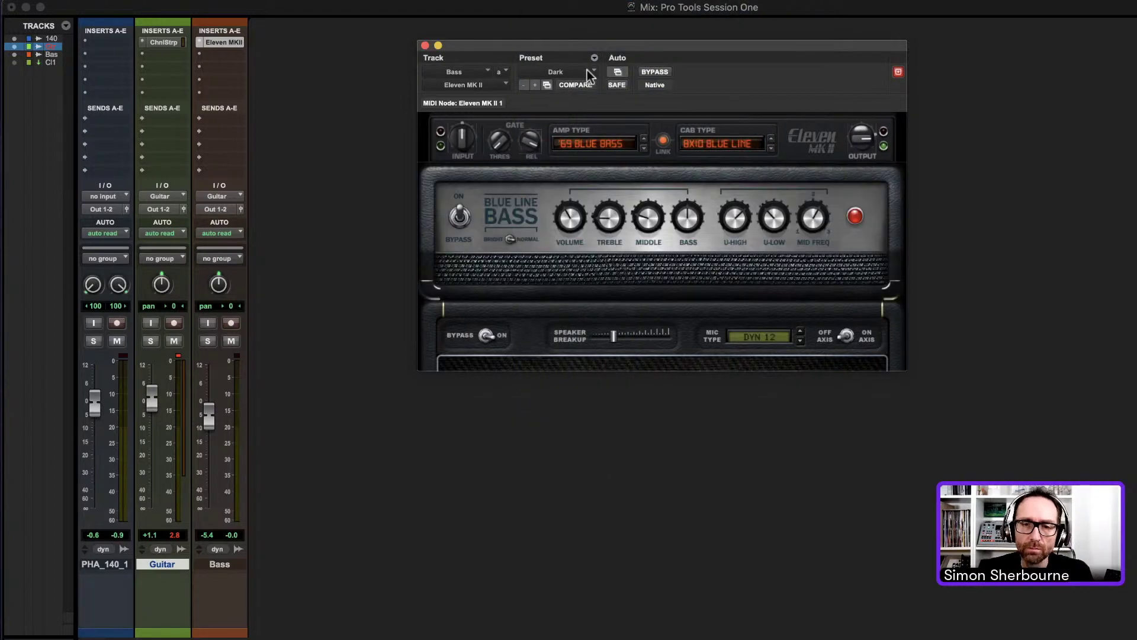
- With Bass soloed, lower its fader to -7.0 dB, turn up the amp's Bass control slightly, and close the plug-in window
left_click(207, 341)
left_click_drag(212, 422, 215, 426)
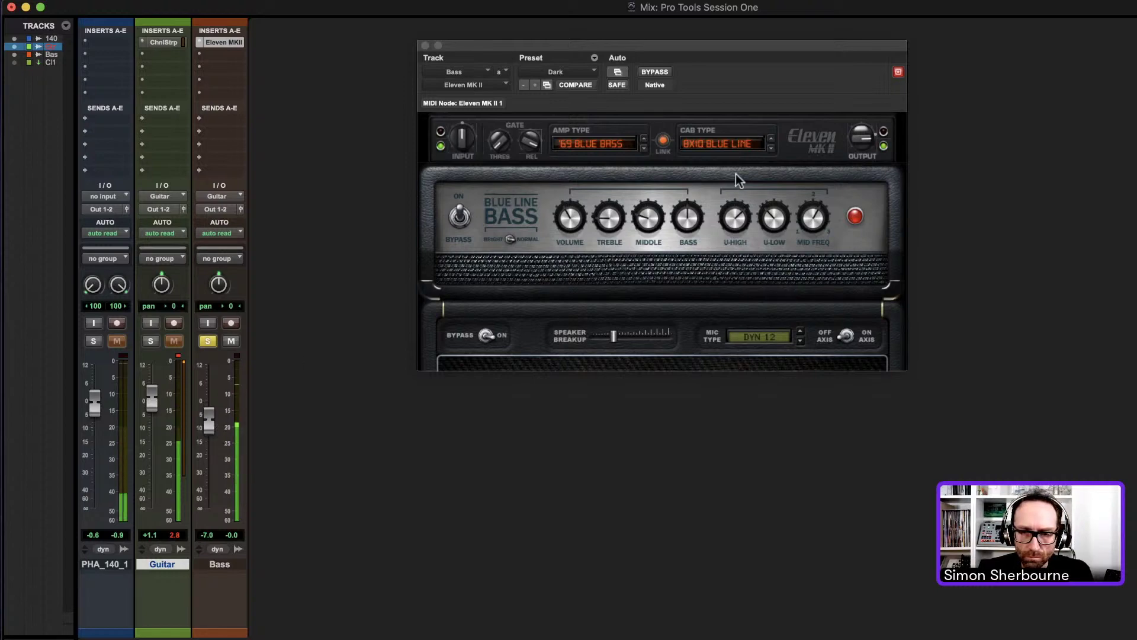
left_click(692, 215)
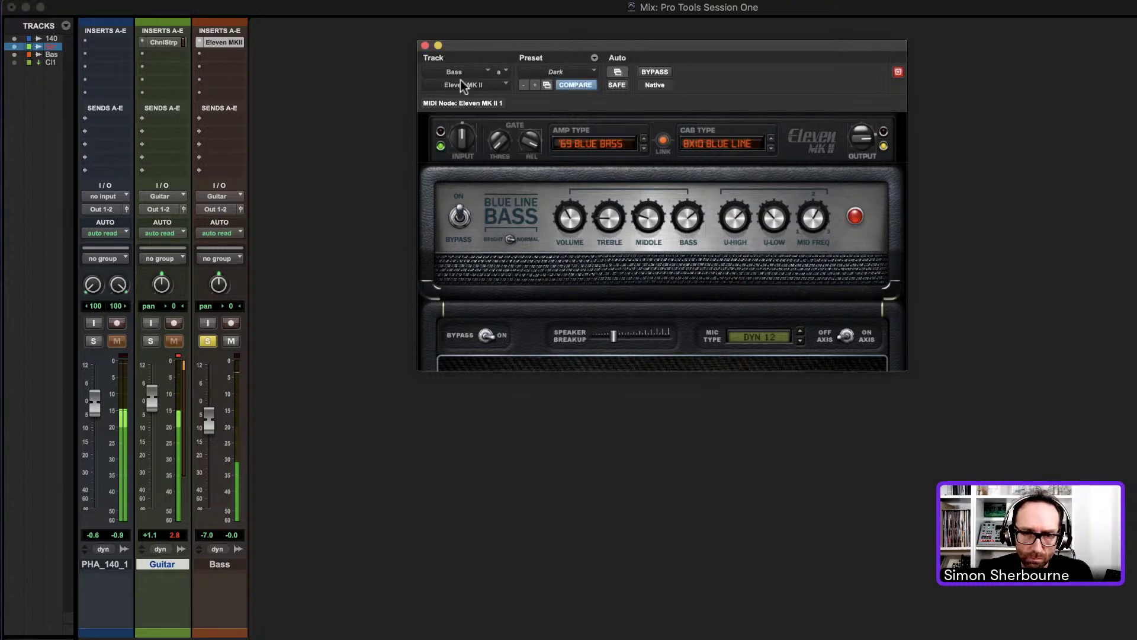
left_click(425, 46)
- Unsolo Bass and rebalance the faders in the full mix: Bass -5.7 dB, Guitar +0.4 dB, PHA_140_SS_1 -1.7 dB
left_click(208, 344)
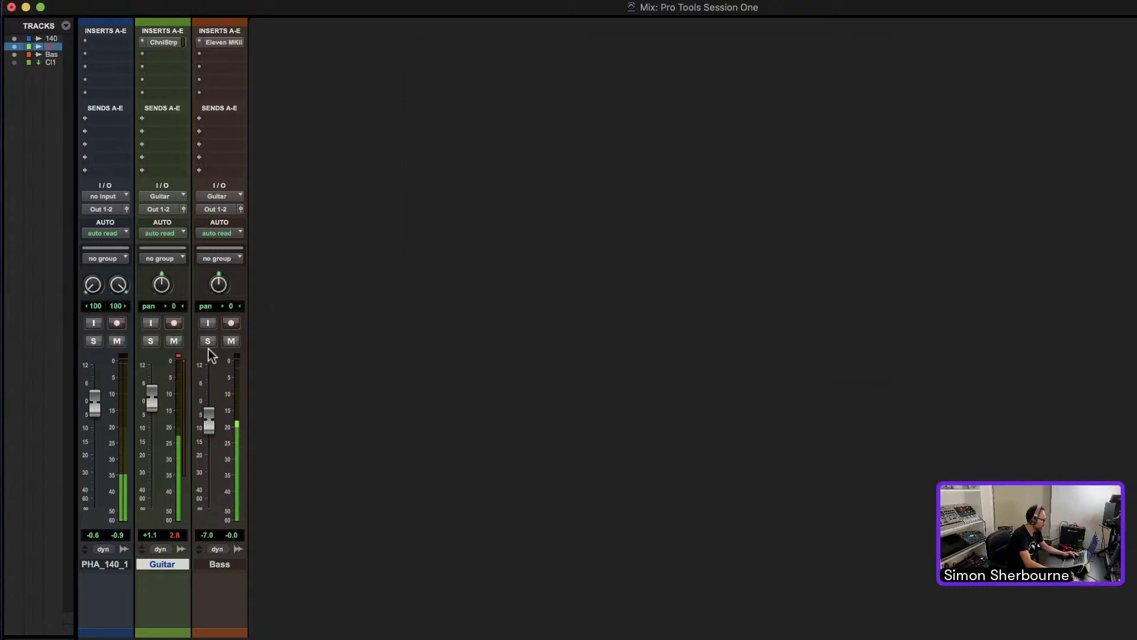
left_click_drag(209, 428, 211, 424)
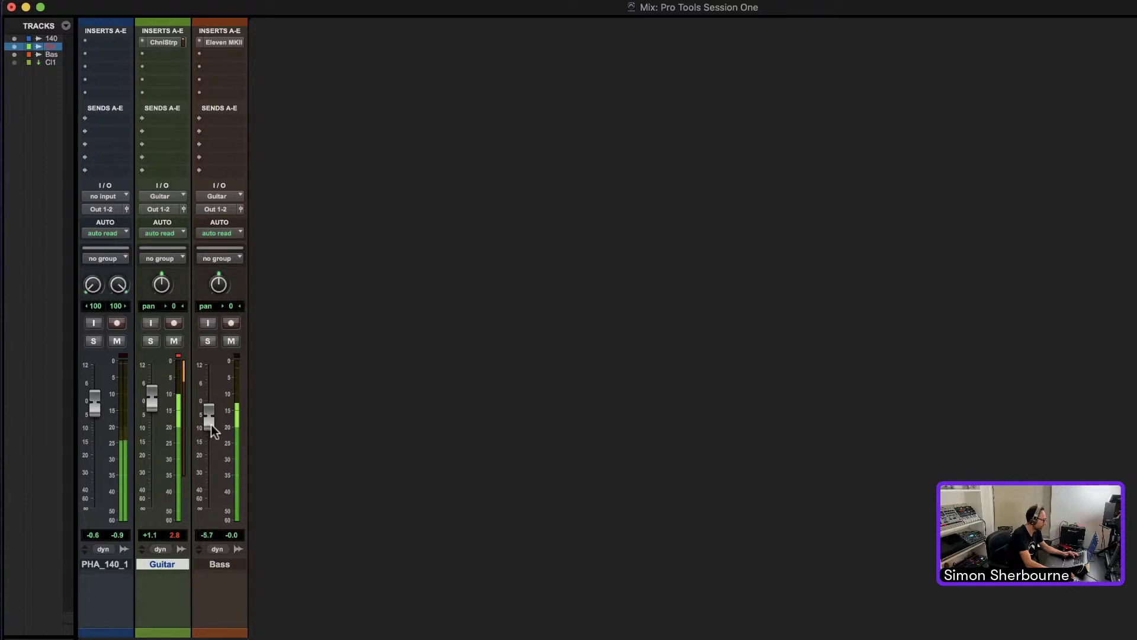
left_click_drag(153, 402, 96, 424)
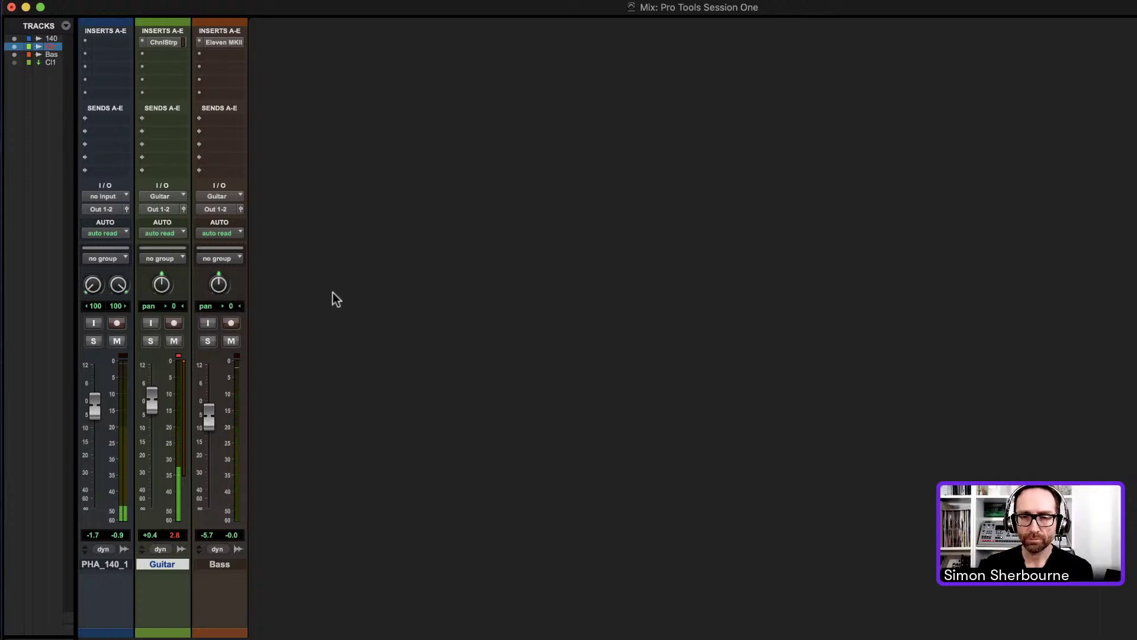
- In the Edit window, create one stereo Instrument track and move it below the Bass track
key("super+equal")
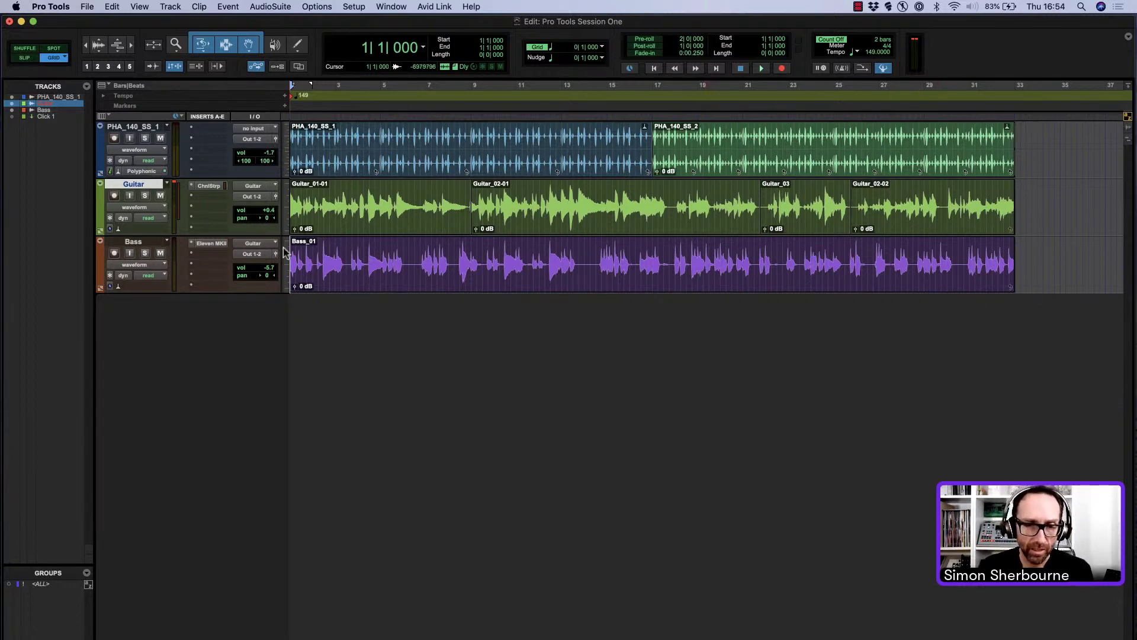
left_click(185, 6)
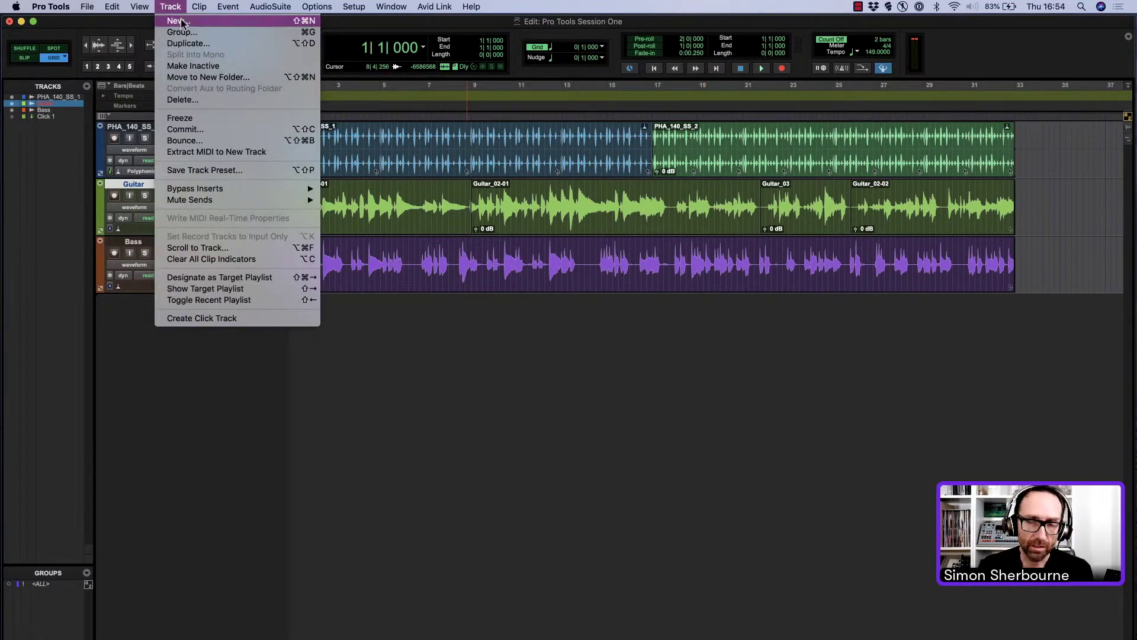
left_click(183, 18)
left_click(441, 253)
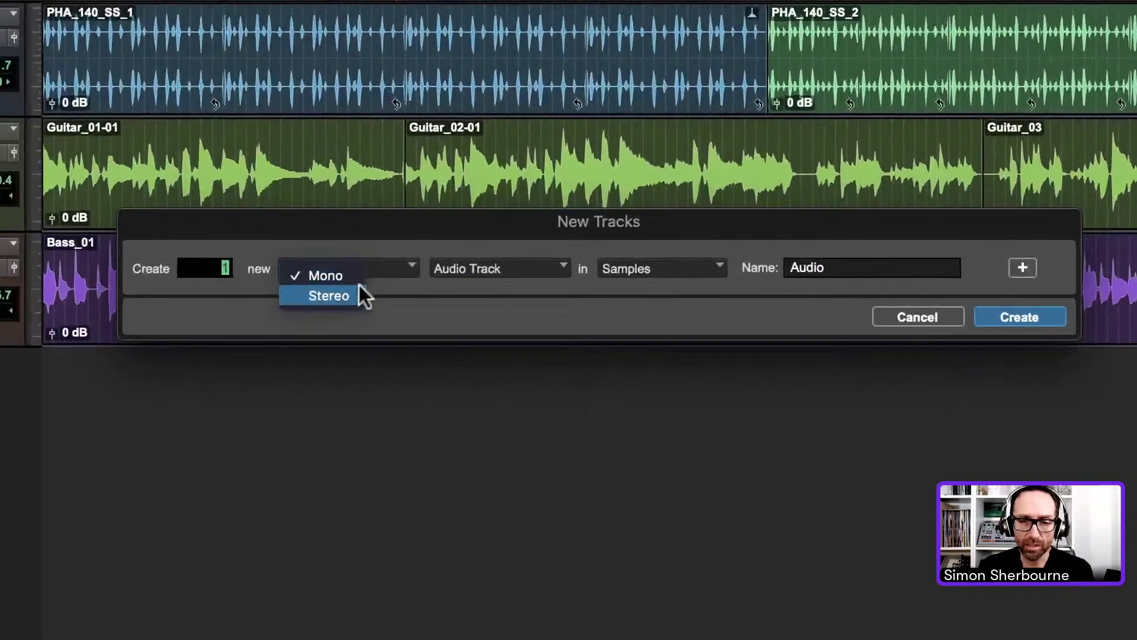
left_click(442, 267)
left_click(504, 254)
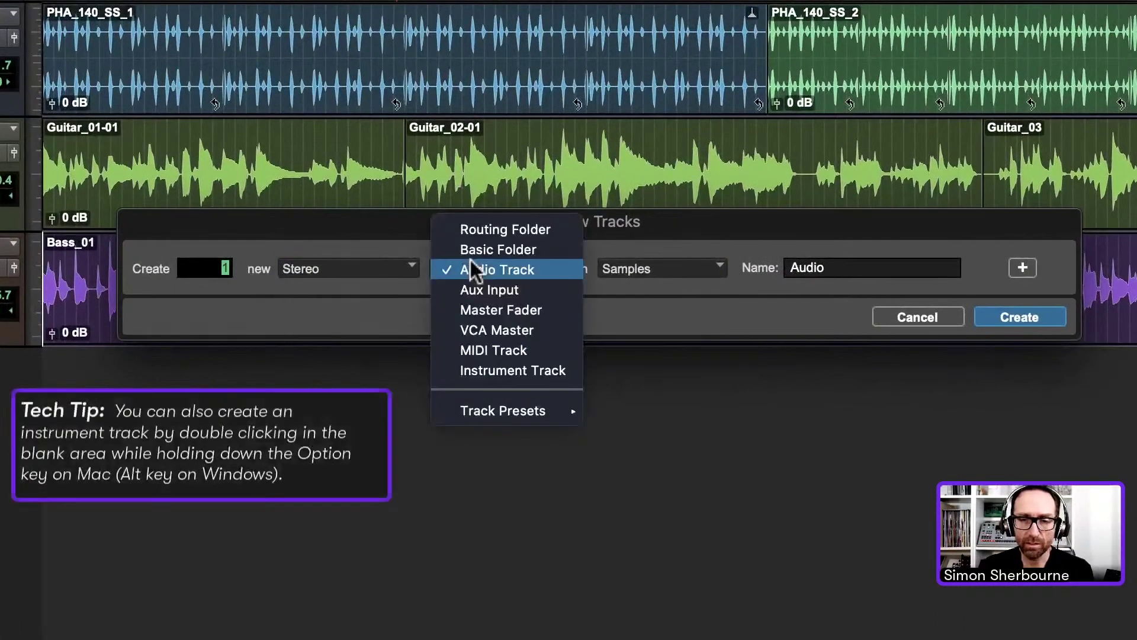
left_click(531, 373)
left_click_drag(838, 267, 780, 270)
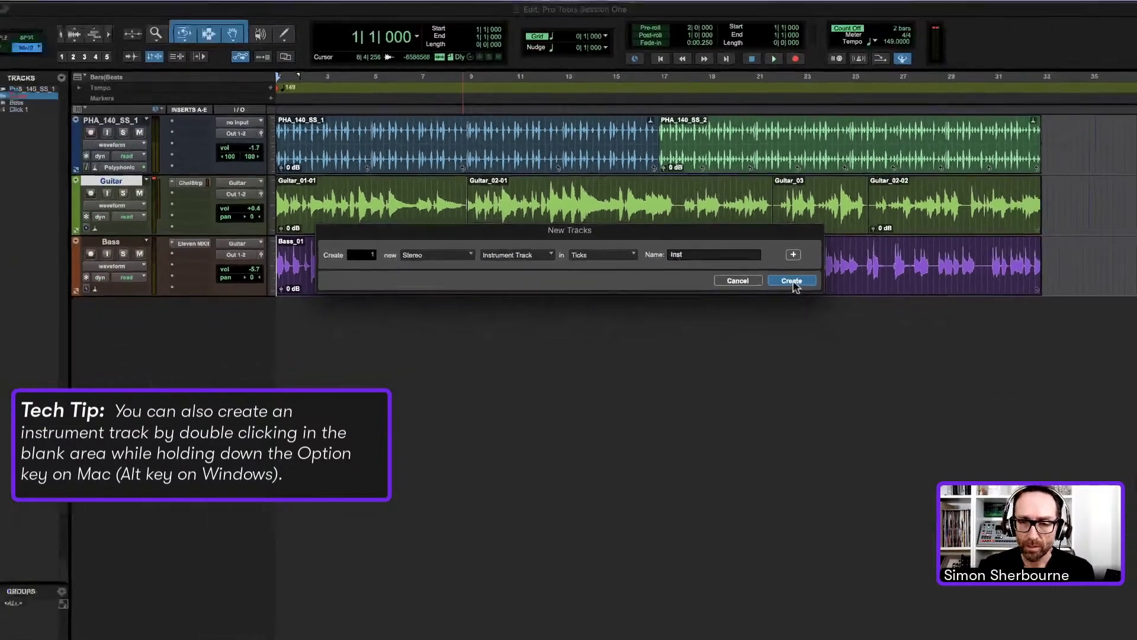
left_click(1019, 317)
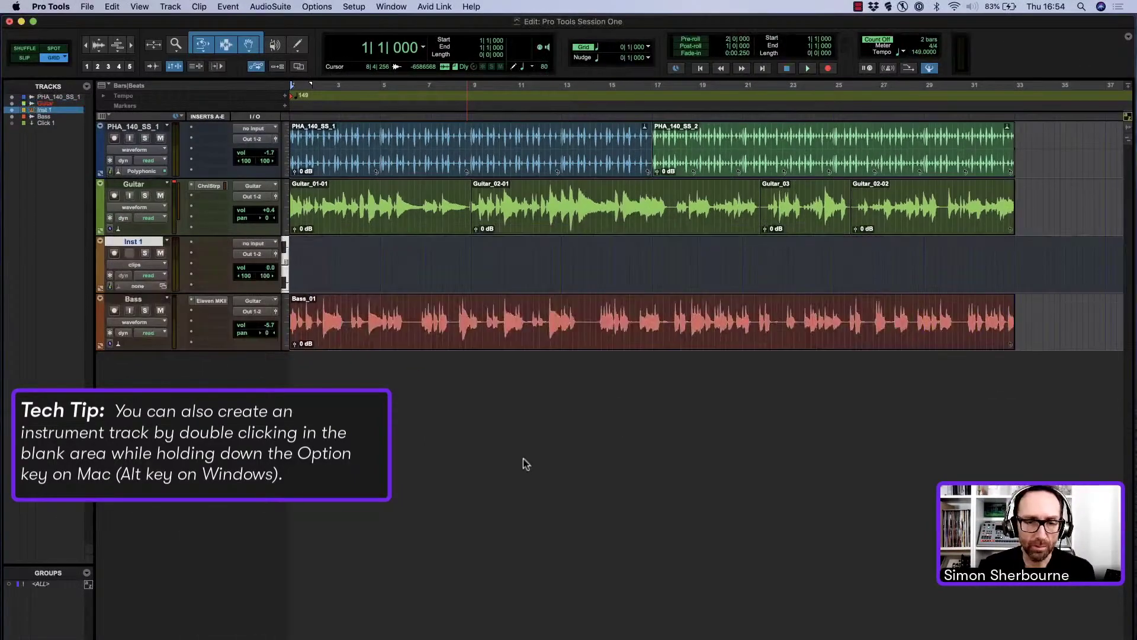
left_click_drag(173, 243, 191, 289)
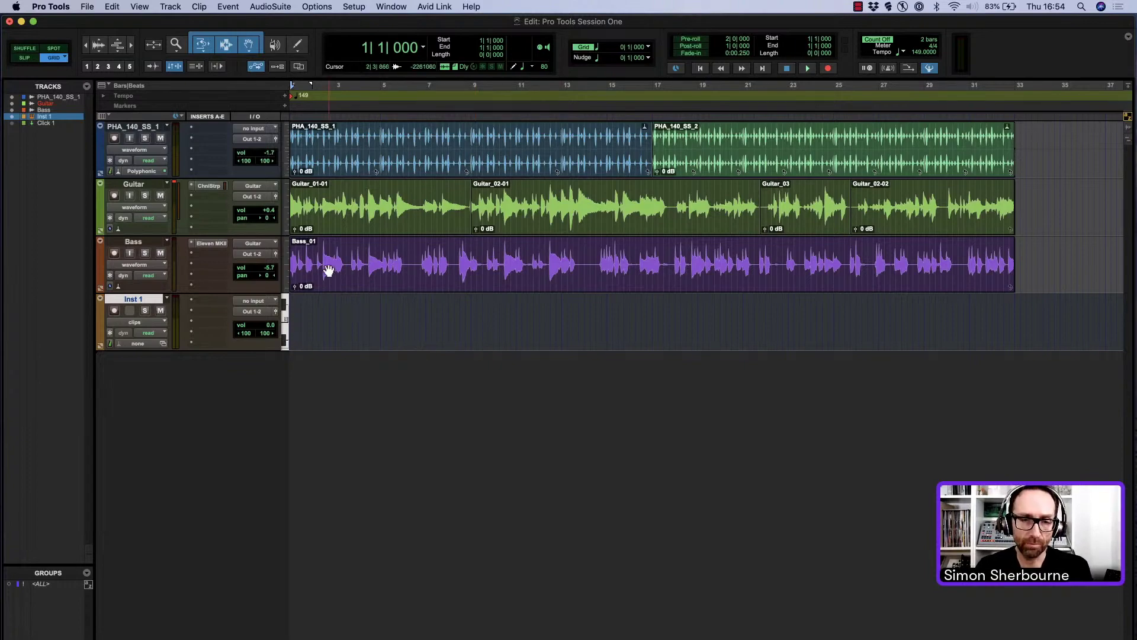
- Insert the stereo Xpand!2 multichannel instrument in Inst 1's first insert slot and toggle the track's record enable
left_click(191, 301)
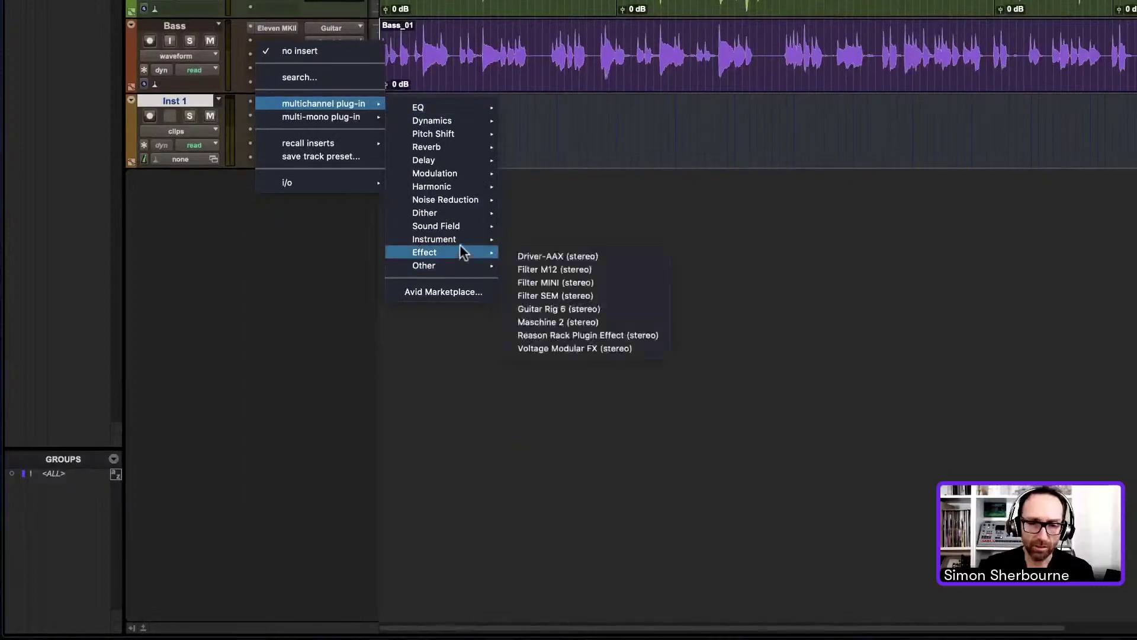
mouse_move(368, 406)
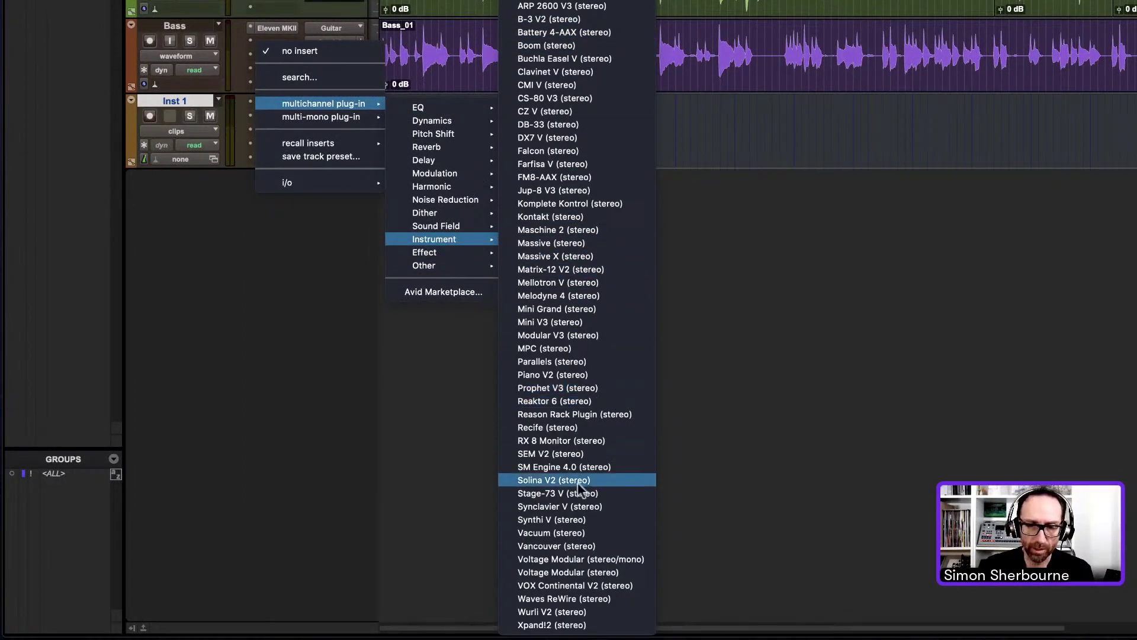
left_click(610, 626)
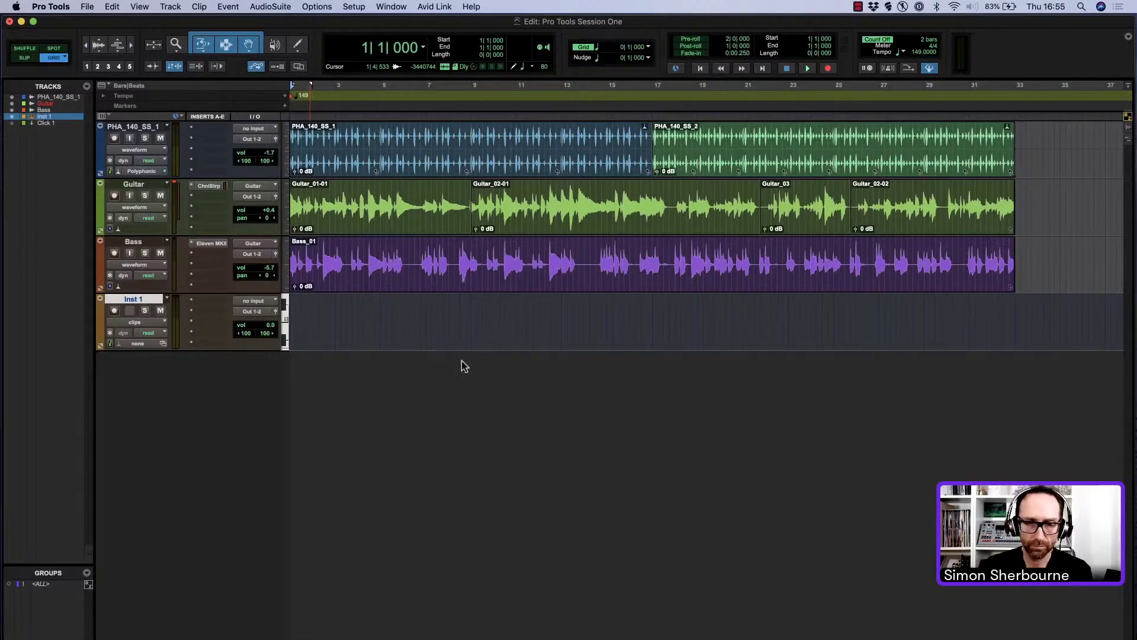
left_click_drag(620, 57, 575, 298)
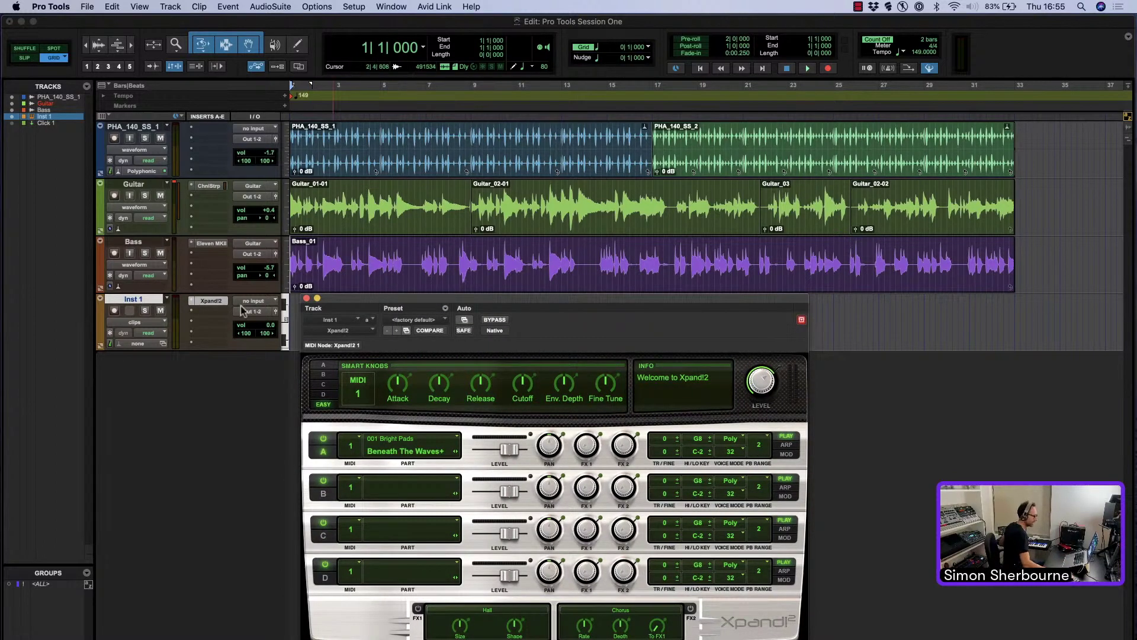
left_click(114, 311)
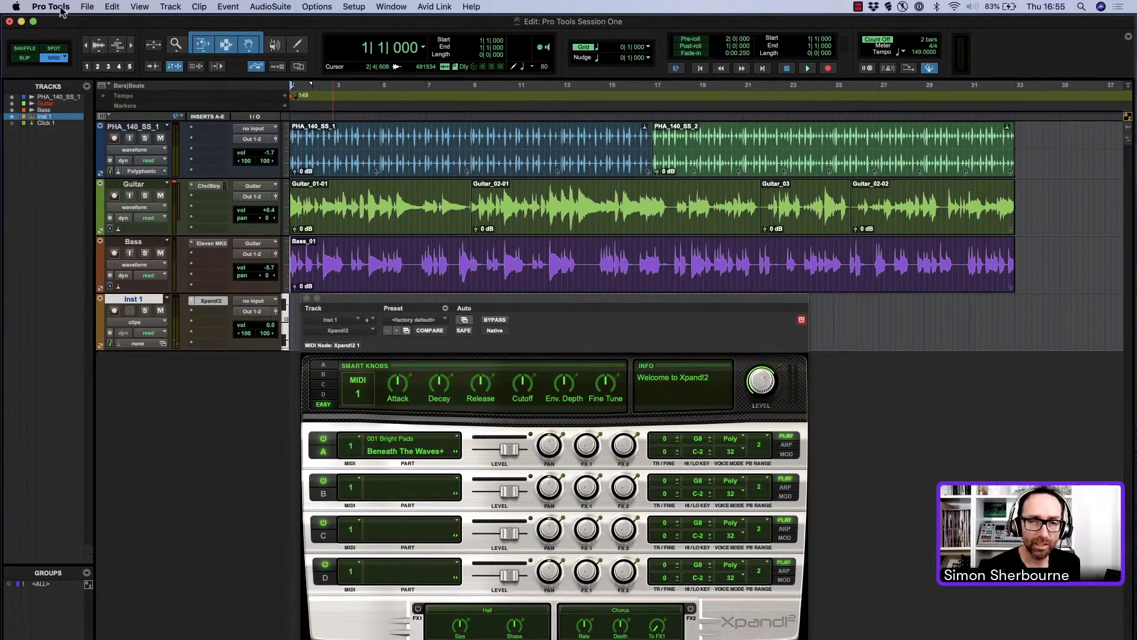
- In the MIDI preferences, set the Default Thru Instrument to Follows First Selected MIDI Track
left_click(350, 7)
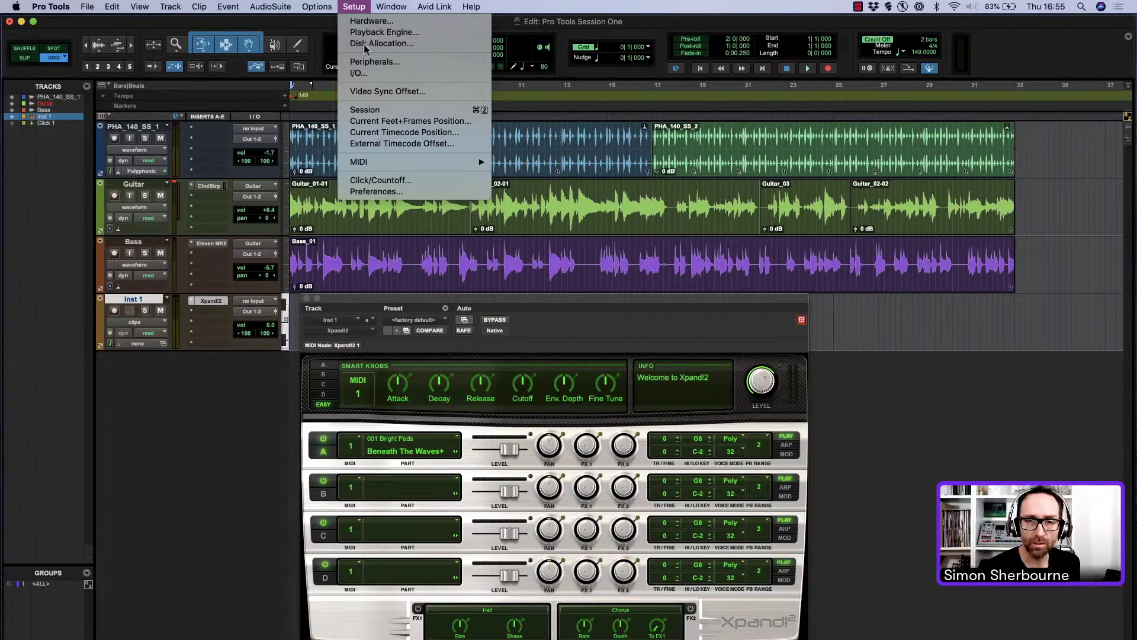
left_click(393, 190)
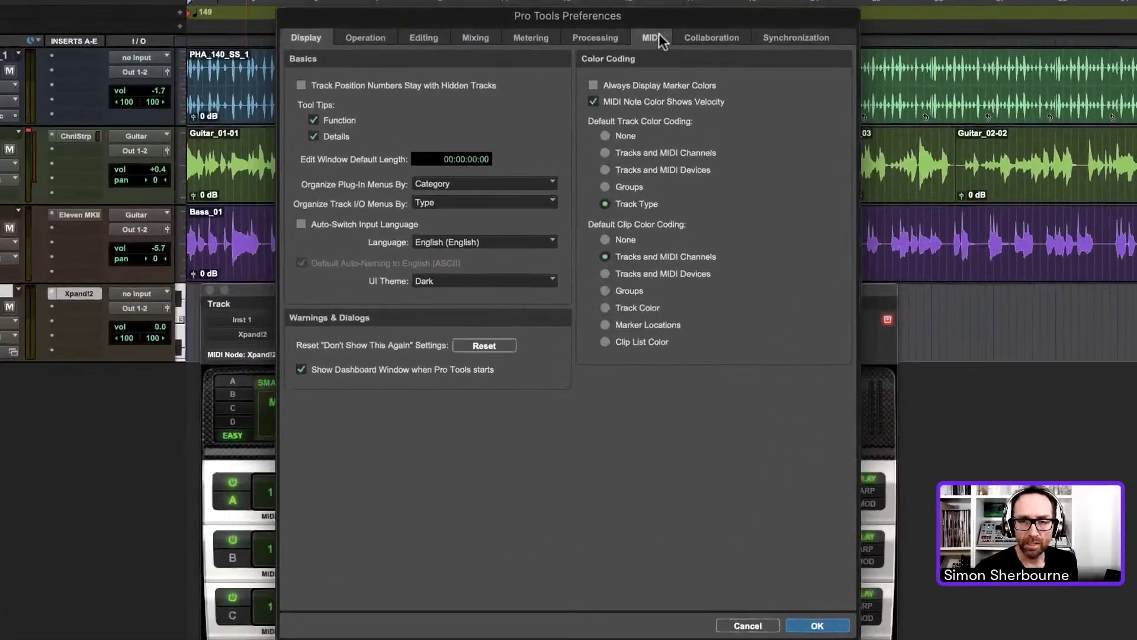
left_click(630, 113)
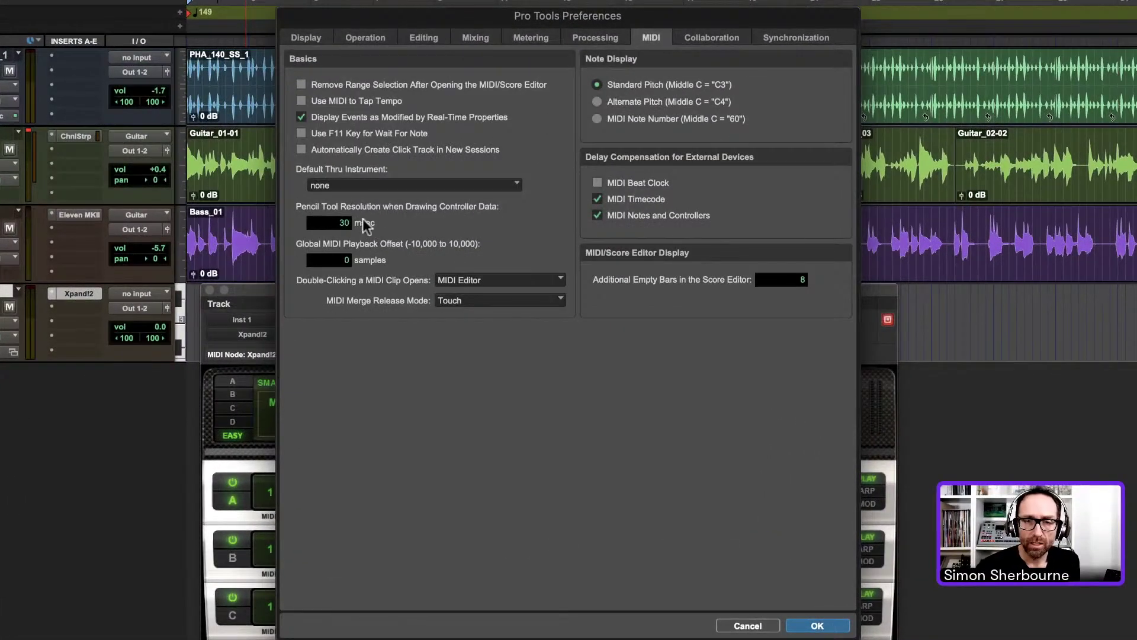
left_click(380, 184)
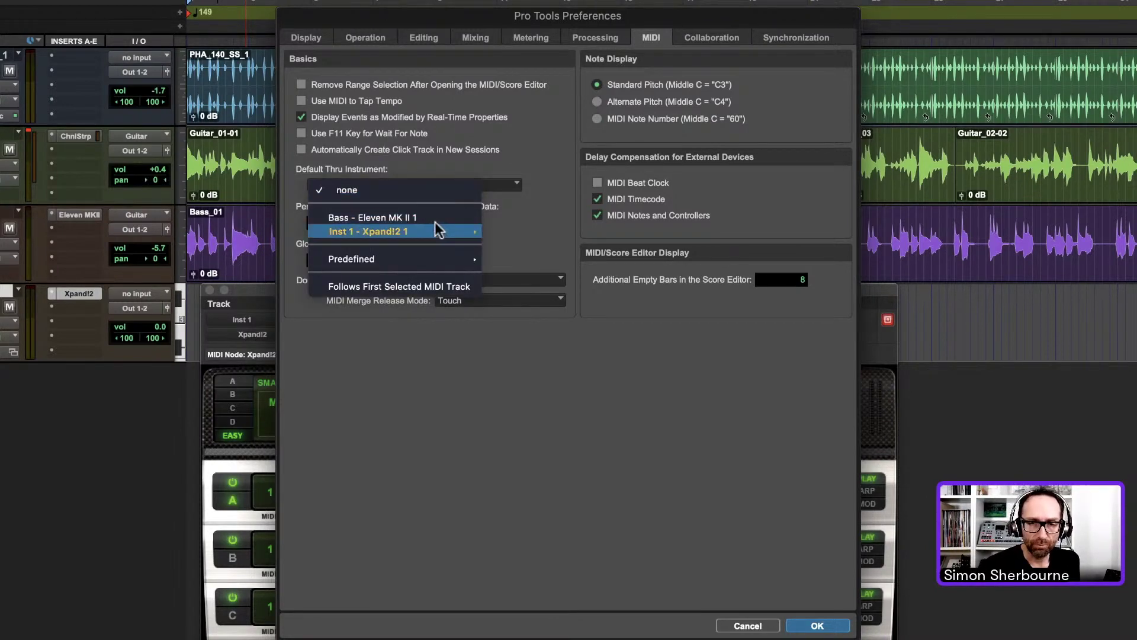
mouse_move(448, 236)
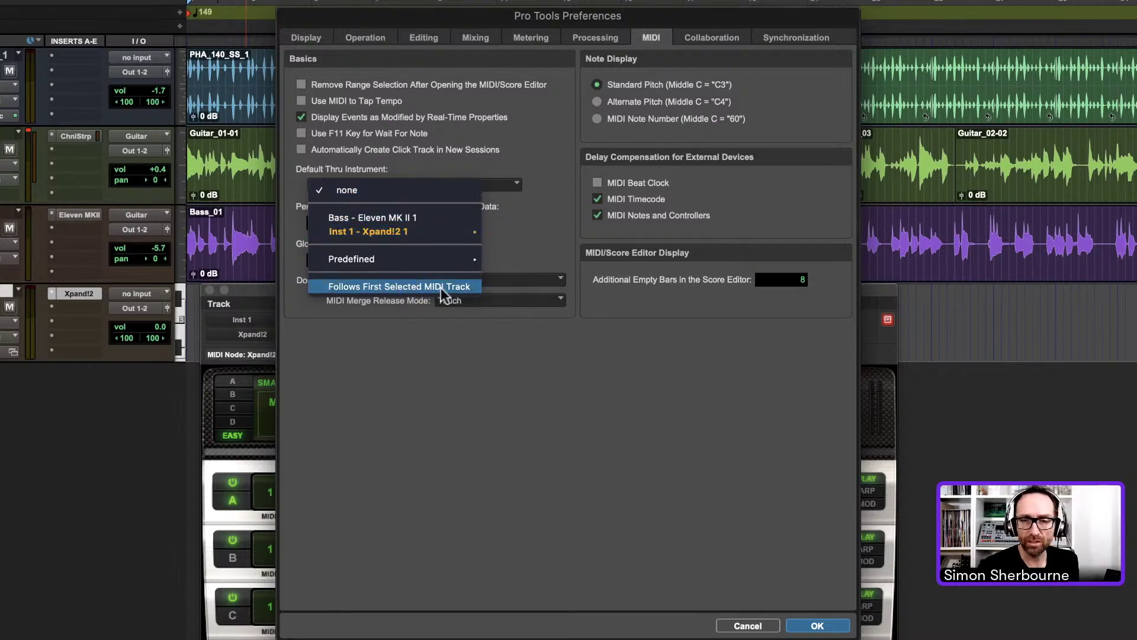
left_click(443, 285)
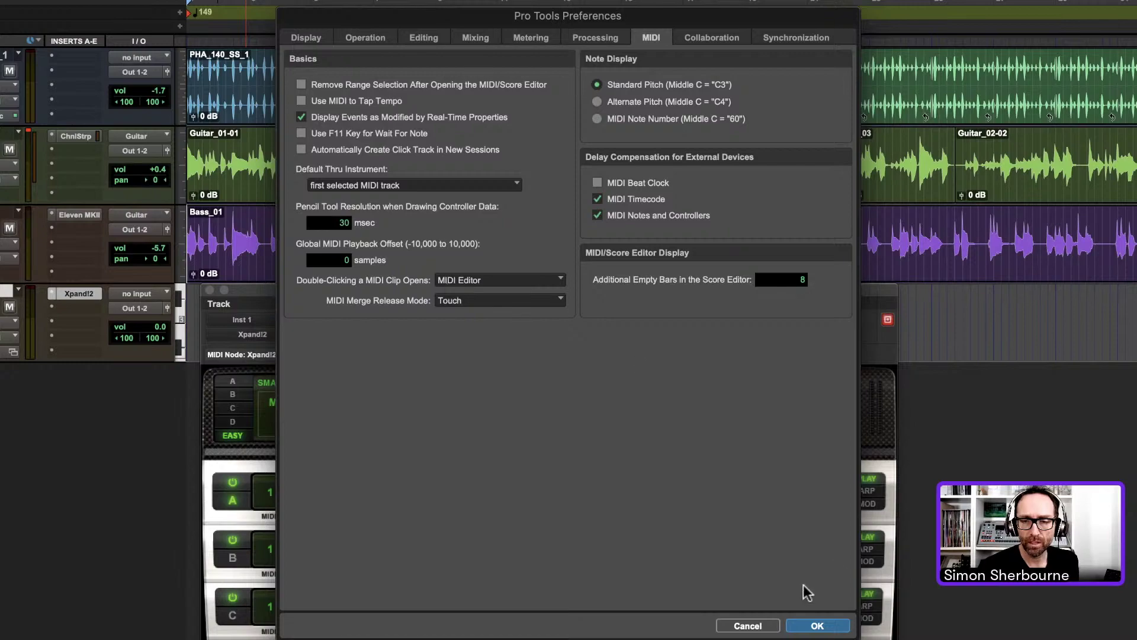
left_click(817, 626)
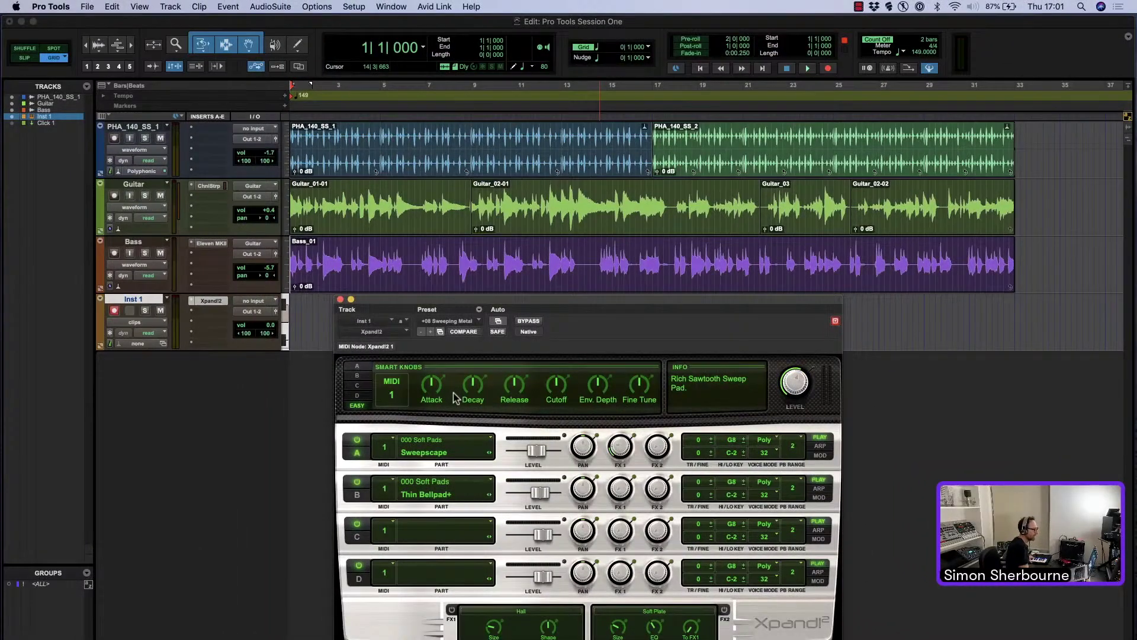
- Load Xpand!2's +12 Pizz Arp preset from the 16 Strings category and record a MIDI part on Inst 1
left_click(449, 320)
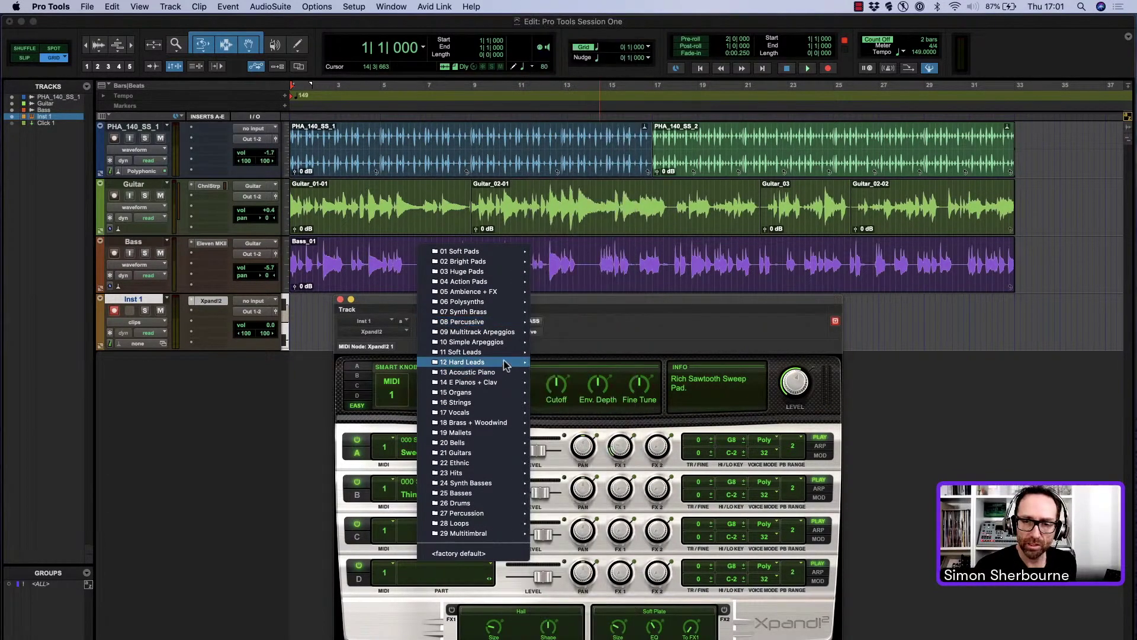
mouse_move(481, 484)
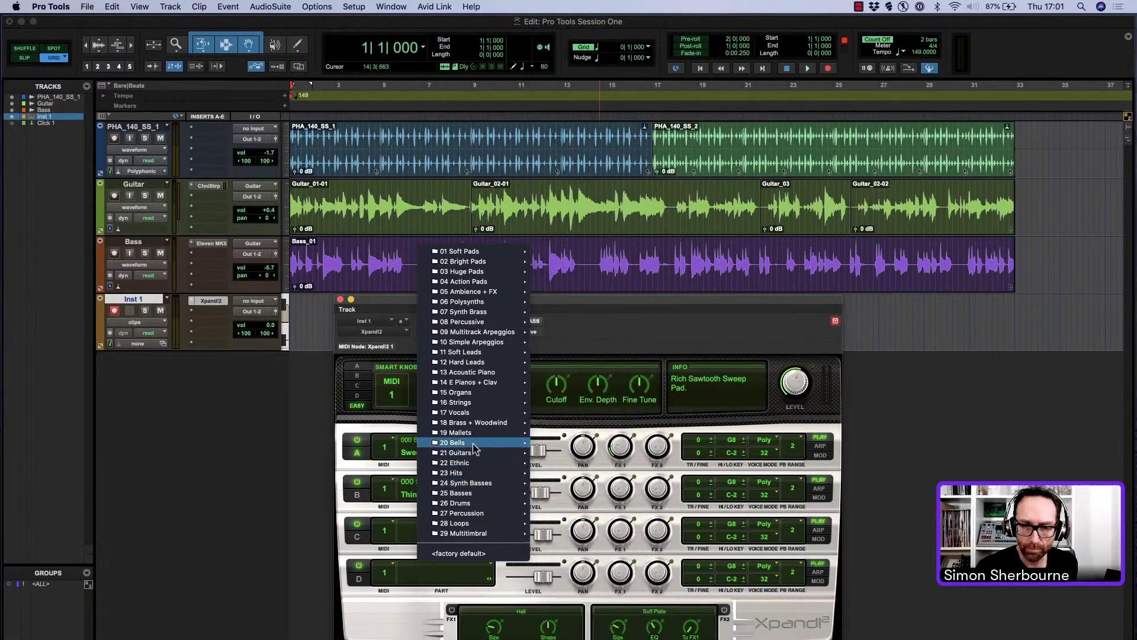
mouse_move(474, 402)
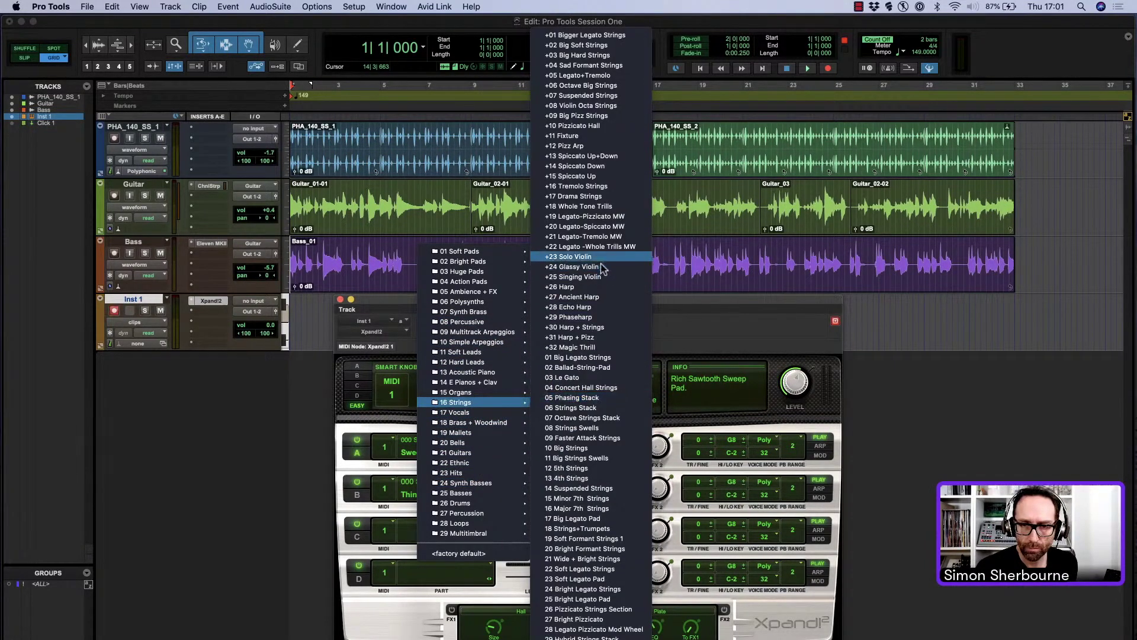
left_click(619, 148)
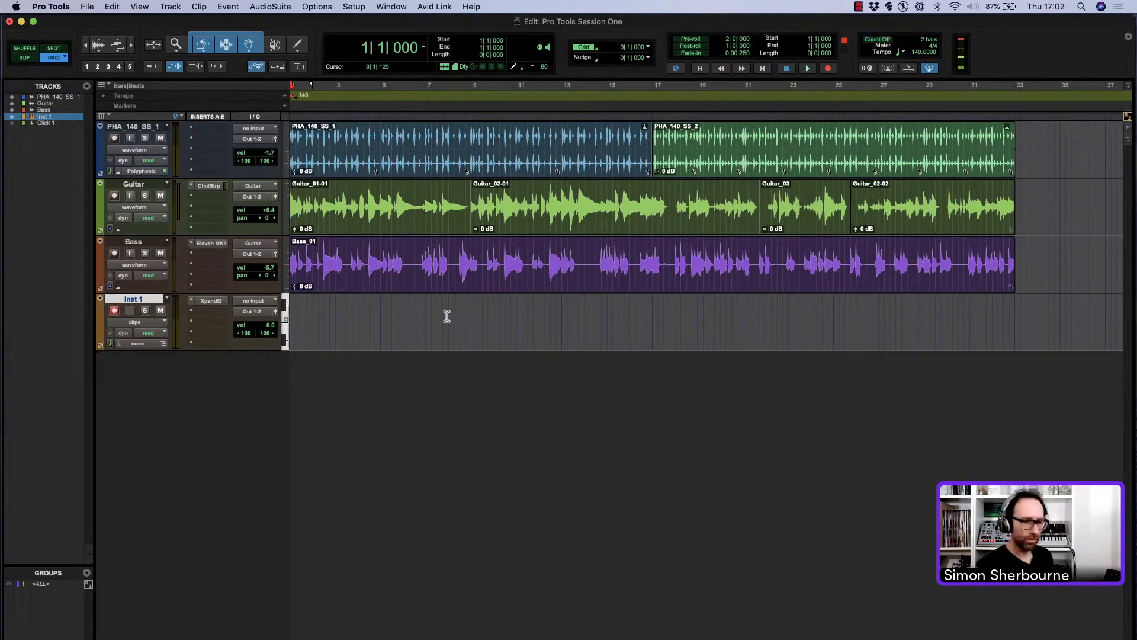
key("super+space")
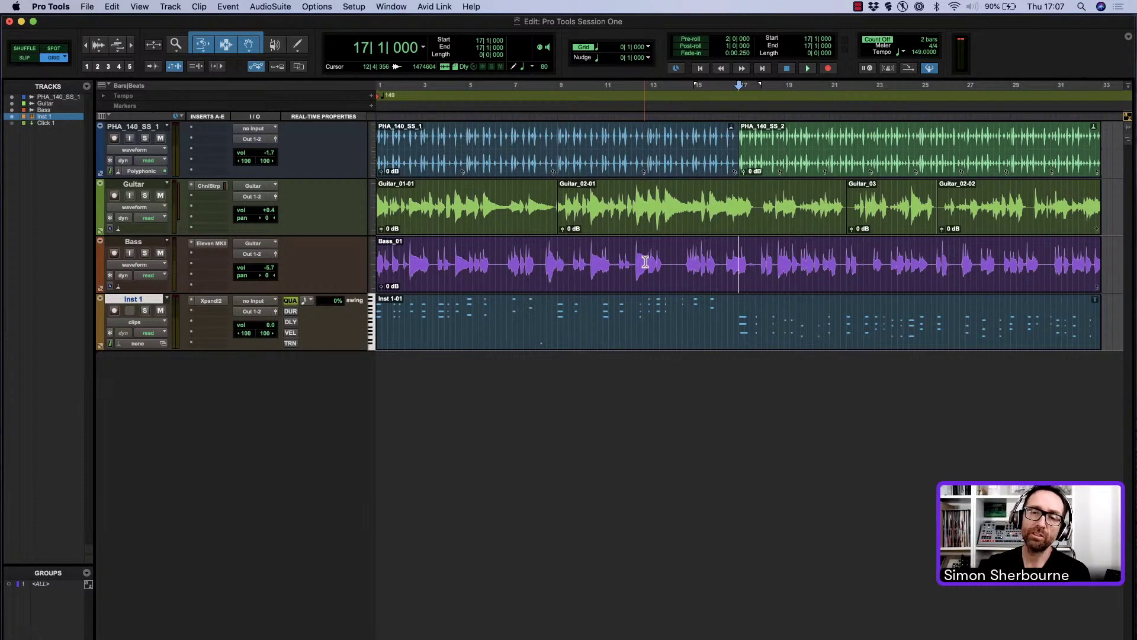
key("r")
key("r")
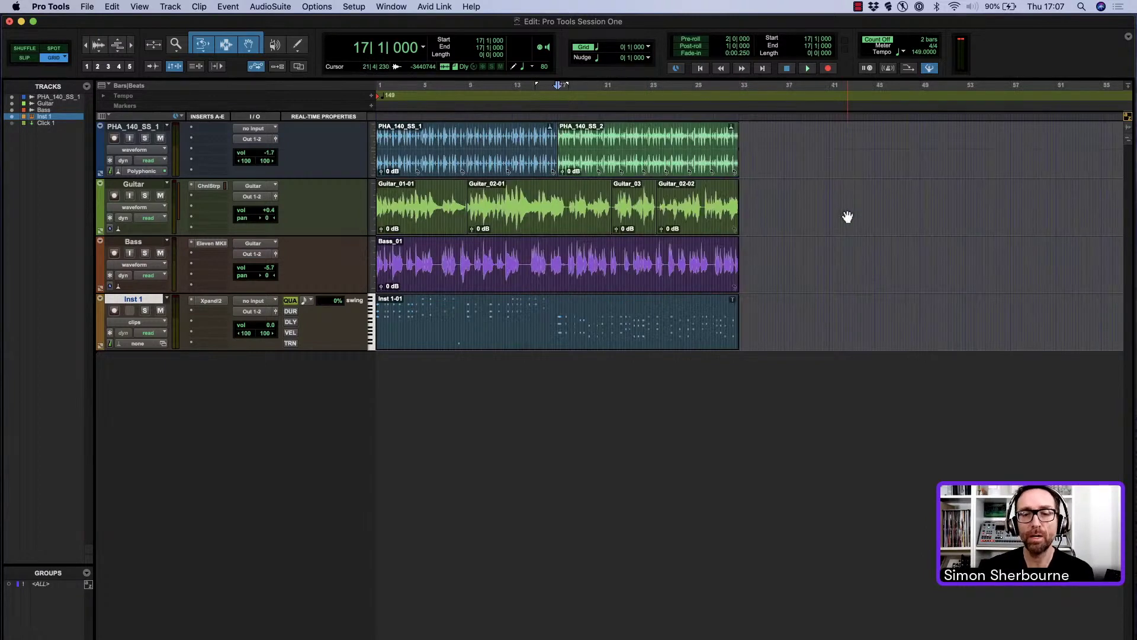
key("t")
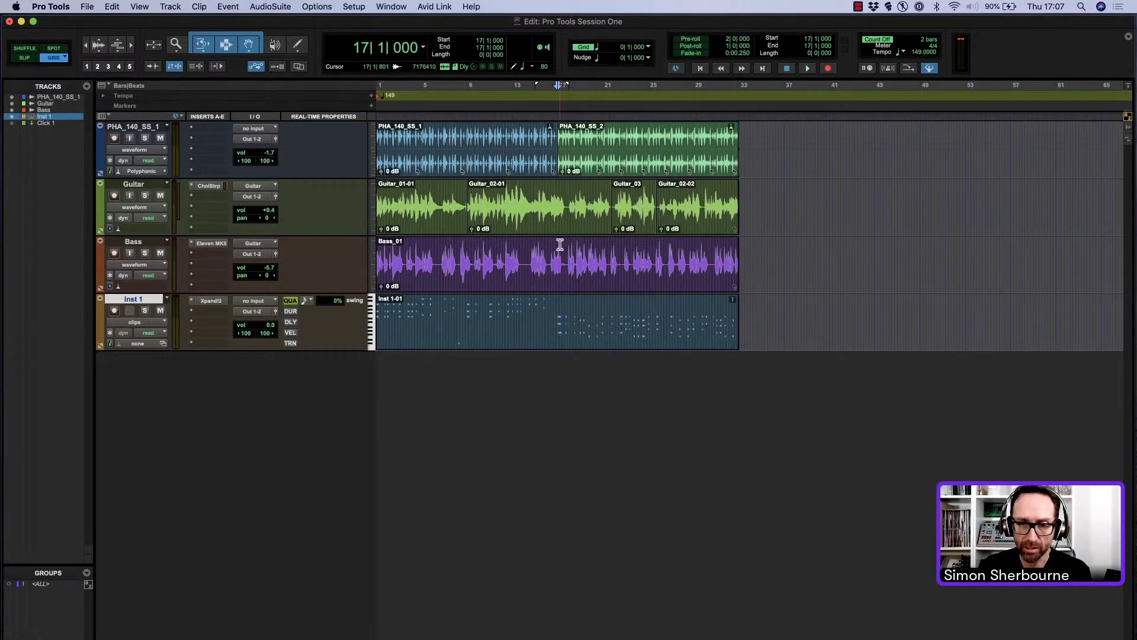
- Split the Inst 1, Bass and Guitar clips at bar 17, in line with the boundary between the two drum clips
key("t")
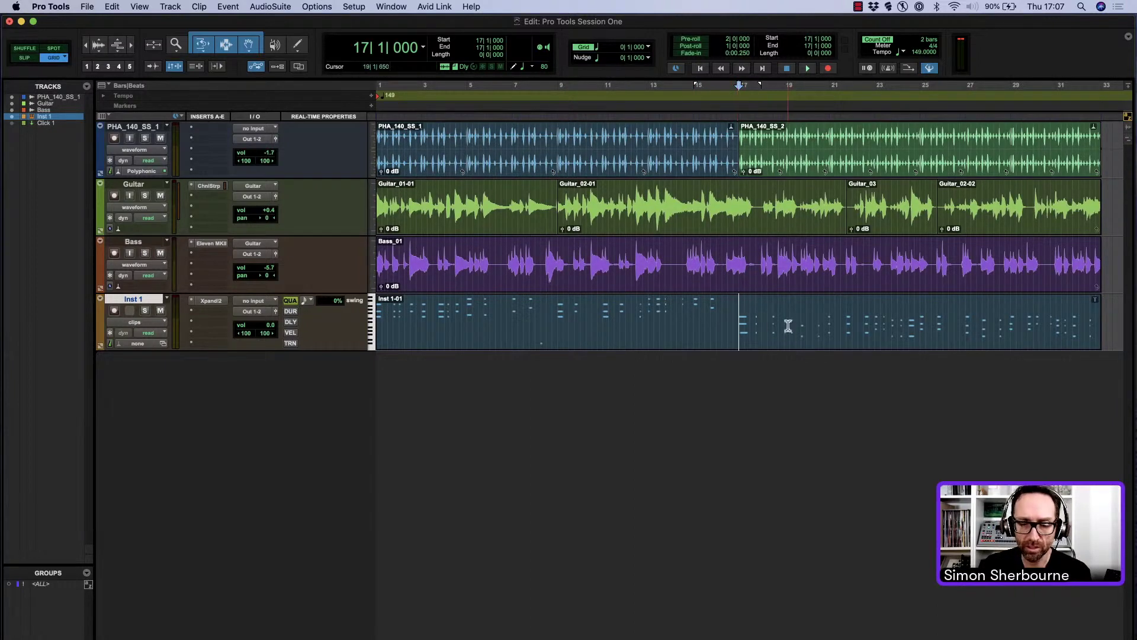
key("b")
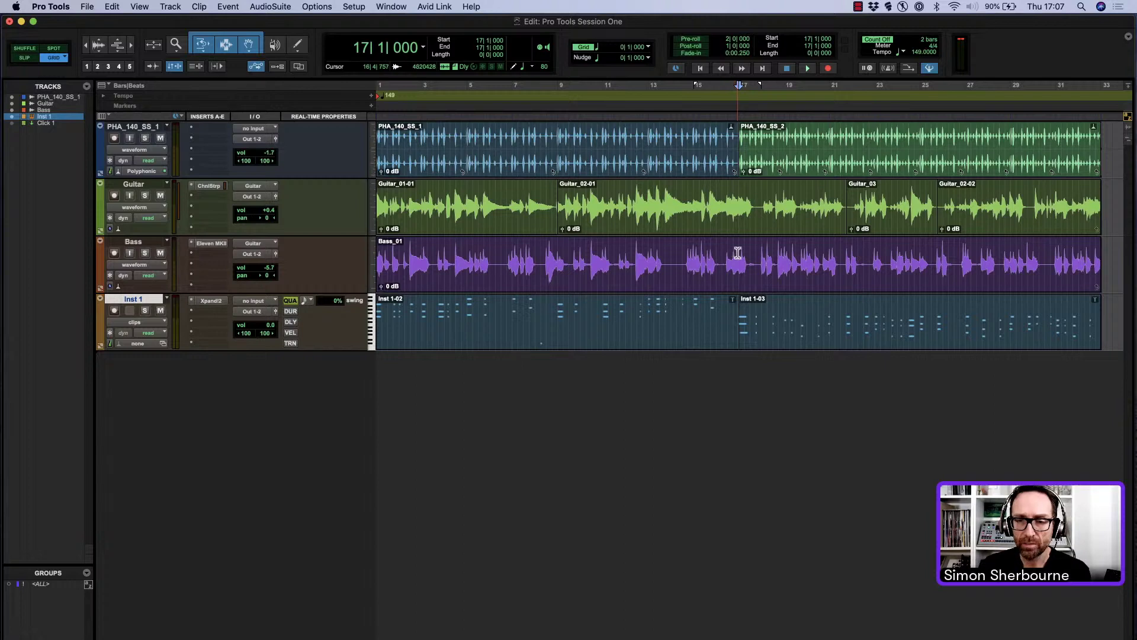
key("super+e")
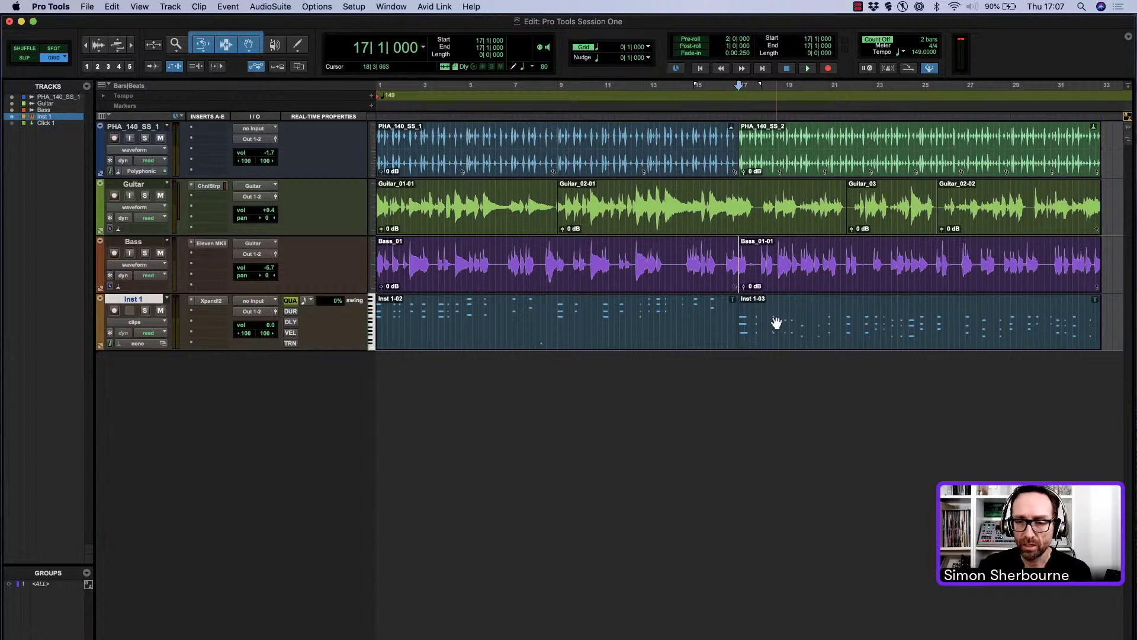
left_click(738, 199)
key("super+e")
key("super+bracketleft")
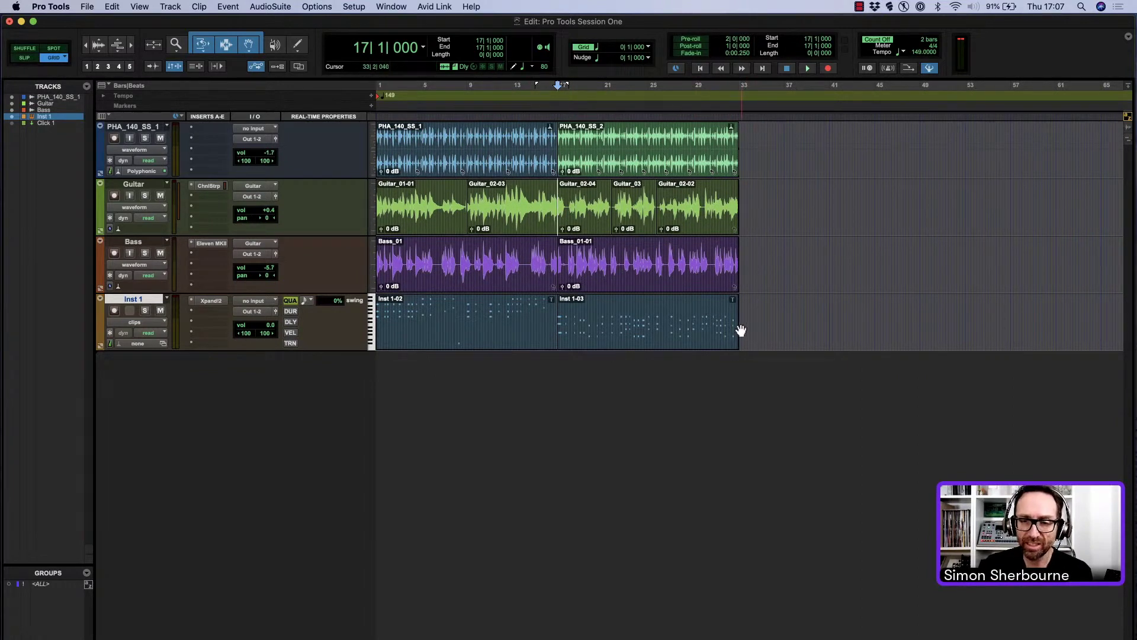
- Select bars 17 to 33 across the drum, Guitar, Bass and Inst 1 tracks and move those clips to start at 29|3|000
left_click_drag(743, 118, 557, 136)
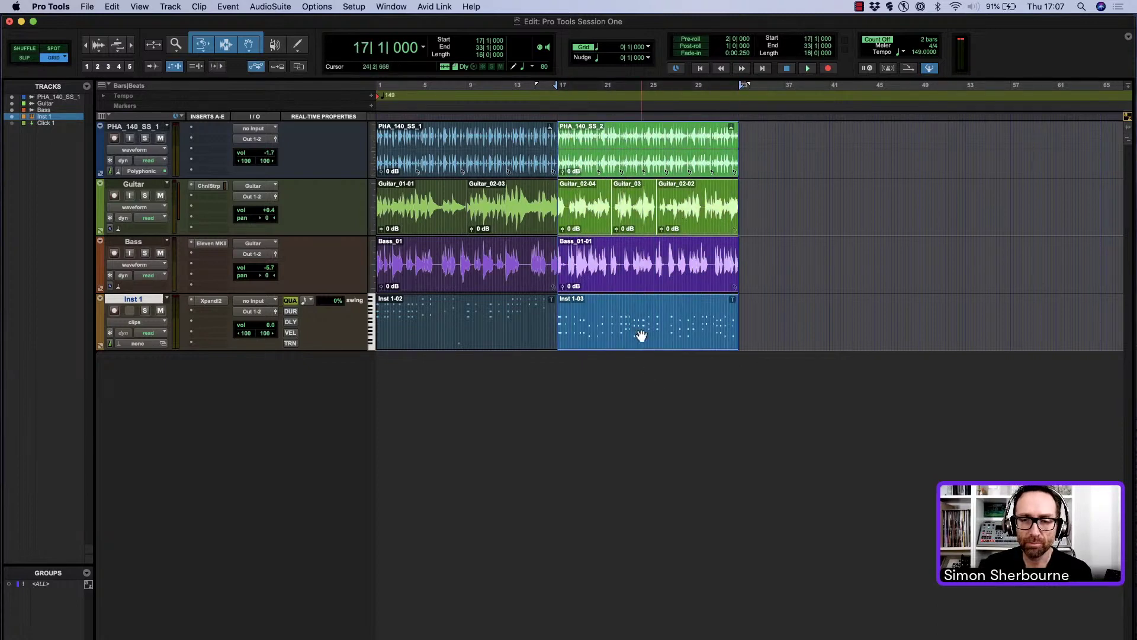
left_click_drag(642, 336, 788, 330)
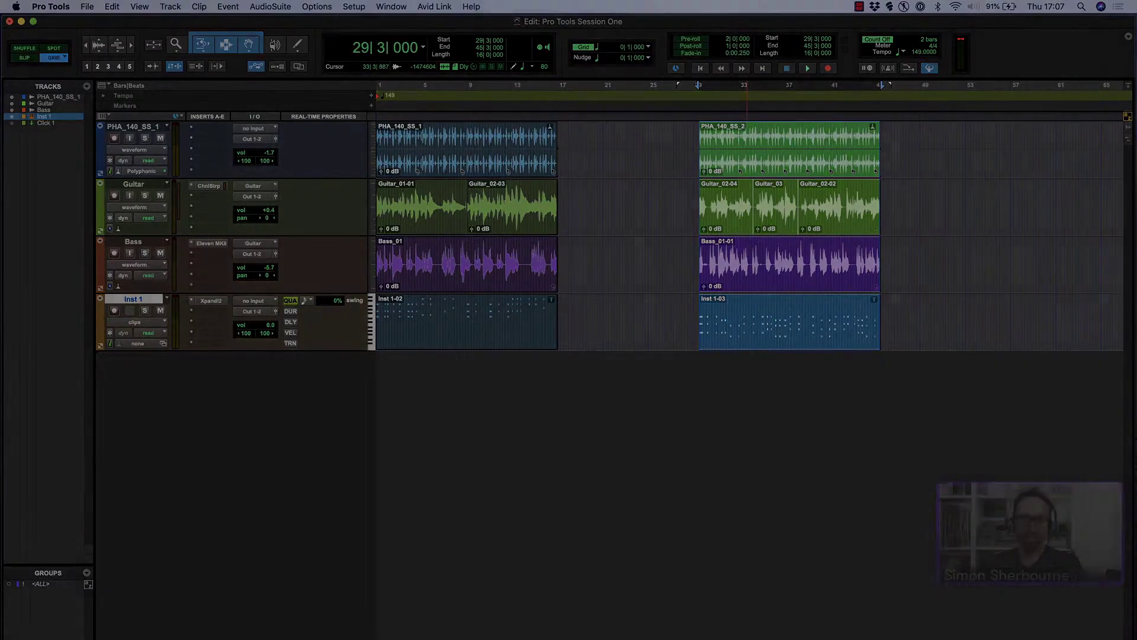